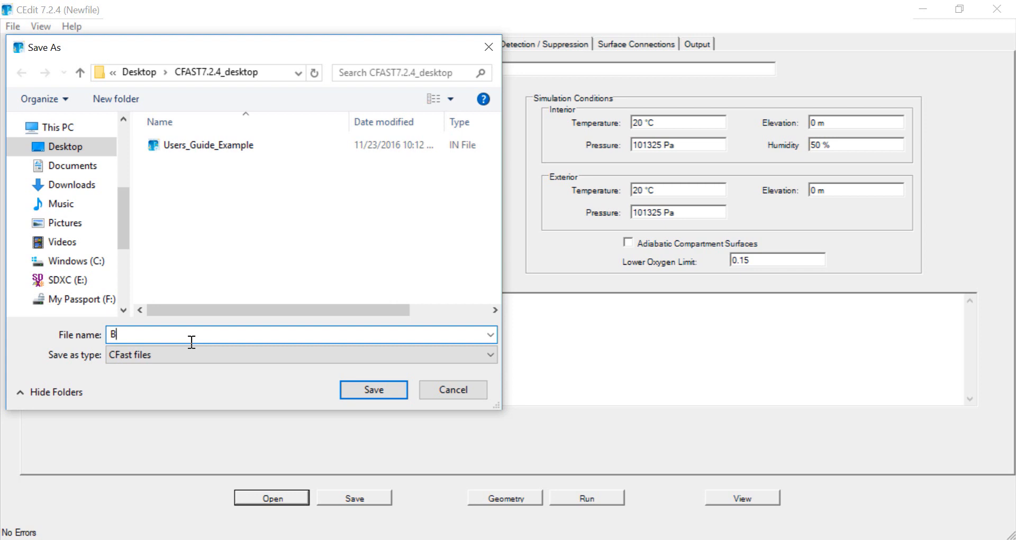
Save the new model file as Burn_building_v01 in the CFAST7.2.4_desktop folder
type("_building_v01")
left_click_drag(198, 344, 108, 343)
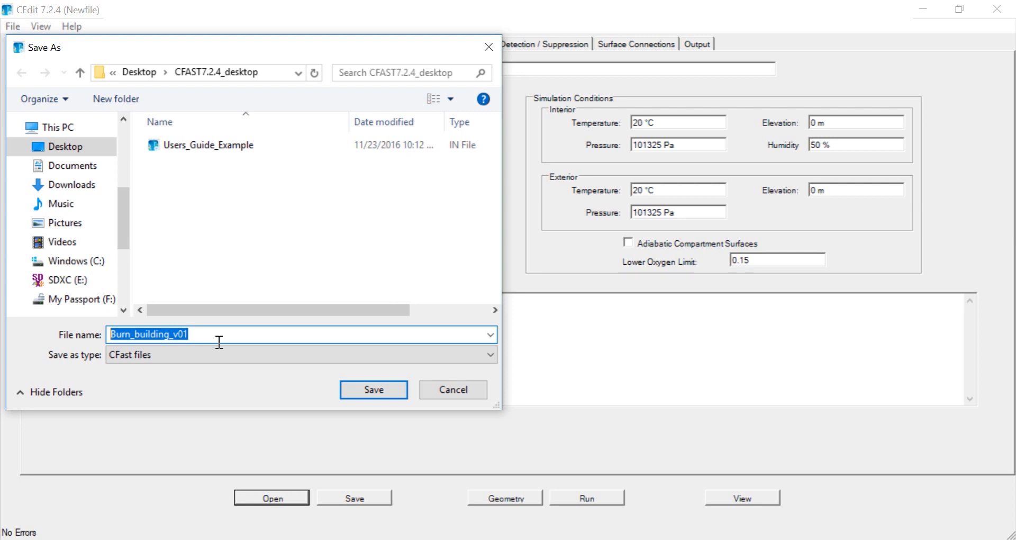
left_click(360, 395)
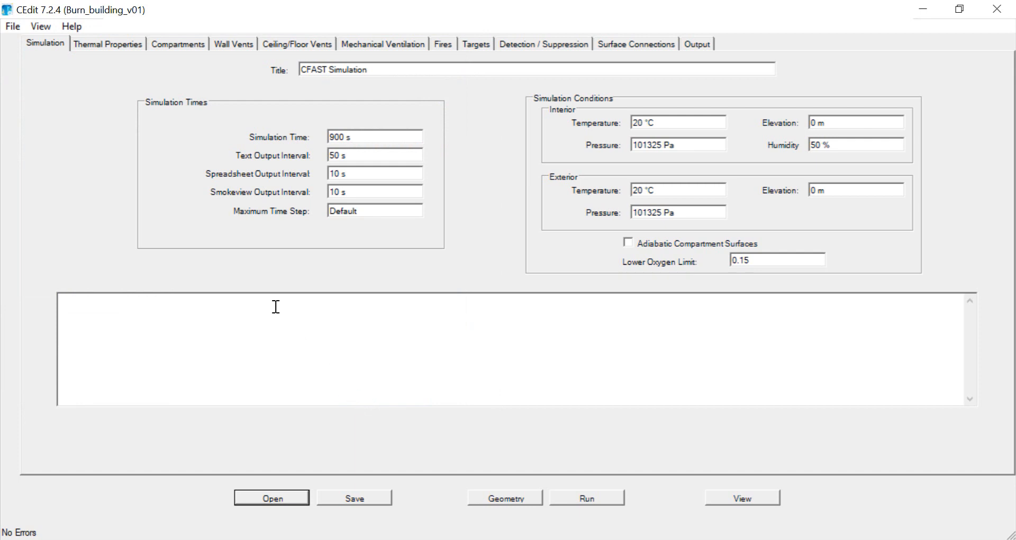
Look over the thermal property and compartment settings, and consult the building floor plan in the Word document
left_click(109, 47)
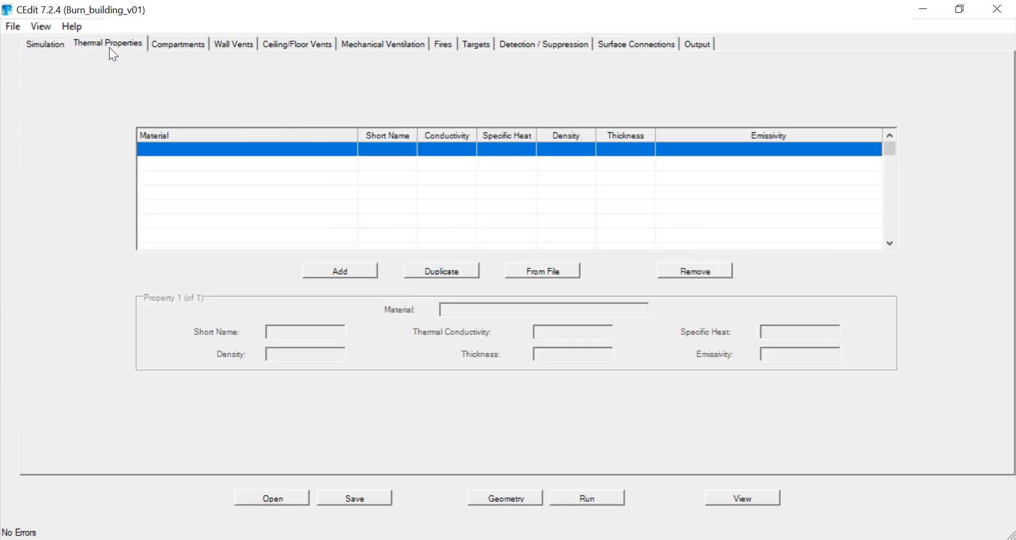
left_click(182, 43)
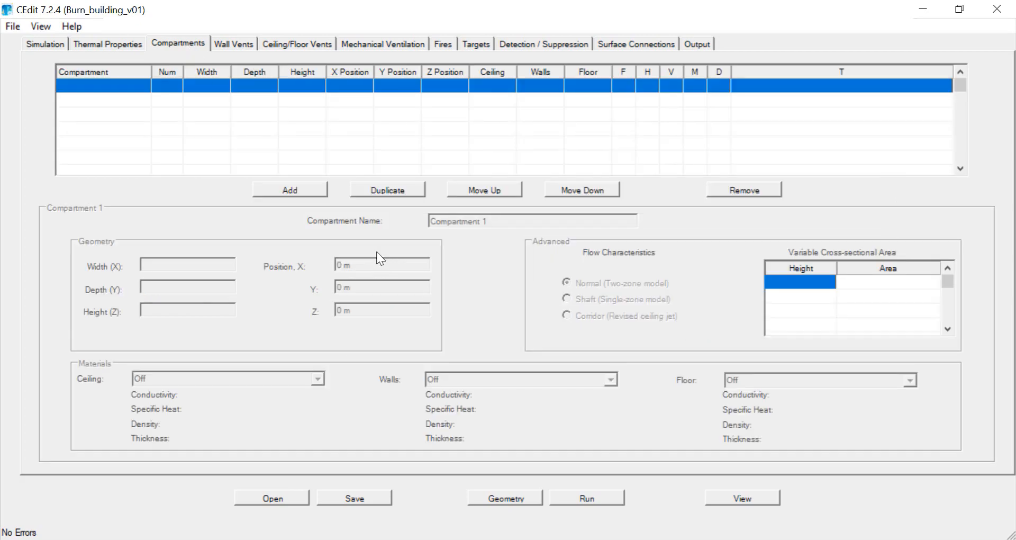
left_click(254, 539)
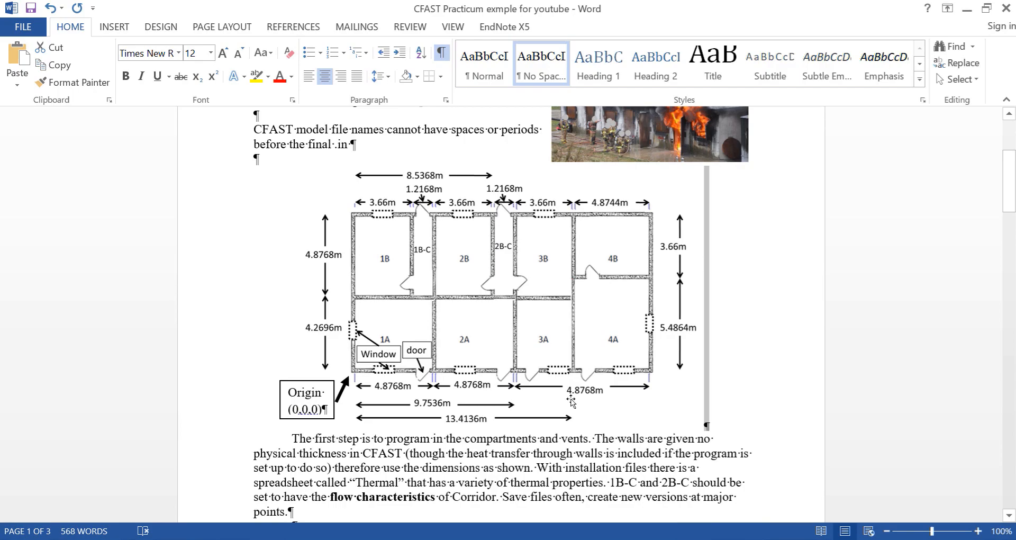
left_click(643, 539)
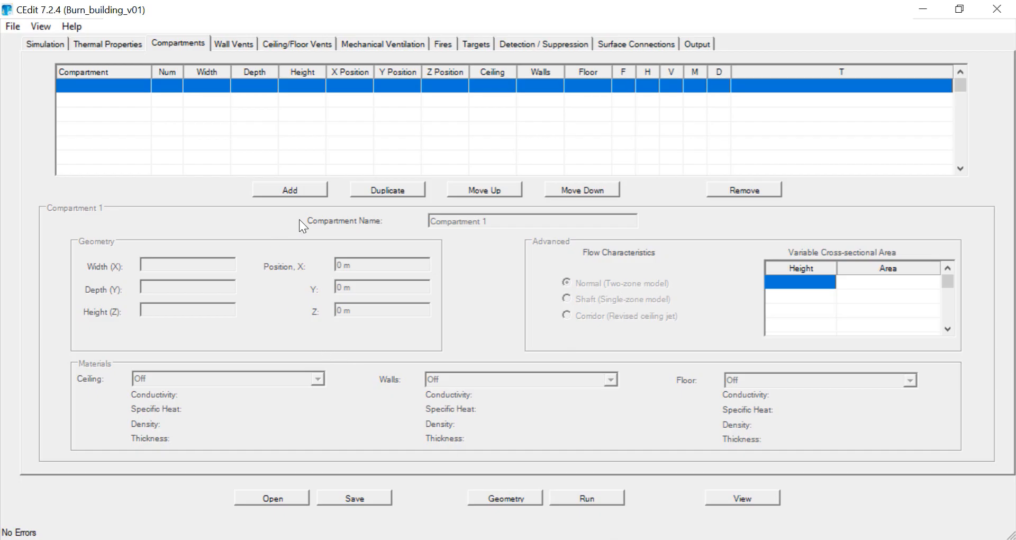
Add a compartment and name it 1A
left_click(303, 189)
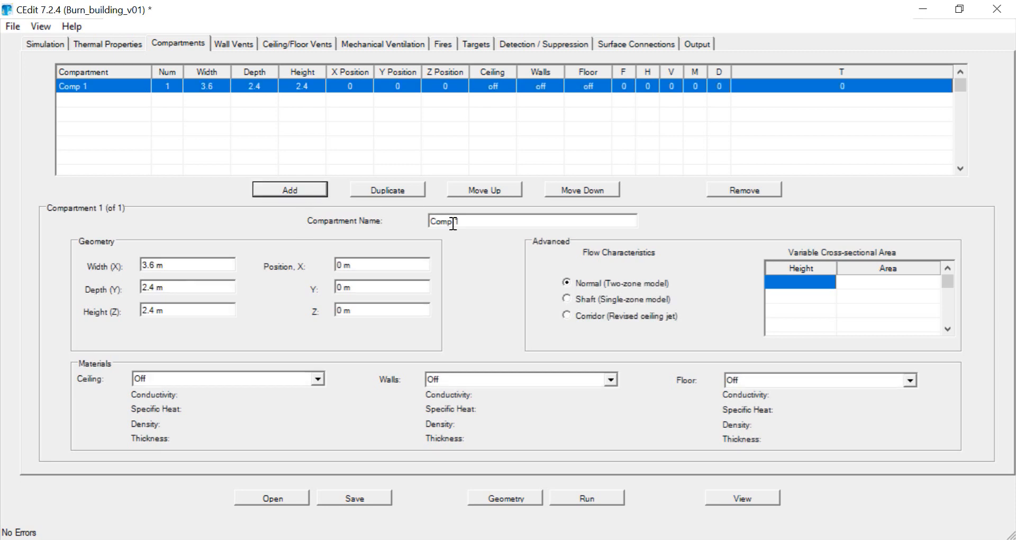
left_click_drag(468, 227, 399, 228)
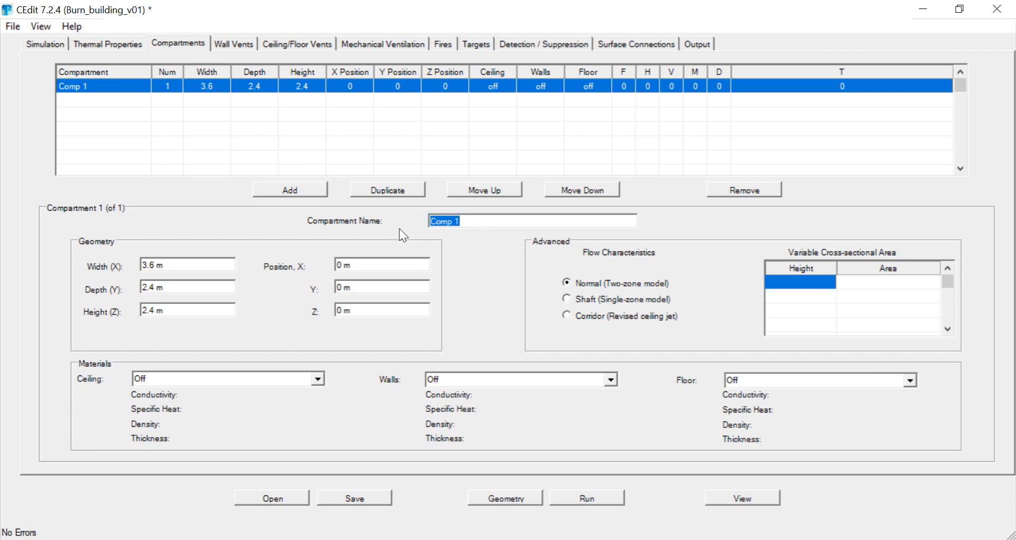
type("1A")
Switch to Word and read room 1A's dimensions and the door and window notes in the practicum document
key("alt+Tab")
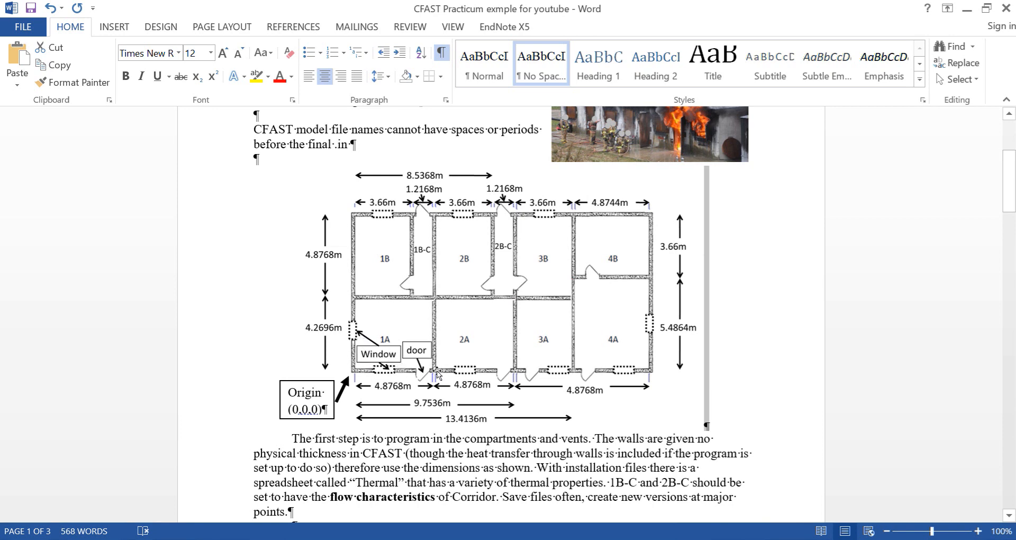
mouse_move(1007, 210)
left_mouse_down()
mouse_move(1008, 251)
mouse_move(1010, 226)
left_mouse_up()
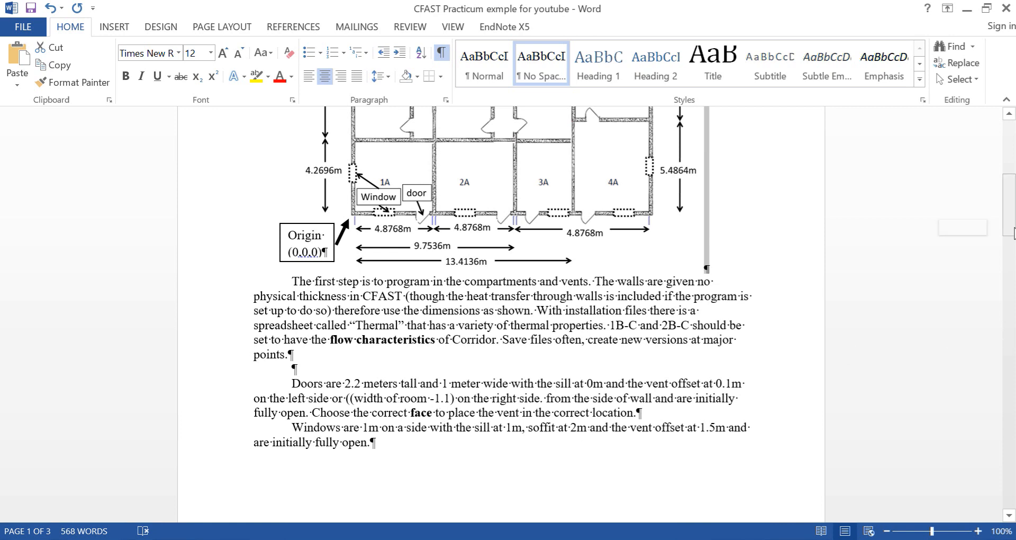
scroll(1014, 233, "up", 3)
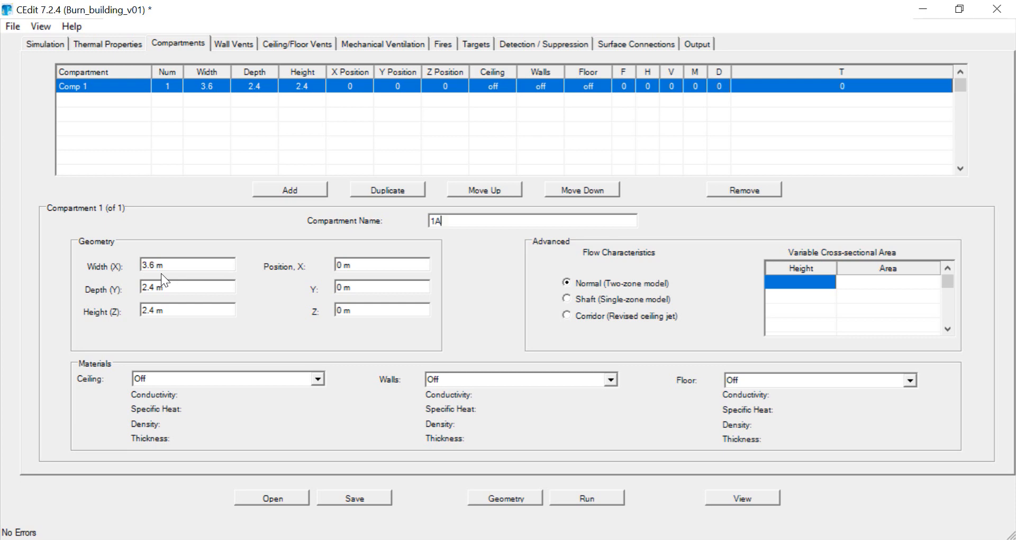
Set compartment 1A's width to 4.8768 m, depth to 4.2696 m and height to 2.9 m
left_click_drag(156, 268, 152, 268)
type("4.8768")
left_click_drag(155, 287, 139, 293)
type("4.2696")
left_click(162, 315)
mouse_move(162, 318)
left_mouse_down()
mouse_move(139, 320)
mouse_move(159, 322)
left_mouse_up()
type("9")
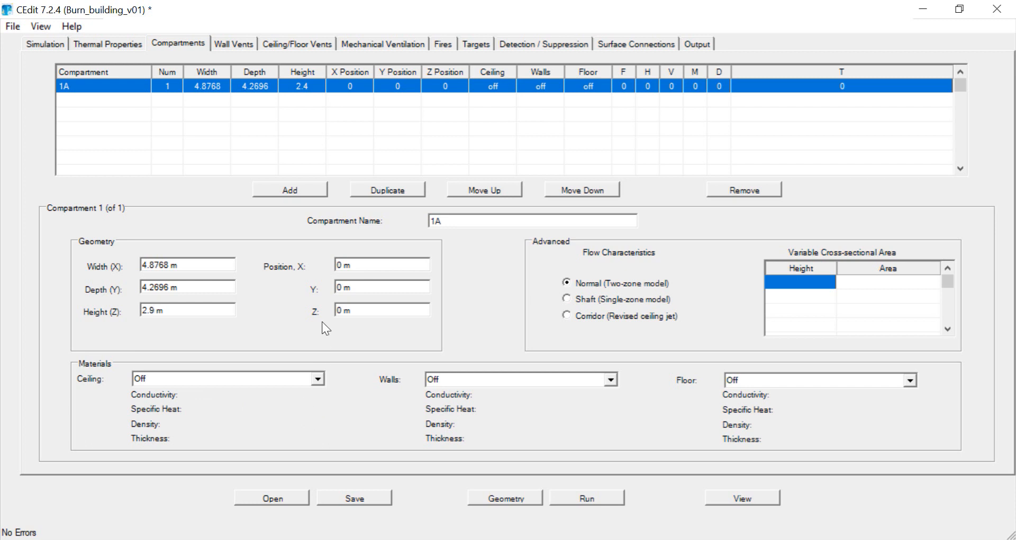
Start importing thermal properties from a file and browse to the cfast7 folder under Program Files, firemodels on the C: drive
left_click(106, 46)
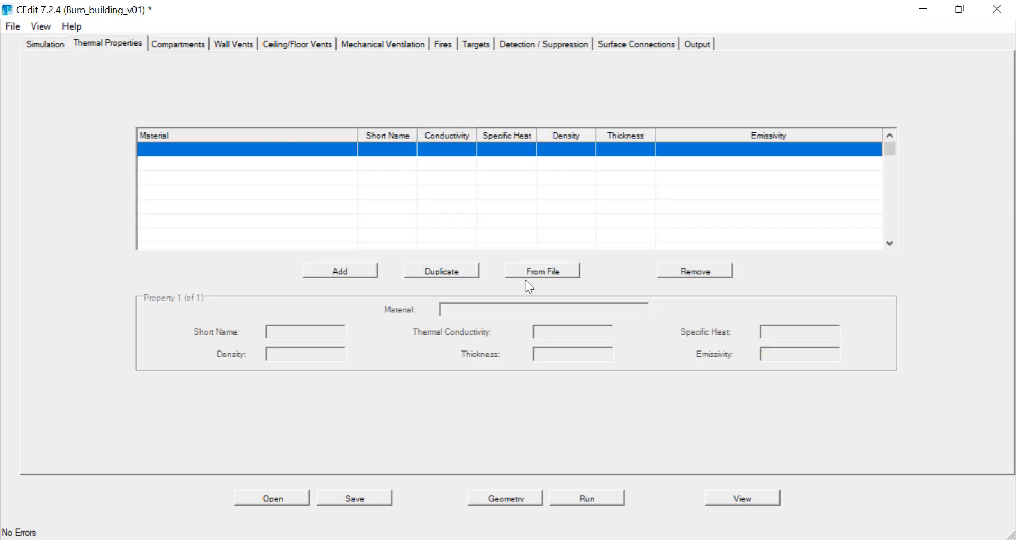
left_click(542, 273)
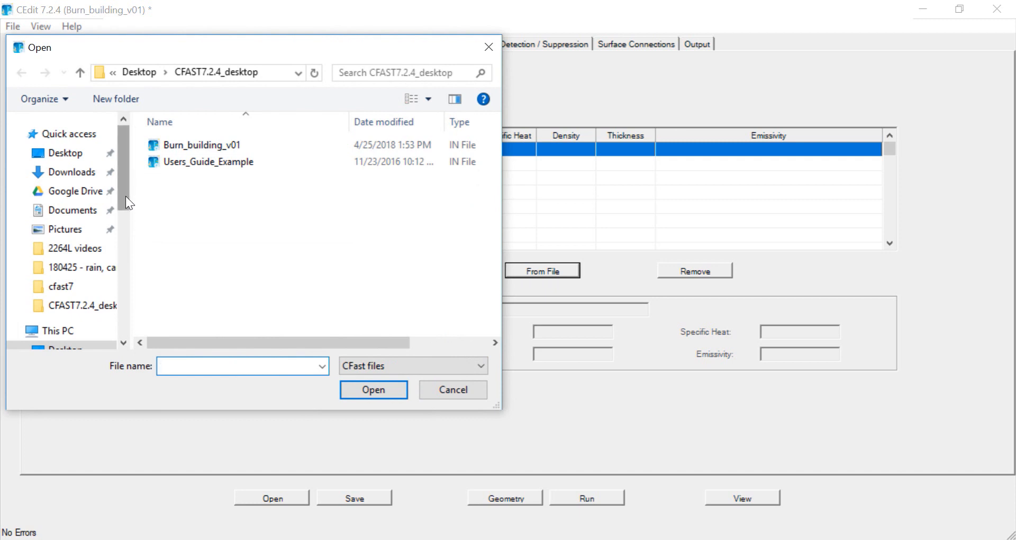
left_click_drag(125, 196, 124, 232)
left_click(94, 225)
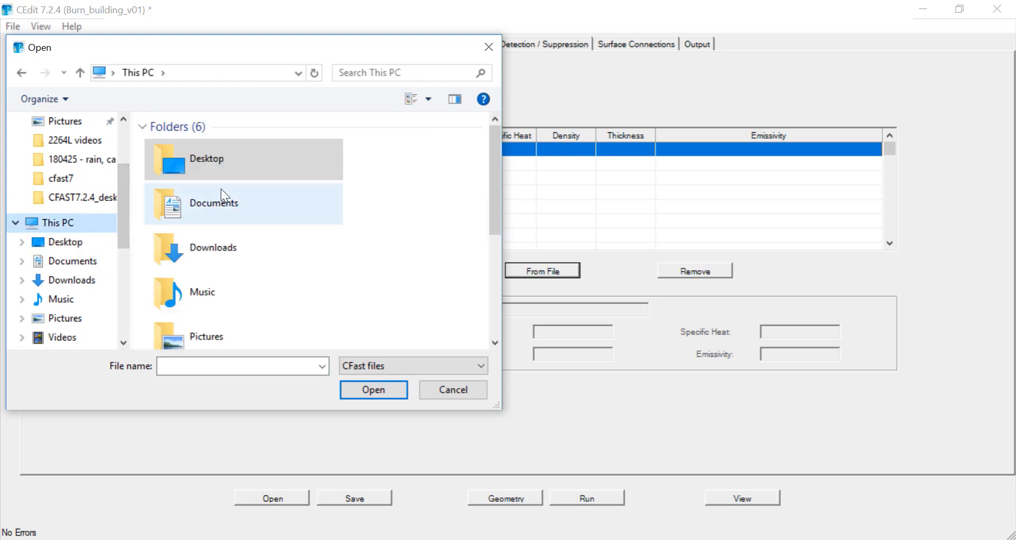
left_click_drag(126, 233, 123, 275)
left_click(100, 239)
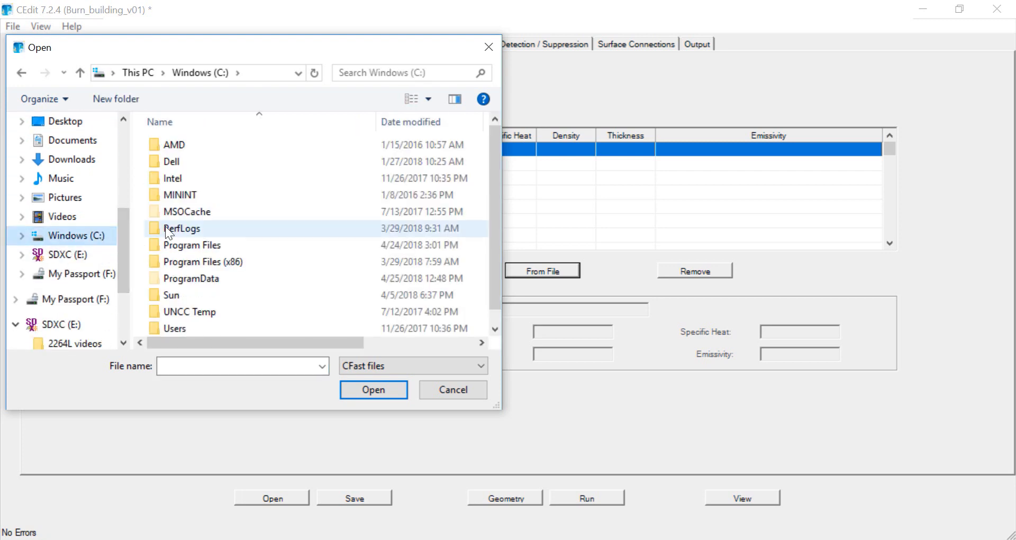
double_click(208, 243)
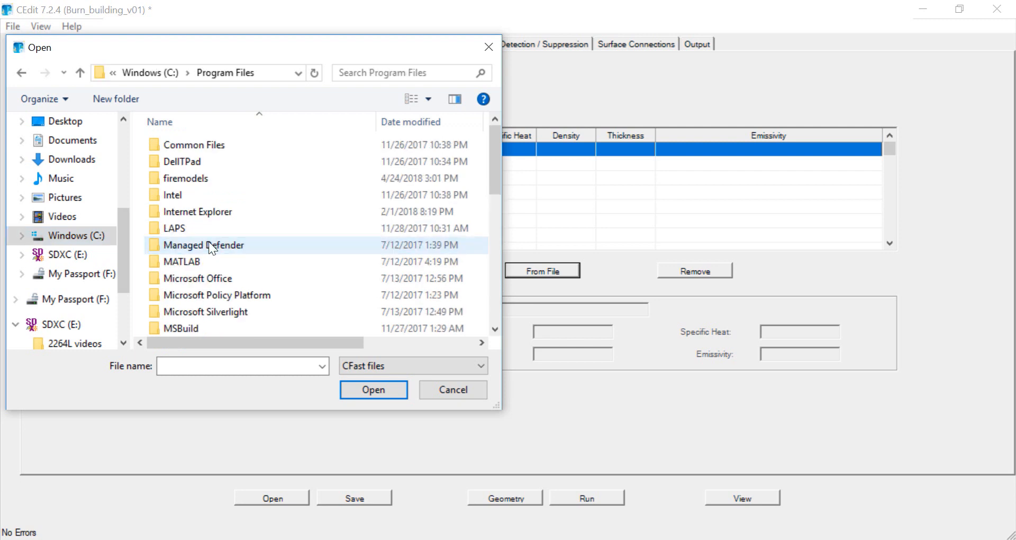
double_click(206, 177)
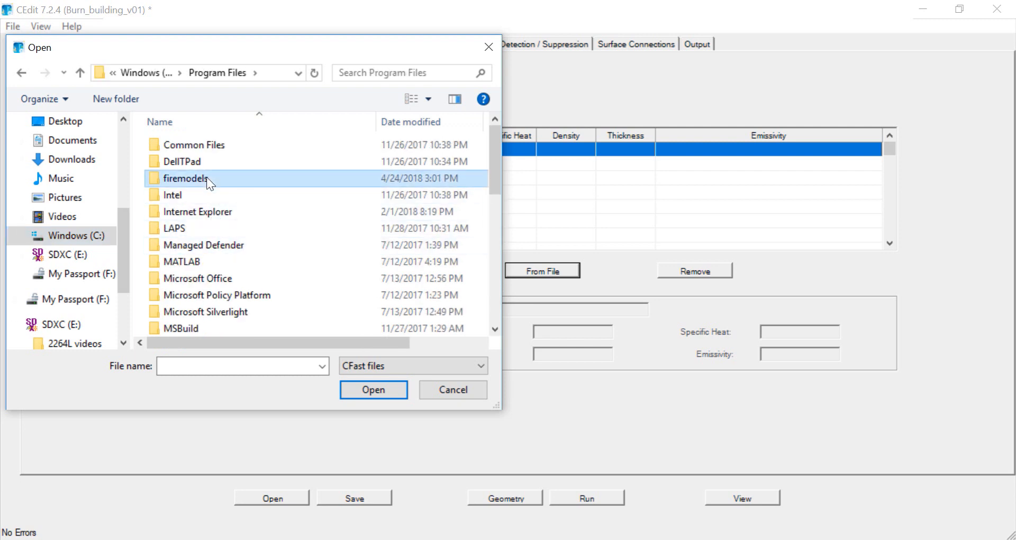
double_click(192, 144)
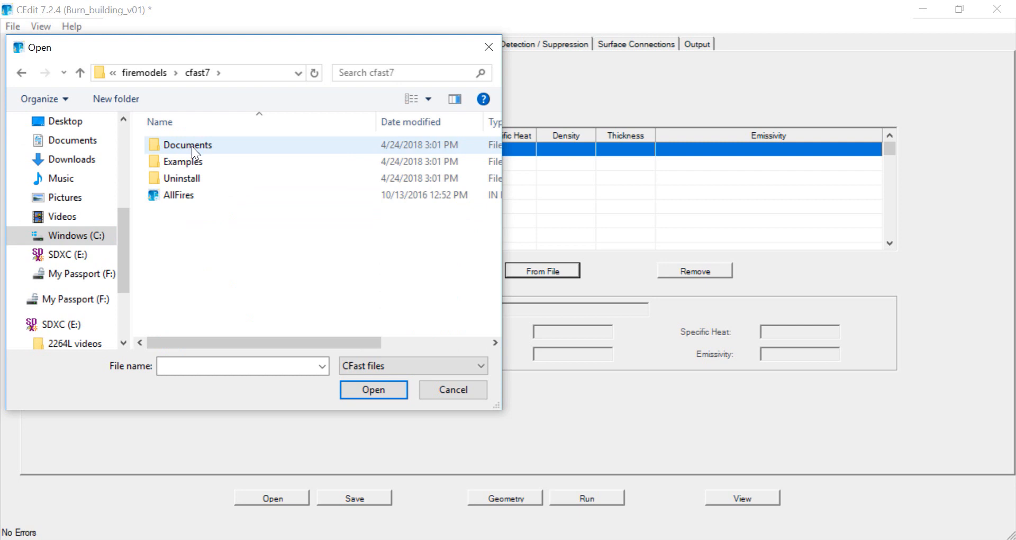
Show all file types, open the thermal spreadsheet and insert all of its materials as thermal properties
left_click(474, 366)
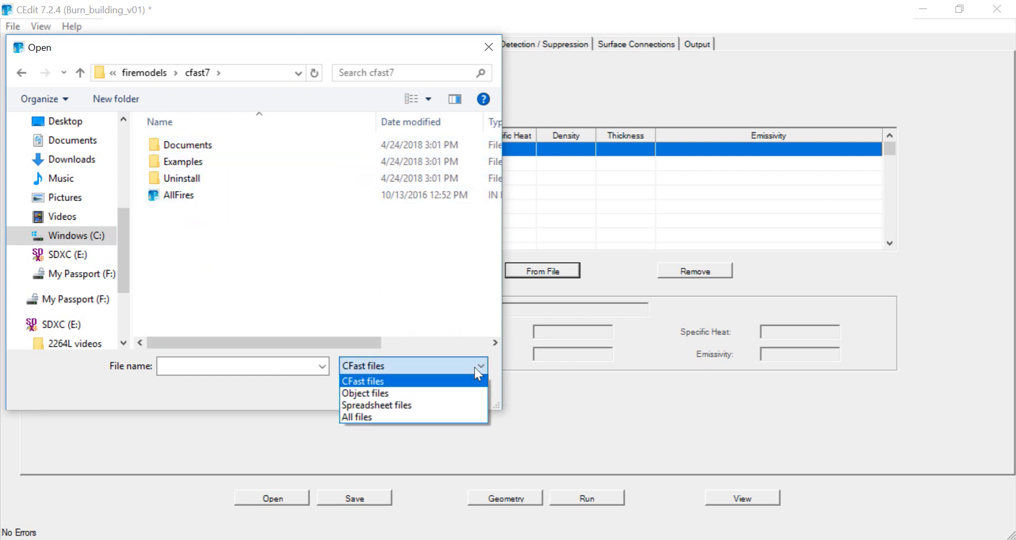
left_click(470, 418)
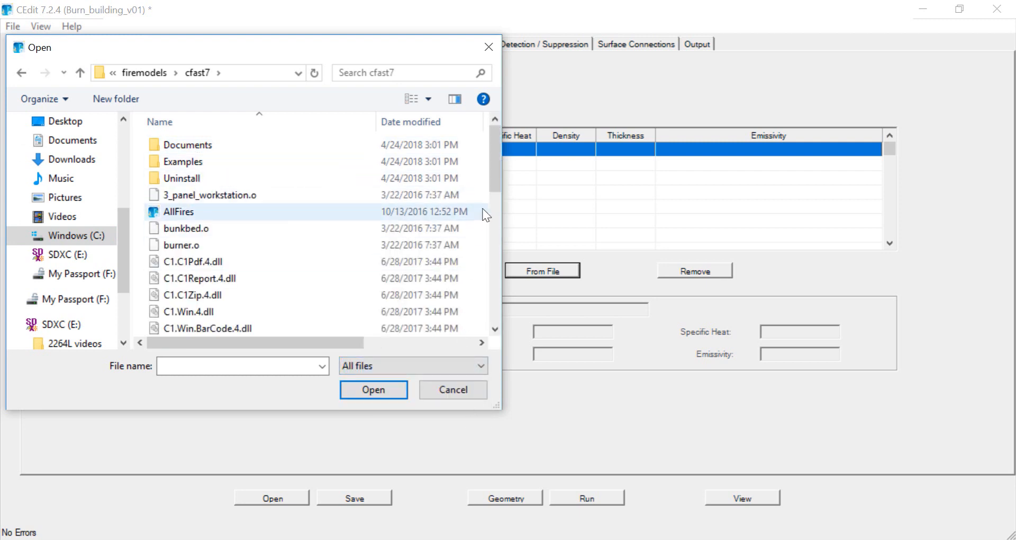
left_click_drag(494, 176, 491, 298)
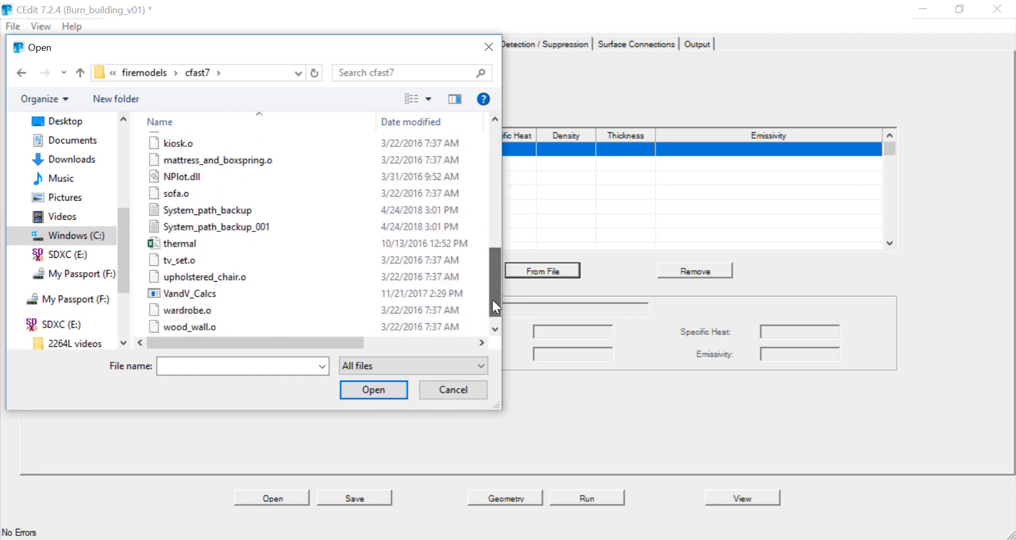
left_click(230, 249)
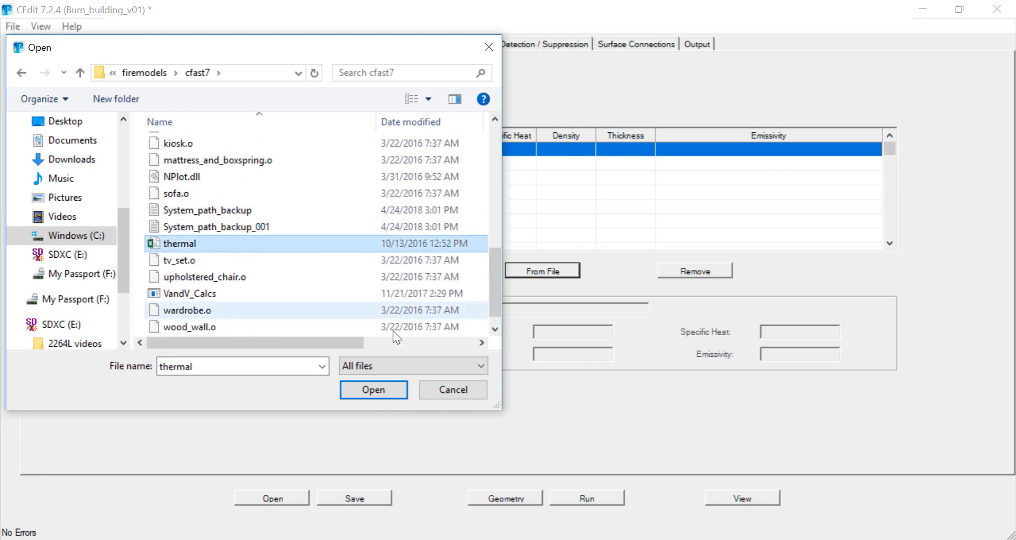
left_click(394, 395)
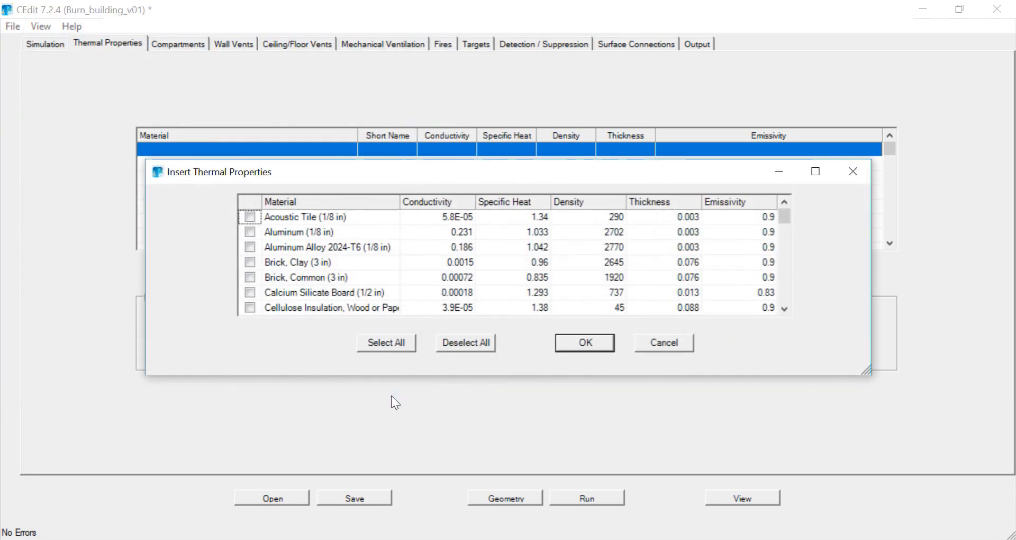
left_click(401, 341)
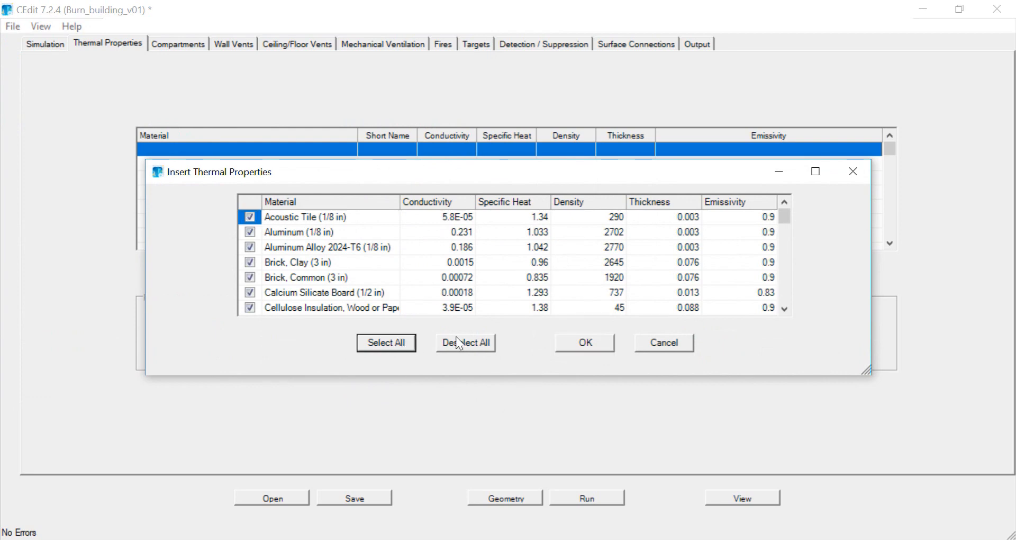
left_click(572, 349)
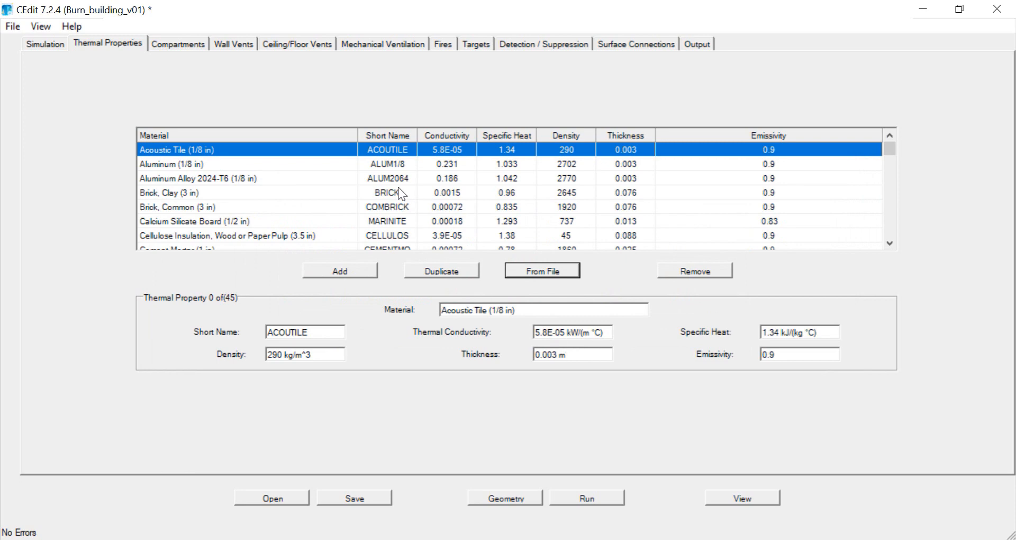
Review the ceiling material choices for compartment 1A and the imported thermal properties
left_click(188, 42)
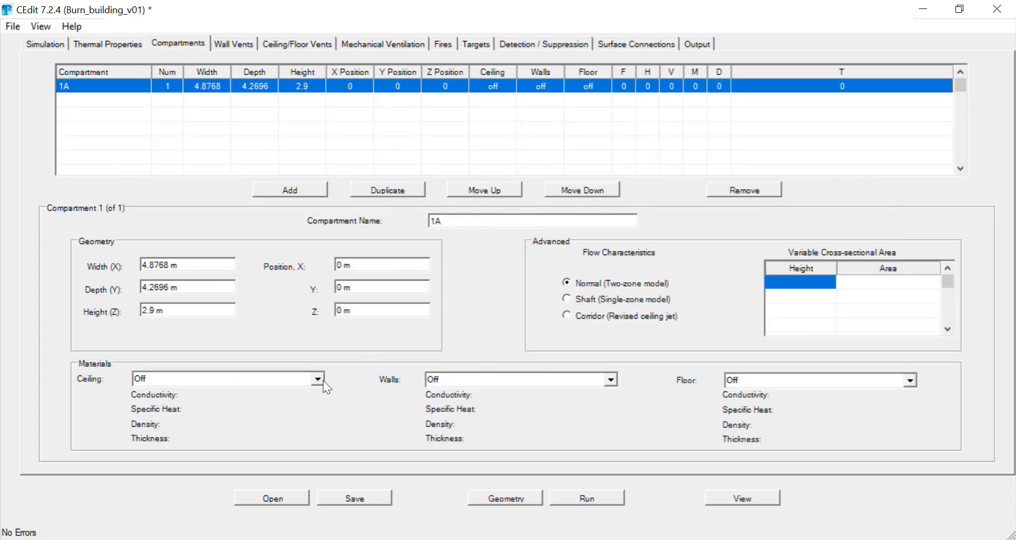
left_click(323, 380)
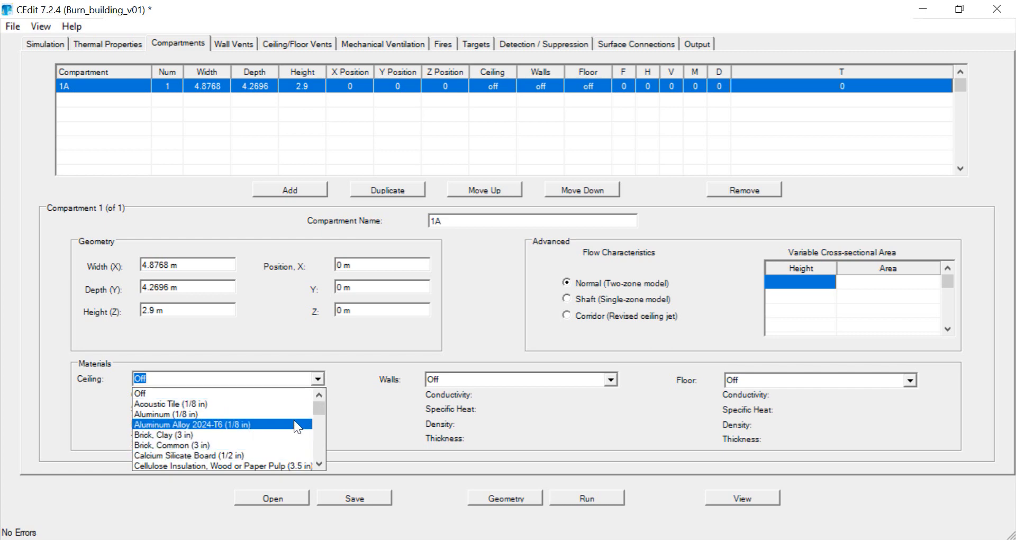
left_click(351, 386)
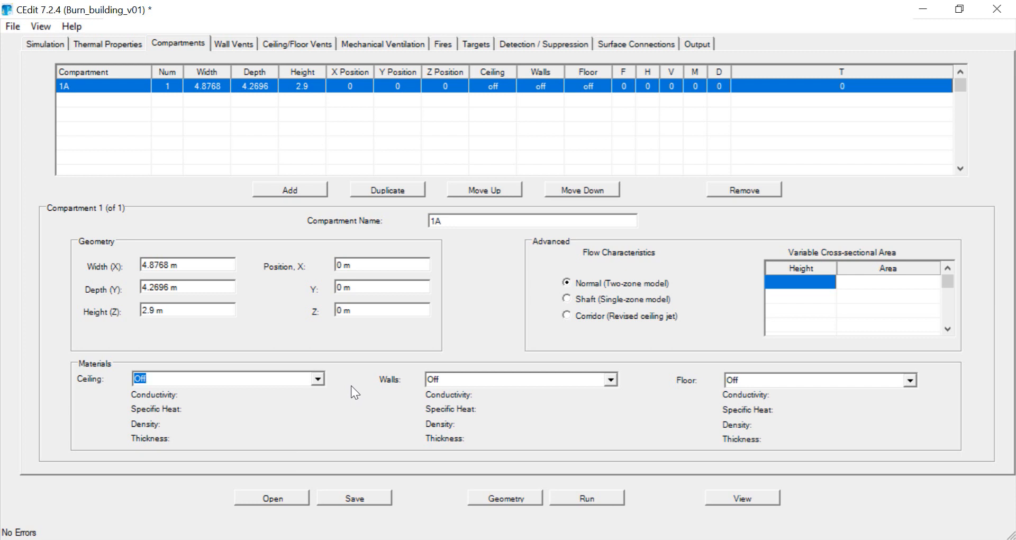
left_click(109, 45)
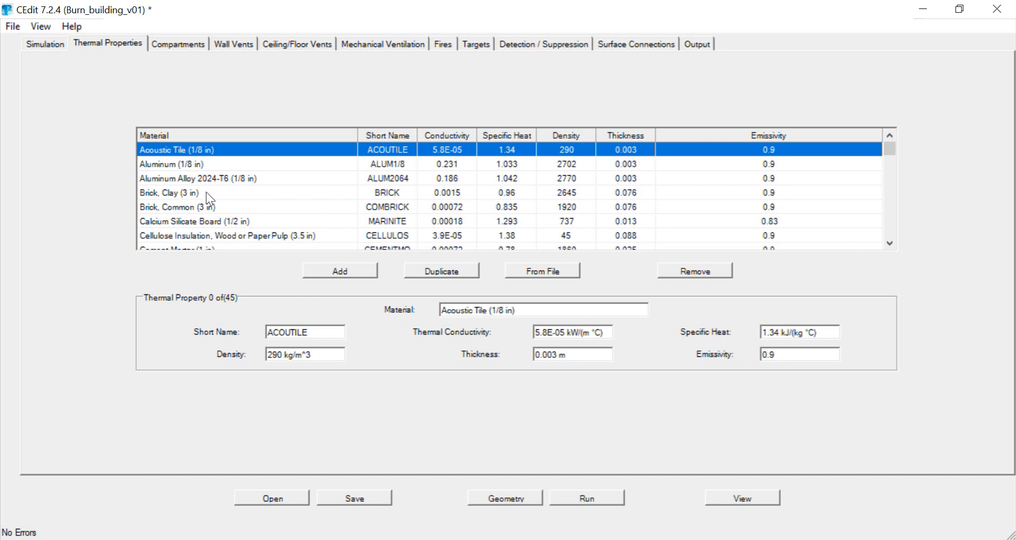
left_click(187, 46)
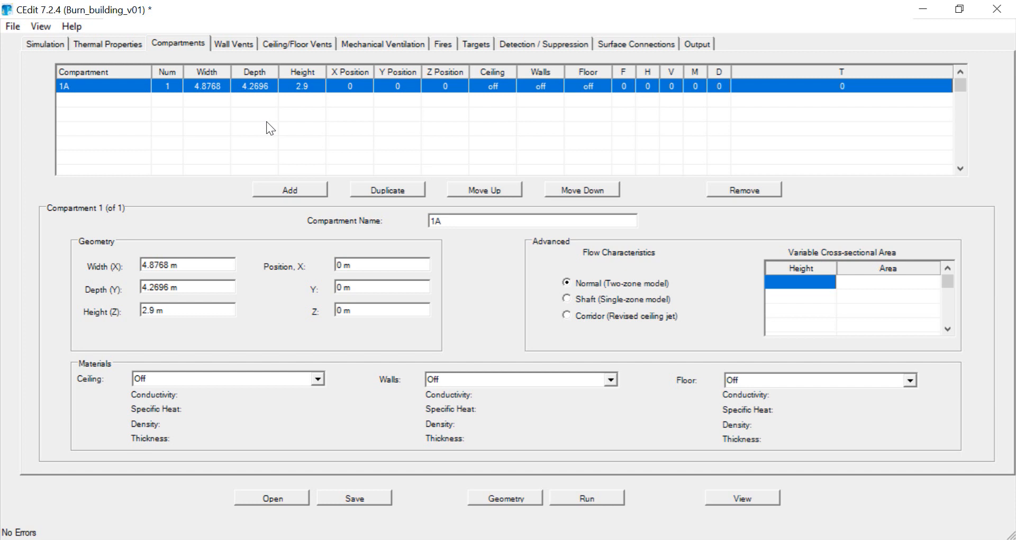
Add a wall vent with 1A as the first compartment and Outside as the second
left_click(236, 43)
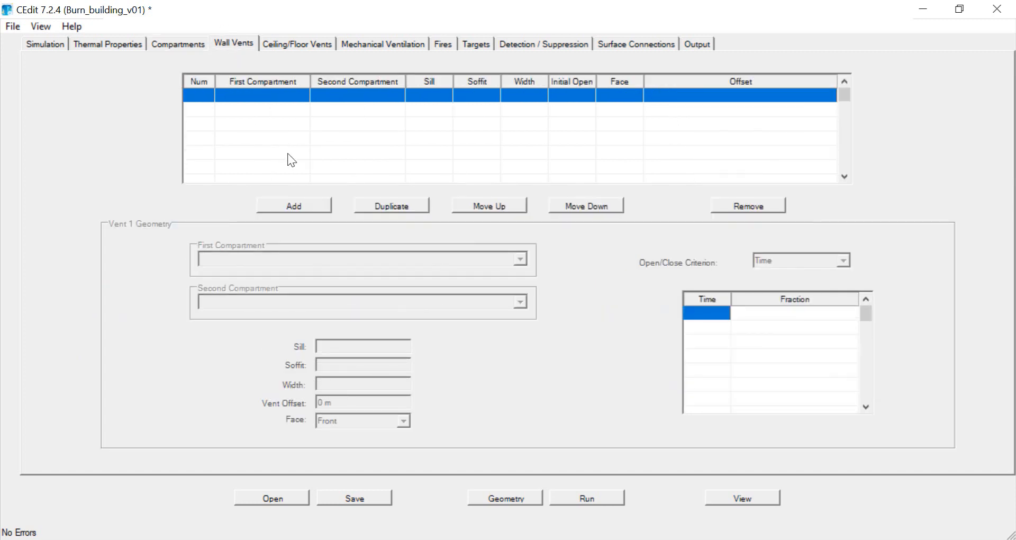
left_click(301, 207)
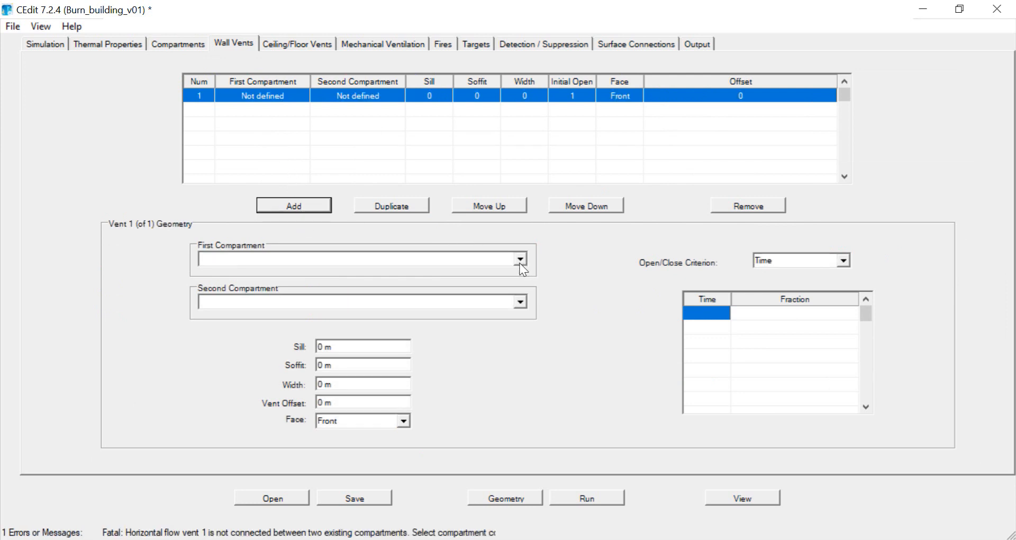
left_click(520, 259)
left_click(503, 283)
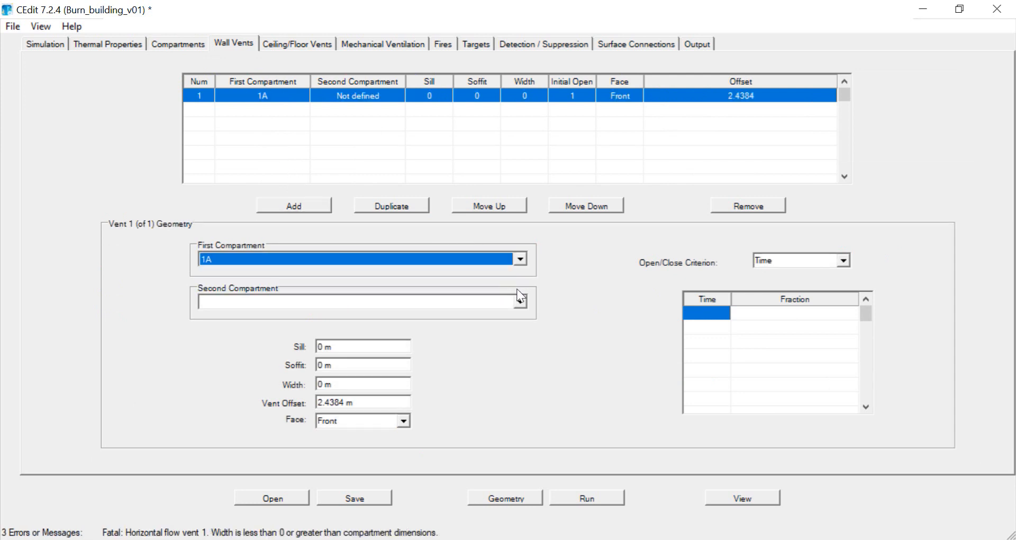
left_click(521, 302)
left_click(507, 314)
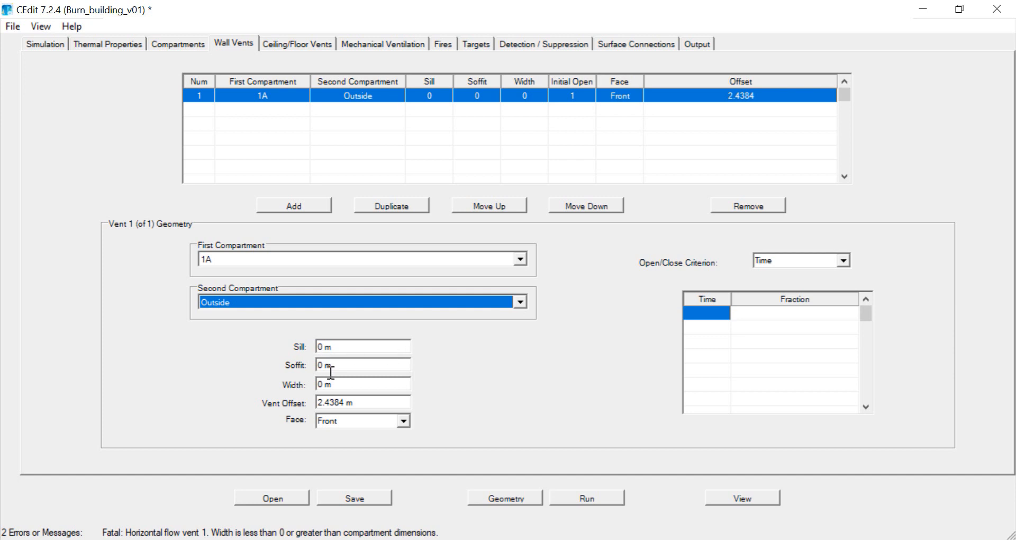
Set the vent's soffit to 2.2 m, width to 1 m and vent offset to 1.1 m, and save the model
double_click(324, 366)
type("2.2")
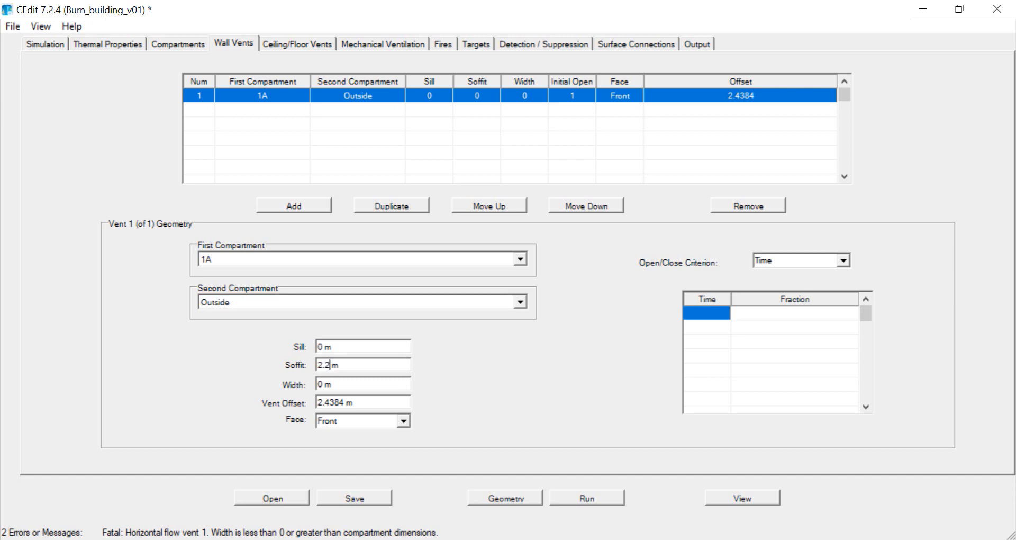
double_click(322, 385)
type("1")
key("Tab")
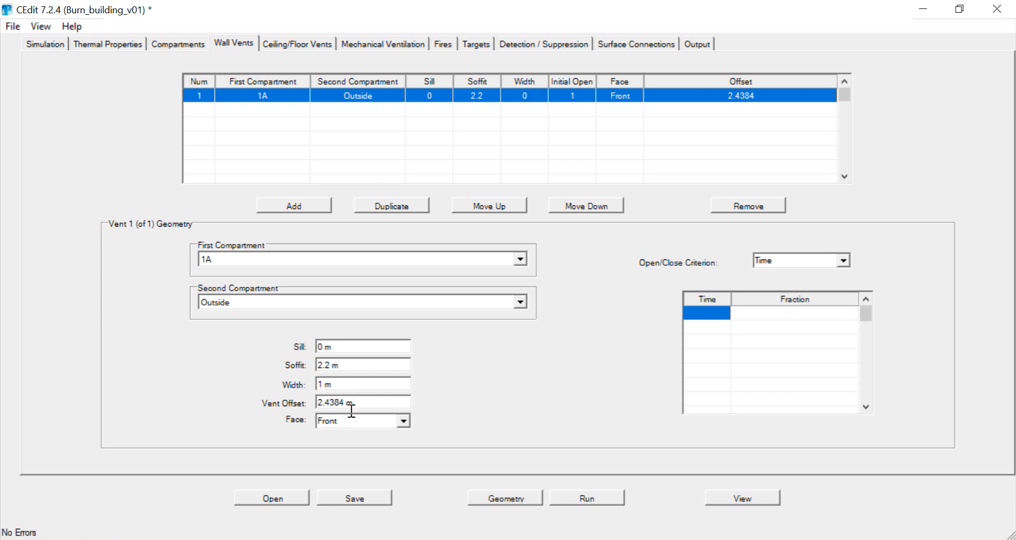
type("1.1")
left_click(357, 503)
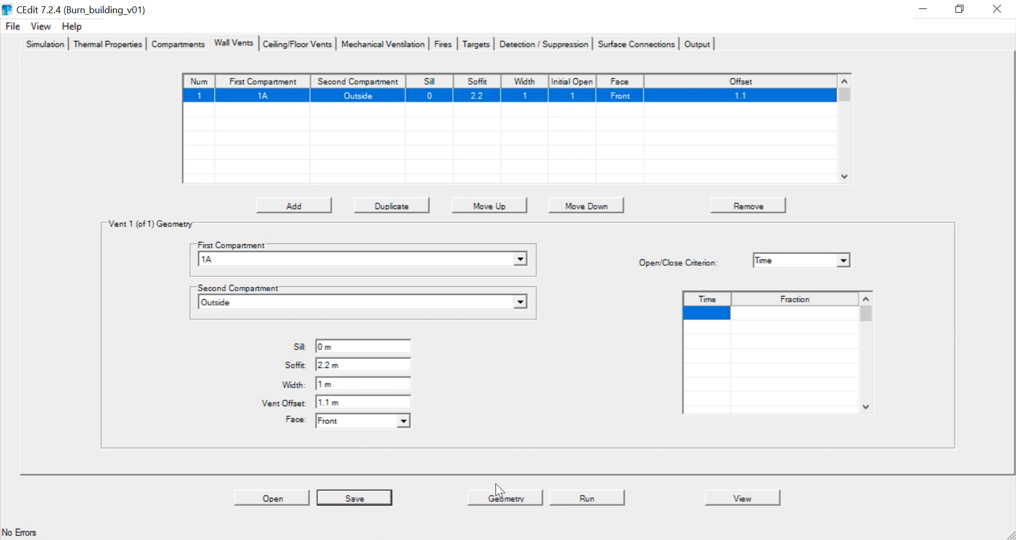
Generate the geometry, inspect the door vent in the 3D preview from another angle, and close the preview
left_click(511, 500)
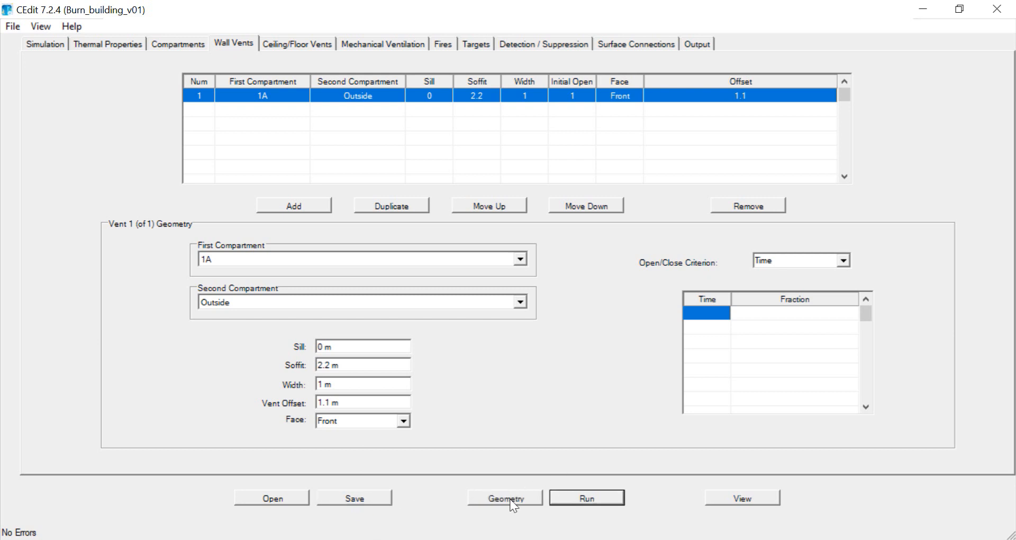
left_click(756, 510)
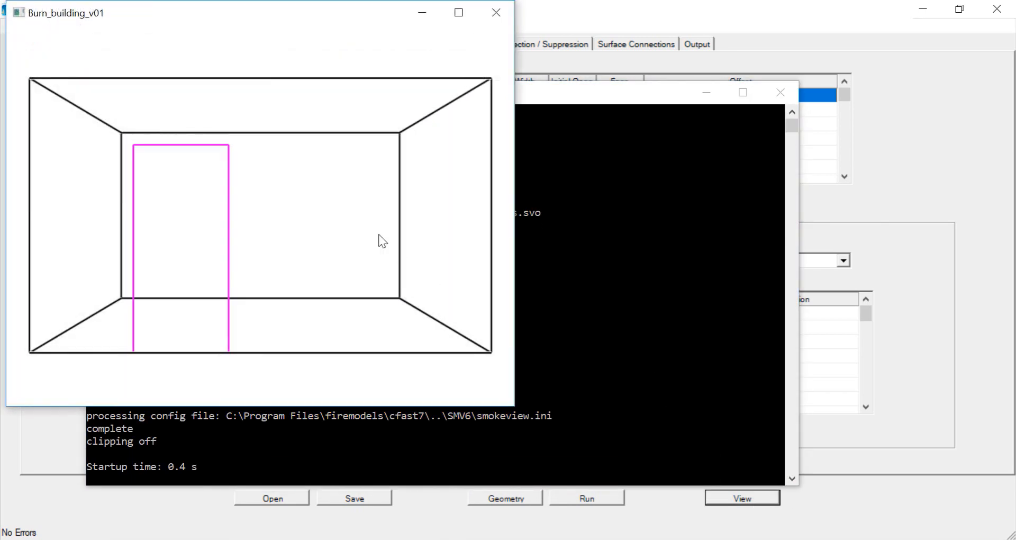
left_click_drag(366, 230, 340, 243)
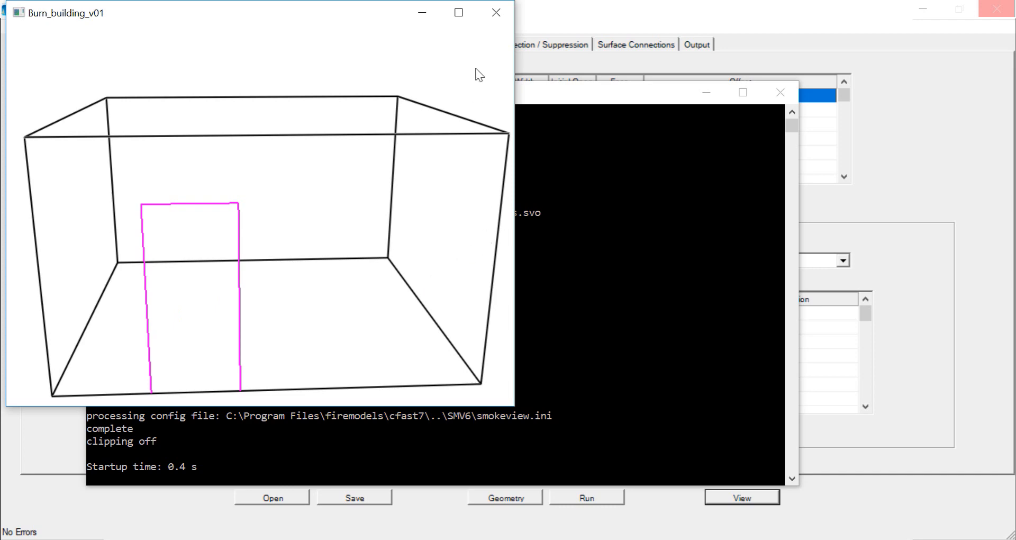
left_click(496, 13)
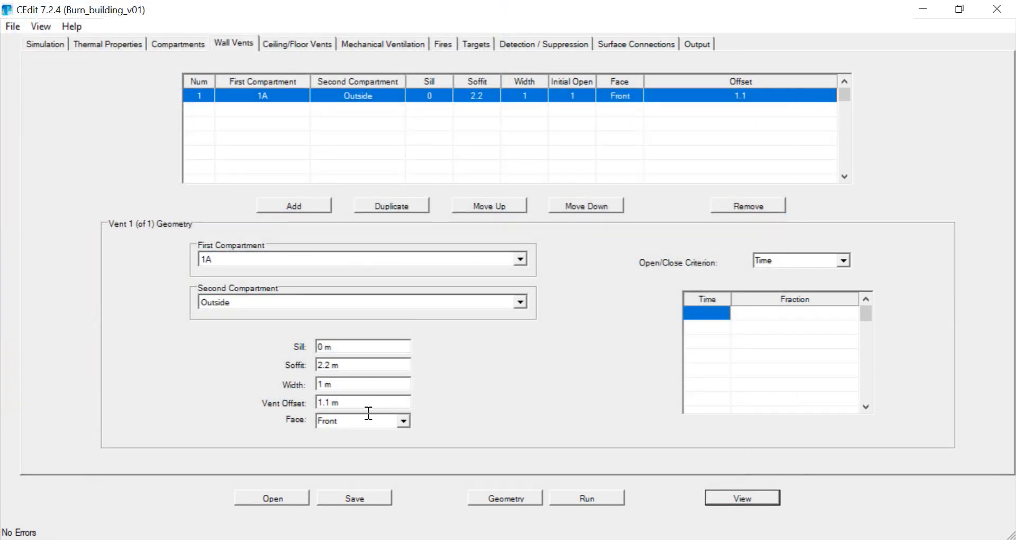
Set the door vent's offset to 0.1 m and save the model
left_click_drag(338, 412, 326, 414)
type("0.1")
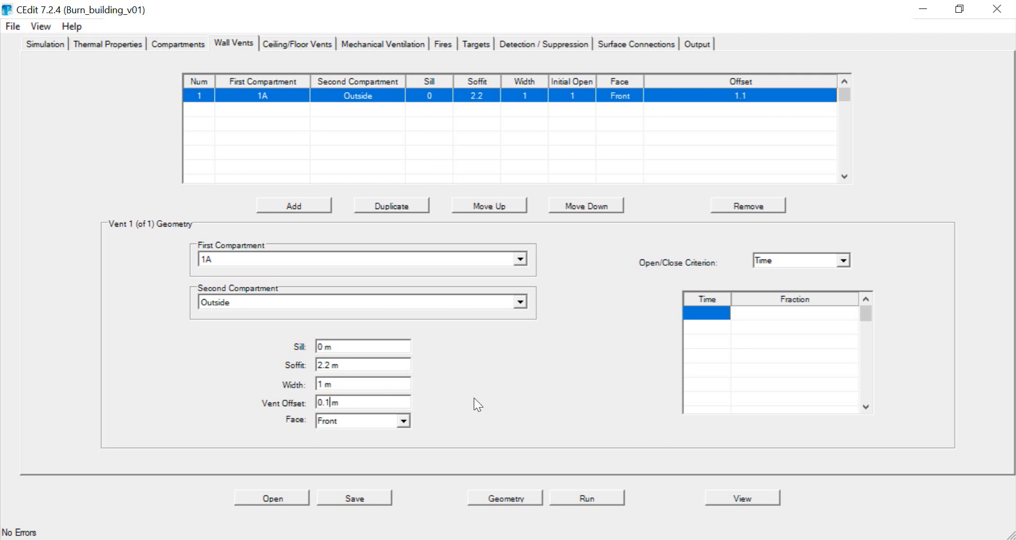
left_click(499, 498)
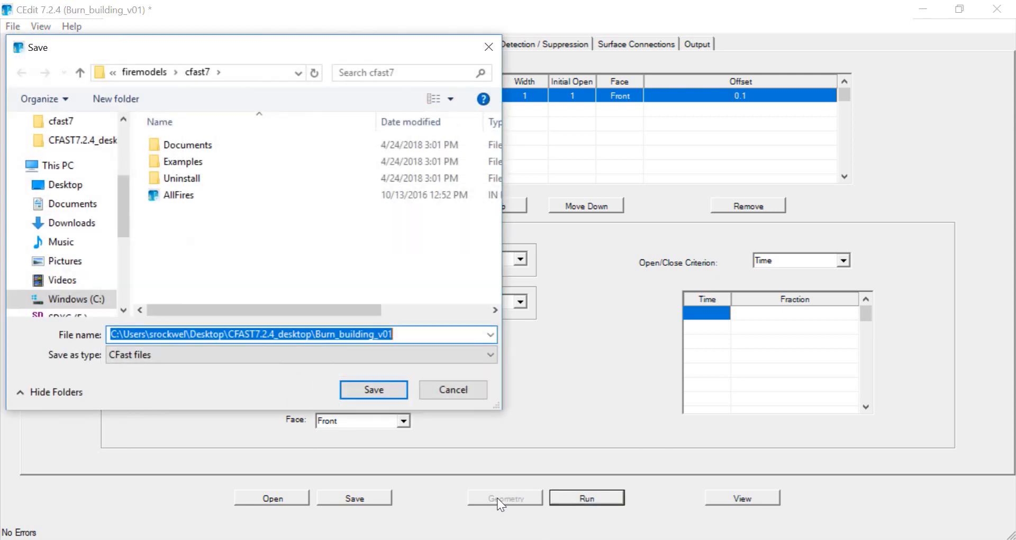
left_click(447, 391)
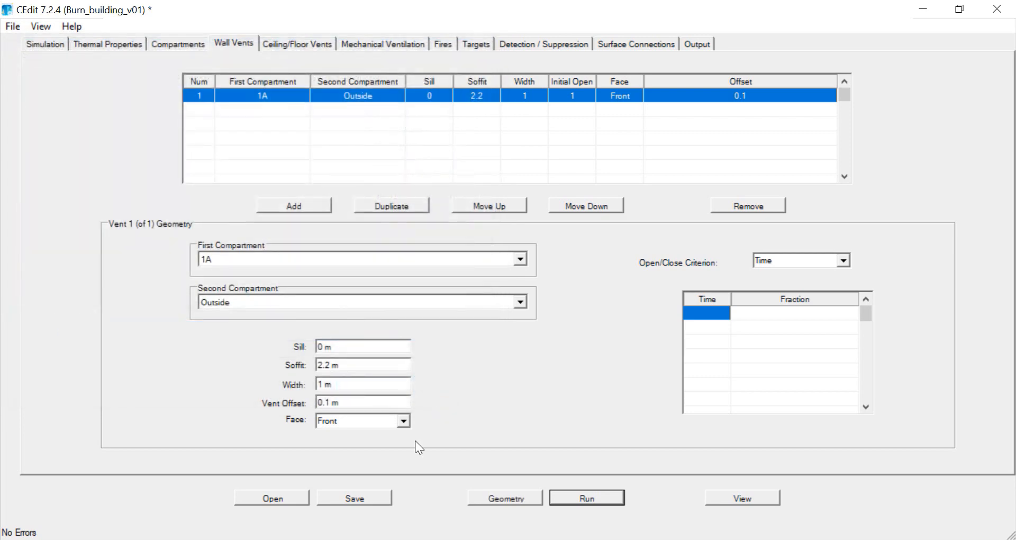
left_click(369, 501)
Regenerate the geometry, check the door's shifted position in the 3D preview, and close the preview
left_click(498, 499)
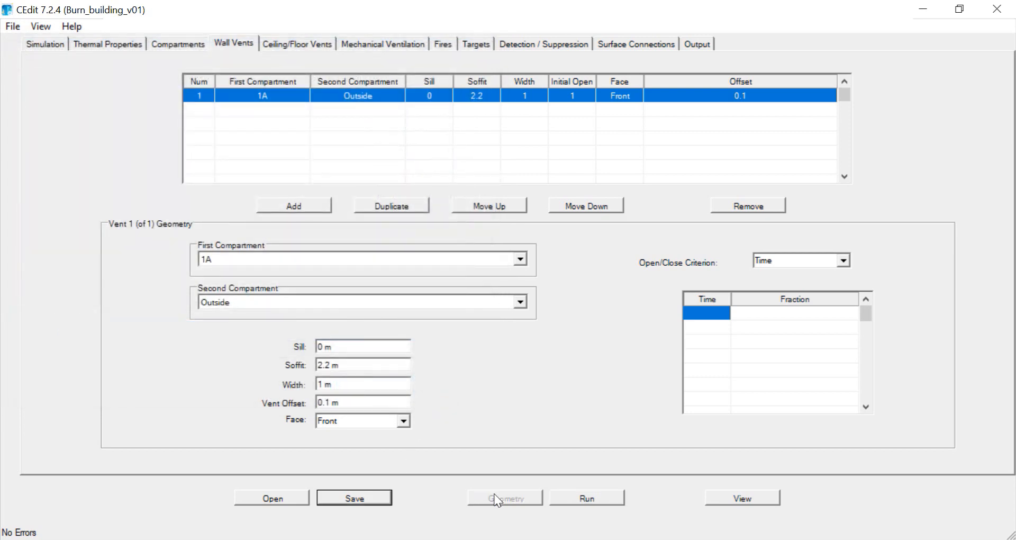
left_click(751, 503)
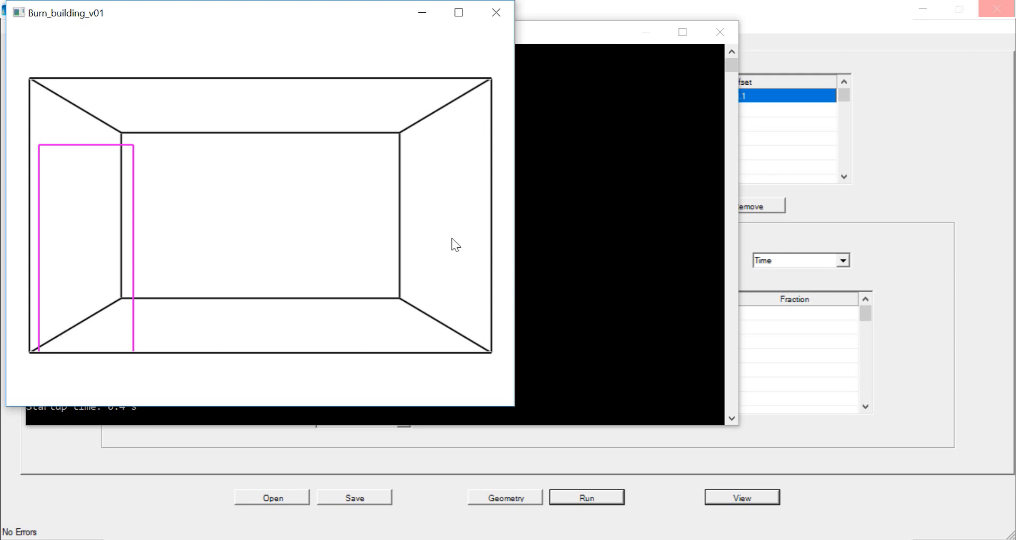
left_click(497, 13)
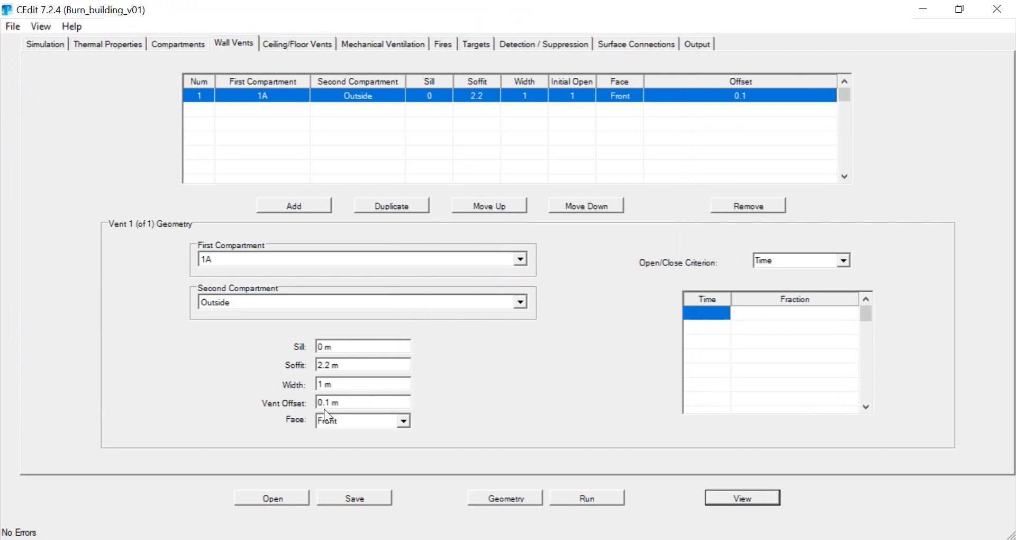
Set the door vent's offset to 3.7768 m and save the model
left_click_drag(330, 404, 318, 405)
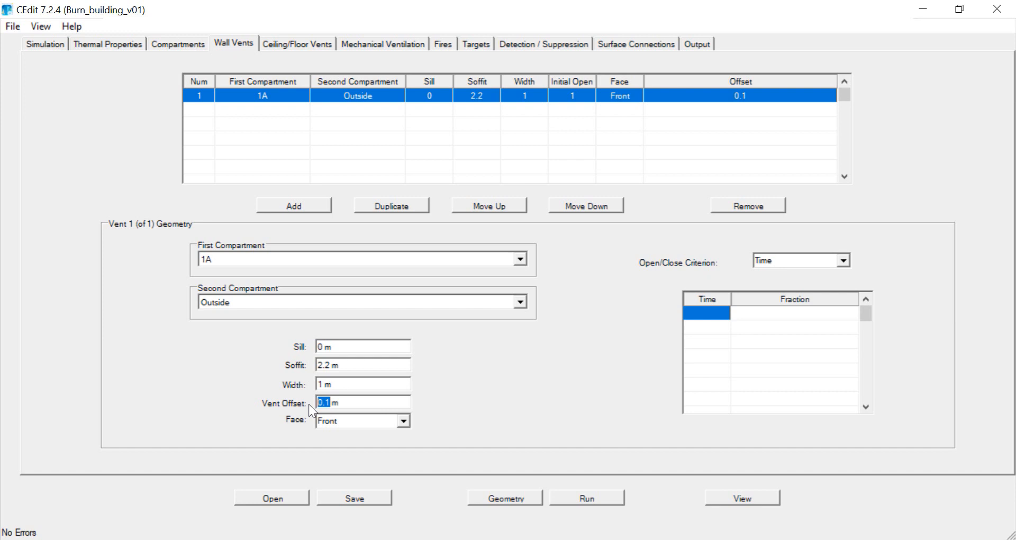
type("3.")
type("7768")
left_click(352, 504)
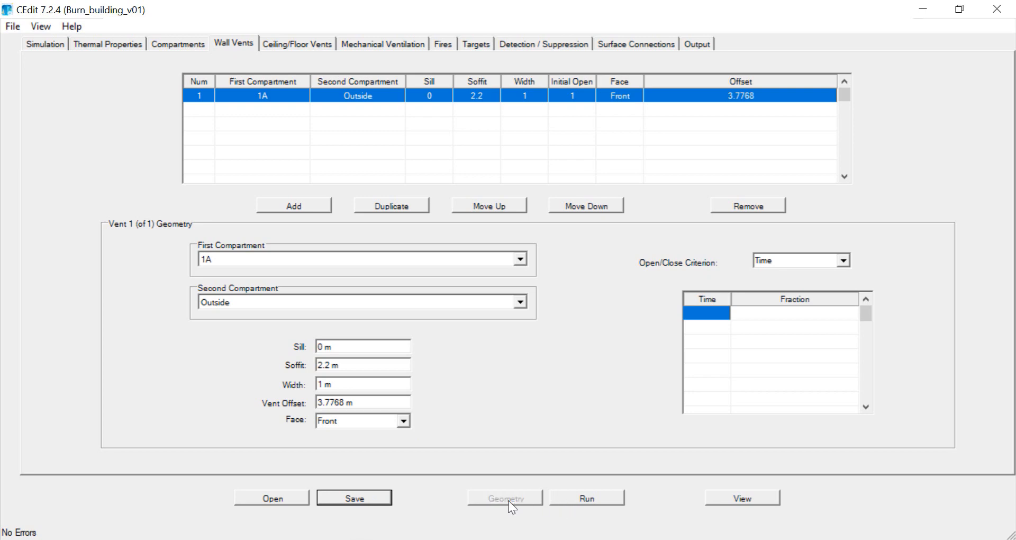
Inspect the door's placement in the 3D preview, compare it with the floor plan in Word, and return to CEdit
left_click(751, 498)
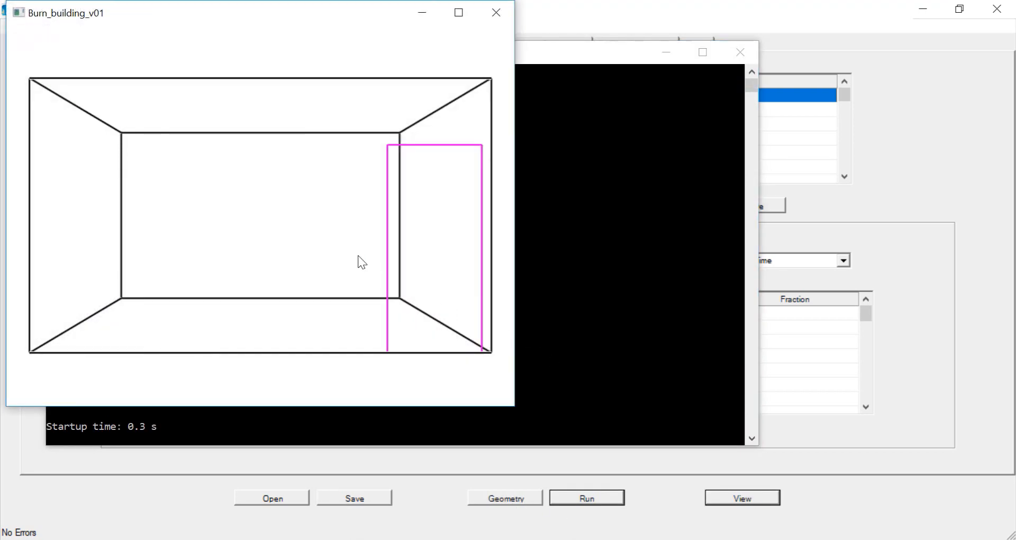
mouse_move(358, 255)
left_mouse_down()
mouse_move(356, 268)
mouse_move(348, 260)
left_mouse_up()
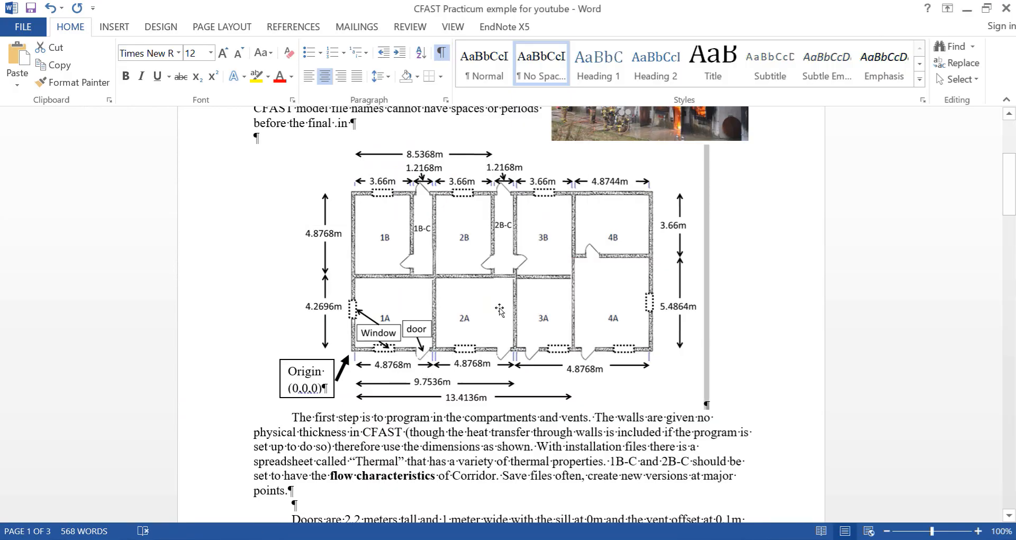
left_click(967, 8)
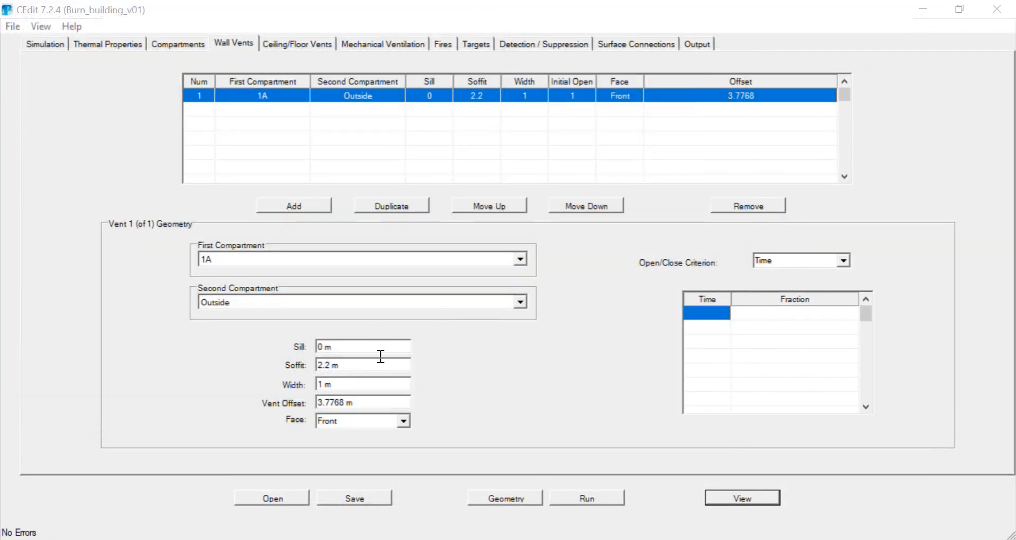
Add a second wall vent with 1A as the first compartment and Outside as the second
left_click(305, 207)
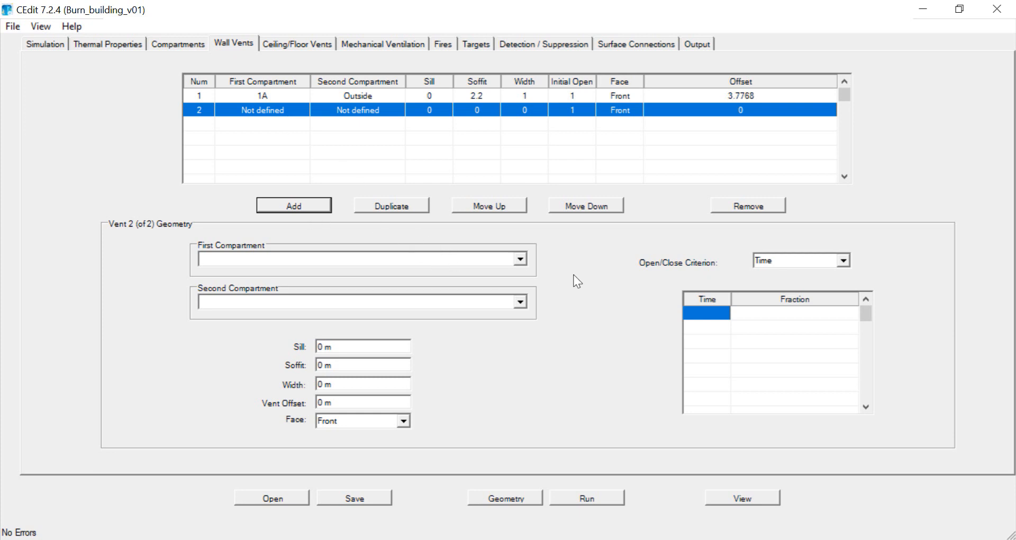
left_click(522, 259)
left_click(502, 284)
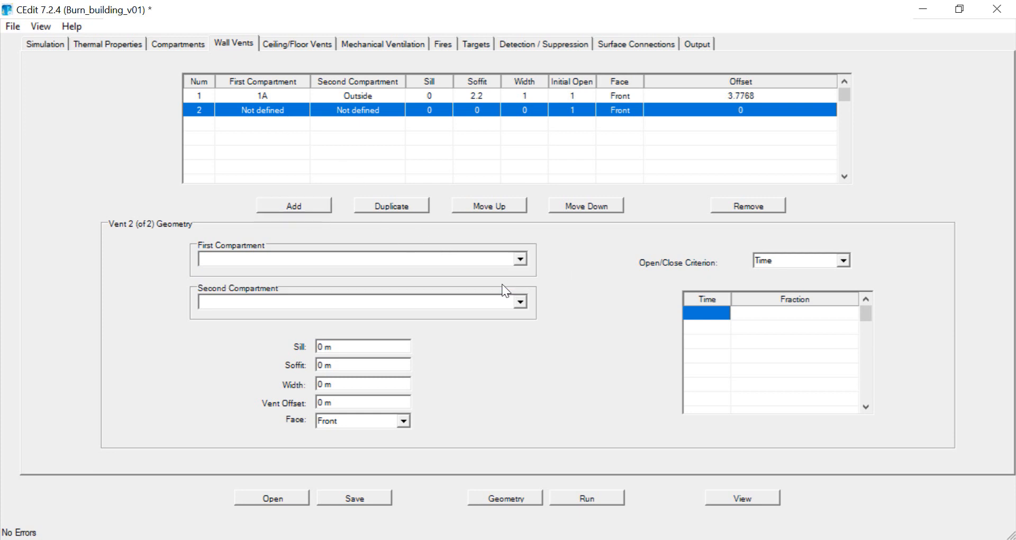
left_click(521, 302)
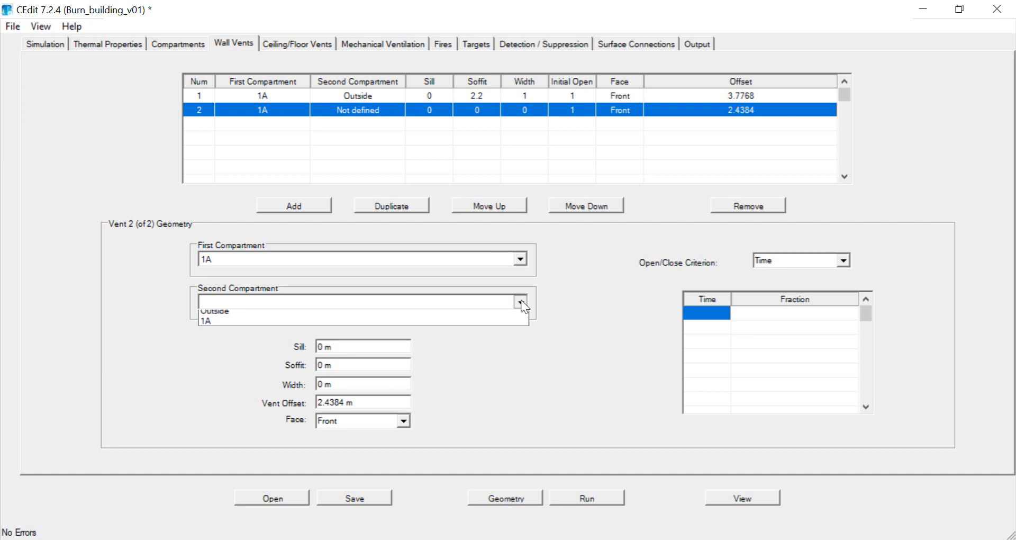
left_click(505, 322)
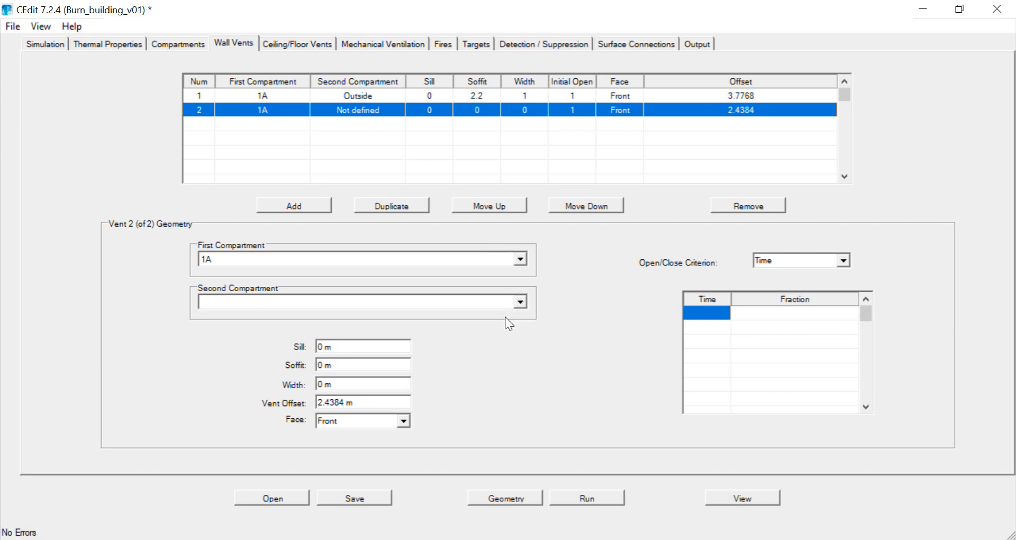
Set the second vent's sill to 1 m, soffit to 2 m, width to 1 m and vent offset to 1.5 m
double_click(320, 346)
type("1")
double_click(316, 365)
type("2")
double_click(329, 402)
type("1.5")
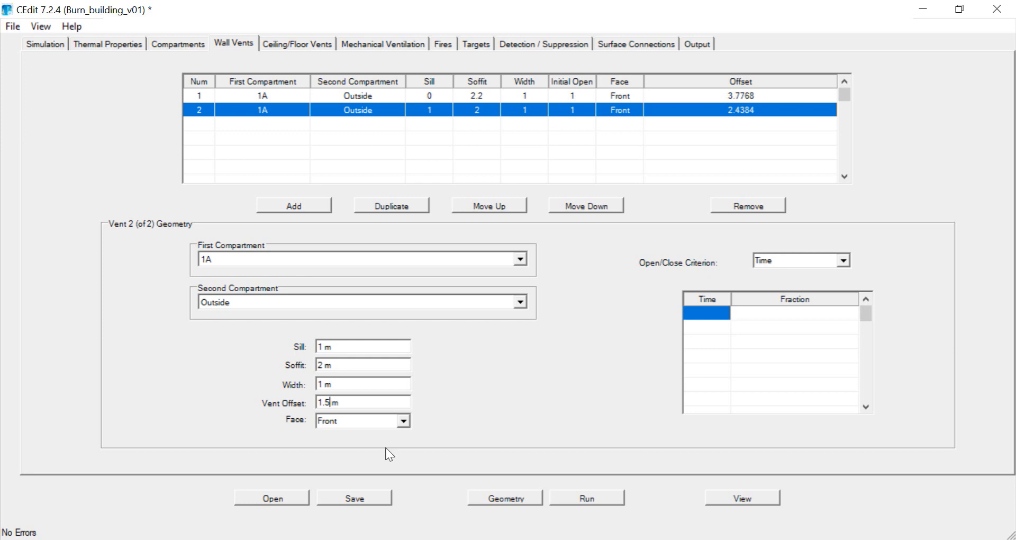
Add a third wall vent with 1A as the first compartment and Outside as the second
left_click(278, 206)
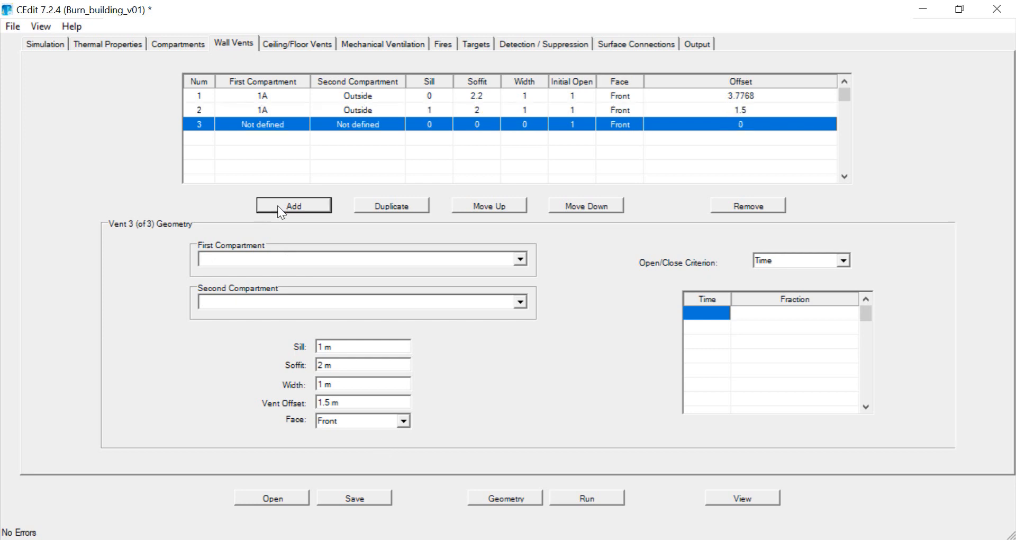
left_click(520, 260)
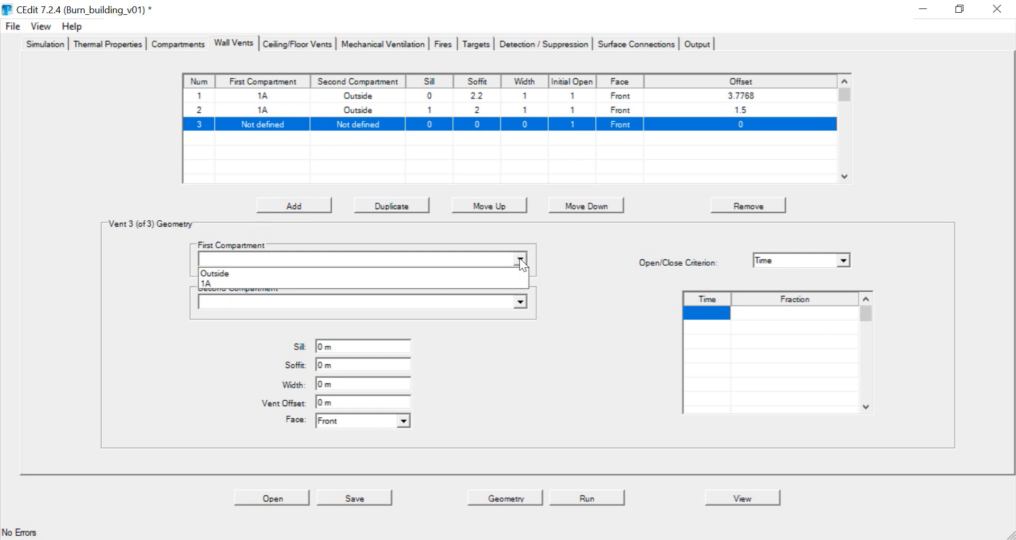
left_click(497, 283)
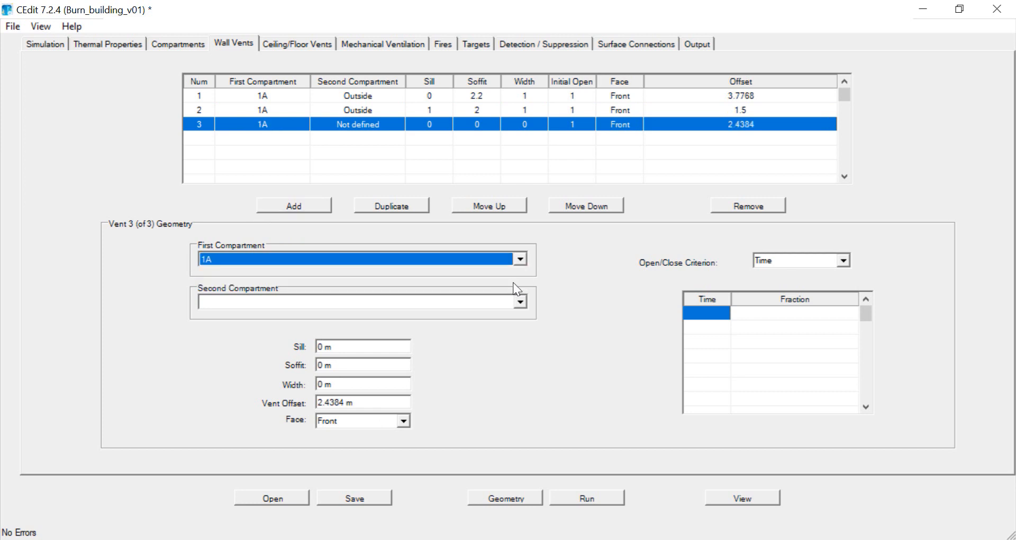
left_click(519, 303)
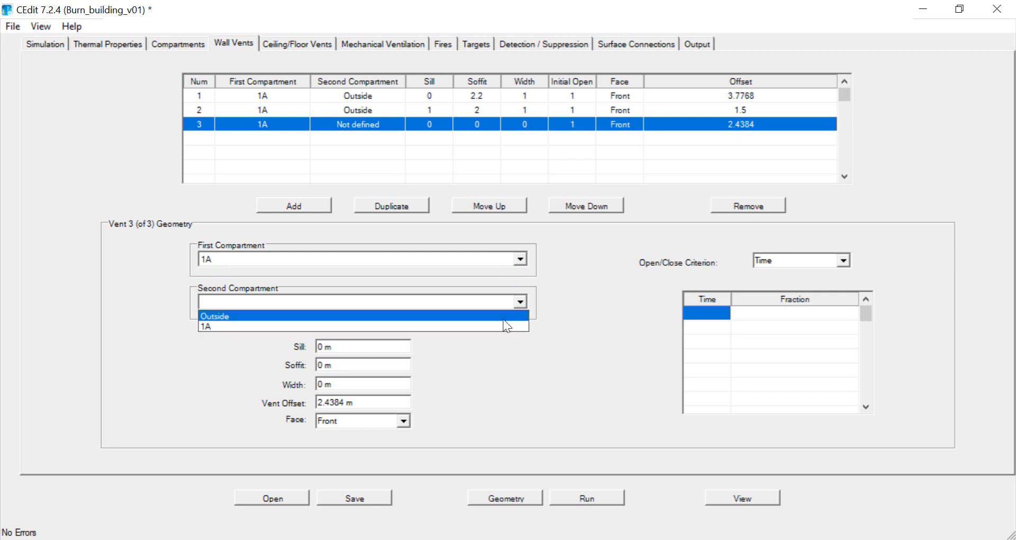
left_click(503, 318)
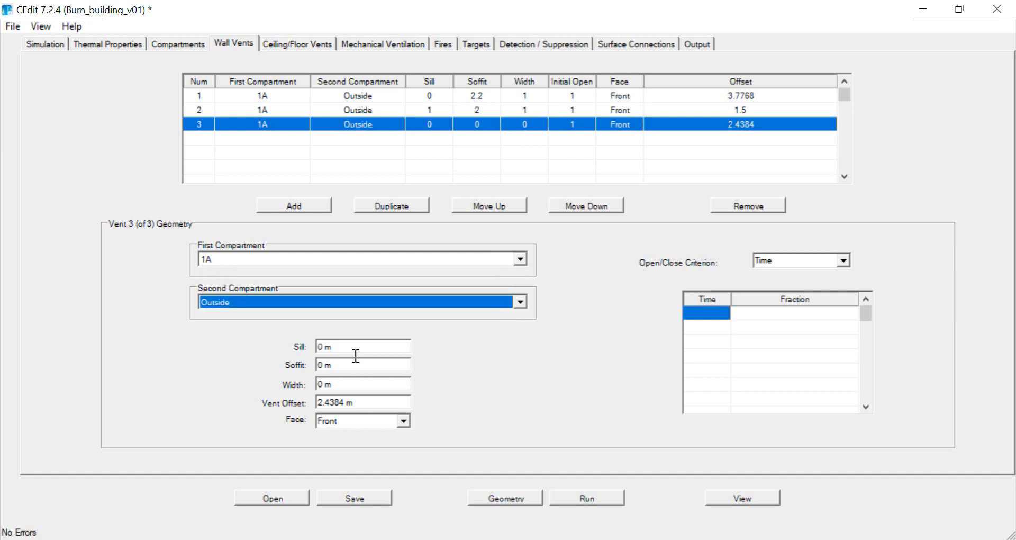
Set the third vent's sill to 1 m, soffit to 2 m, width to 1 m and vent offset to 1.5 m
double_click(319, 347)
type("1")
double_click(323, 366)
type("2")
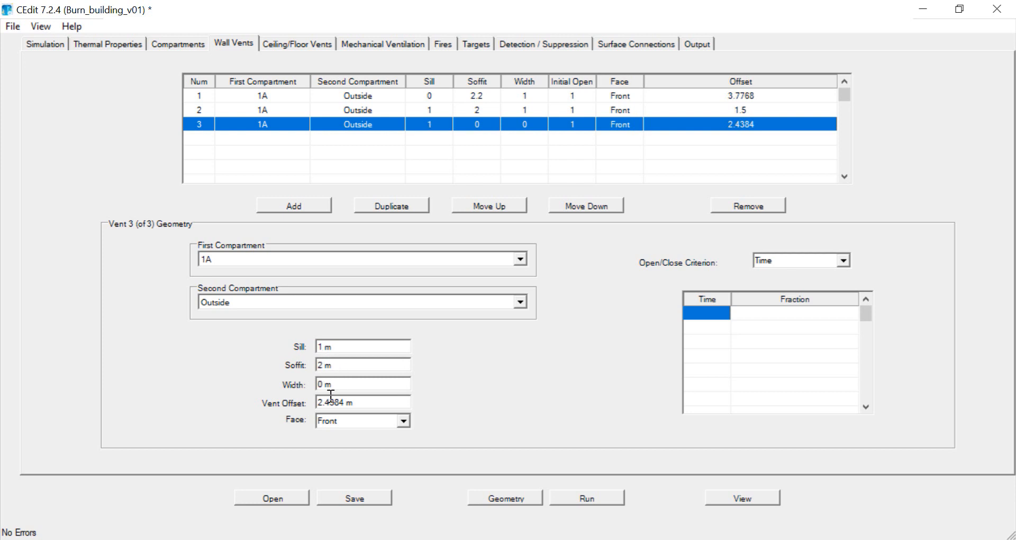
type("1")
left_click_drag(347, 403, 312, 403)
type("1.5")
Place the third vent on the Left face with a vent offset of 1.5 m, and save the model
left_click(405, 421)
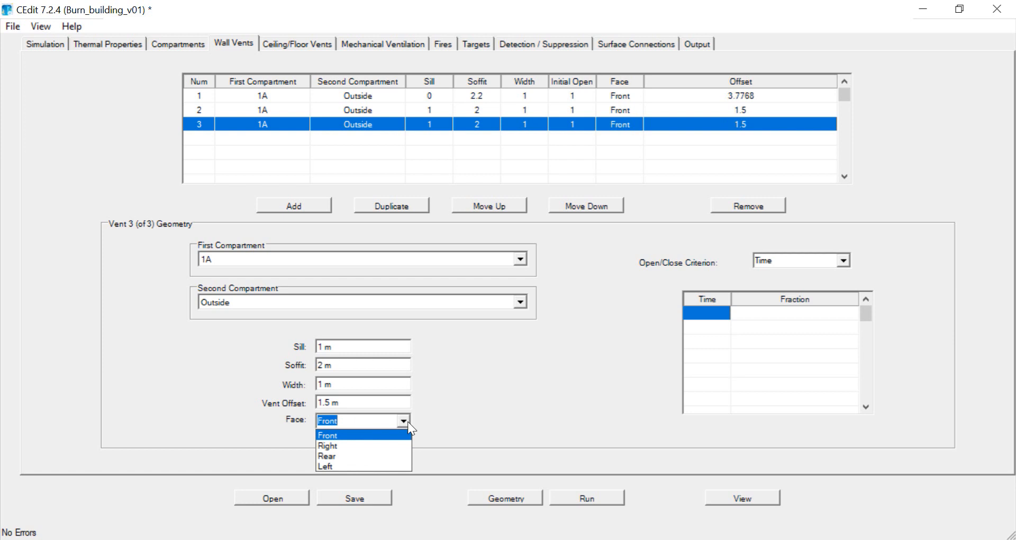
left_click(394, 464)
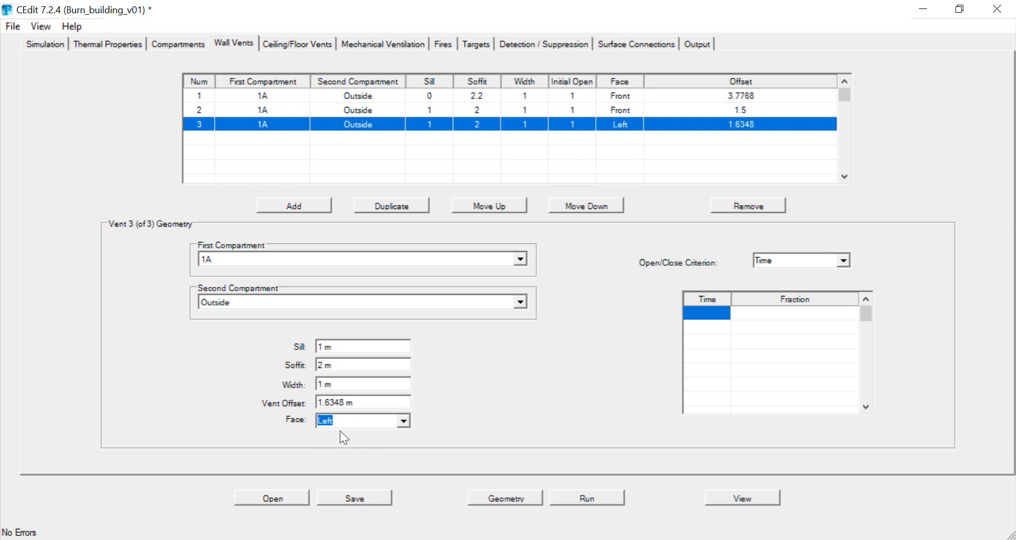
left_click(350, 406)
left_click_drag(352, 411, 310, 405)
type("1.5")
left_click(380, 391)
left_click(351, 503)
Regenerate the geometry and inspect compartment 1A's door and two windows in the 3D preview from several angles
left_click(512, 501)
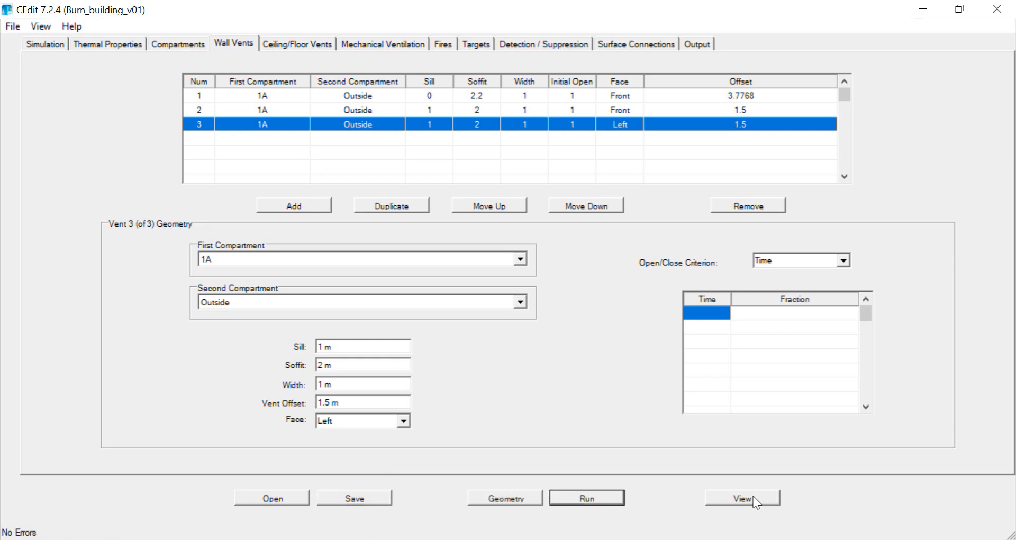
left_click(755, 502)
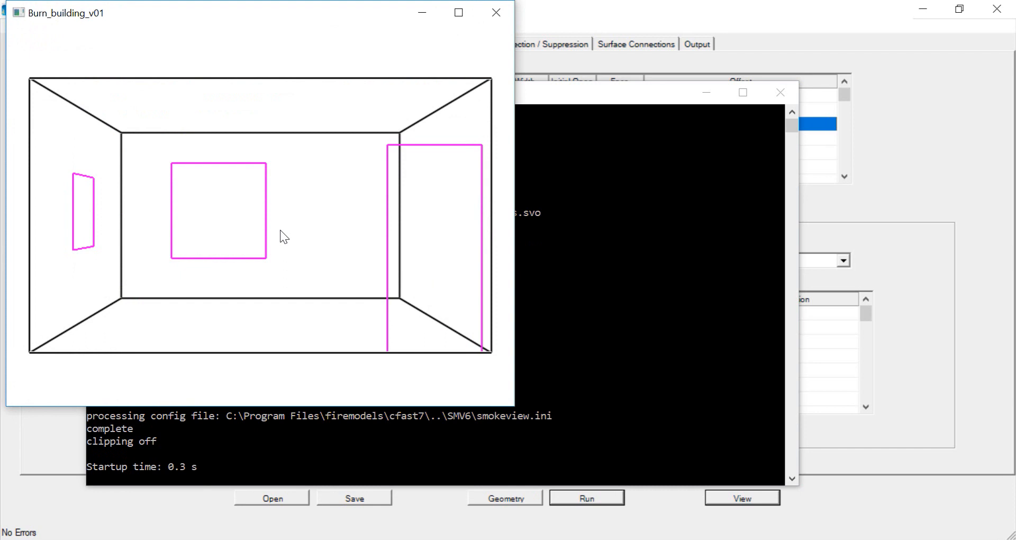
left_click_drag(281, 231, 294, 248)
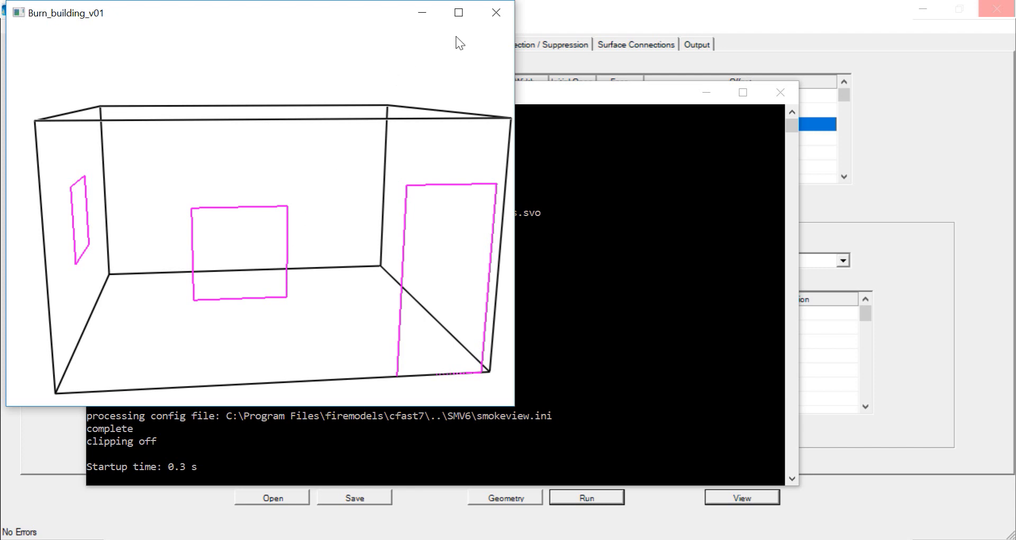
mouse_move(450, 141)
left_mouse_down()
mouse_move(420, 149)
mouse_move(453, 151)
mouse_move(437, 154)
mouse_move(434, 141)
left_mouse_up()
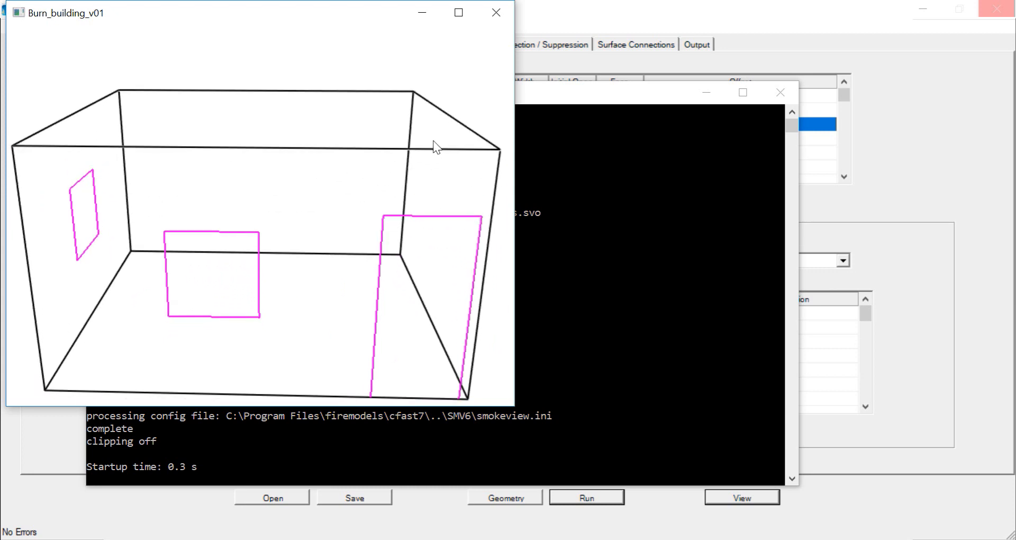
Close the 3D preview and add a second compartment named 2A
left_click(496, 10)
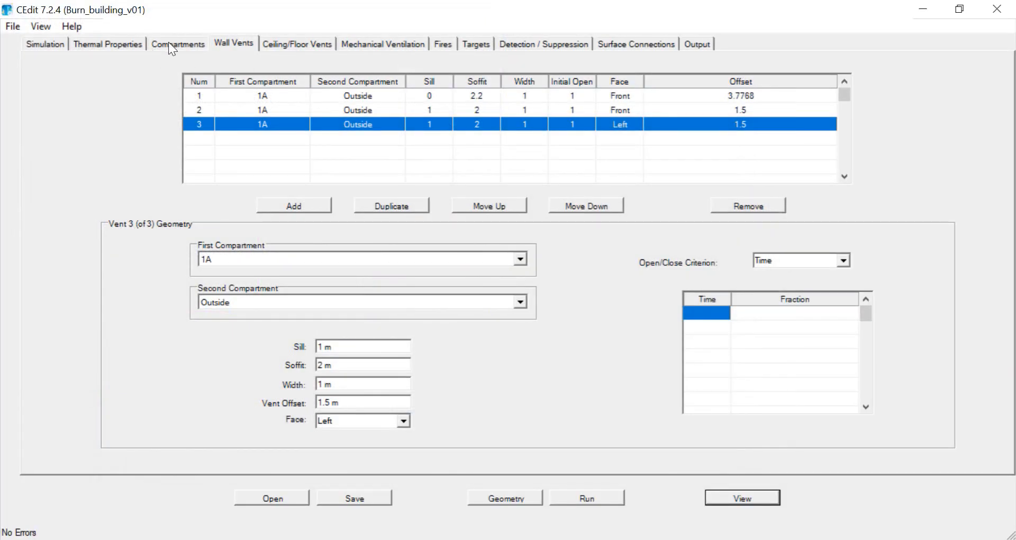
left_click(168, 43)
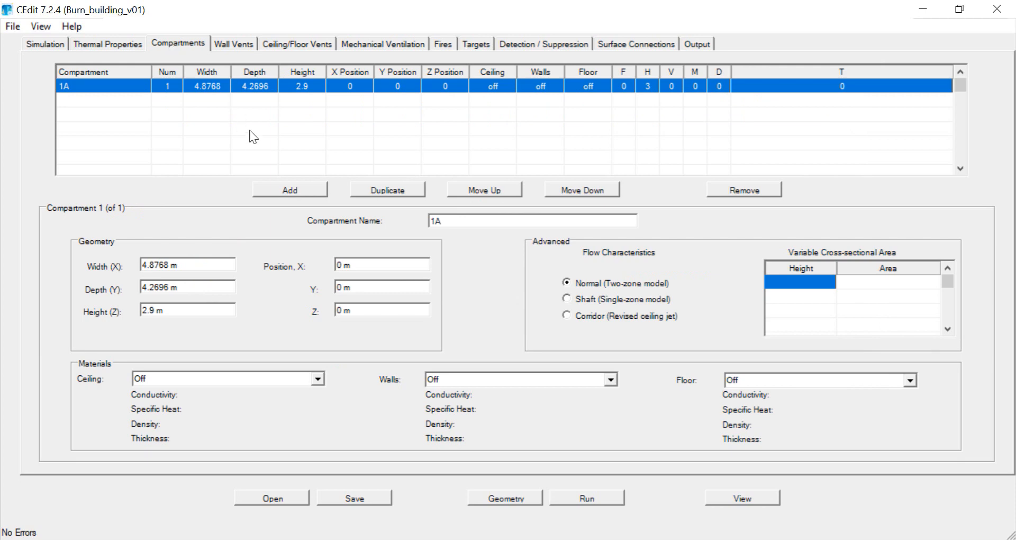
left_click(298, 186)
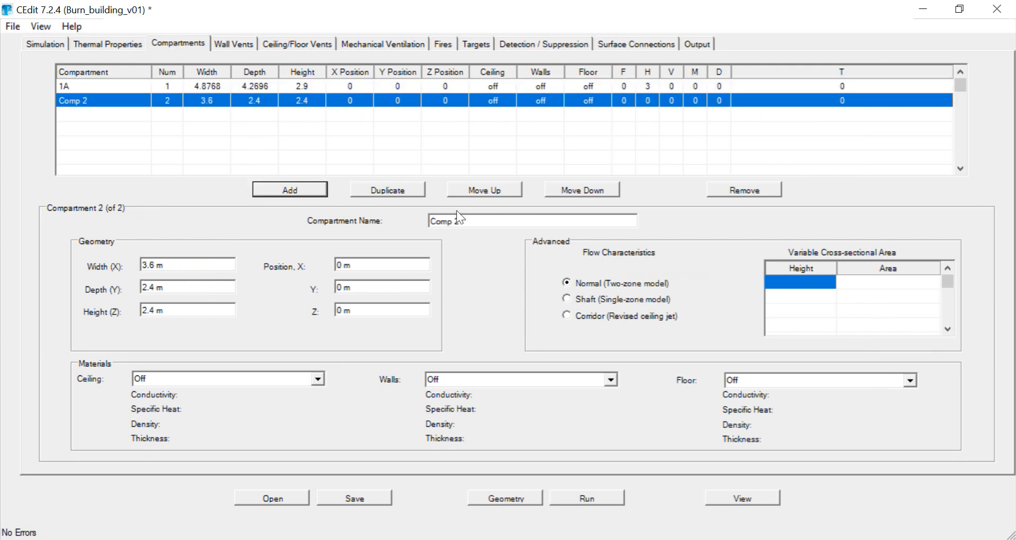
left_click_drag(473, 231, 415, 226)
type("2A")
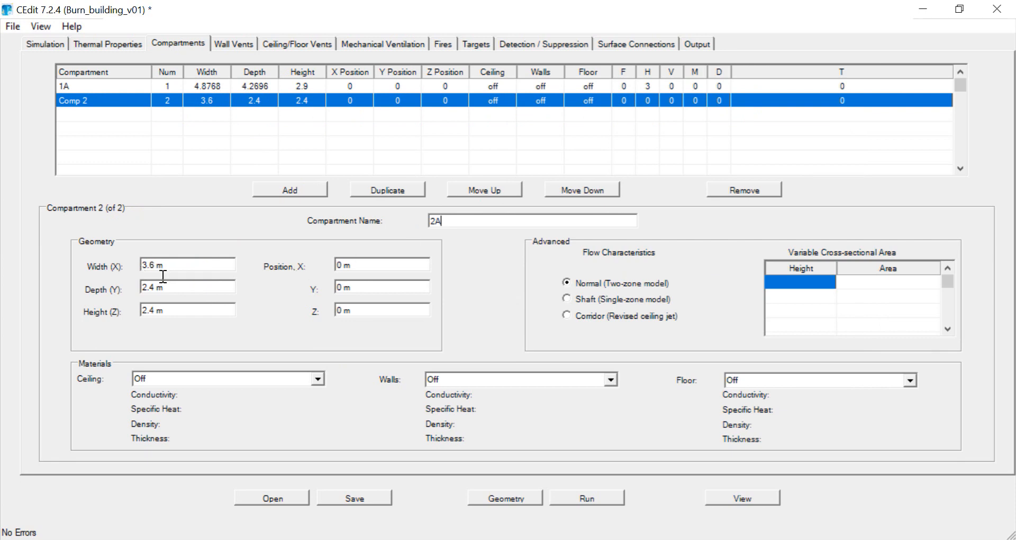
Set compartment 2A's width to 4.8768 m, depth to 4.2969 m and height to 2.9 m
double_click(150, 265)
type("4.8768")
key("Tab")
type("4.2969")
left_click_drag(159, 315, 151, 316)
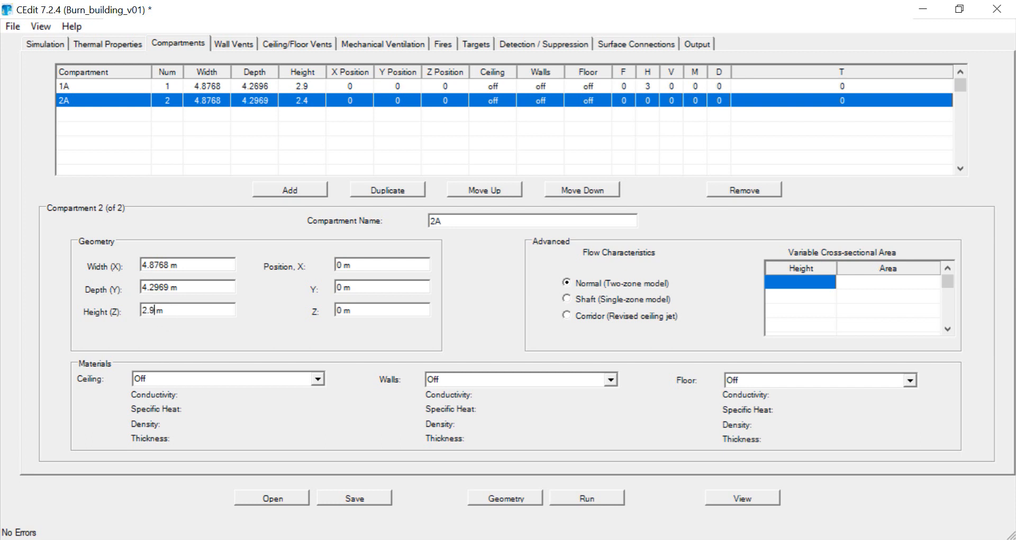
Set compartment 2A's X position to 4.8768 m and save the model
double_click(338, 266)
type("4.8768")
left_click(409, 292)
left_click(366, 500)
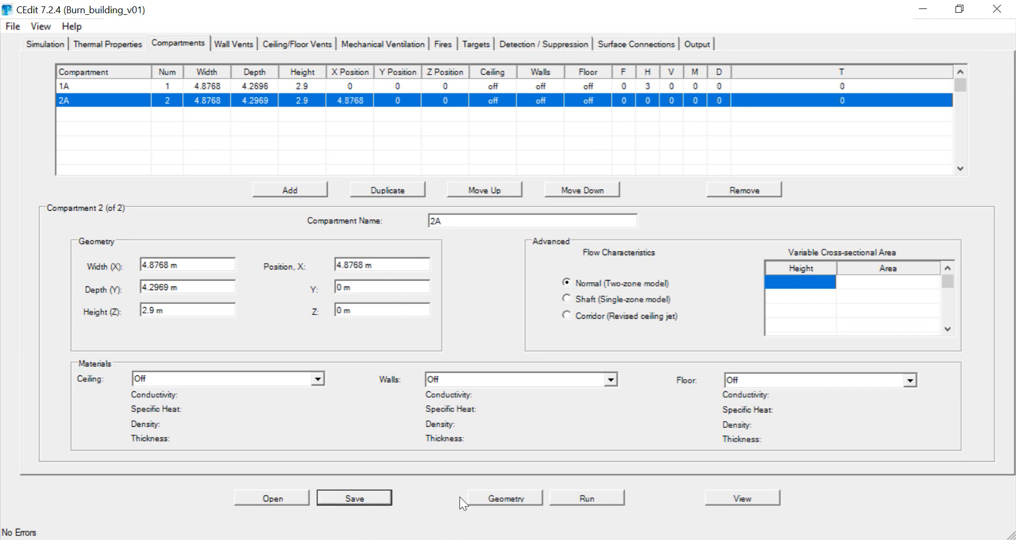
Regenerate the geometry and inspect compartments 1A and 2A side by side in the 3D preview
left_click(490, 497)
left_click(747, 498)
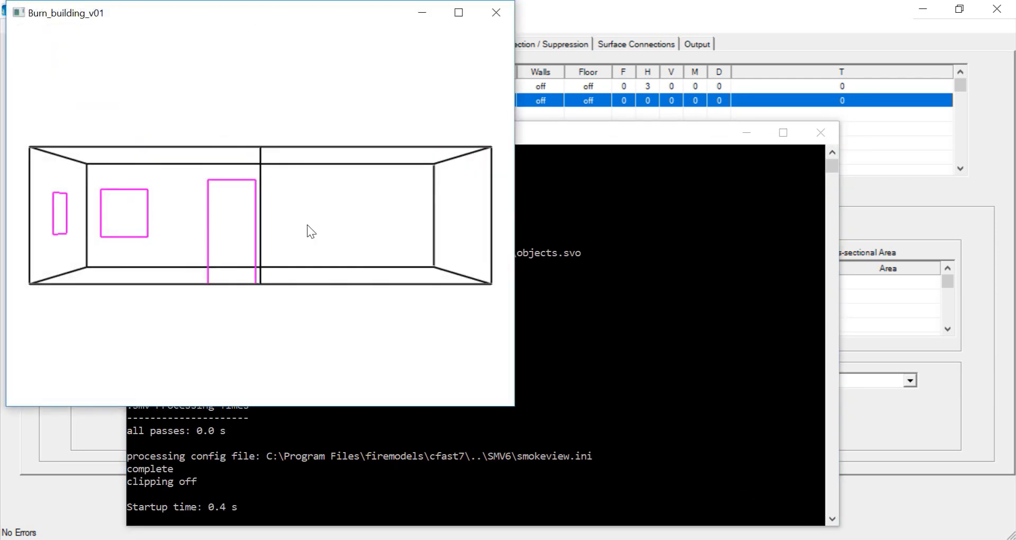
left_click_drag(307, 226, 291, 237)
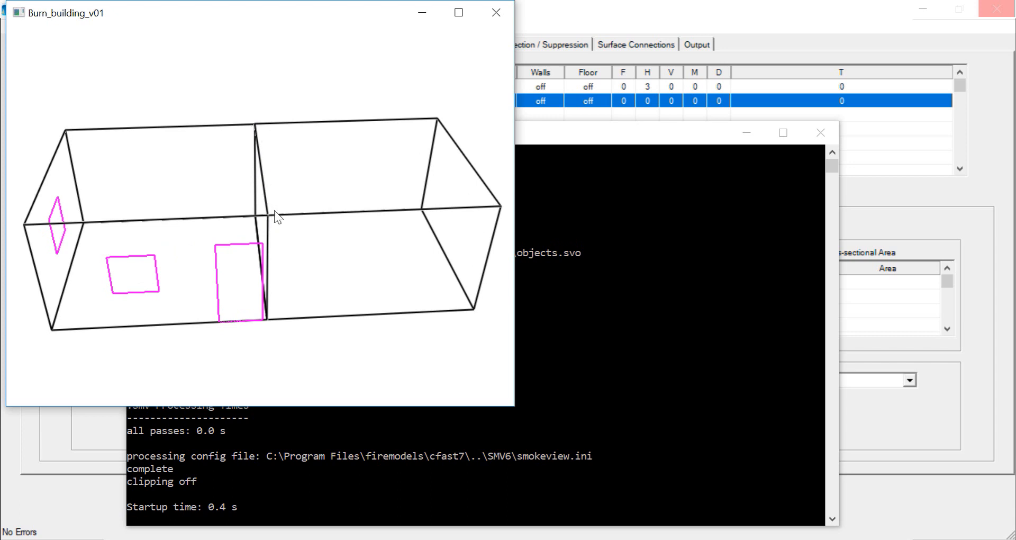
left_click(498, 16)
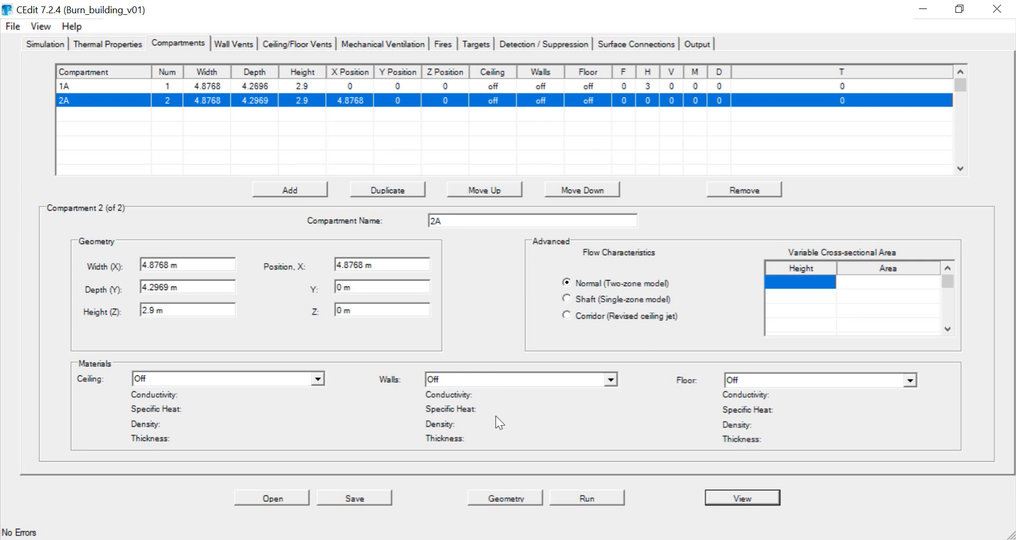
Try Aluminum (1/8 in) as compartment 2A's wall material and reset the walls to Off
left_click(611, 382)
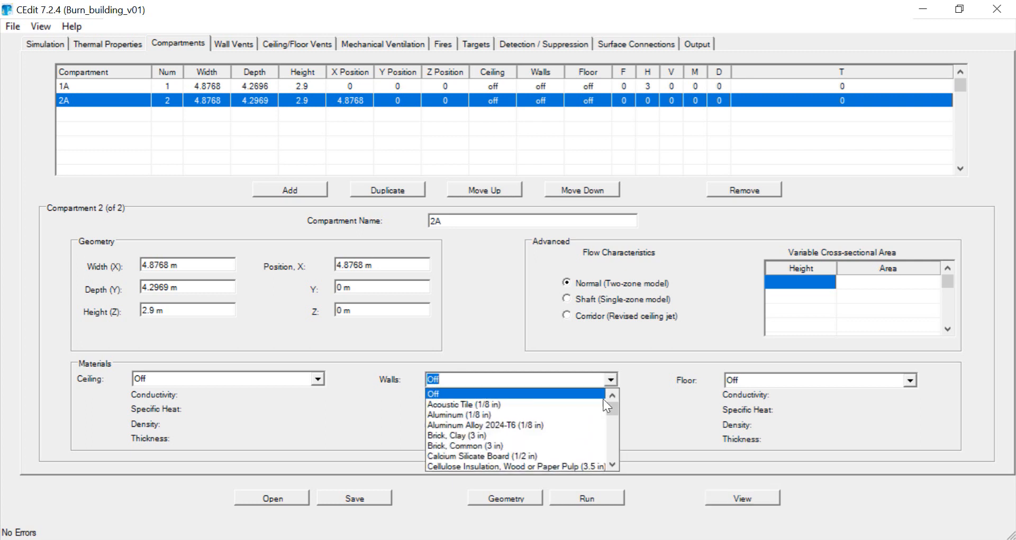
left_click(590, 415)
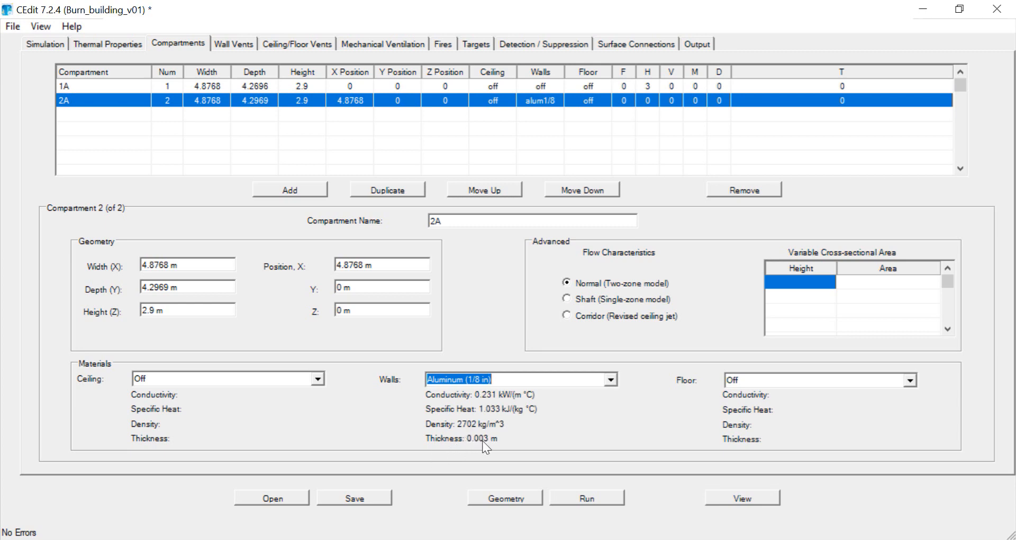
left_click(612, 380)
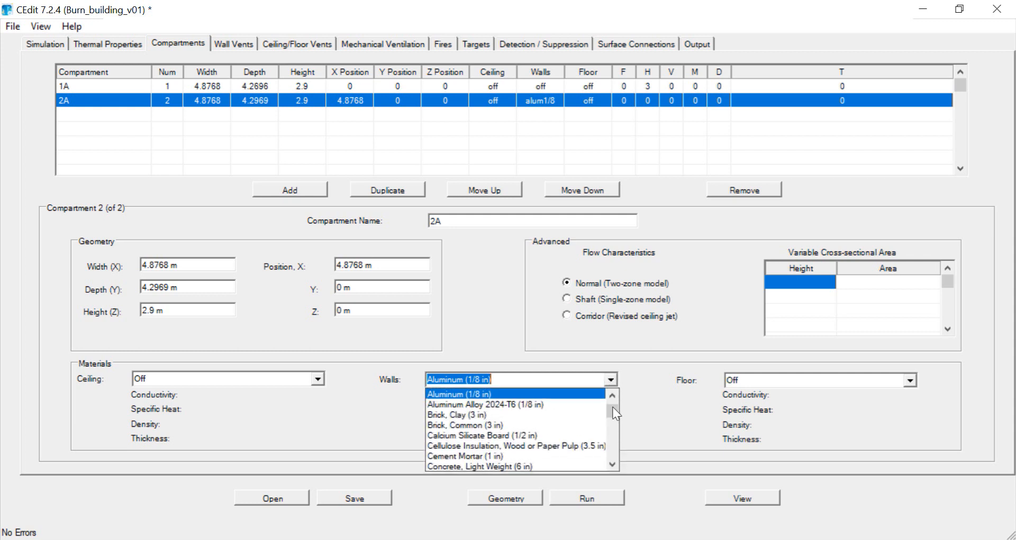
left_click_drag(612, 407, 612, 397)
left_click(587, 396)
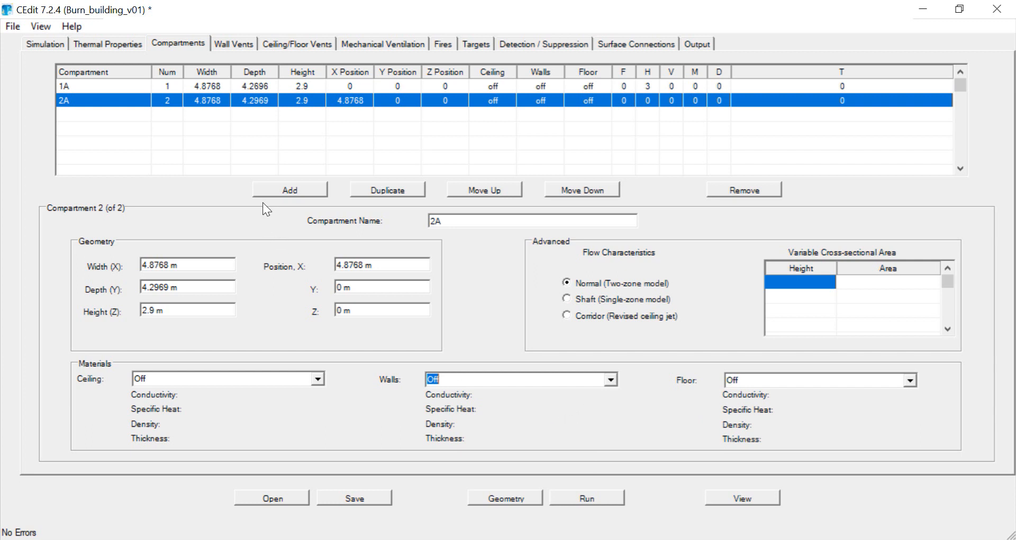
Add a fourth wall vent with 2A as the first compartment and Outside as the second
left_click(233, 46)
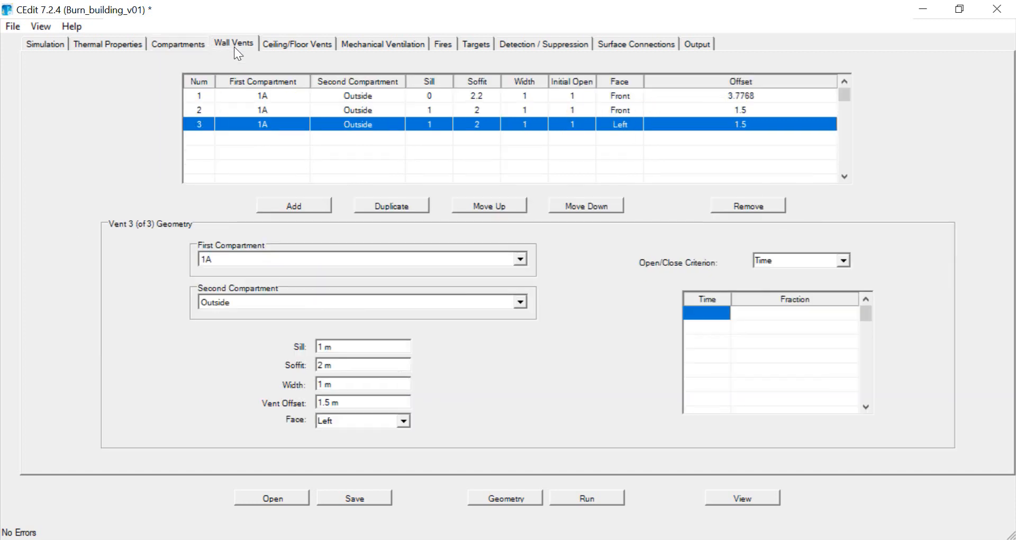
left_click(304, 206)
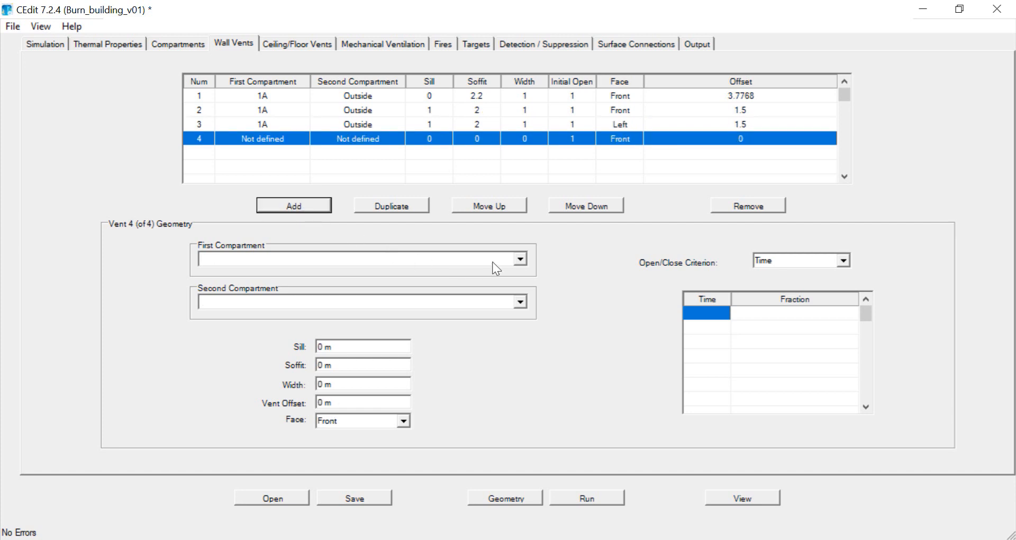
left_click(521, 259)
left_click(509, 291)
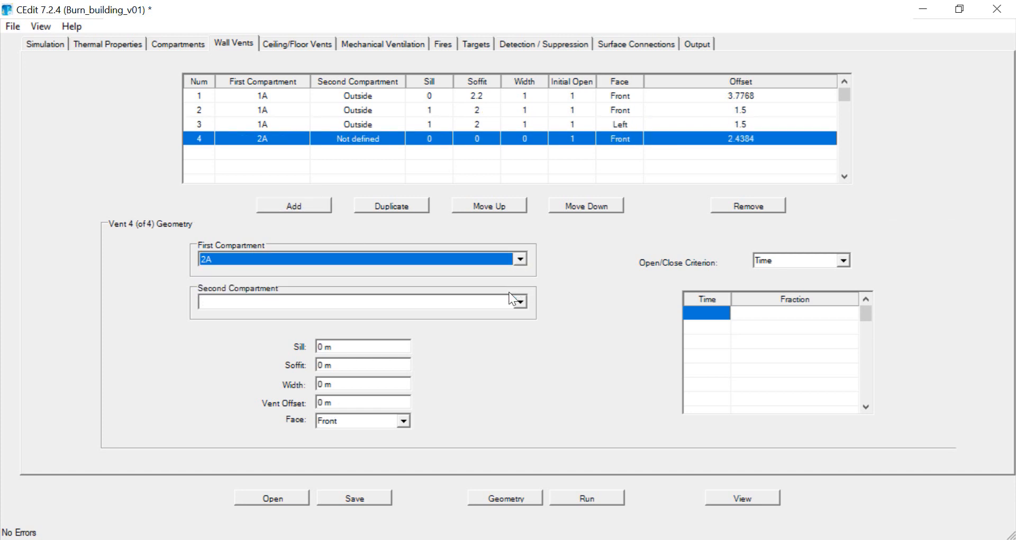
left_click(520, 300)
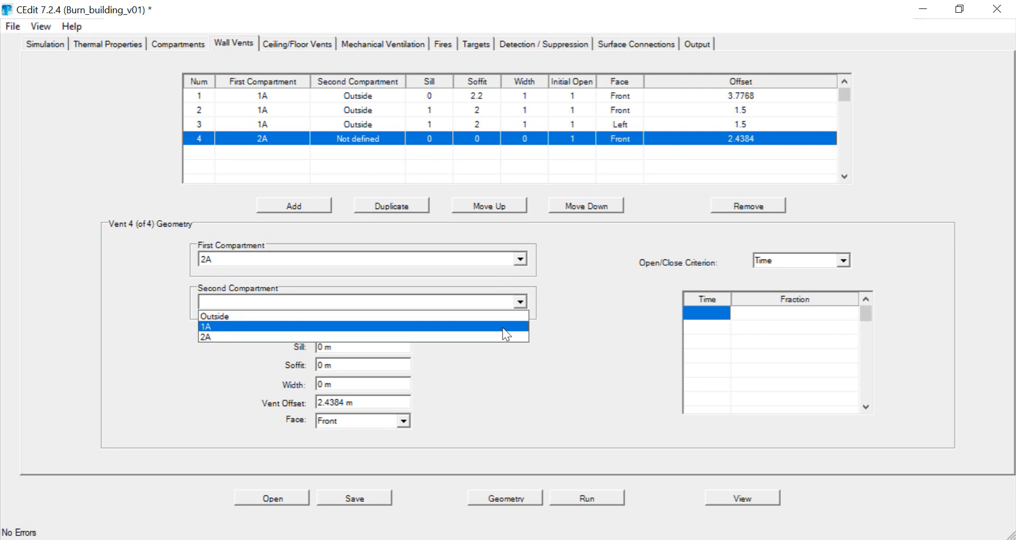
left_click(506, 317)
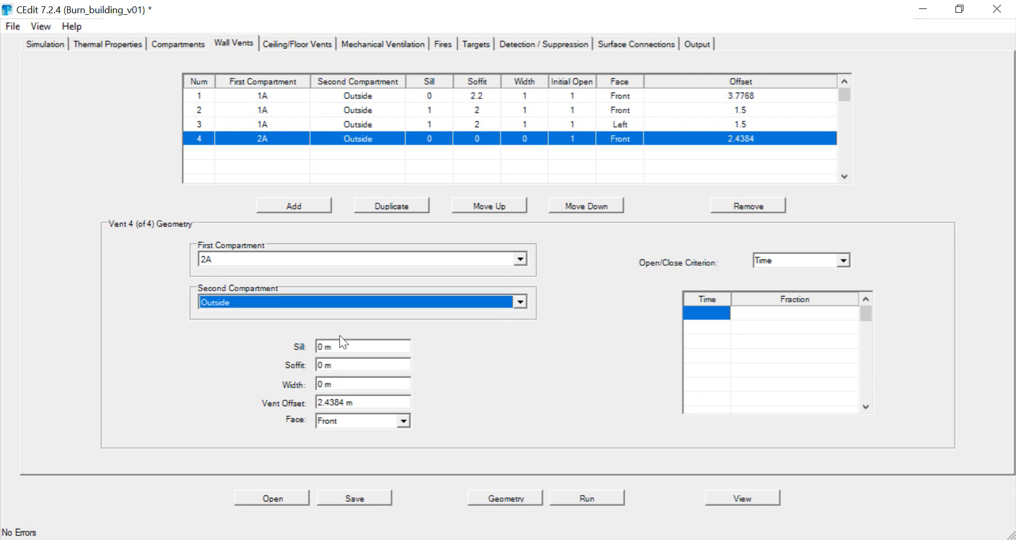
Set the fourth vent's soffit to 2.2 m, width to 1 m and vent offset to 3.7768 m
double_click(322, 365)
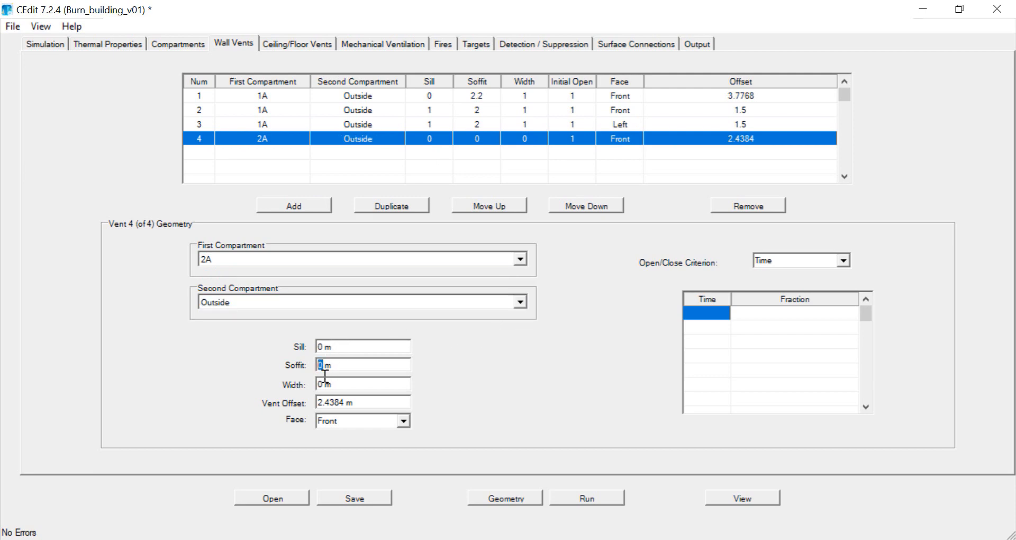
type("2.2")
double_click(321, 384)
type("1")
left_click_drag(351, 405, 316, 410)
type("3.")
type("776")
key("BackSpace")
type("68")
Add a fifth wall vent with 2A as the first compartment and Outside as the second
left_click(294, 205)
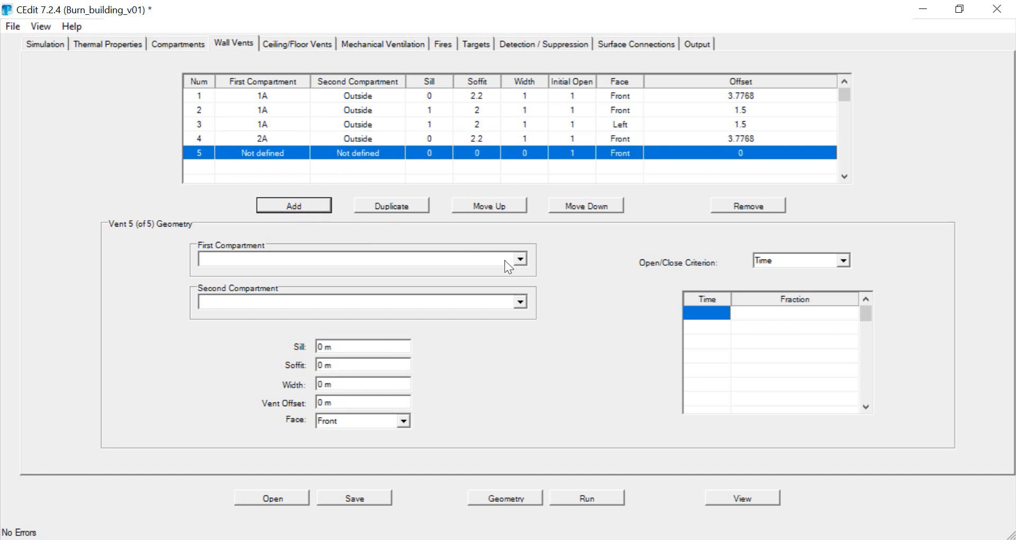
left_click(522, 259)
left_click(490, 295)
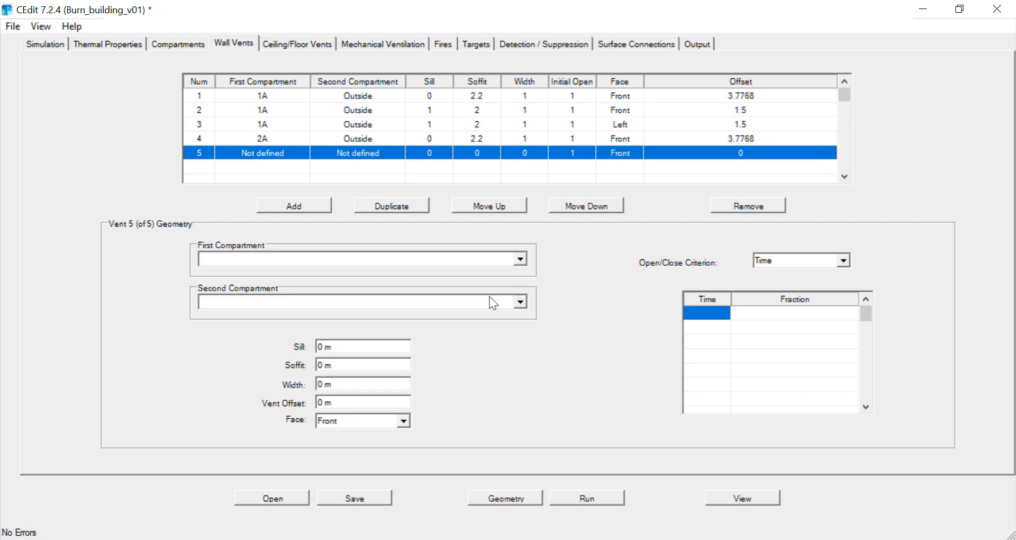
left_click(521, 302)
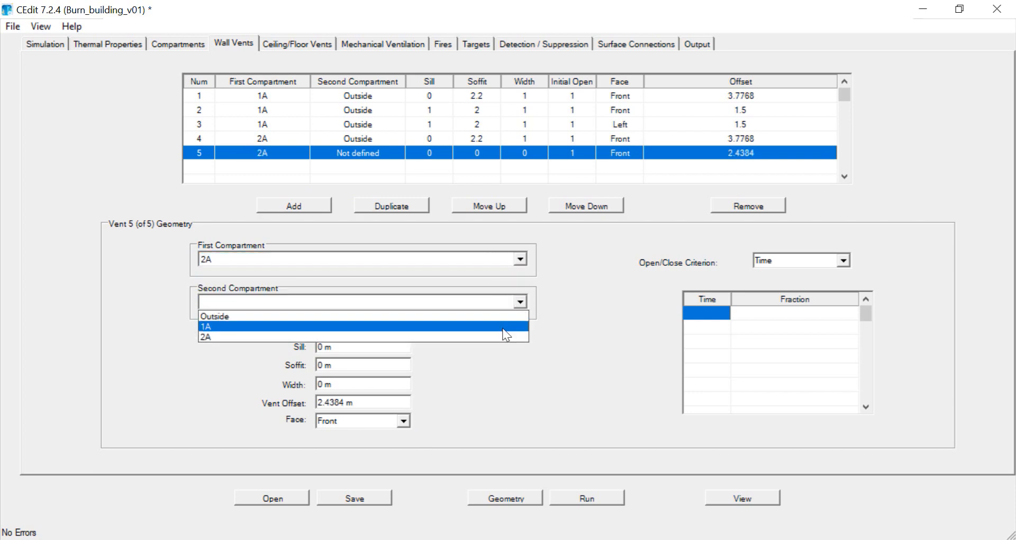
left_click(503, 323)
left_click(520, 303)
left_click(500, 314)
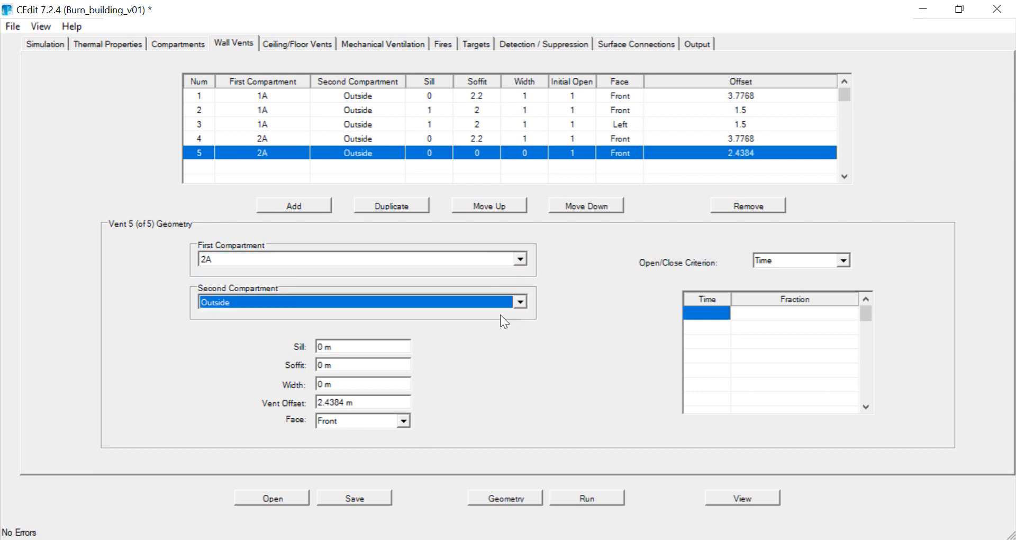
Set the fifth vent's sill to 1 m, soffit to 2 m, width to 1 m and vent offset to 1.5 m, and save the model
left_click_drag(327, 348, 316, 386)
type("1")
type("2")
type("1")
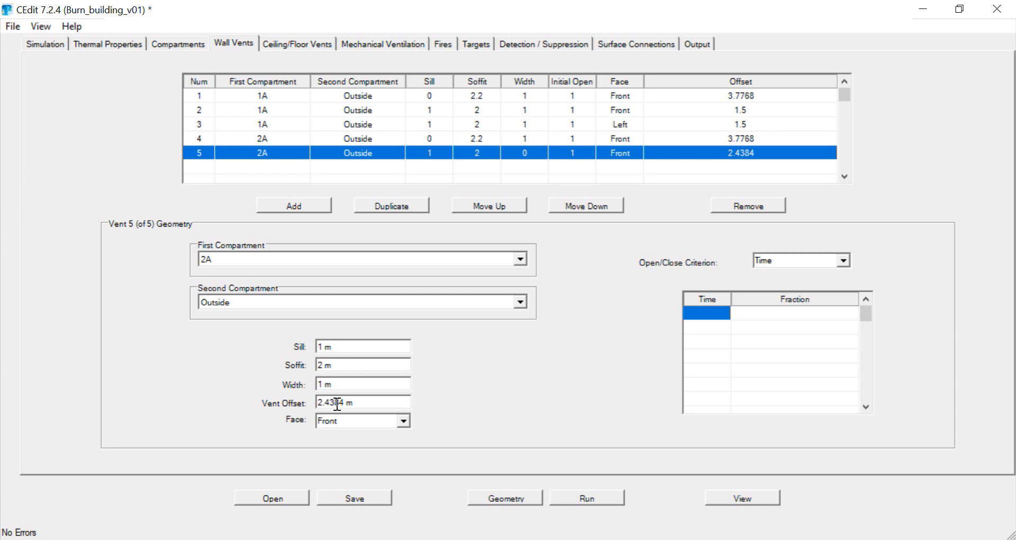
left_click_drag(346, 403, 316, 403)
type("1.5")
left_click(378, 385)
left_click(358, 498)
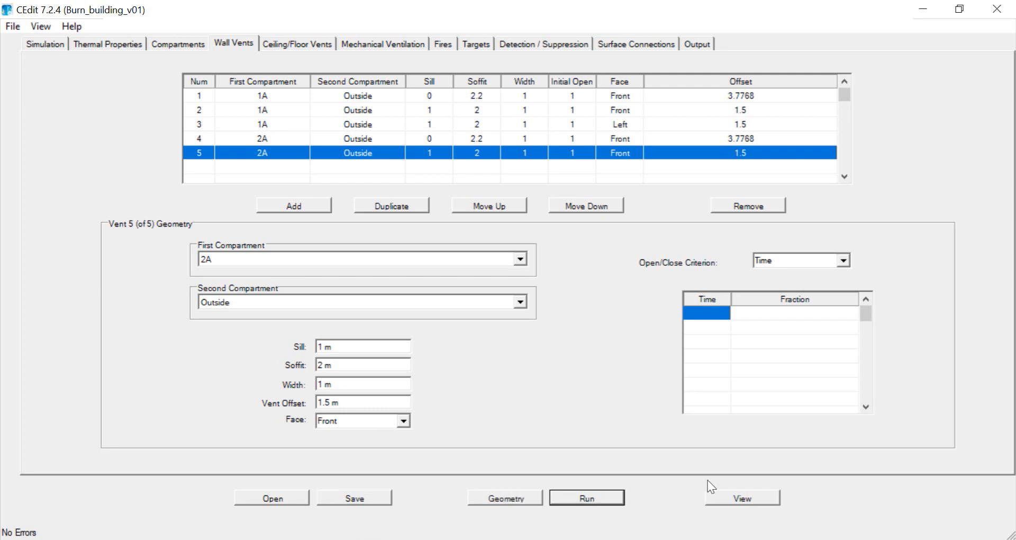
Inspect compartment 2A's door and window in the 3D preview from a raised angle
left_click(752, 499)
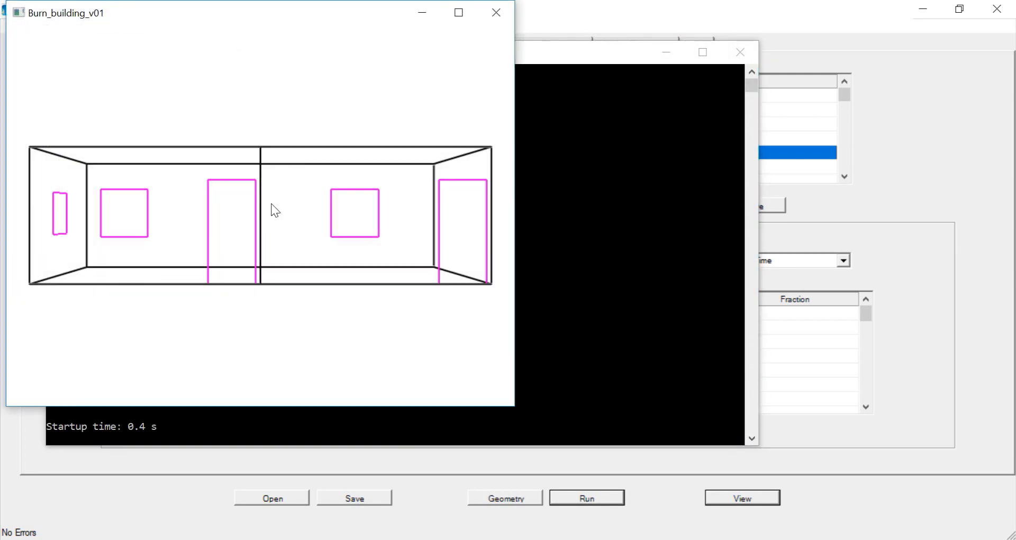
left_click_drag(272, 209, 273, 245)
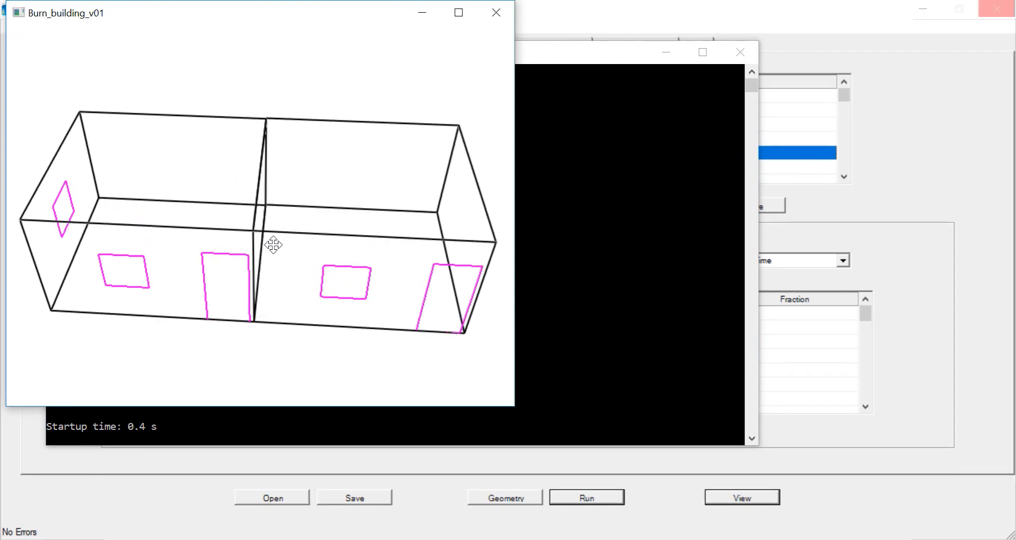
left_click(487, 11)
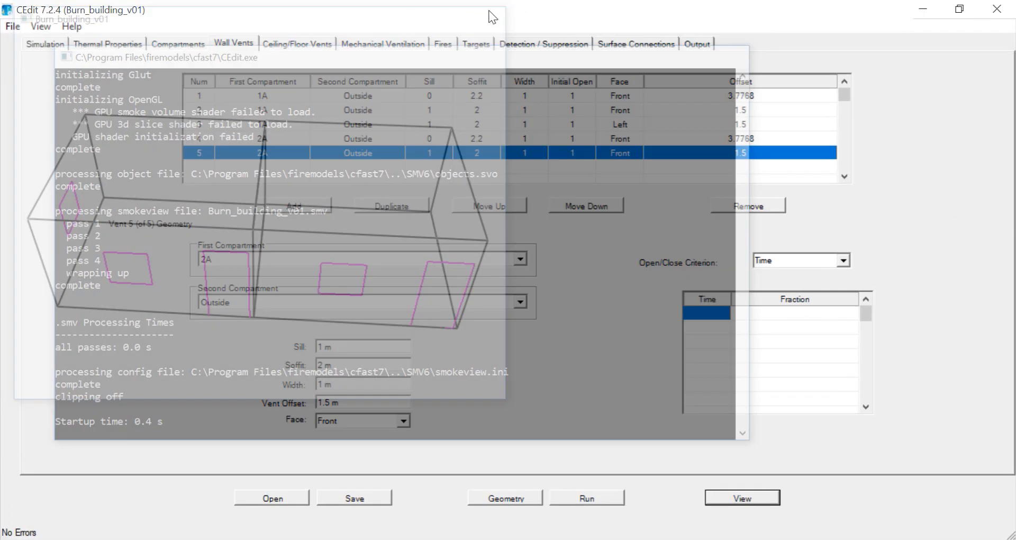
Add a third compartment named 3A
left_click(189, 41)
left_click(274, 191)
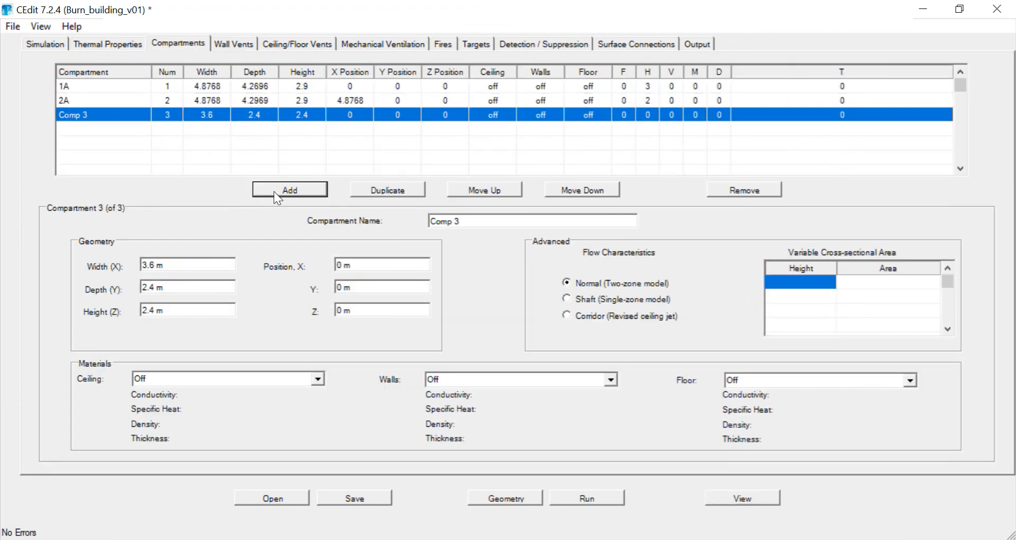
left_click_drag(470, 222, 411, 224)
type("3A")
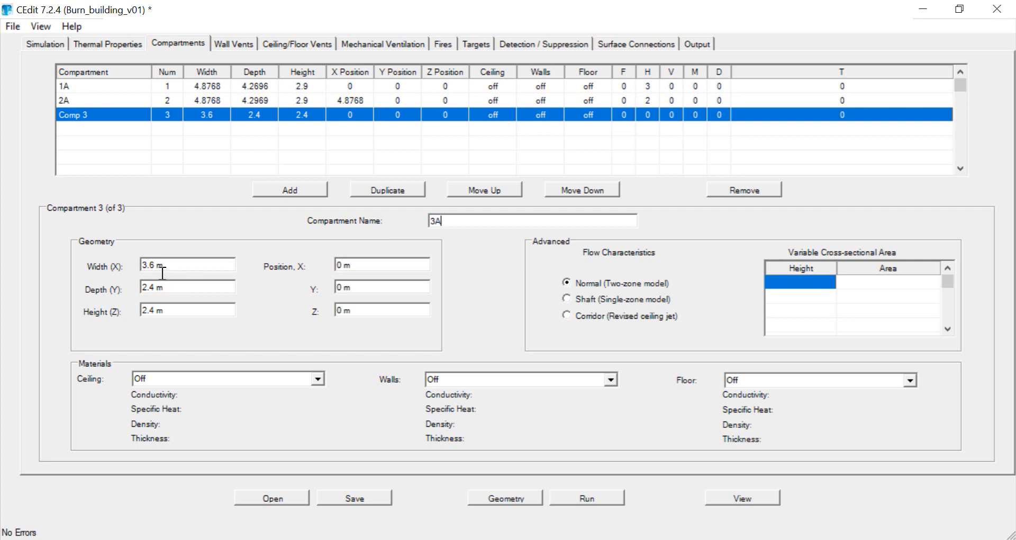
Using the floor plan in Word, set compartment 3A's width to 3.66 m, depth to 4.2696 m and height to 2.9 m
key("alt+Tab")
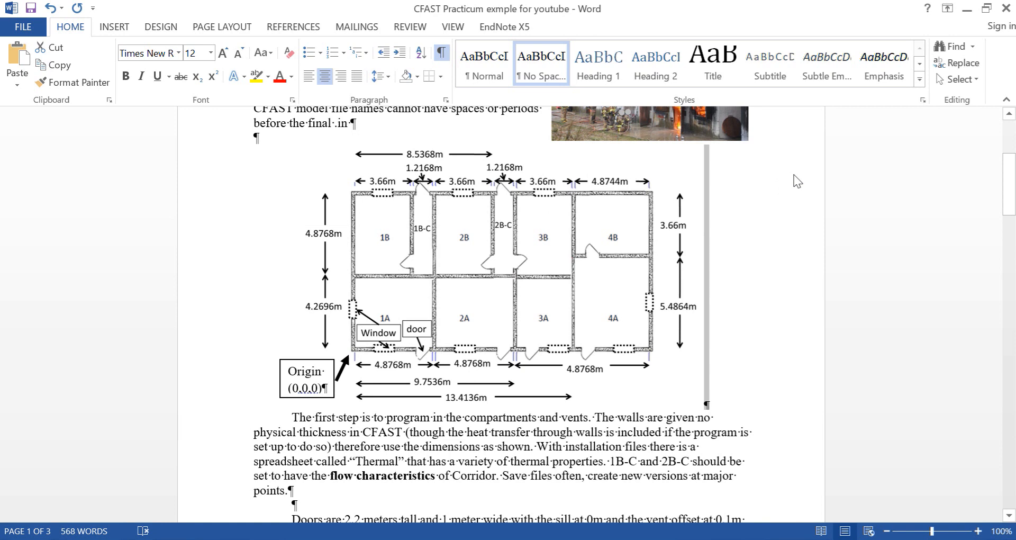
left_click(968, 10)
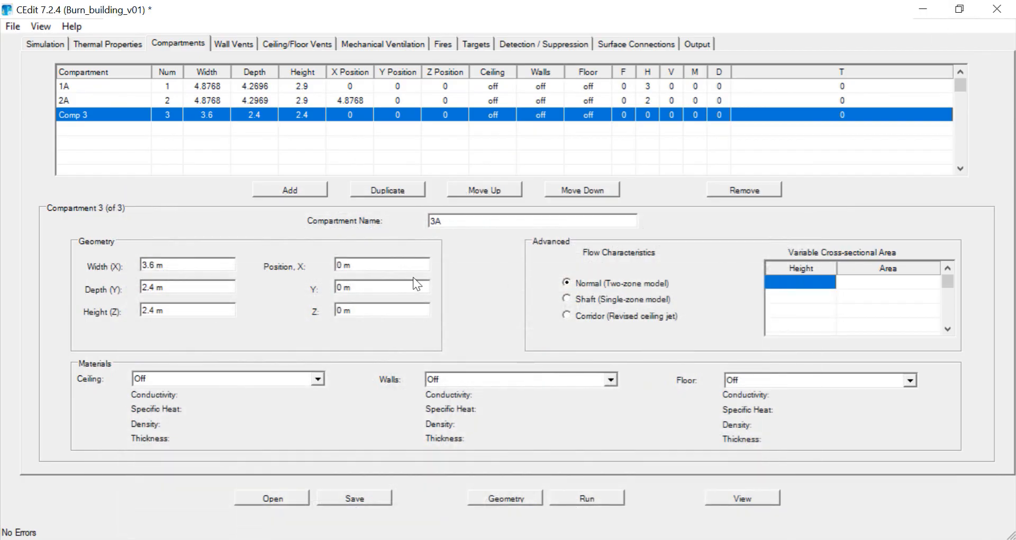
left_click(162, 273)
type("6")
left_click(162, 290)
left_click_drag(162, 298, 135, 296)
type("4.2")
type("696")
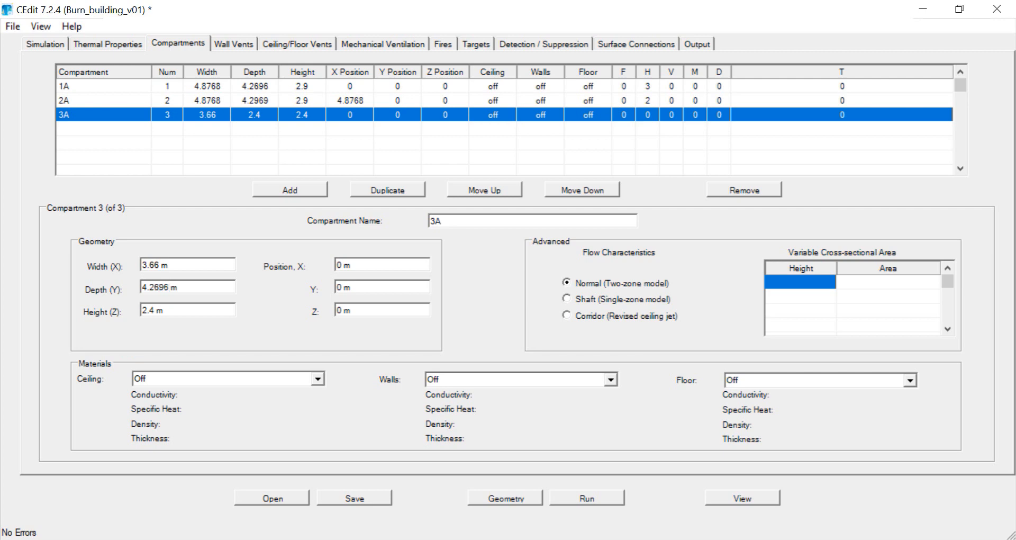
mouse_move(155, 311)
left_mouse_down()
mouse_move(146, 312)
mouse_move(158, 318)
left_mouse_up()
type("9")
Using the floor plan in Word, set compartment 3A's X position to 9.7536 m
left_click(283, 539)
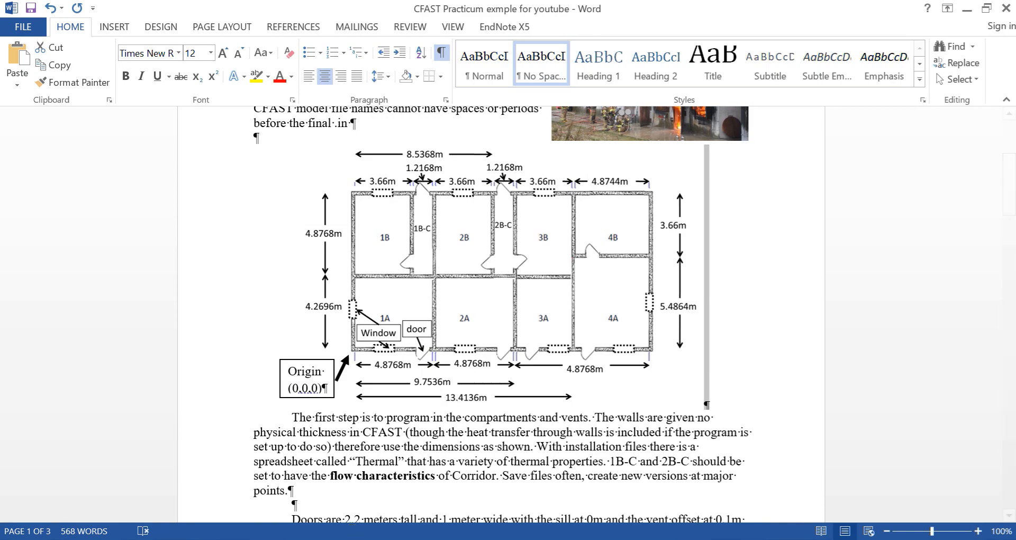
left_click(424, 539)
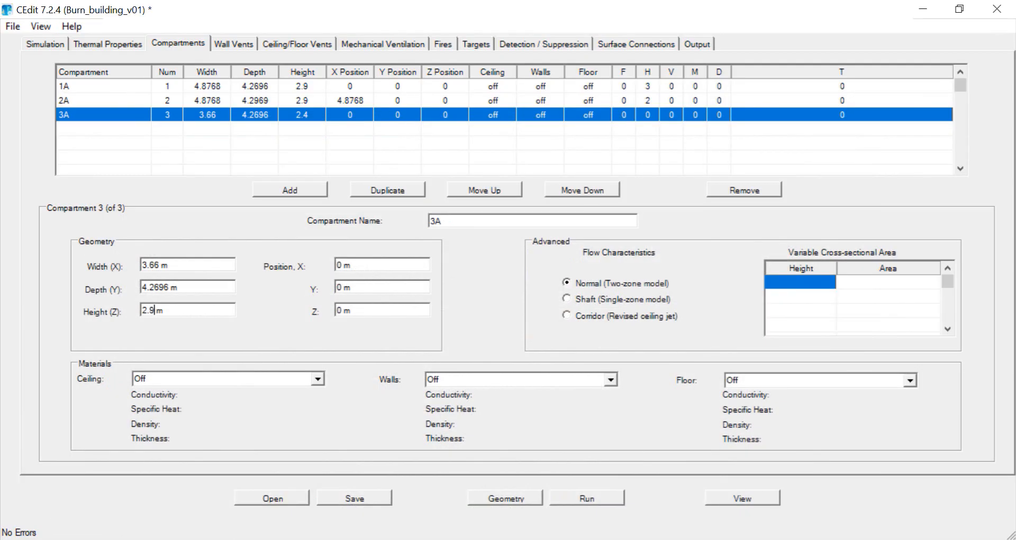
left_click(346, 270)
type("9.7536")
Add a sixth wall vent with 3A as first compartment and Outside as second compartment
left_click(231, 46)
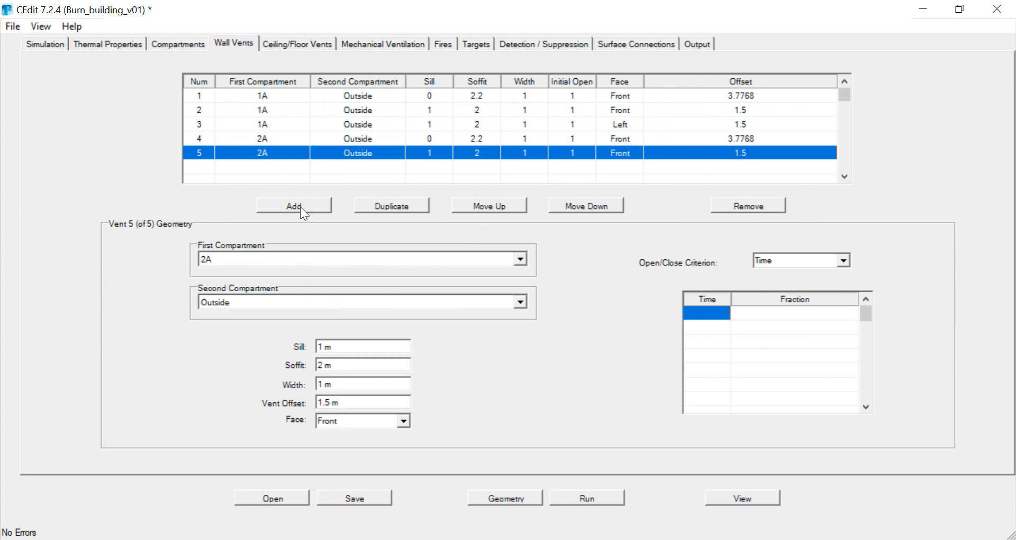
left_click(300, 207)
left_click(518, 261)
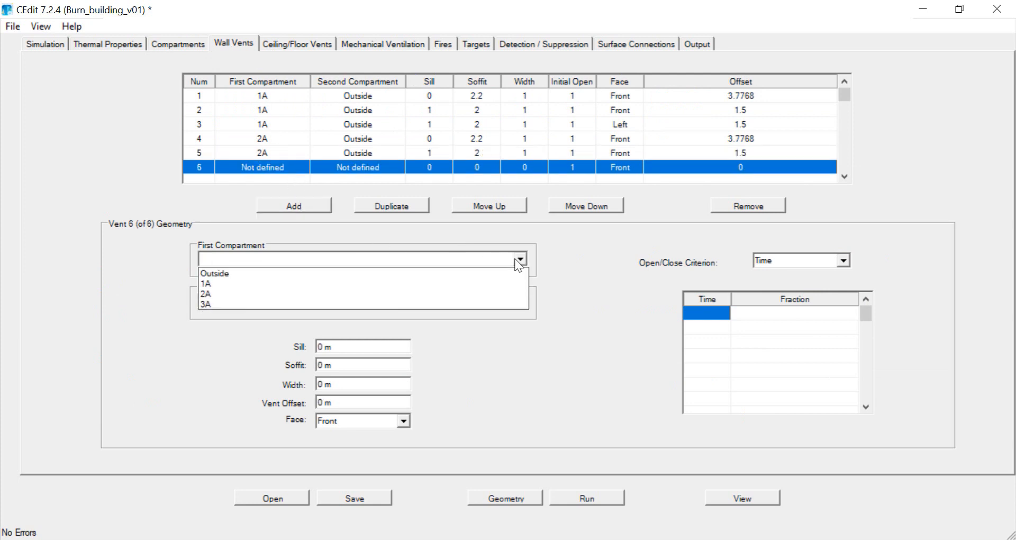
left_click(498, 303)
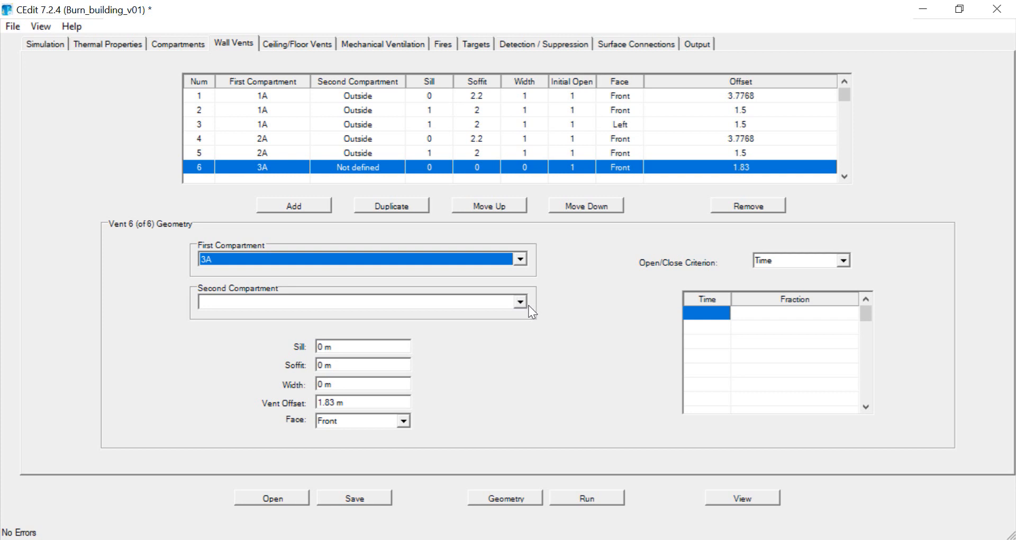
left_click(521, 303)
left_click(511, 317)
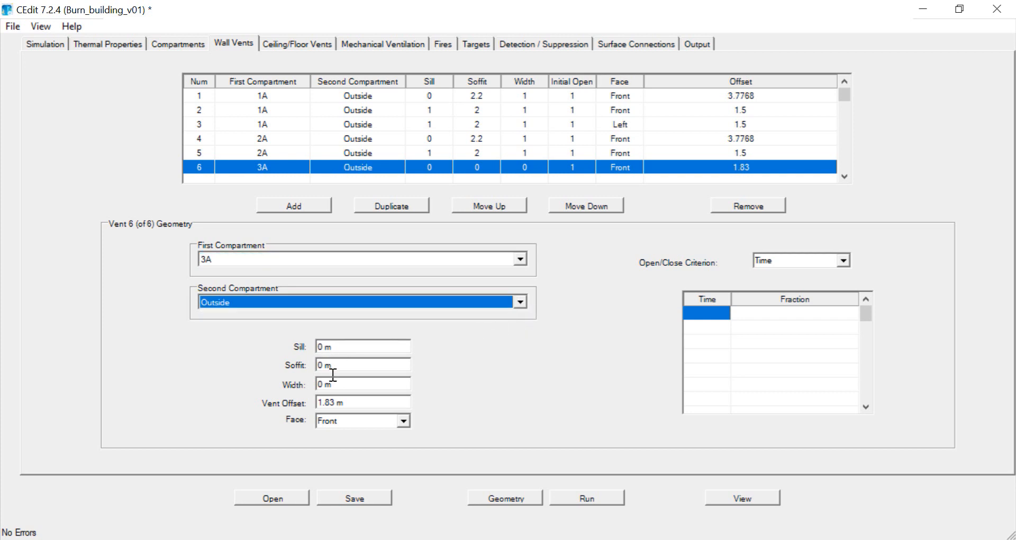
Set the sixth vent's soffit to 2.2 m, width to 1 m and vent offset to 0.1 m for 3A's door
left_click_drag(329, 372, 319, 372)
type("2.2")
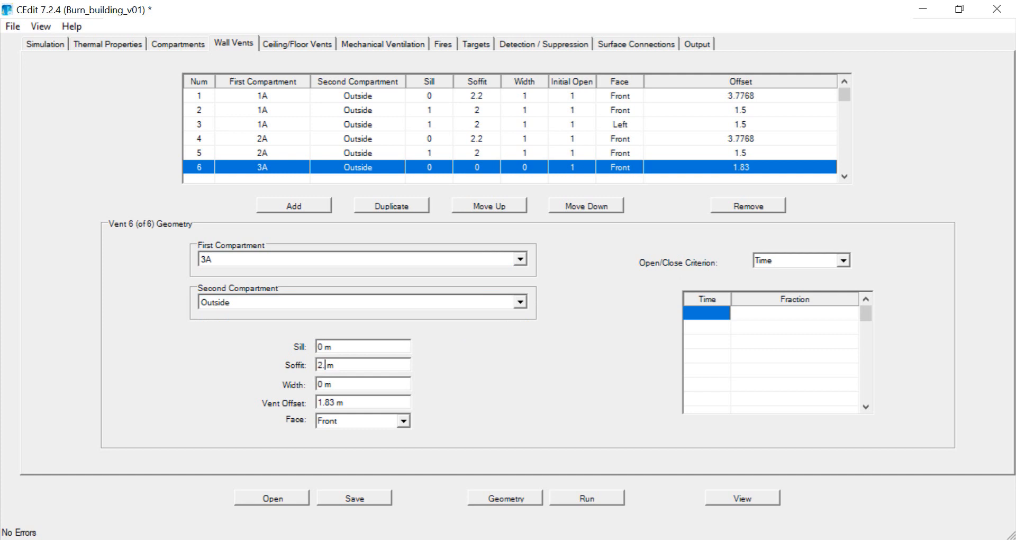
left_click_drag(324, 386, 317, 385)
type("1")
left_click_drag(342, 404, 304, 405)
type("0.1")
Add a seventh wall vent linking compartment 3A to Outside
left_click(305, 205)
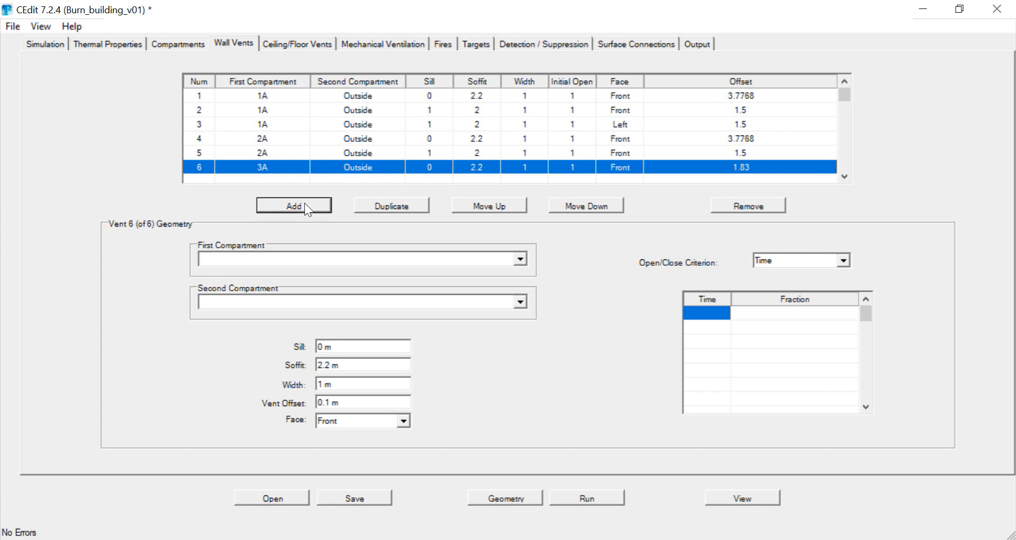
left_click(520, 260)
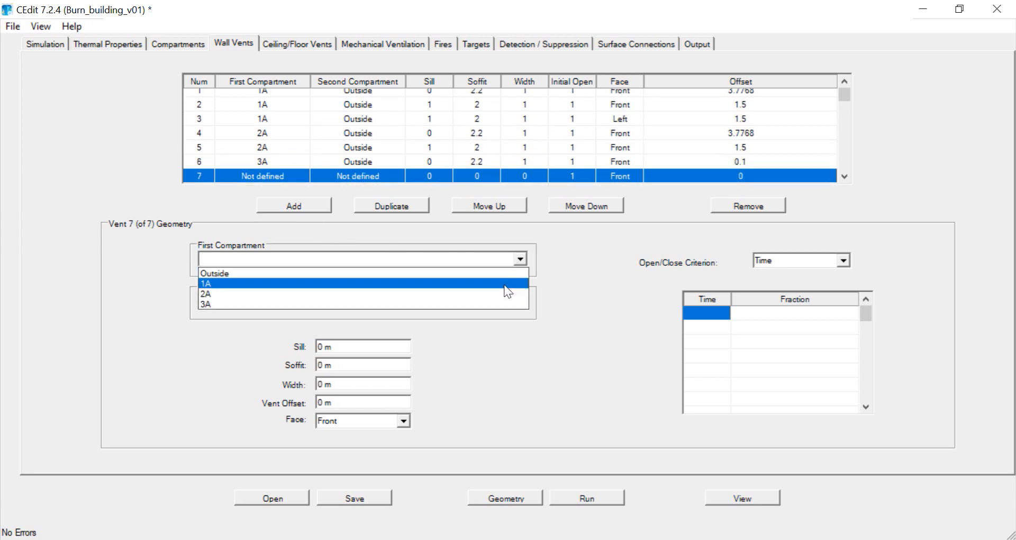
left_click(499, 303)
left_click(521, 303)
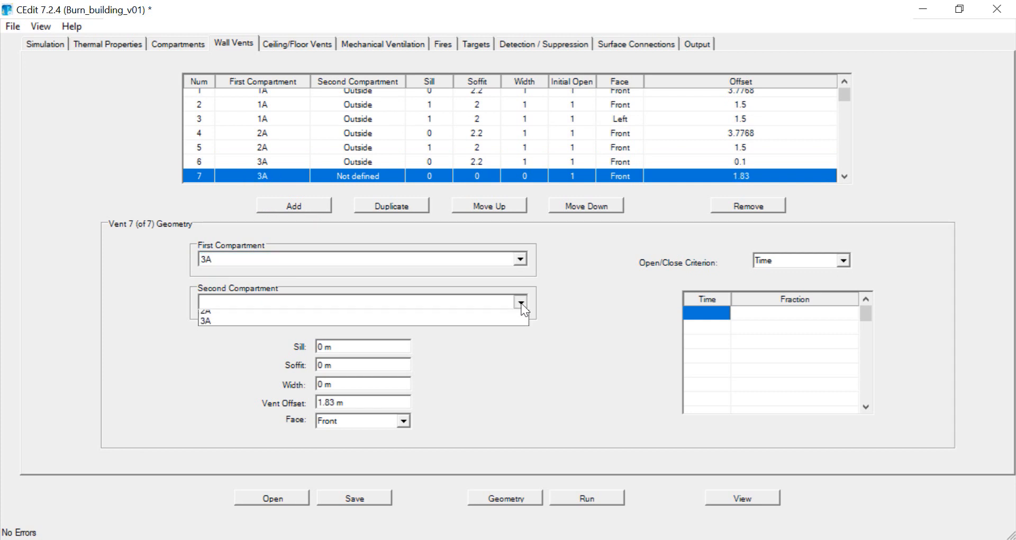
left_click(518, 312)
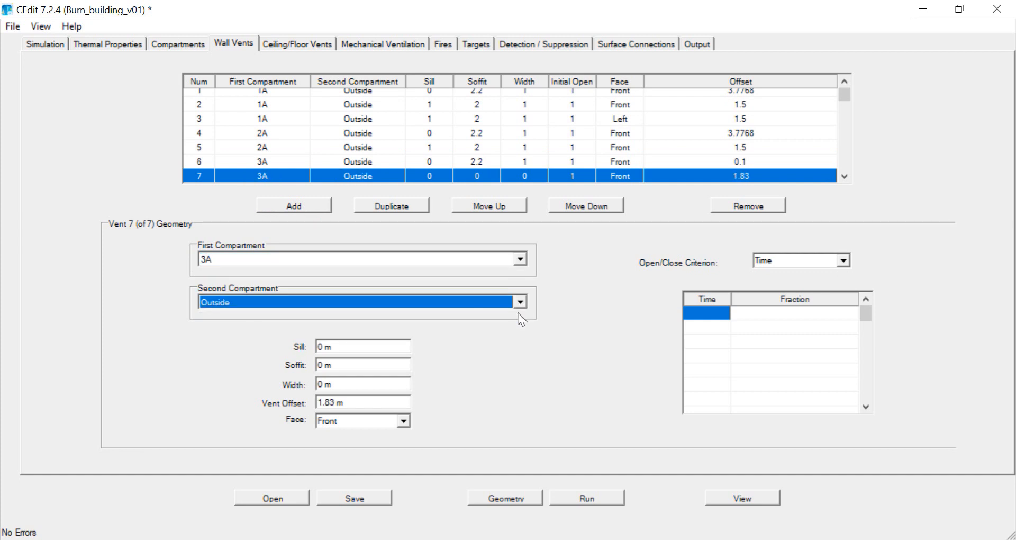
Set the seventh vent's sill to 1 m, soffit to 2 m, width to 1 m and vent offset to 1.5 m, and save the model
left_click(324, 347)
double_click(321, 346)
type("1")
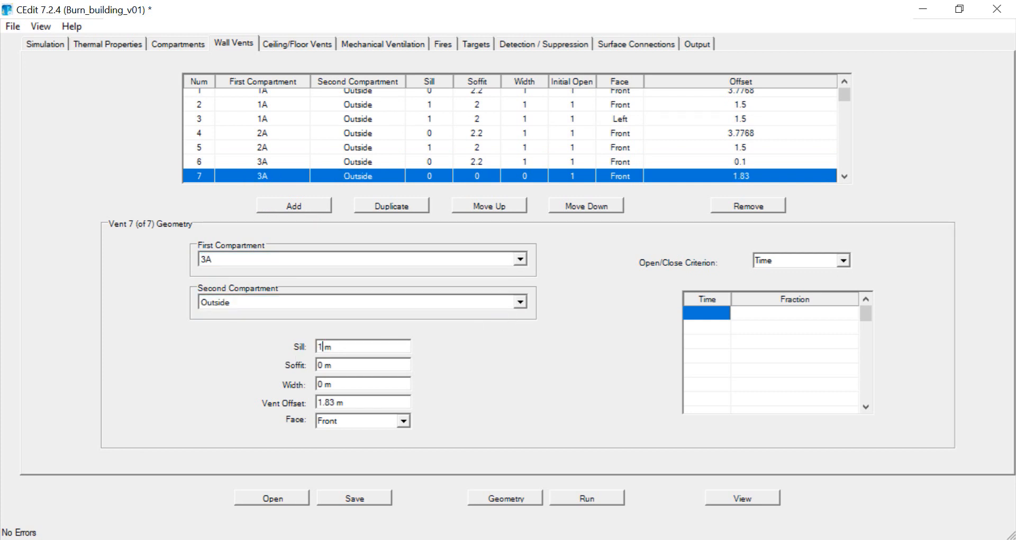
double_click(321, 365)
type("2")
double_click(321, 384)
type("1")
key("Tab")
type("1.5")
left_click(369, 494)
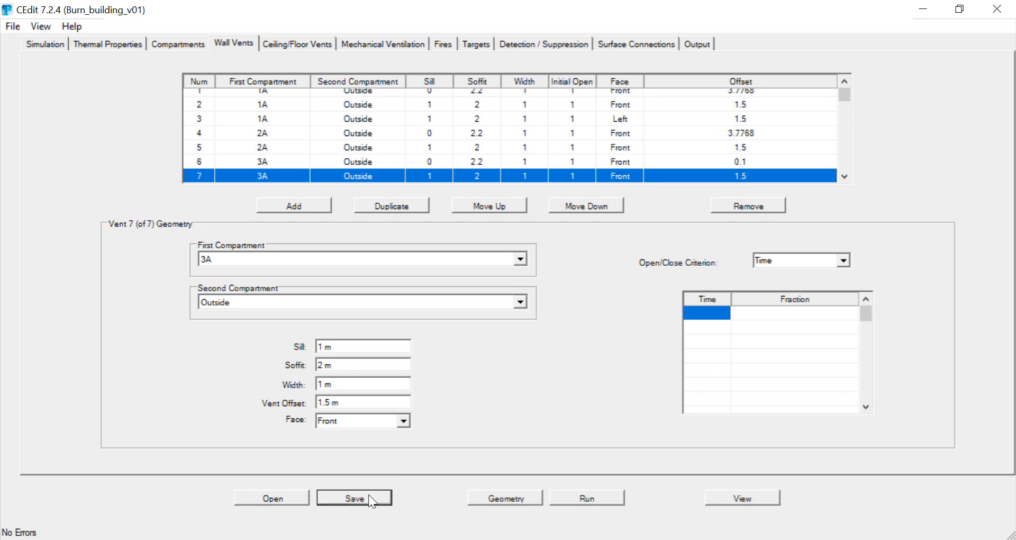
Inspect compartment 3A's door and window in the 3D preview and compare their placement with the floor plan in Word
left_click(526, 501)
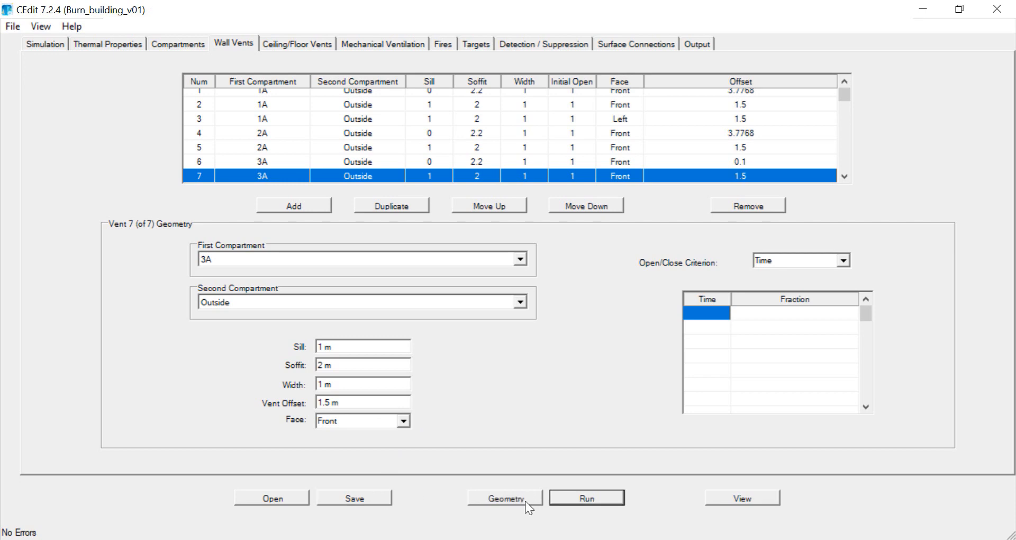
left_click(773, 500)
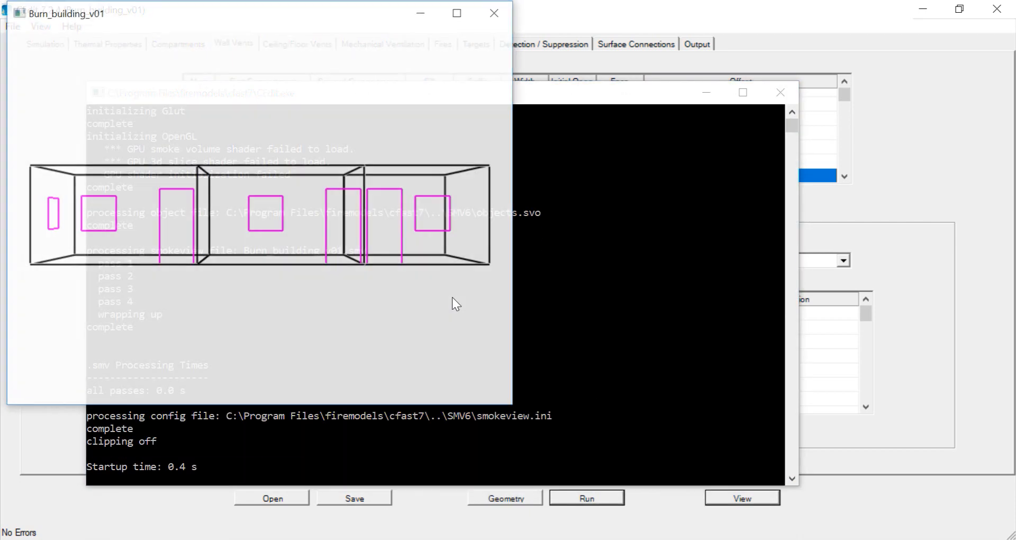
left_click_drag(390, 275, 392, 305)
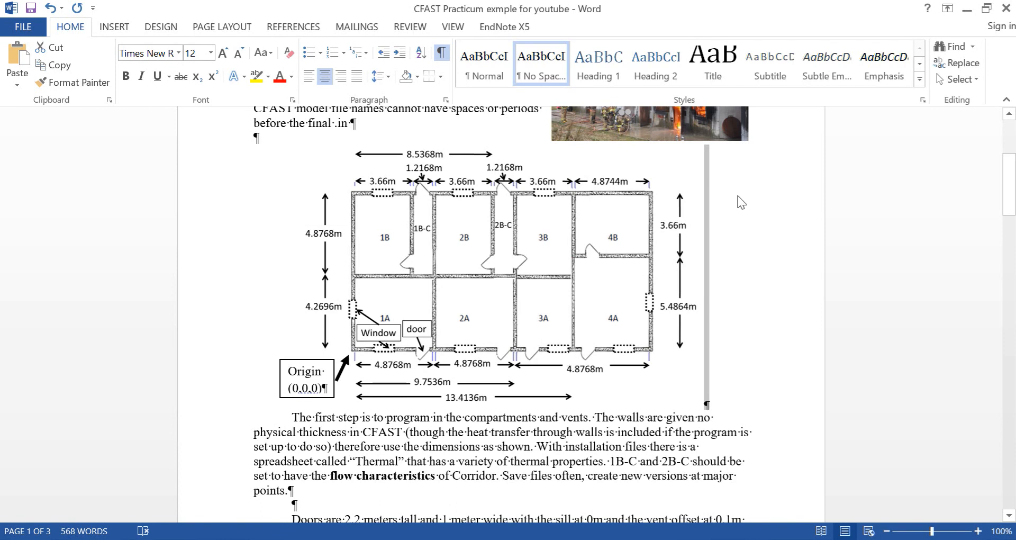
left_click(969, 9)
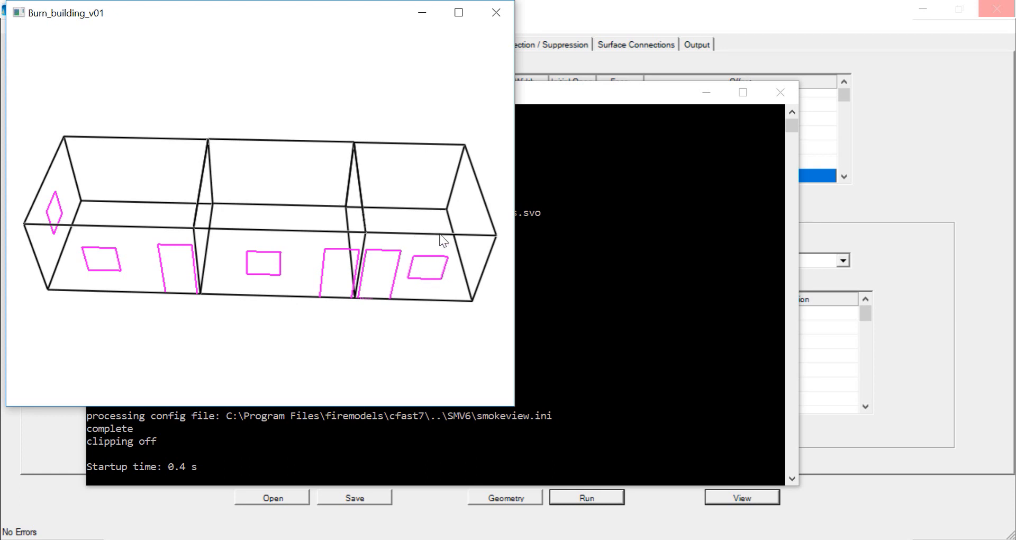
left_click_drag(444, 242, 423, 197)
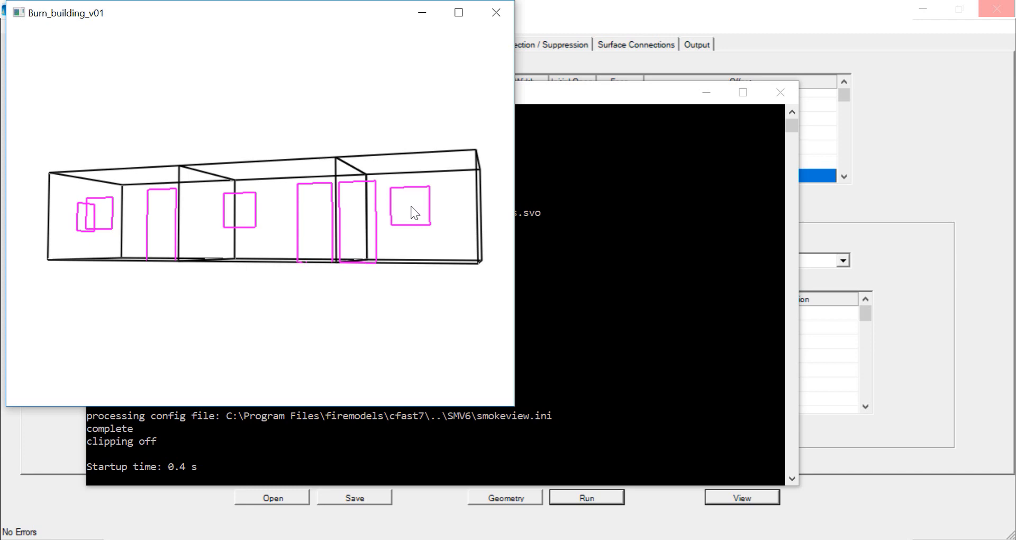
left_click(500, 11)
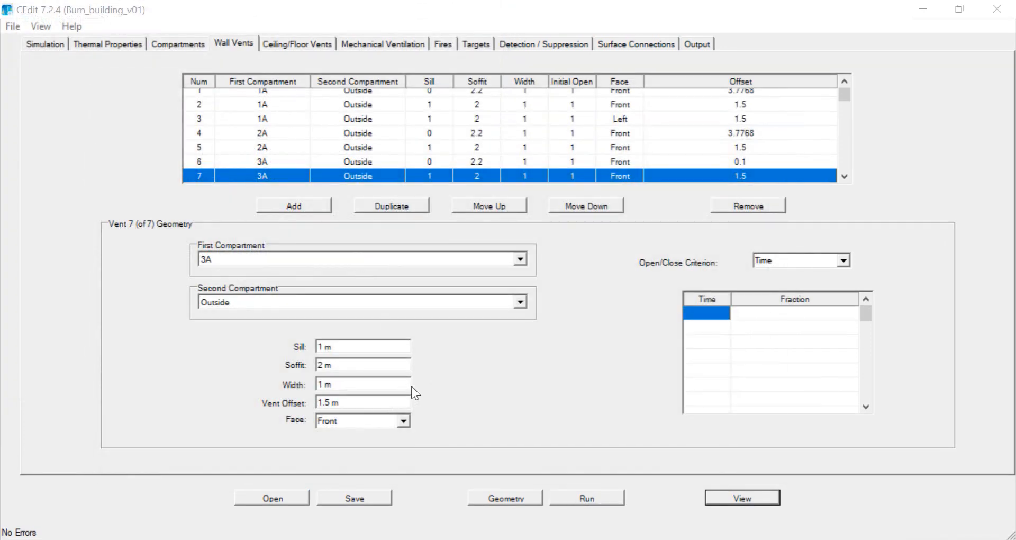
Set the vent offset of 3A's window to 1.9 m and save the model
left_click(330, 403)
left_click_drag(337, 413, 334, 413)
type("9")
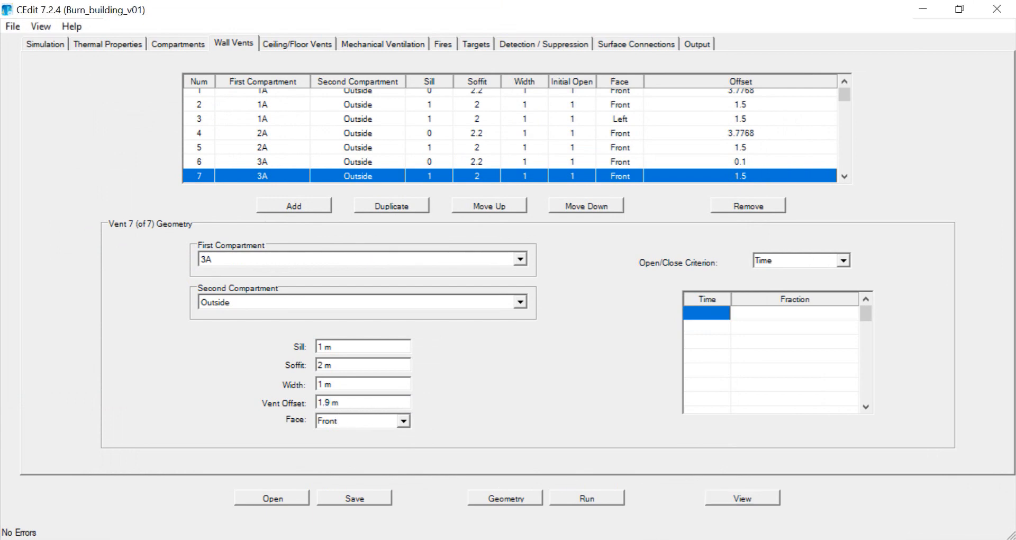
left_click(377, 494)
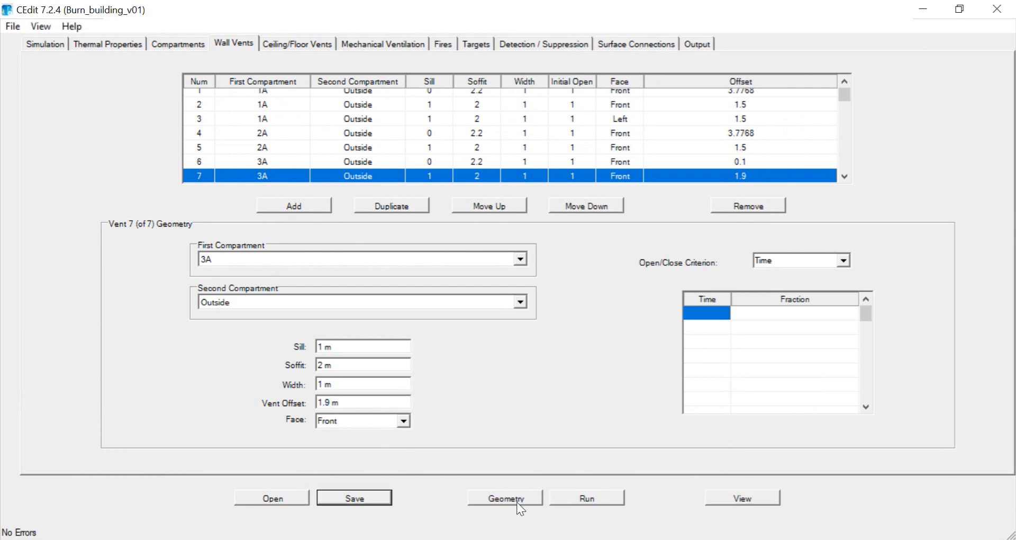
Check the new placement of 3A's window in the 3D preview from an angled view
left_click(731, 503)
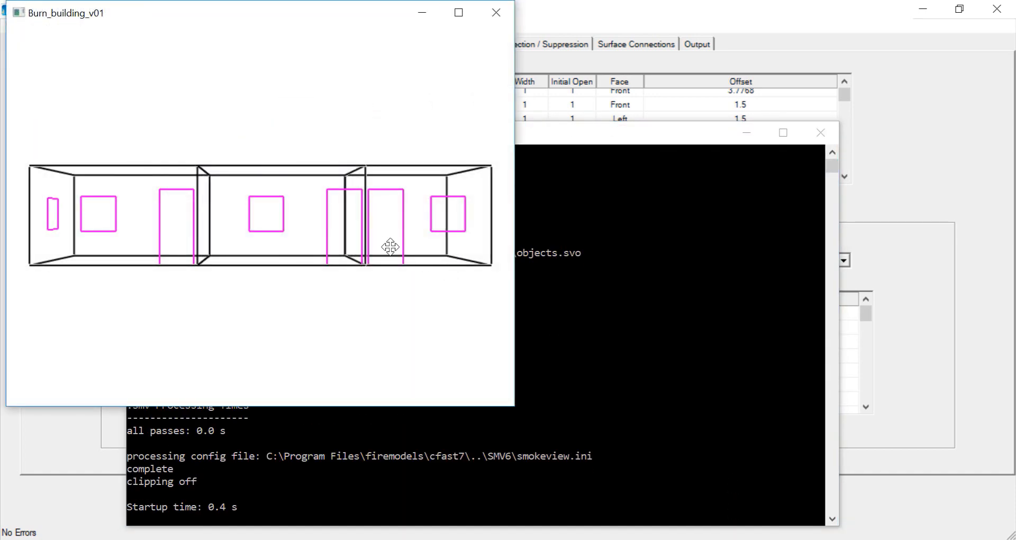
left_click_drag(390, 245, 372, 257)
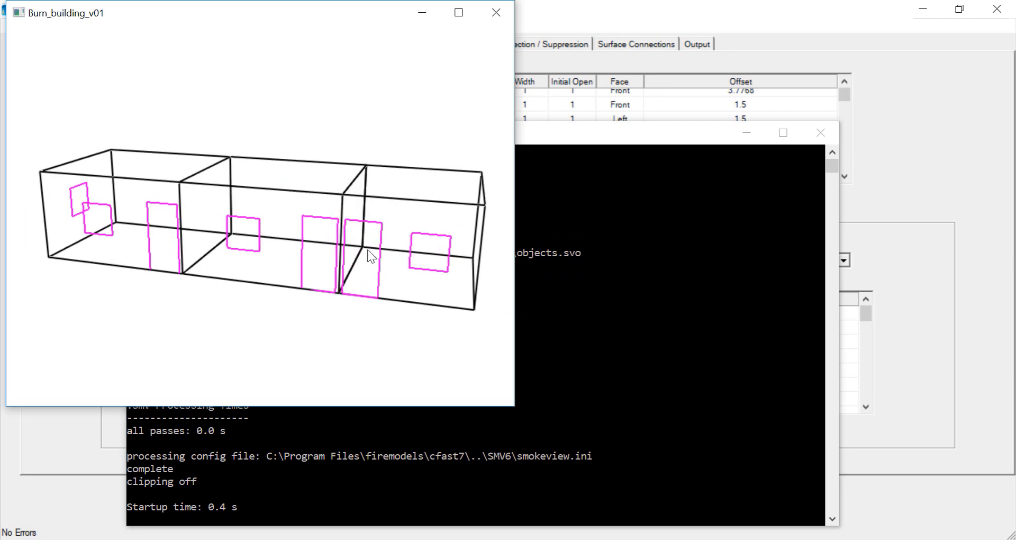
left_click(497, 13)
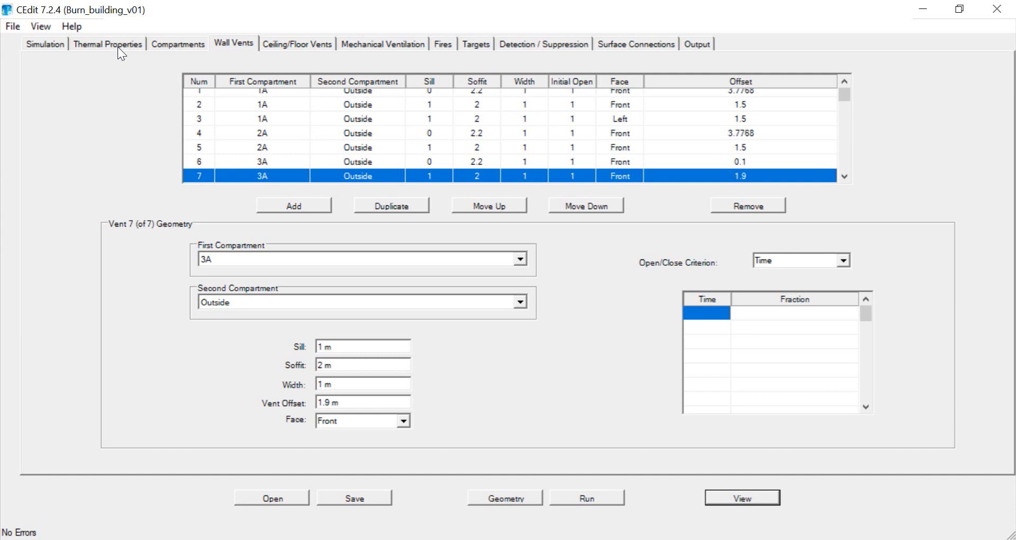
Add a fourth compartment named 4A
left_click(179, 45)
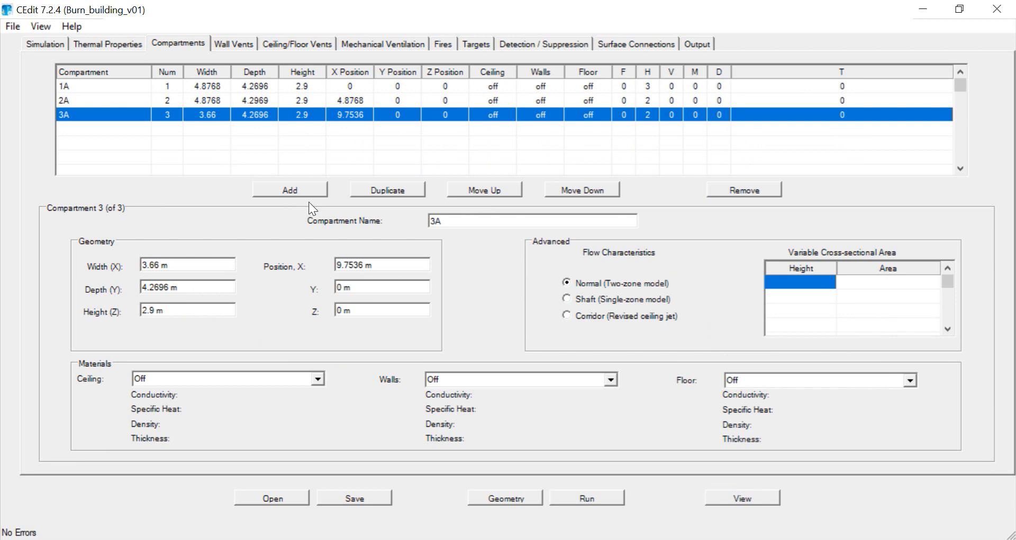
left_click(297, 192)
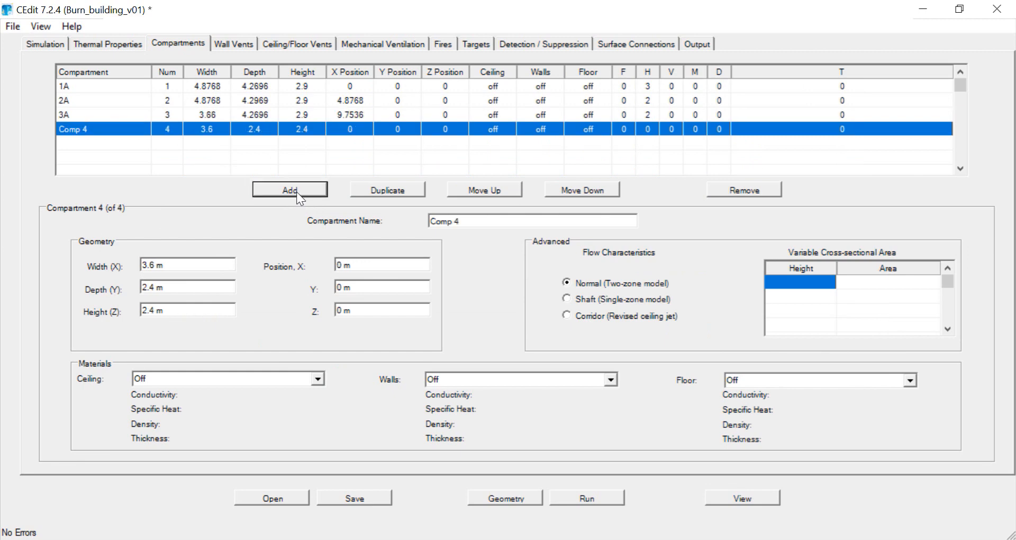
left_click_drag(471, 227, 397, 223)
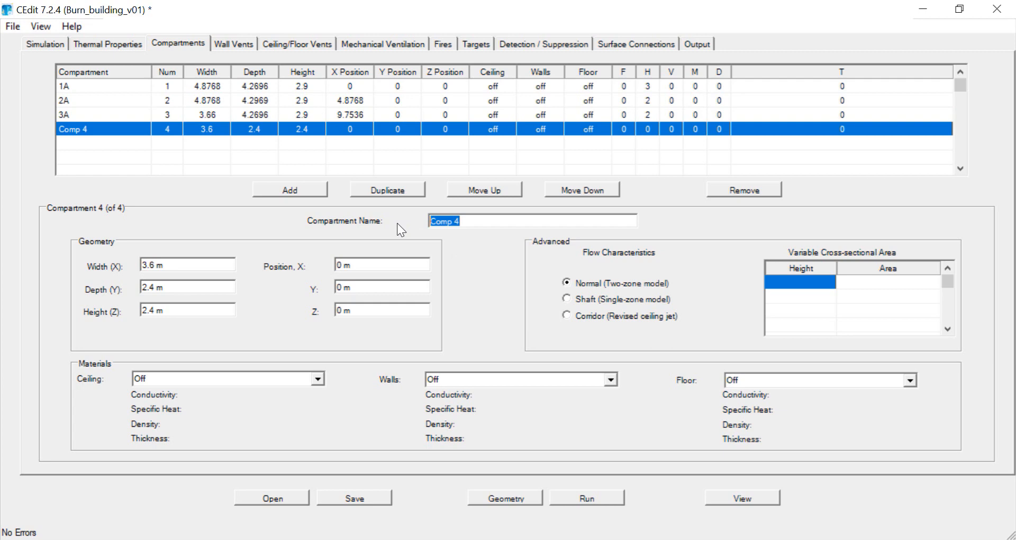
type("4A")
Set compartment 4A's width to 4.8744 m, depth to 5.4864 m and height to 2.9 m
left_click(163, 272)
type("4.8744")
left_click_drag(155, 294, 137, 298)
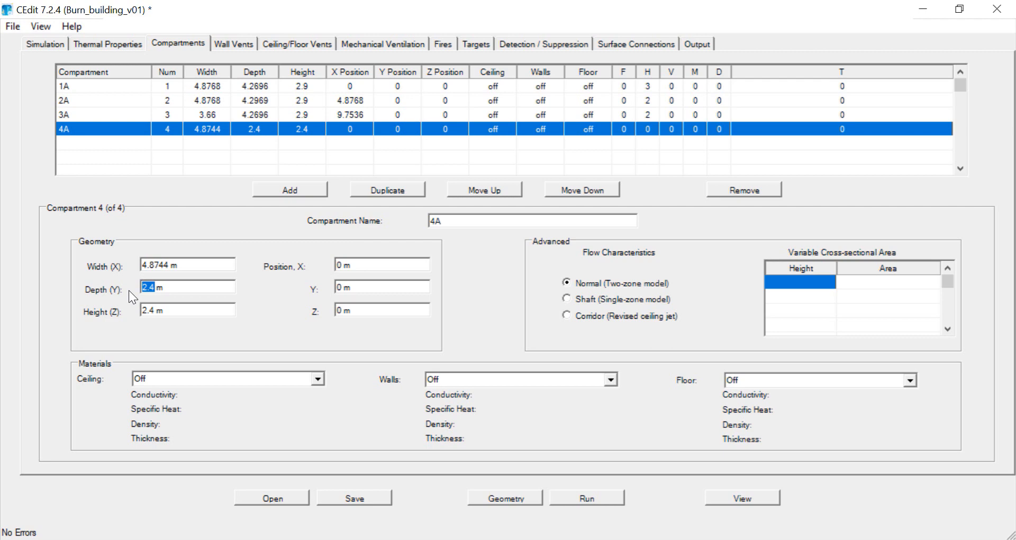
type("5.4864")
left_click_drag(150, 318, 157, 318)
type("9")
Set compartment 4A's X position to 13.4136 m and save the model
left_click_drag(347, 265, 335, 267)
type("1")
type("3")
type(".41")
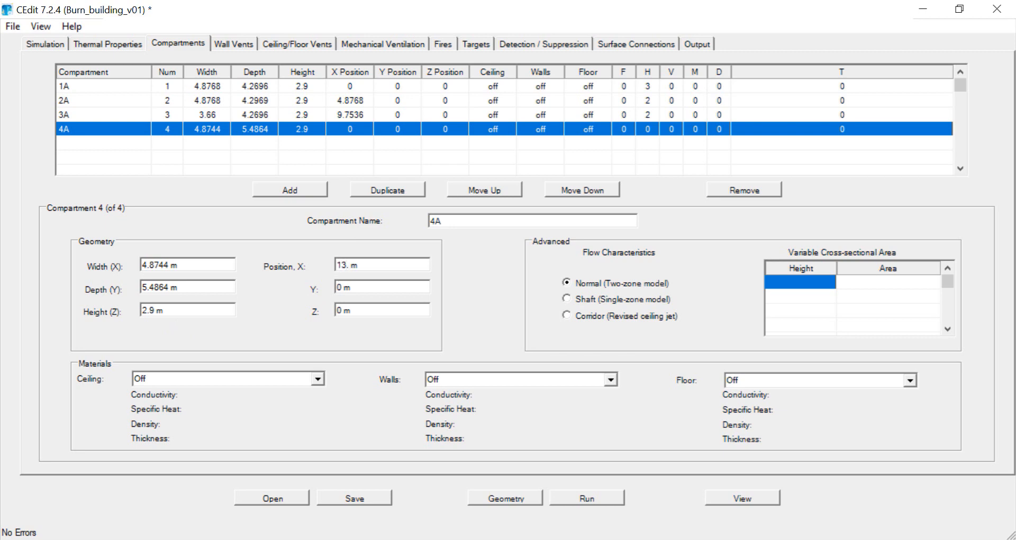
type("36")
left_click(371, 496)
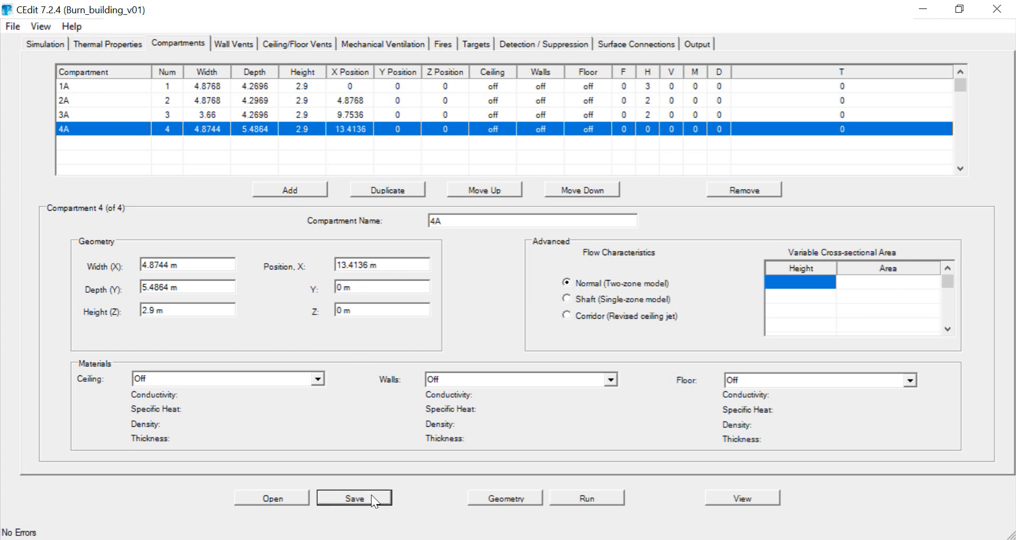
Preview the model with compartment 4A in 3D from above and compare it with the floor plan in the Word document
left_click(499, 497)
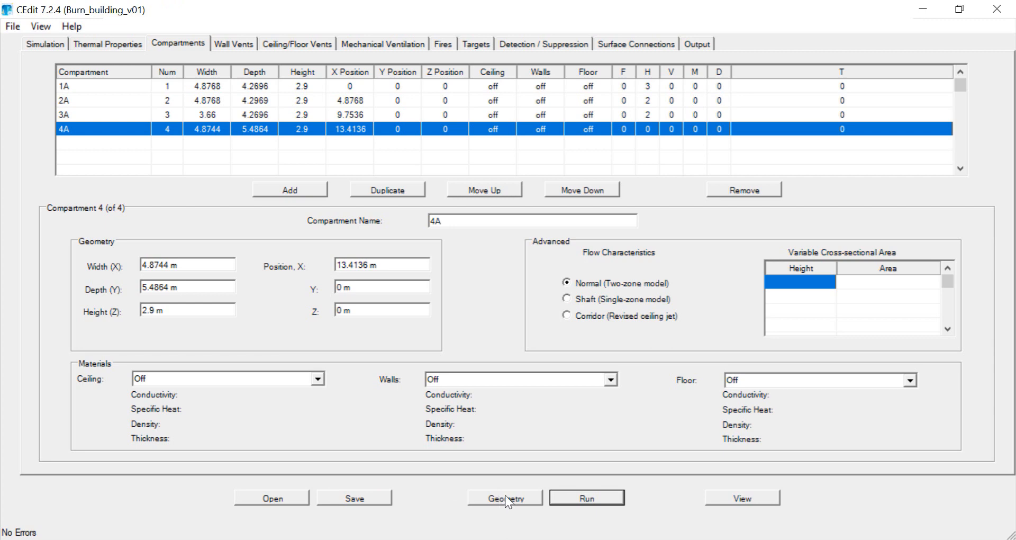
left_click(741, 500)
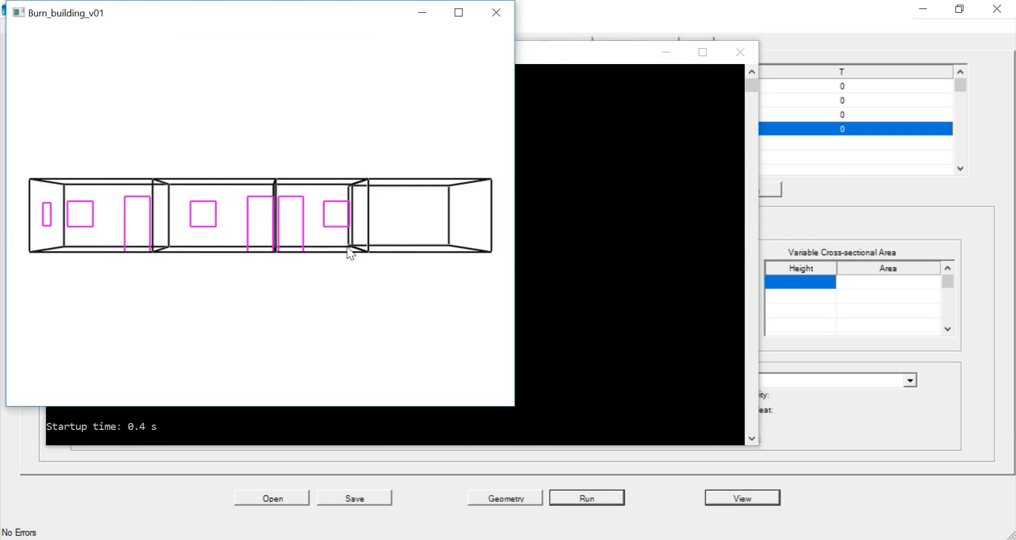
left_click_drag(347, 252, 355, 321)
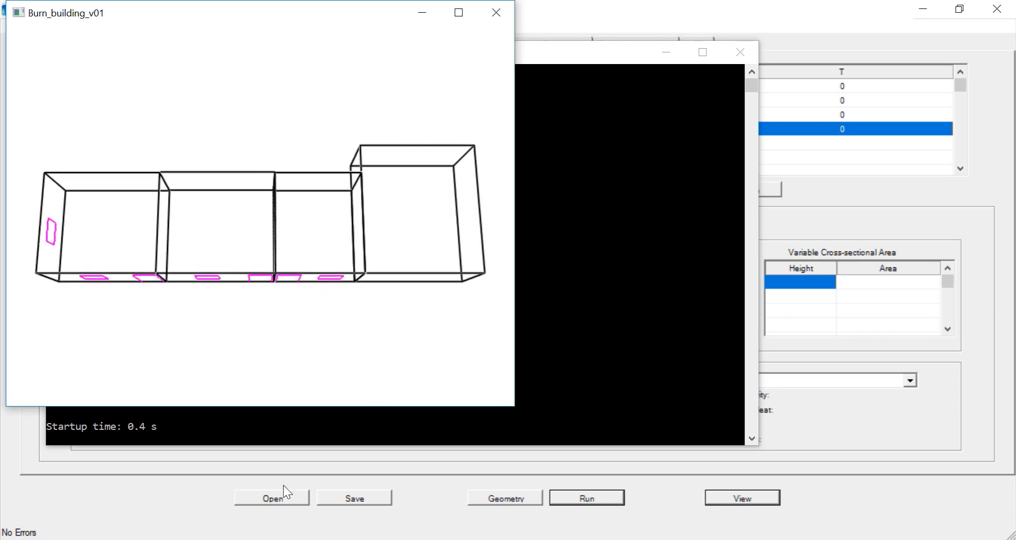
left_click(283, 538)
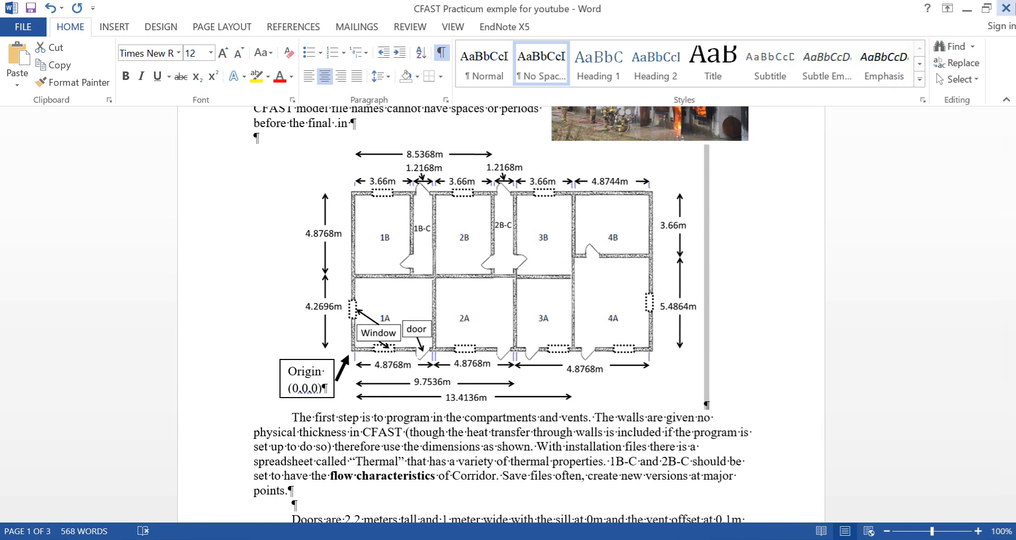
left_click(1006, 8)
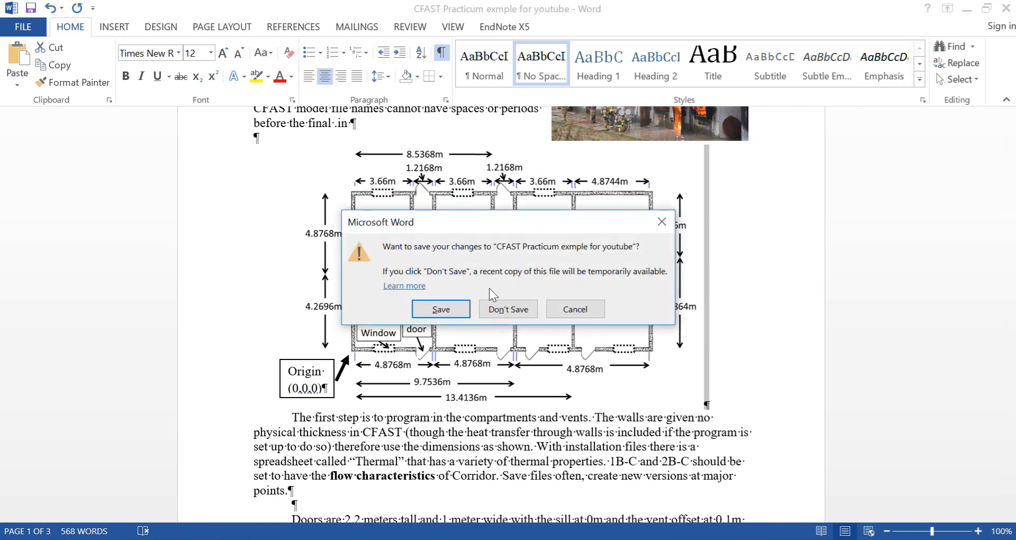
left_click(566, 311)
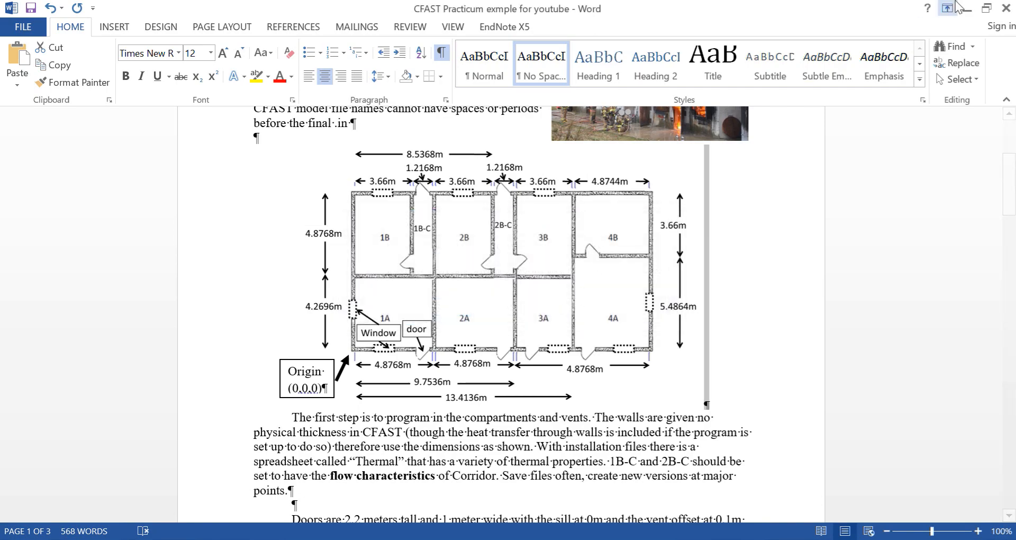
left_click(966, 9)
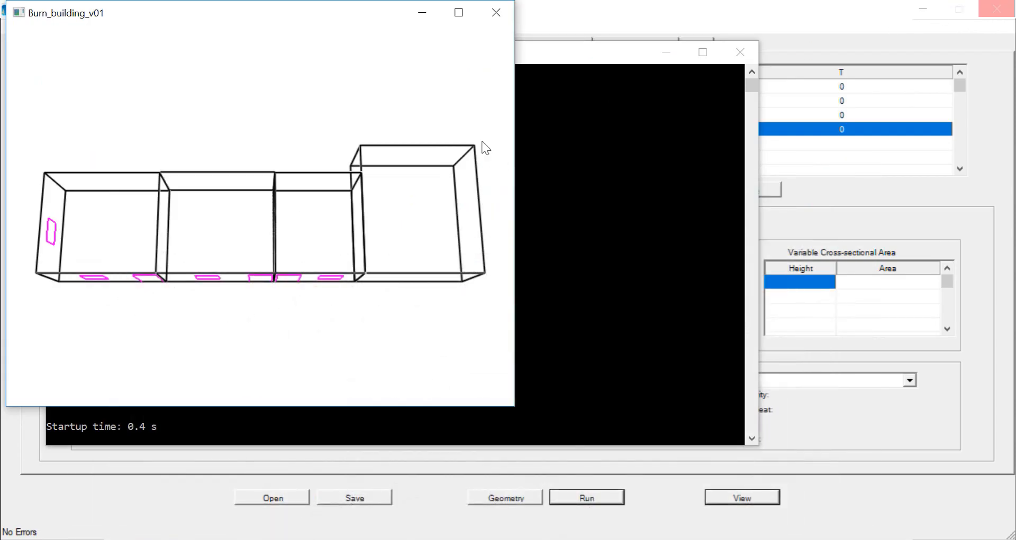
left_click(498, 12)
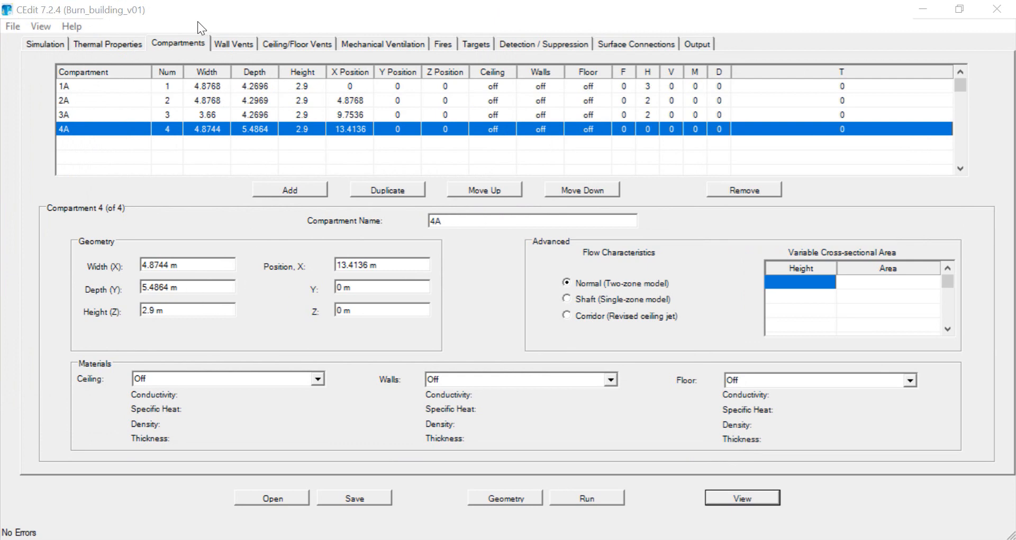
Add a wall vent connecting compartment 4A to the outside for its front door
left_click(234, 44)
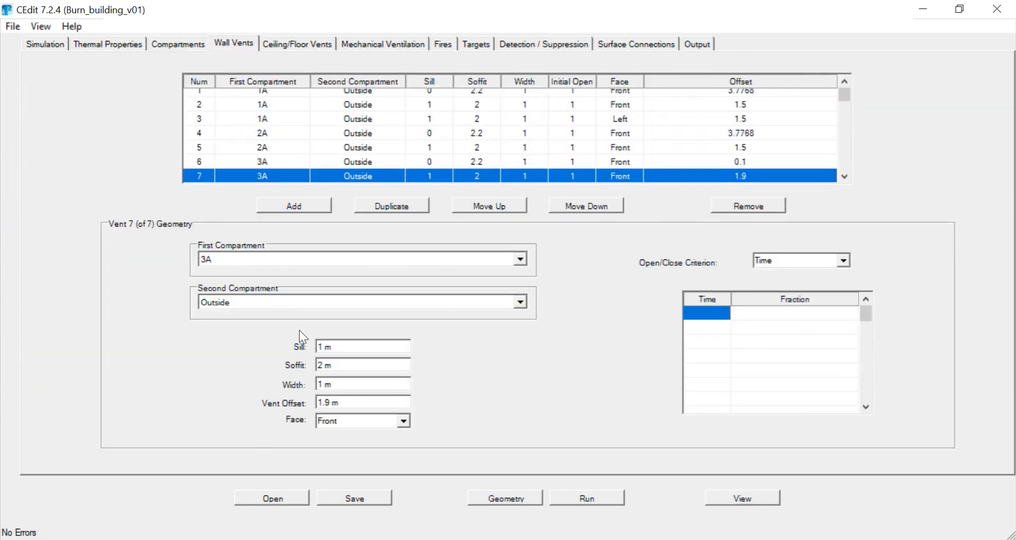
left_click(289, 204)
left_click(521, 259)
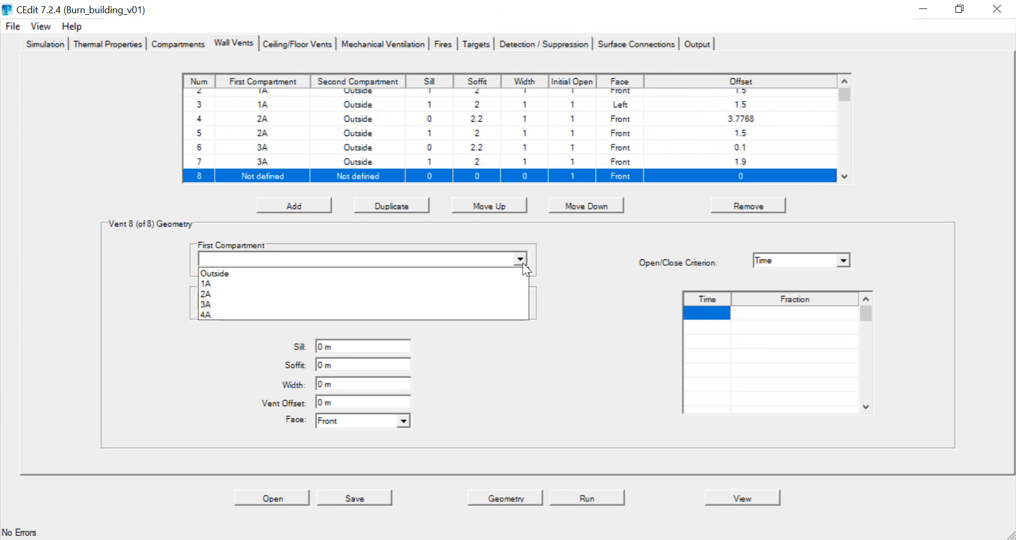
left_click(497, 313)
left_click(520, 303)
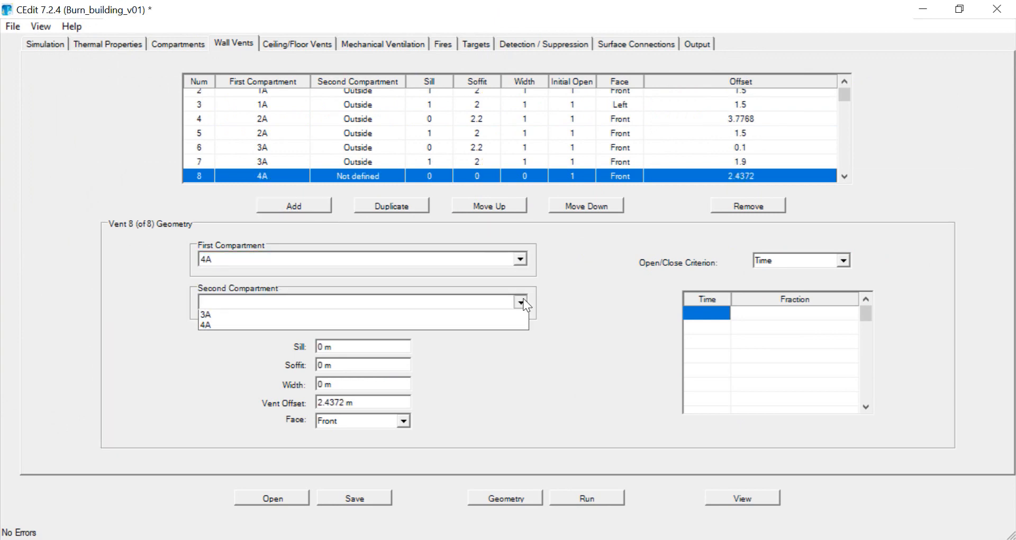
left_click(496, 315)
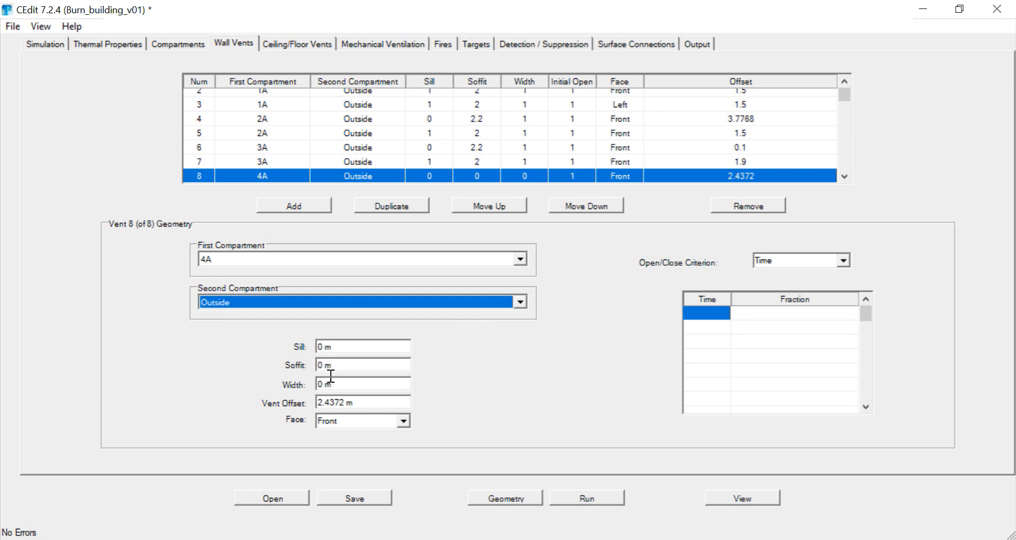
Set 4A's door vent to a 2.2 m soffit, 1 m width and 0.1 m offset
double_click(319, 364)
type("2.")
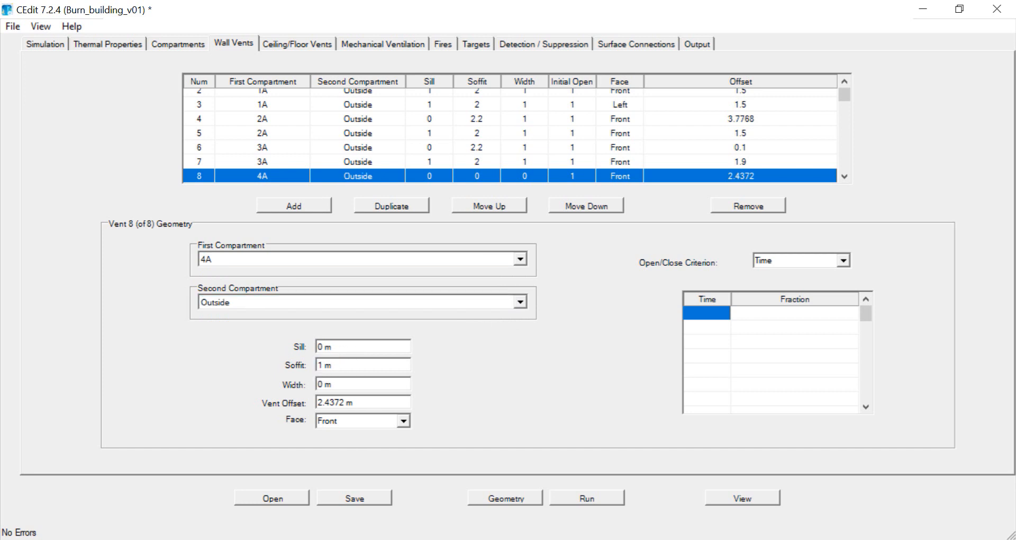
type("2")
double_click(320, 383)
type("1")
left_click(351, 409)
left_click_drag(351, 409, 322, 414)
type("0.1")
Add a second wall vent from compartment 4A to the outside for its front window
left_click(319, 207)
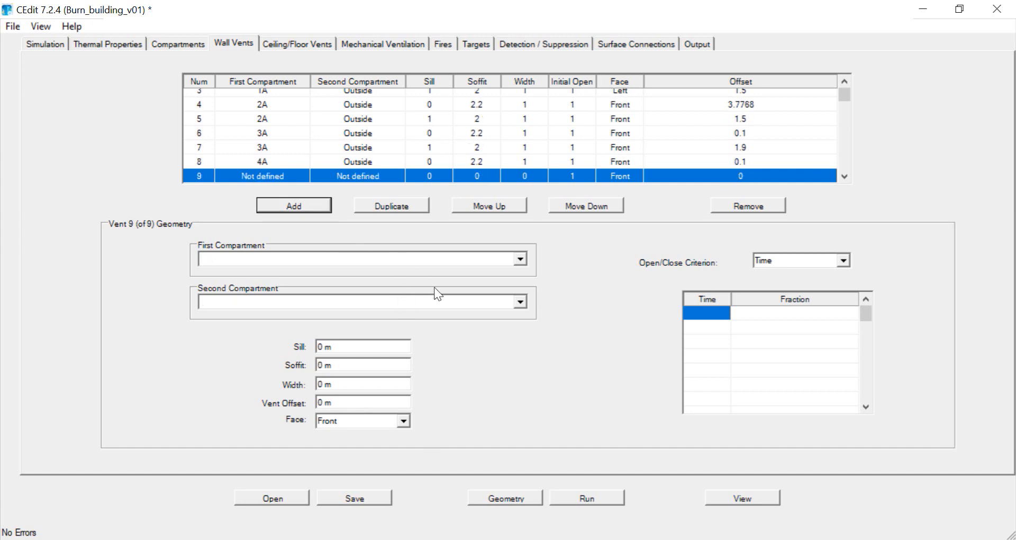
left_click(521, 259)
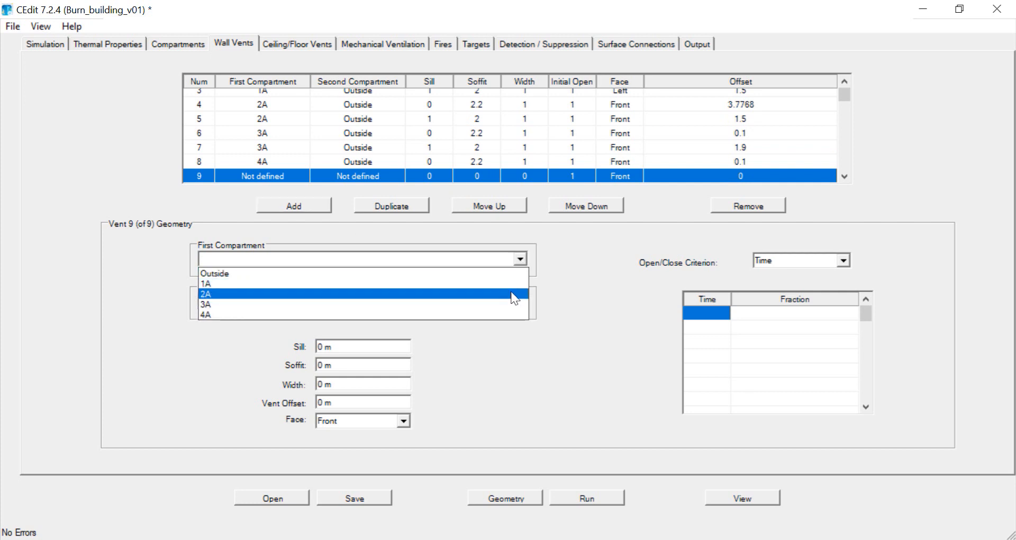
left_click(507, 314)
left_click(521, 302)
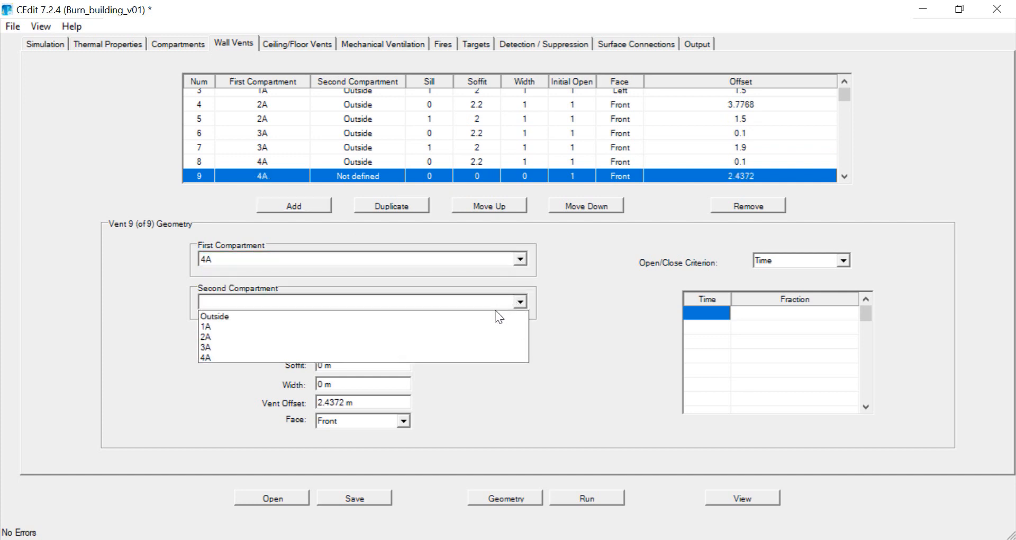
left_click(492, 313)
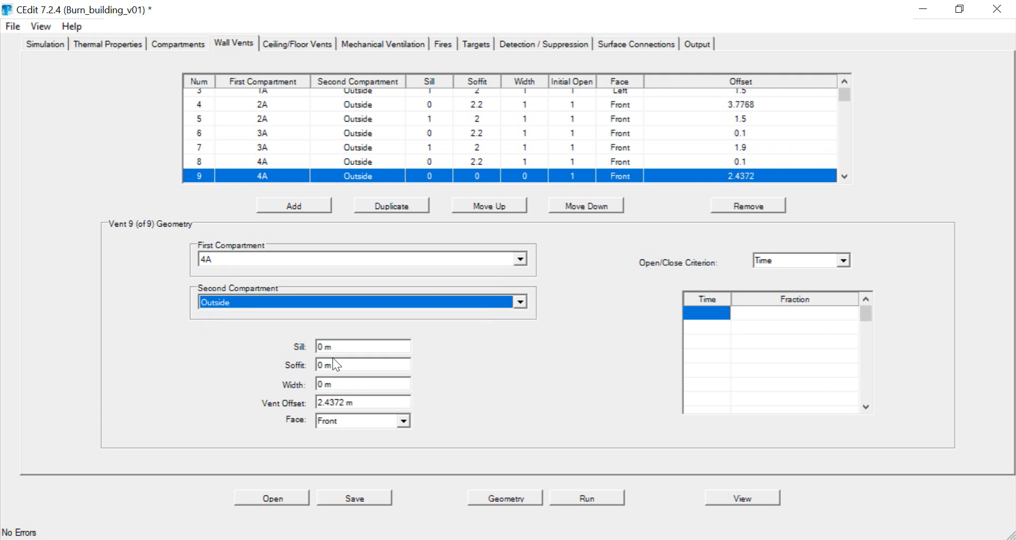
Set 4A's front window vent to a 1 m sill, 2 m soffit, 1 m width and 1.9 m offset
double_click(320, 347)
type("1")
double_click(320, 365)
type("2")
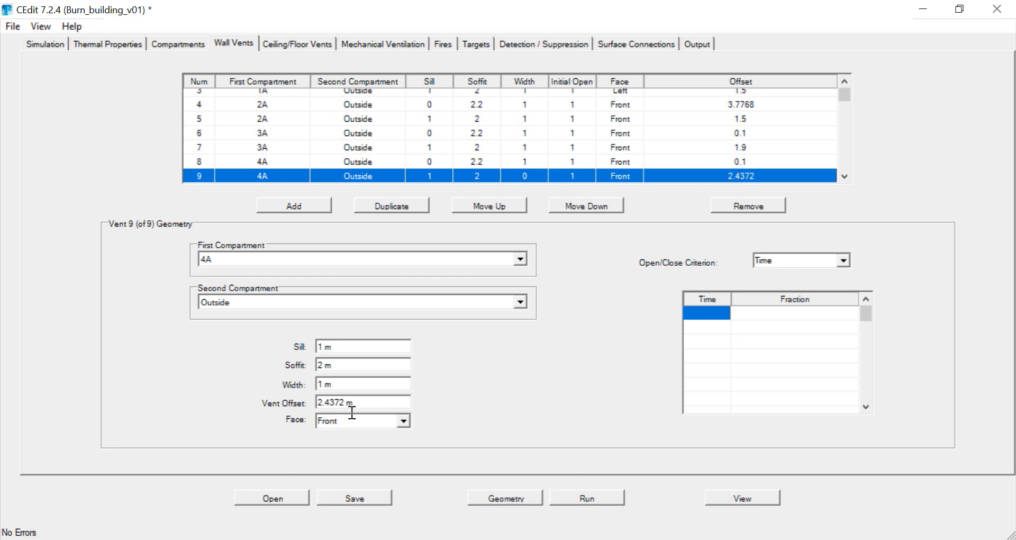
double_click(317, 403)
type("1.9")
Add a third wall vent from compartment 4A to the outside for its side window
left_click(295, 205)
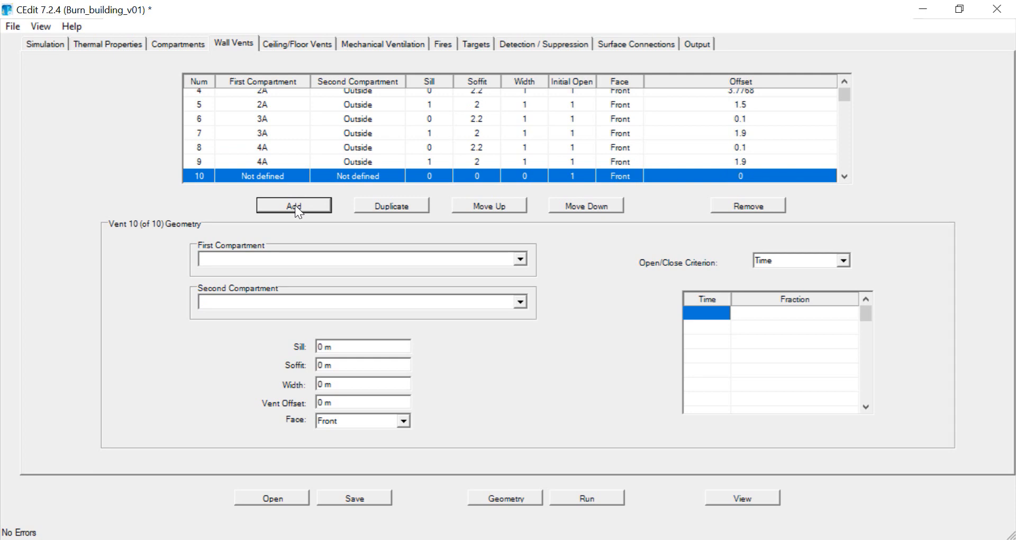
left_click(521, 260)
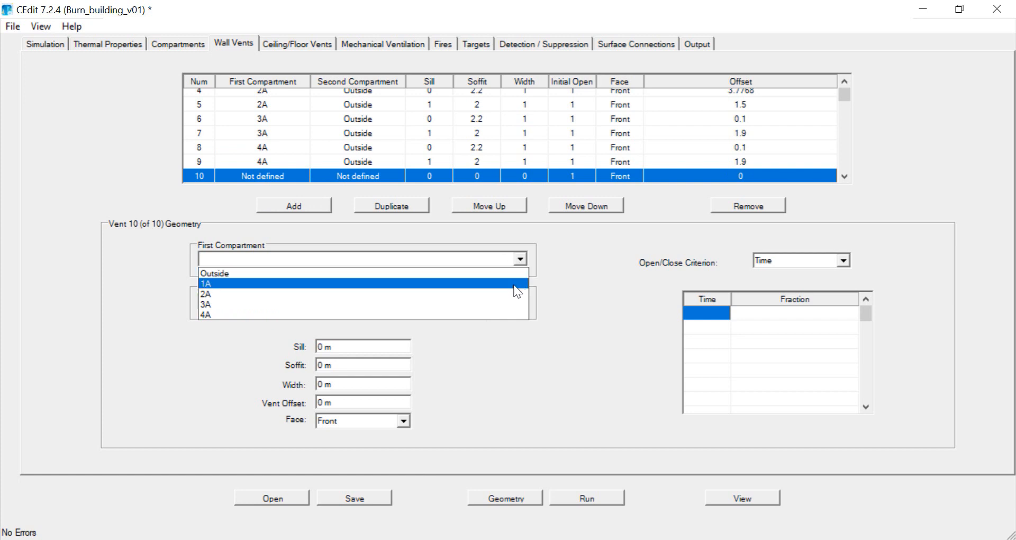
left_click(512, 314)
left_click(521, 301)
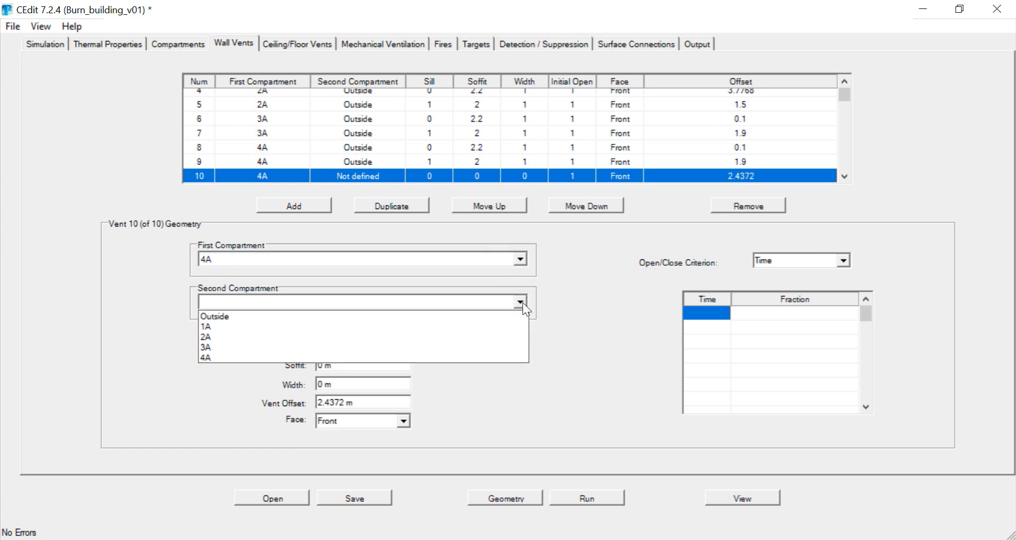
left_click(507, 317)
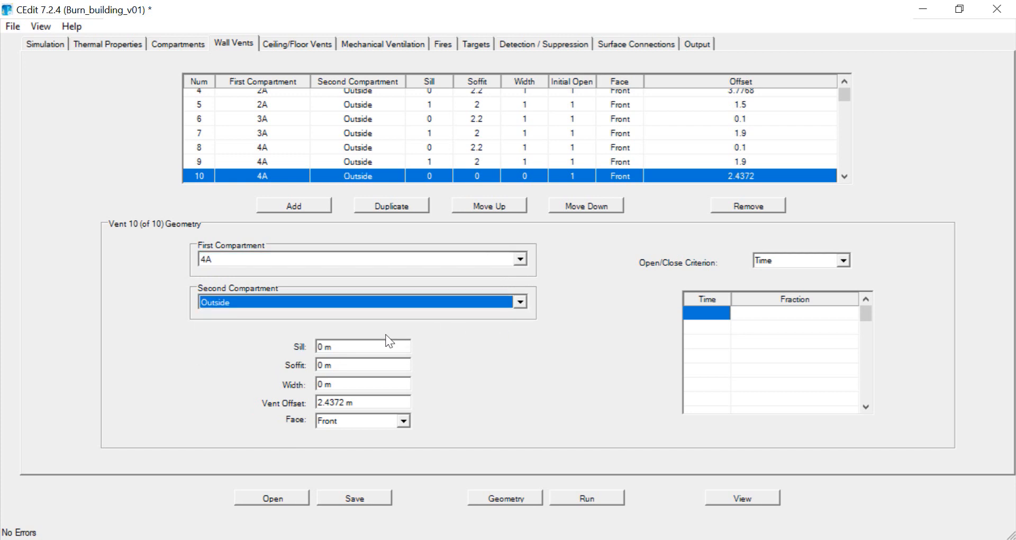
Set 4A's side window vent to a 1 m sill, 2 m soffit, 1 m width and 1.5 m offset
double_click(329, 347)
type("1")
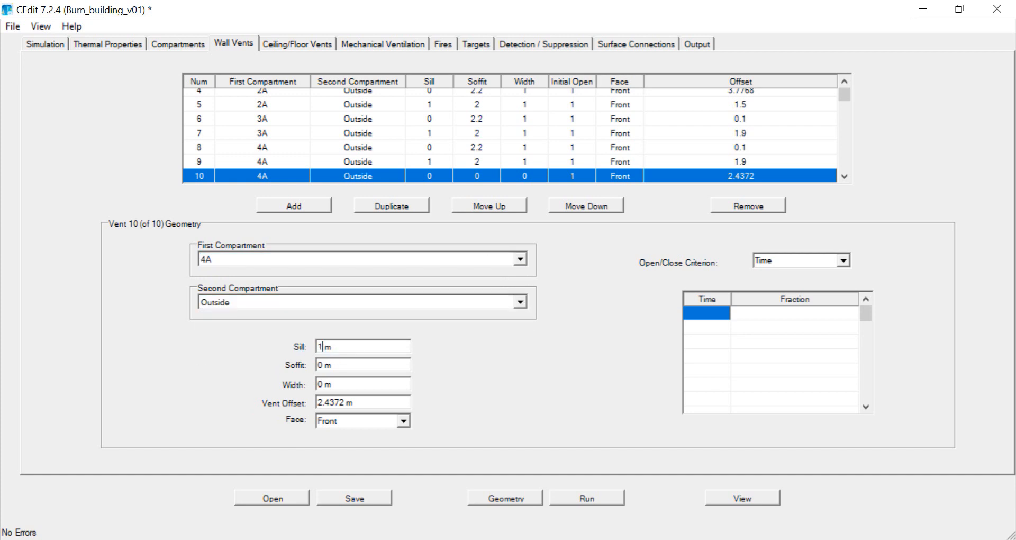
double_click(331, 367)
type("2")
double_click(328, 385)
type("1")
double_click(319, 407)
type("1.5")
key("Tab")
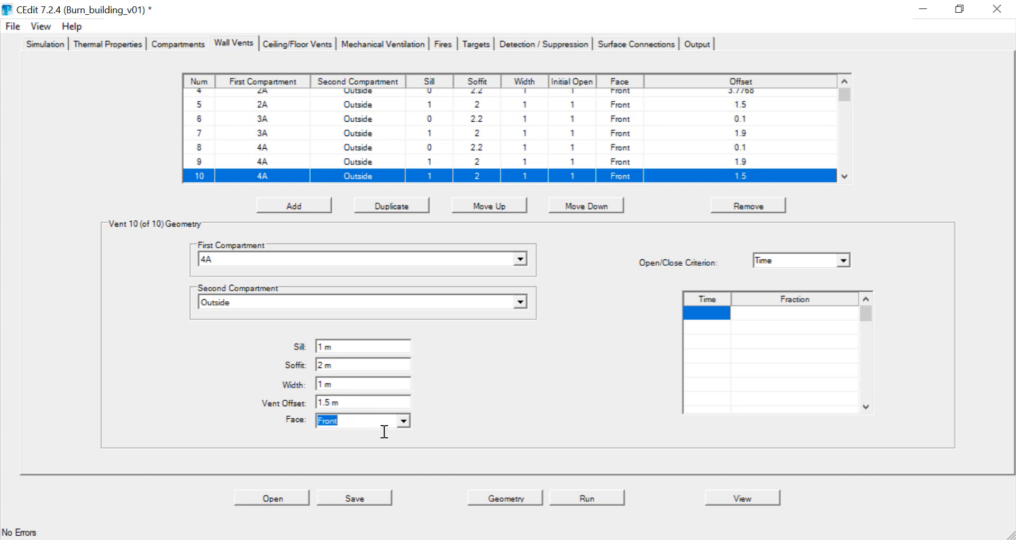
Place 4A's side window vent on the Right face and save the model
left_click(404, 420)
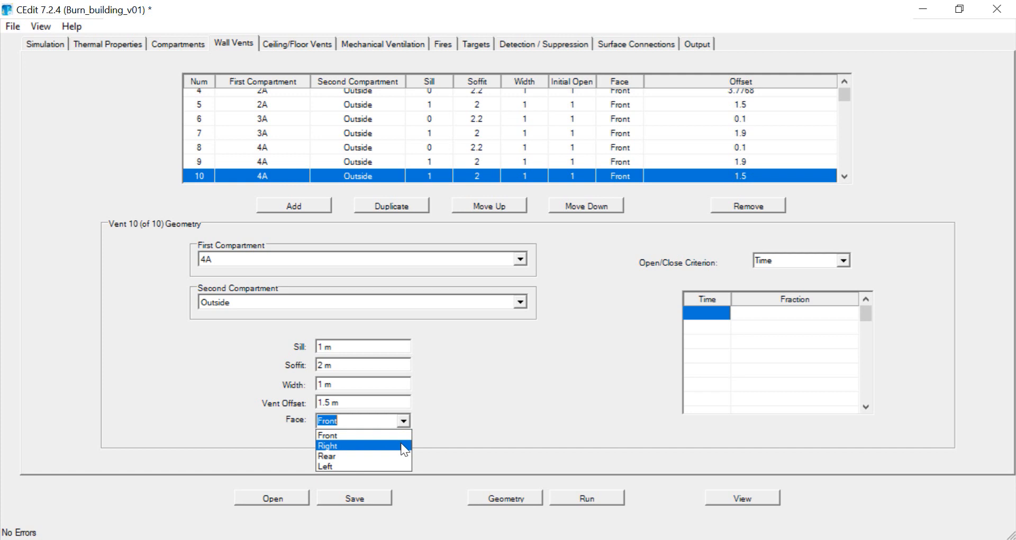
left_click(401, 445)
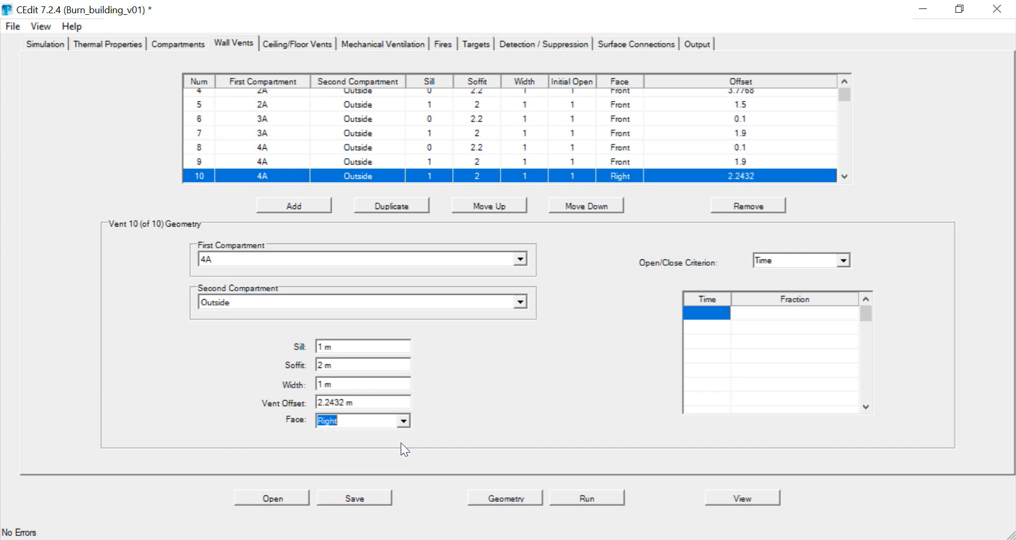
left_click(357, 500)
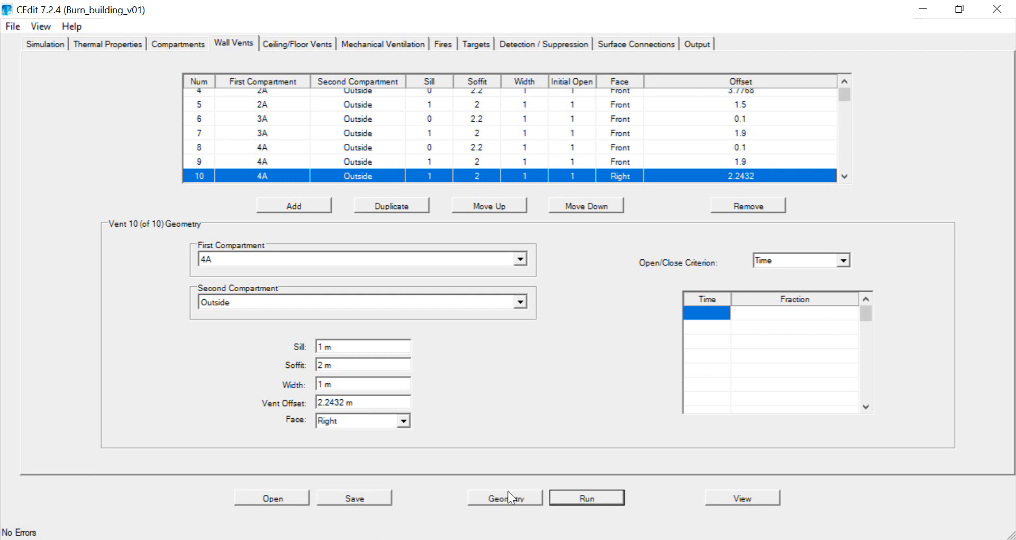
Check 4A's door and windows in the 3D preview from an angled view against the Word floor plan
left_click(736, 500)
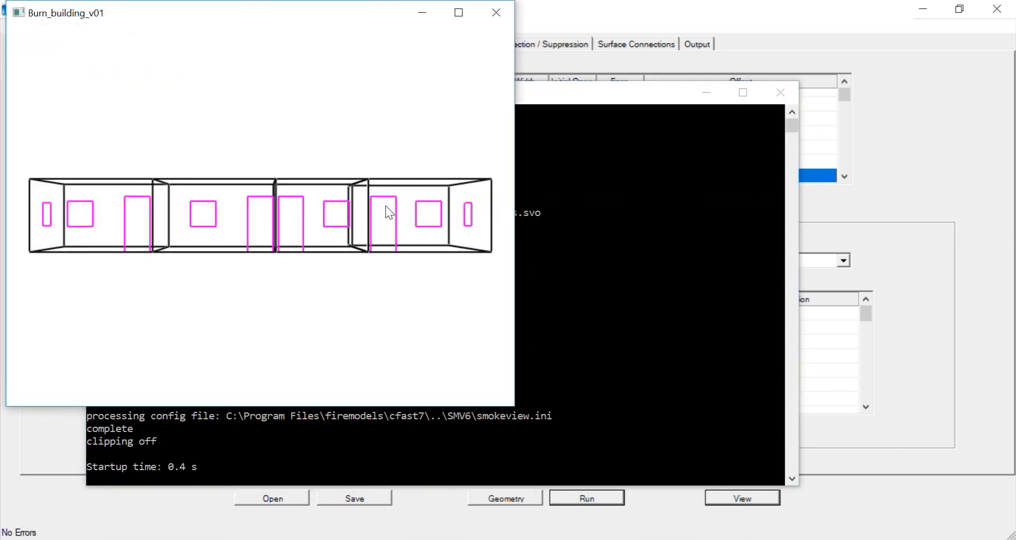
mouse_move(385, 206)
left_mouse_down()
mouse_move(379, 199)
mouse_move(380, 275)
mouse_move(329, 229)
mouse_move(367, 229)
mouse_move(390, 256)
mouse_move(382, 253)
left_mouse_up()
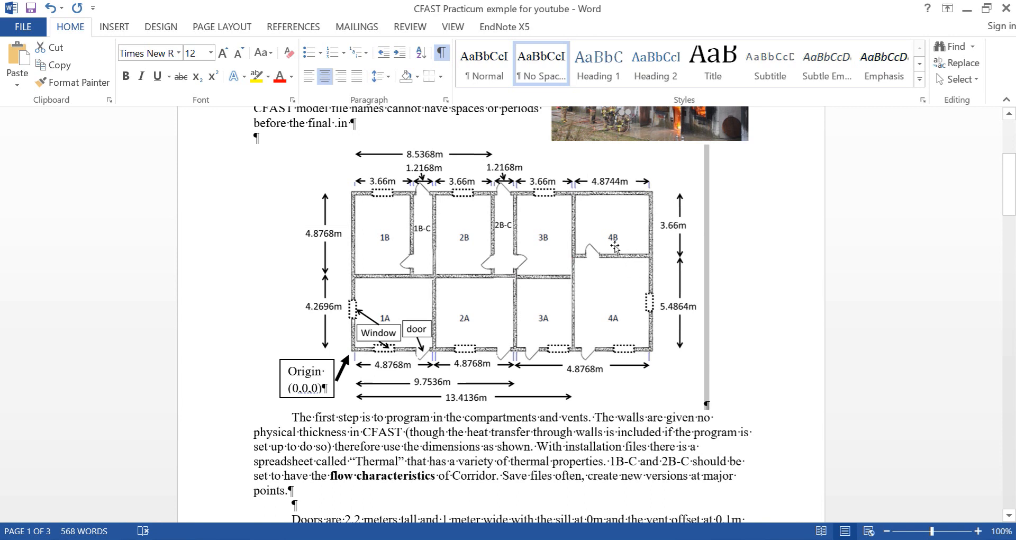
left_click(966, 9)
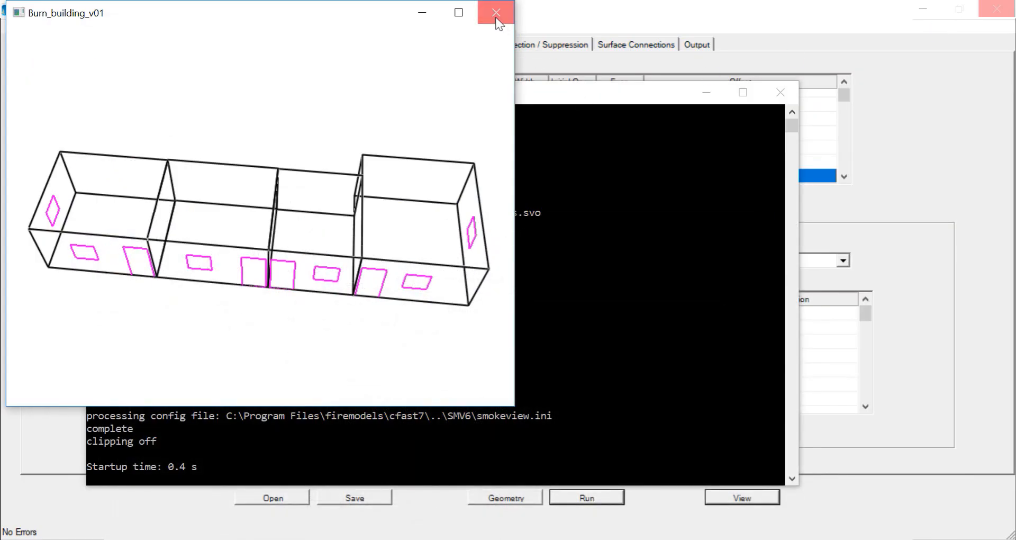
left_click(495, 17)
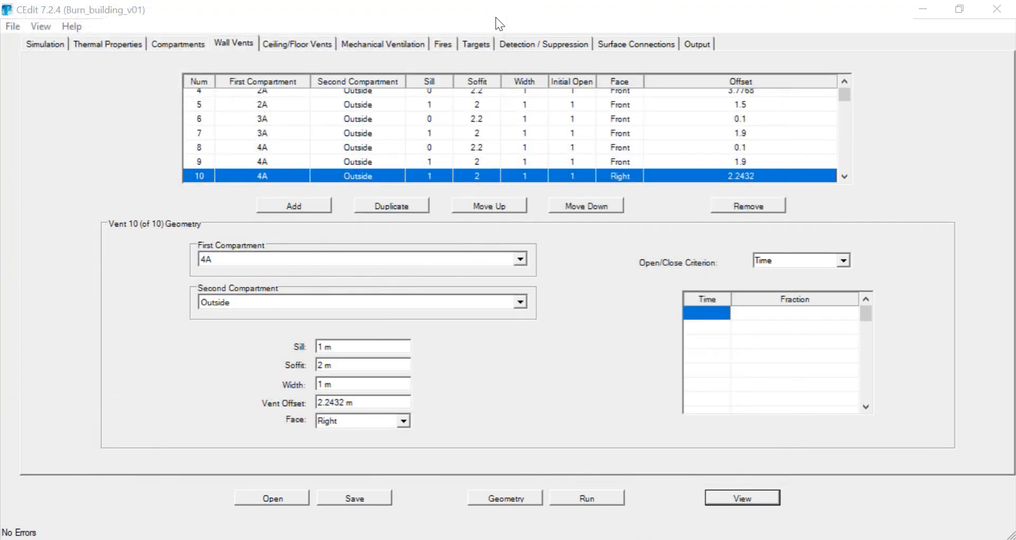
Save the model as a new version named Burn_building_v02
left_click(9, 29)
left_click(35, 93)
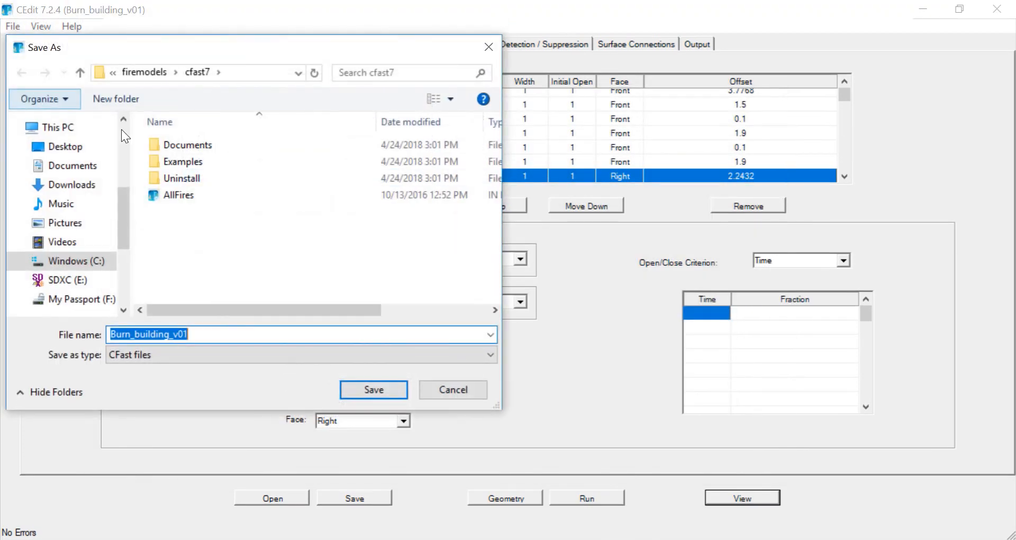
left_click(208, 341)
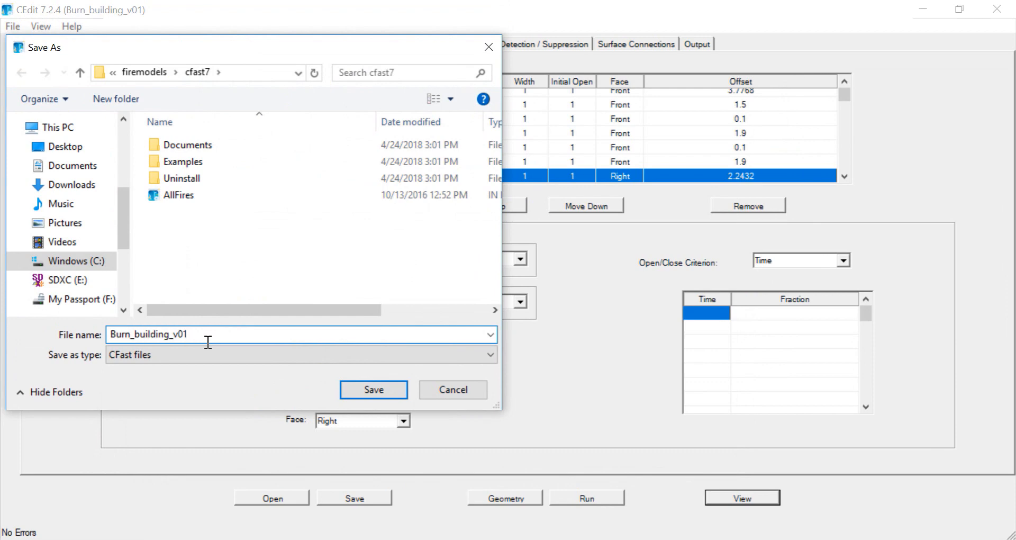
key("BackSpace")
type("2")
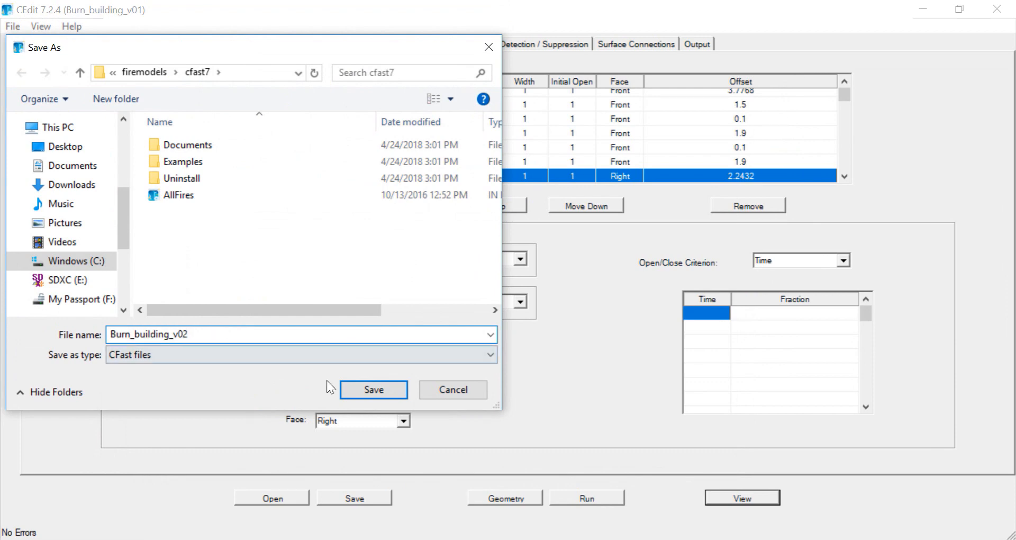
left_click(370, 390)
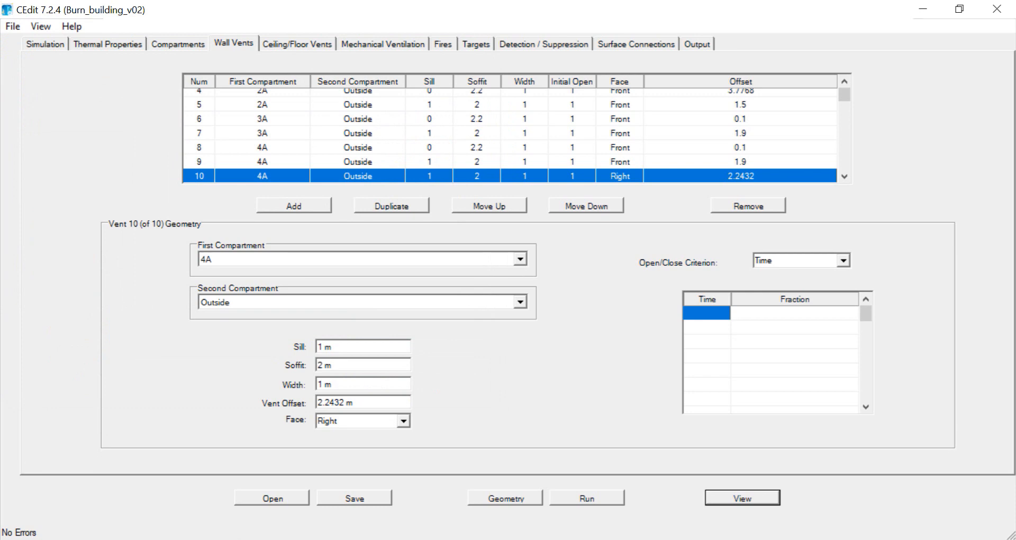
Check room 1B on the Word floor plan, then add a compartment named 1B in CEdit
key("alt+Tab")
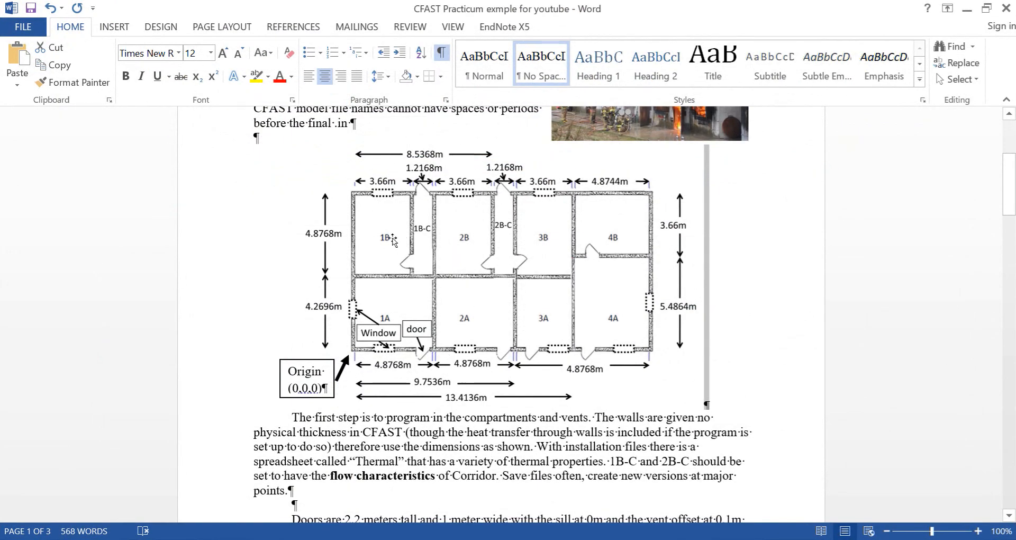
left_click(967, 8)
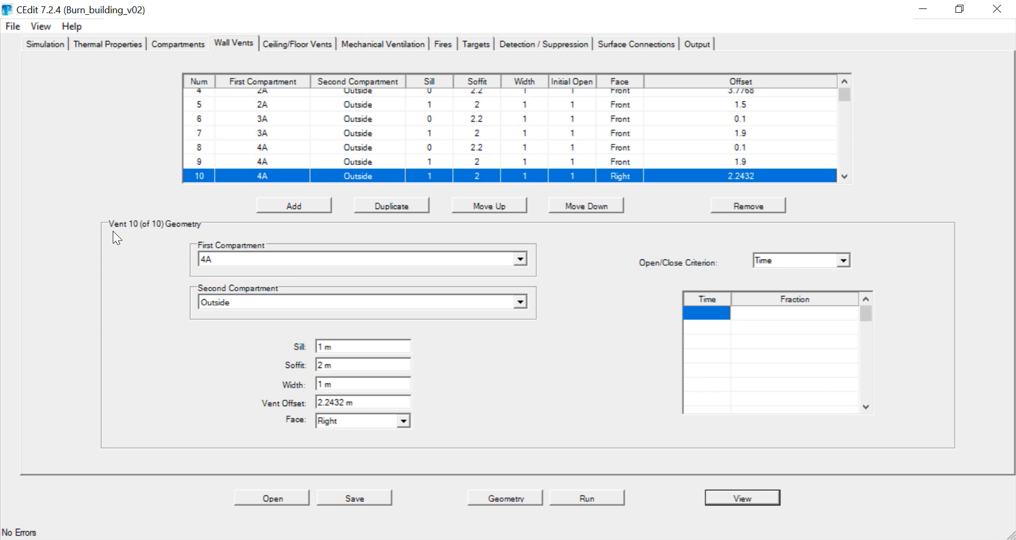
left_click(179, 45)
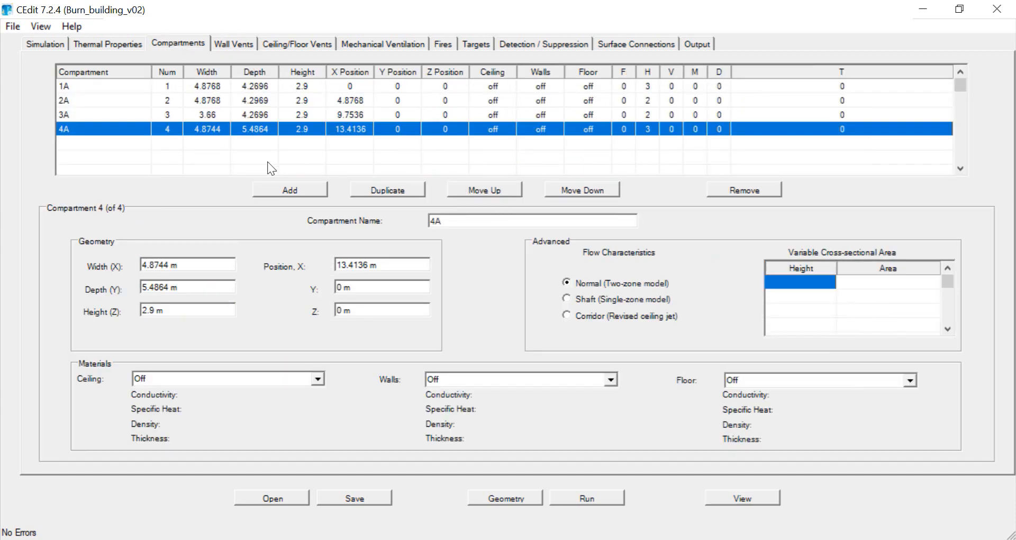
left_click(272, 193)
left_click(478, 233)
left_click_drag(461, 221, 424, 222)
key("BackSpace")
type("1B")
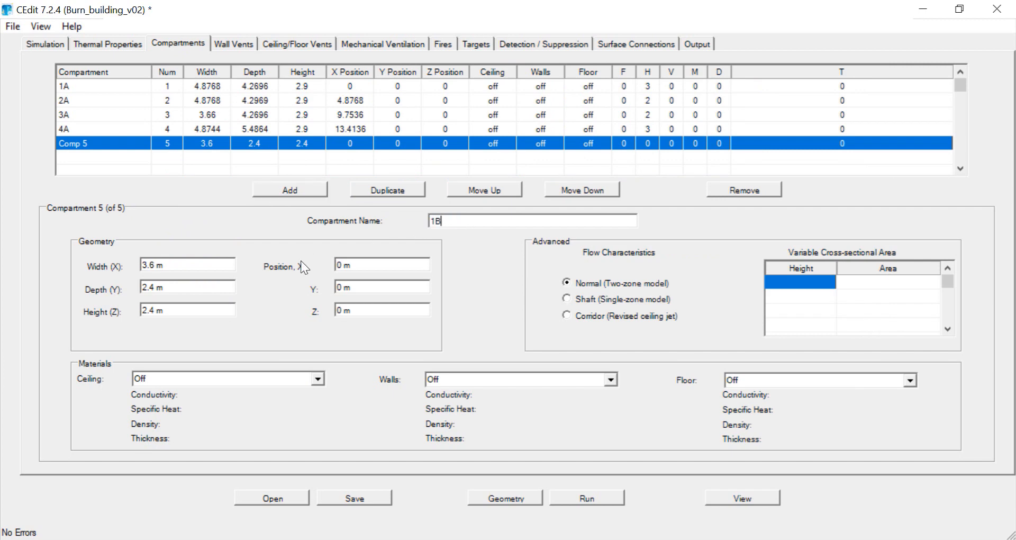
Set compartment 1B's width to 3.66 m and its depth to 4.8768 m
left_click(158, 267)
type("6")
left_click(163, 292)
left_click_drag(157, 288, 132, 287)
type("4.")
type("768")
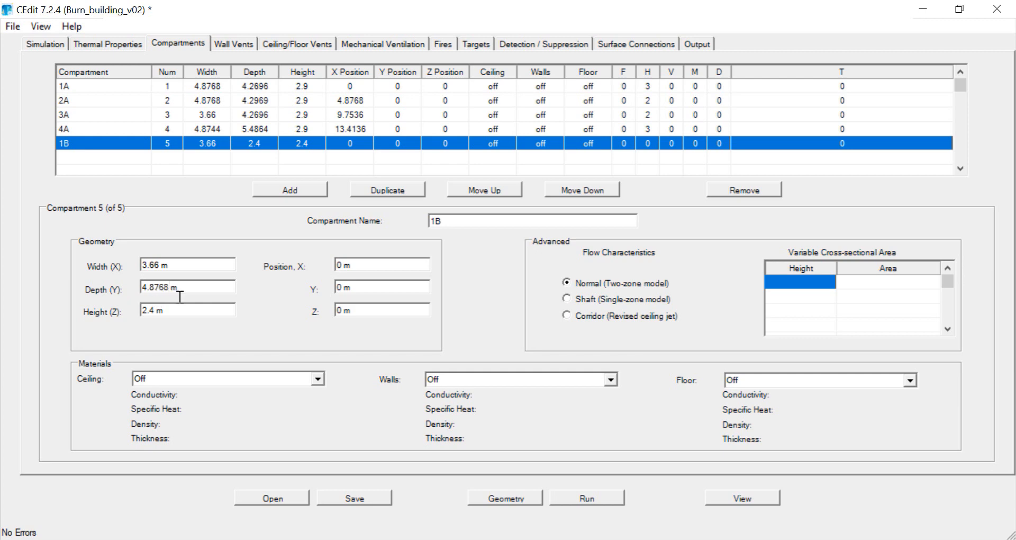
Set compartment 1B's height to 2.9 m and Y position to 4.2696 m, and save the model
left_click_drag(164, 318, 159, 317)
type("9")
left_click_drag(341, 288, 329, 290)
type("4.2696")
left_click(348, 499)
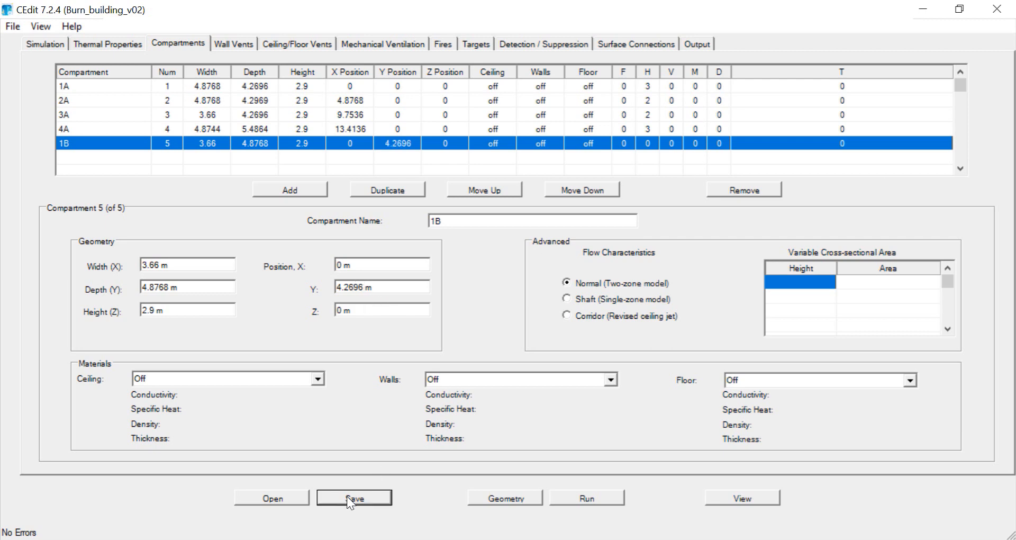
Try to preview the updated building geometry in 3D, running the model and closing the run window
left_click(512, 496)
left_click(732, 497)
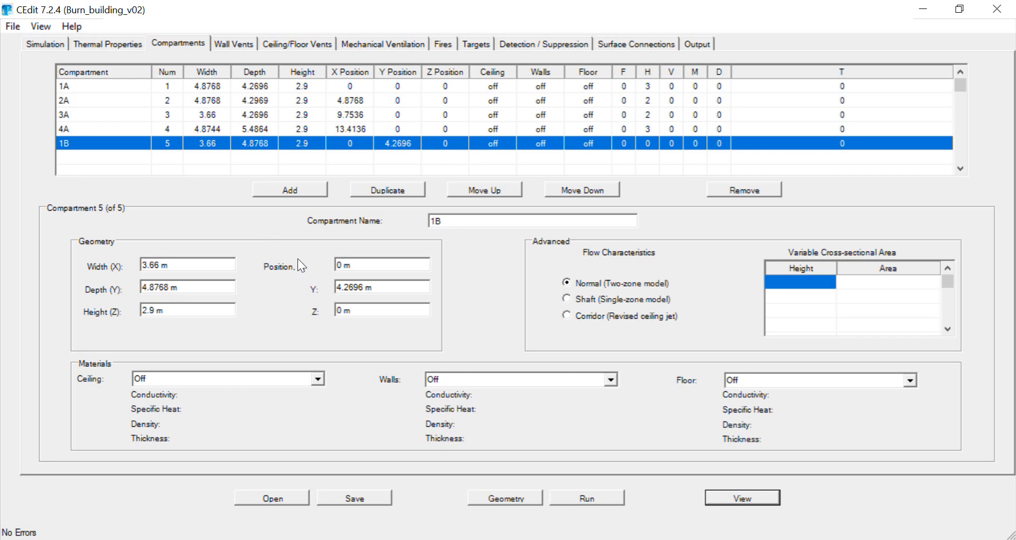
left_click(728, 501)
mouse_move(653, 539)
left_click(491, 499)
left_click(731, 500)
left_click(574, 498)
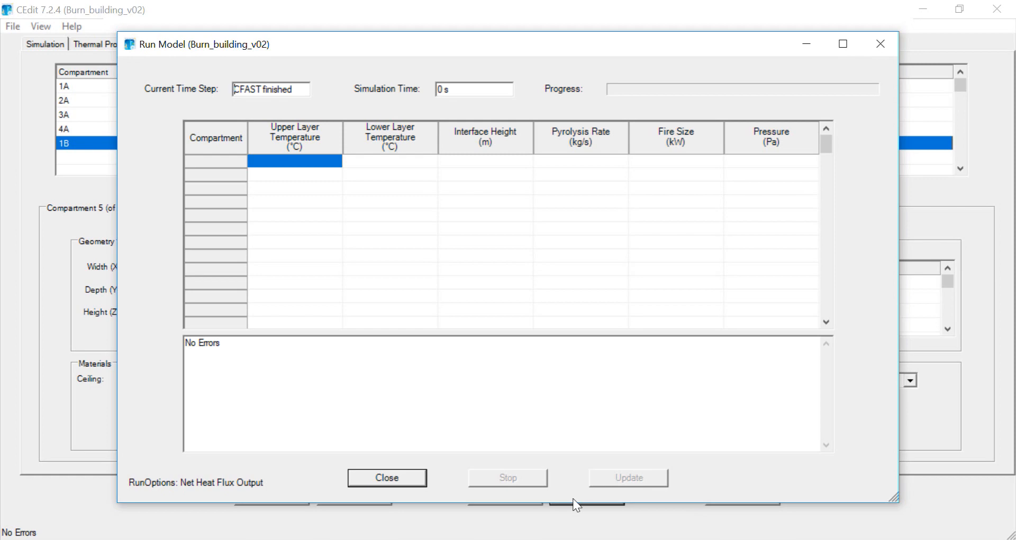
left_click(388, 478)
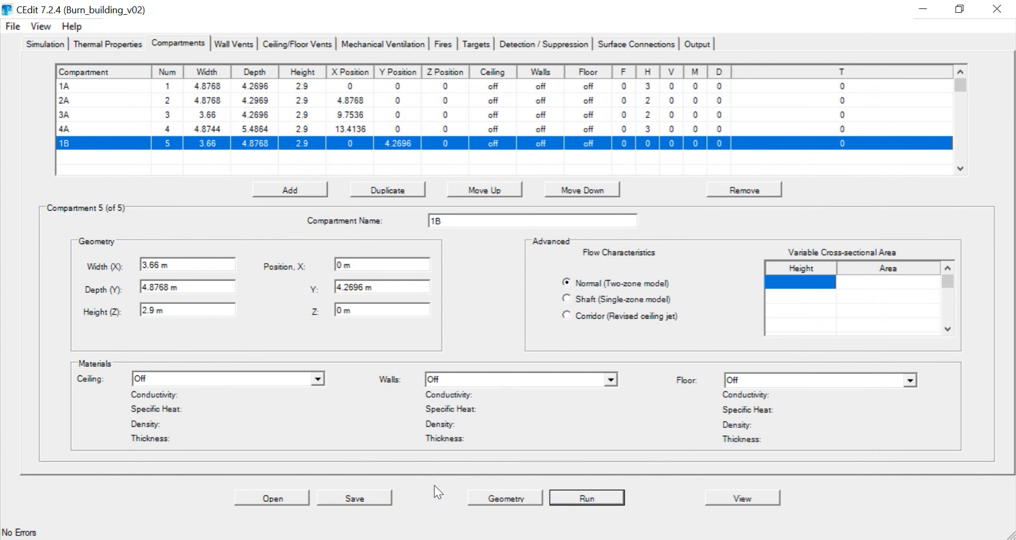
Open the CFAST7.2.4_desktop folder from the desktop and examine which Burn_building files it holds
left_click(960, 9)
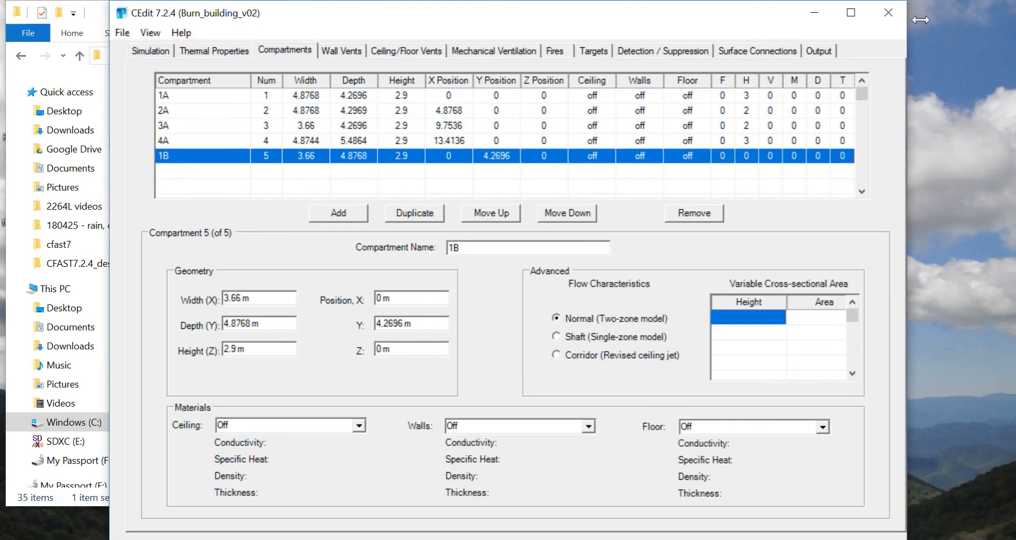
left_click_drag(748, 30, 623, 40)
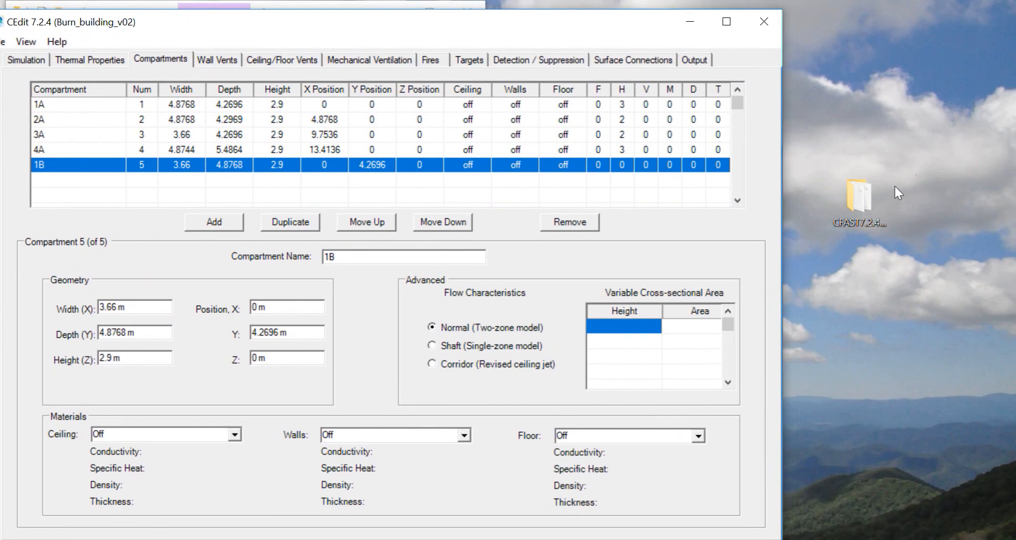
double_click(854, 196)
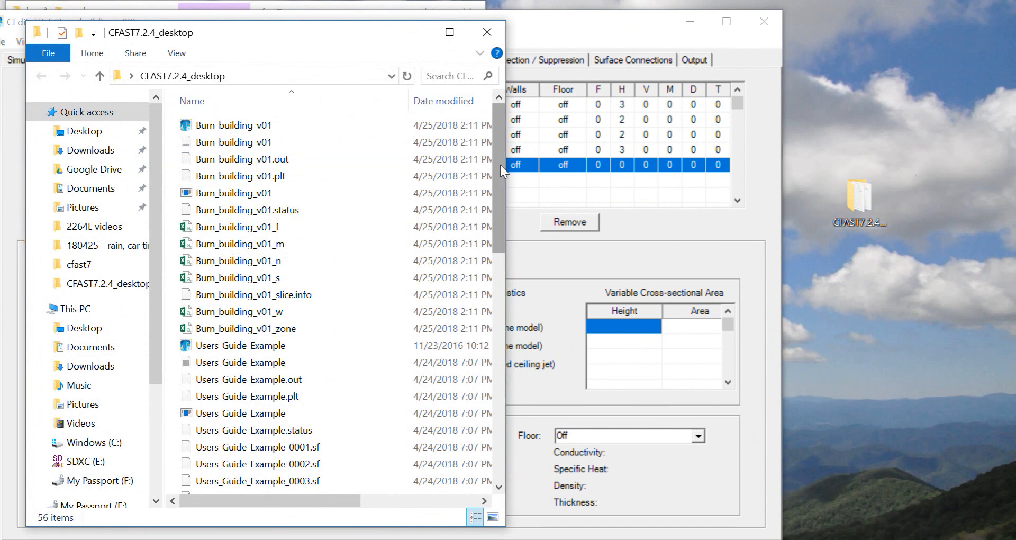
scroll(501, 164, "down", 2)
scroll(500, 164, "up", 2)
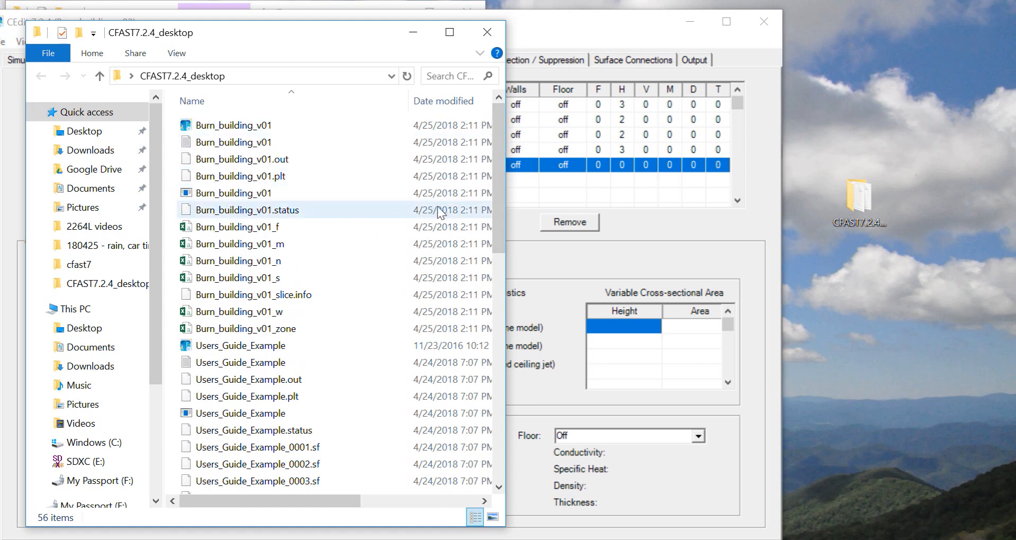
left_click_drag(516, 203, 724, 203)
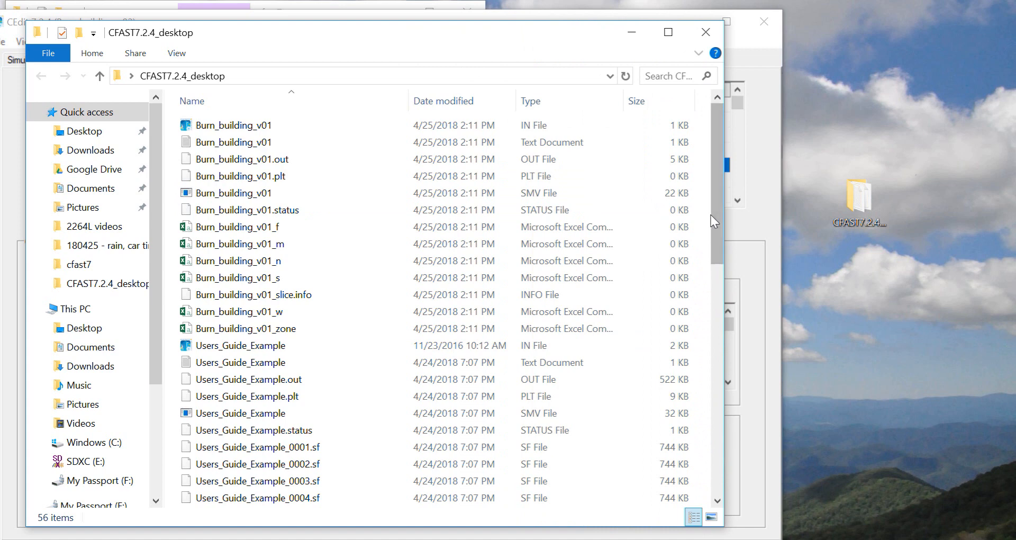
left_click_drag(715, 221, 716, 72)
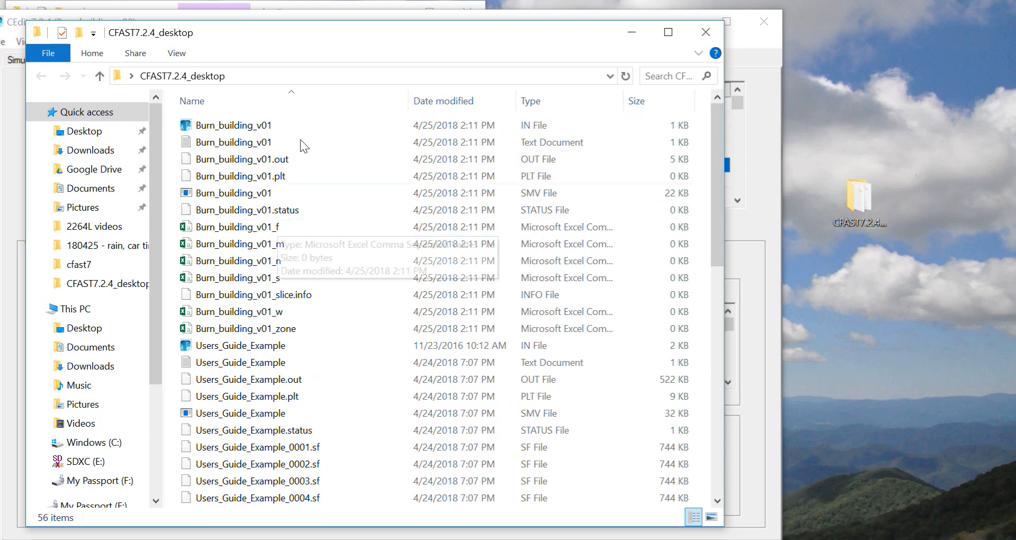
left_click_drag(379, 40, 636, 53)
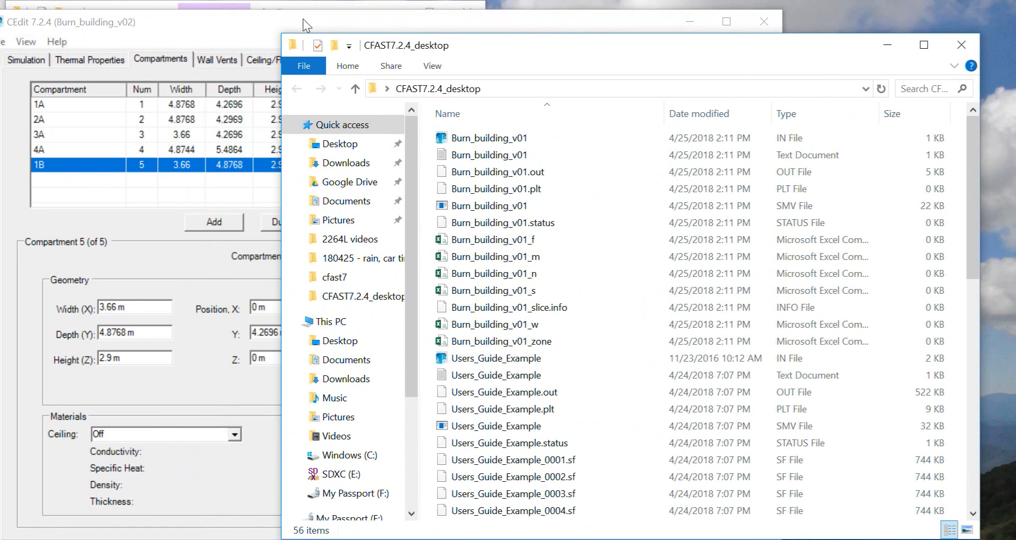
Save the model as Burn_building_v02 in the CFAST7.2.4_desktop folder on the Desktop and restore the maximized editor window
left_click_drag(244, 28, 291, 30)
left_click(51, 43)
left_click(83, 116)
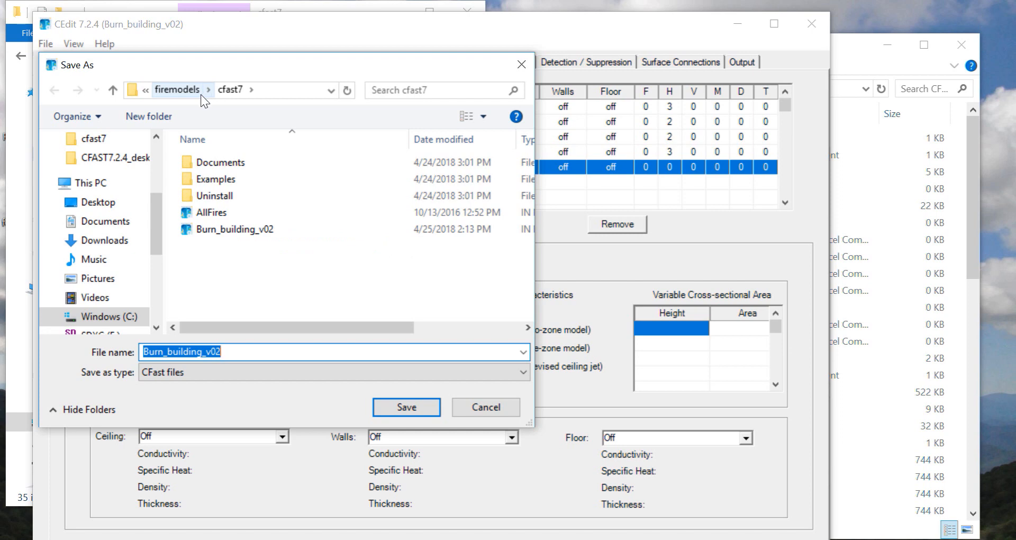
left_click(280, 97)
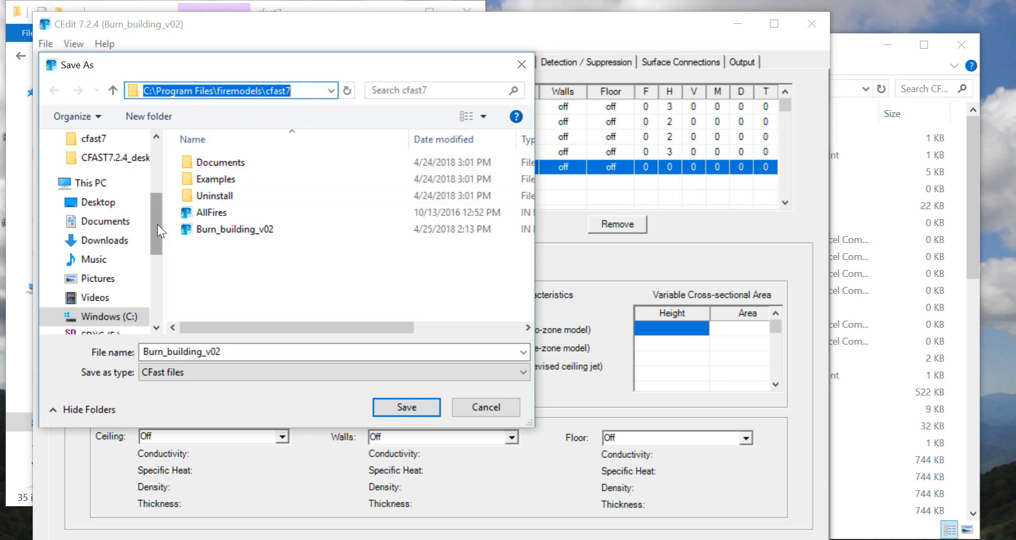
left_click_drag(157, 227, 154, 151)
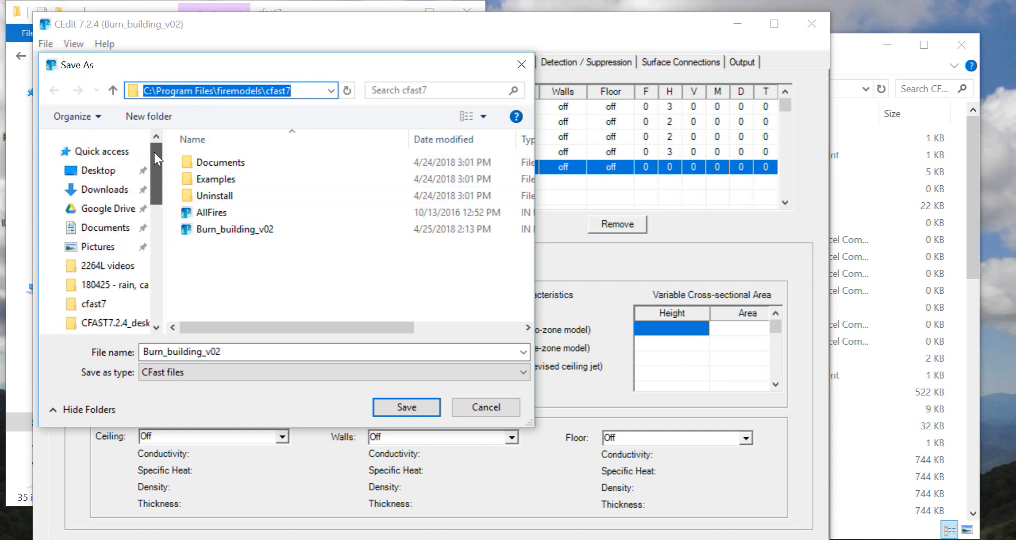
left_click(118, 173)
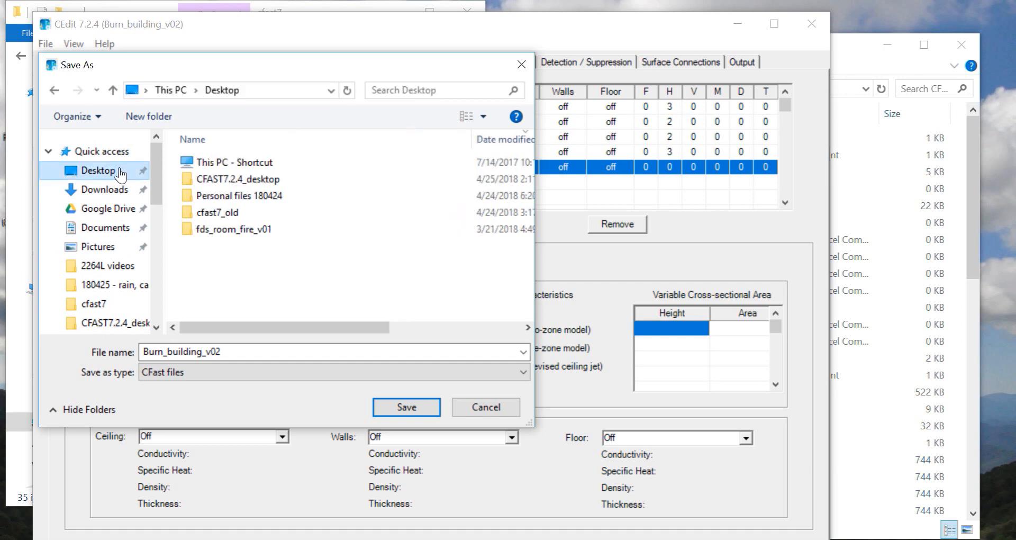
double_click(271, 180)
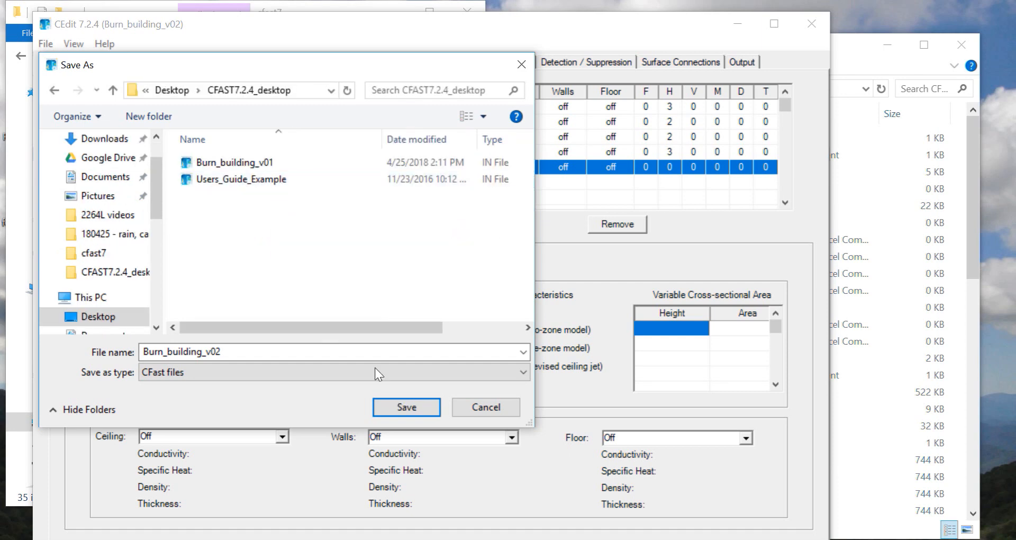
left_click(387, 408)
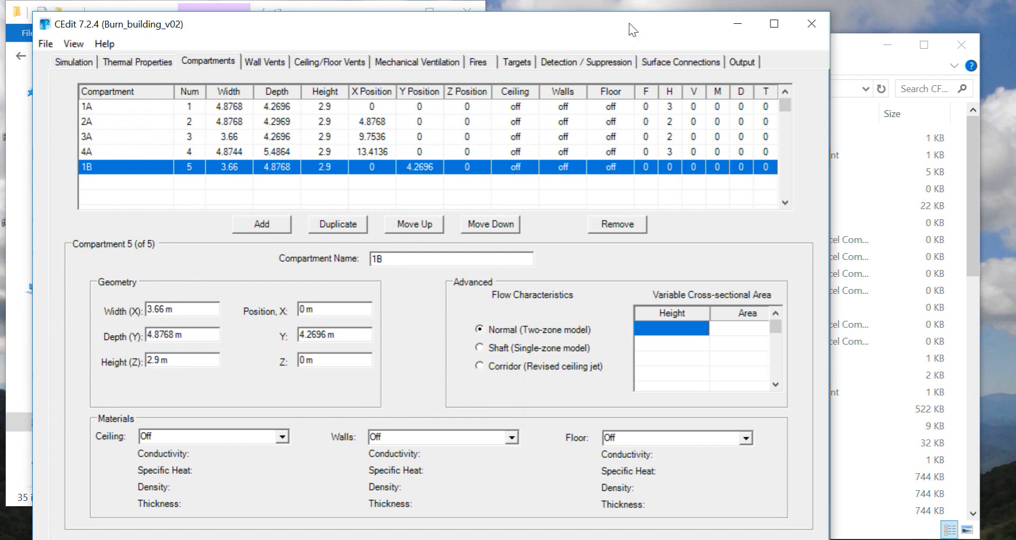
left_click_drag(632, 24, 628, 14)
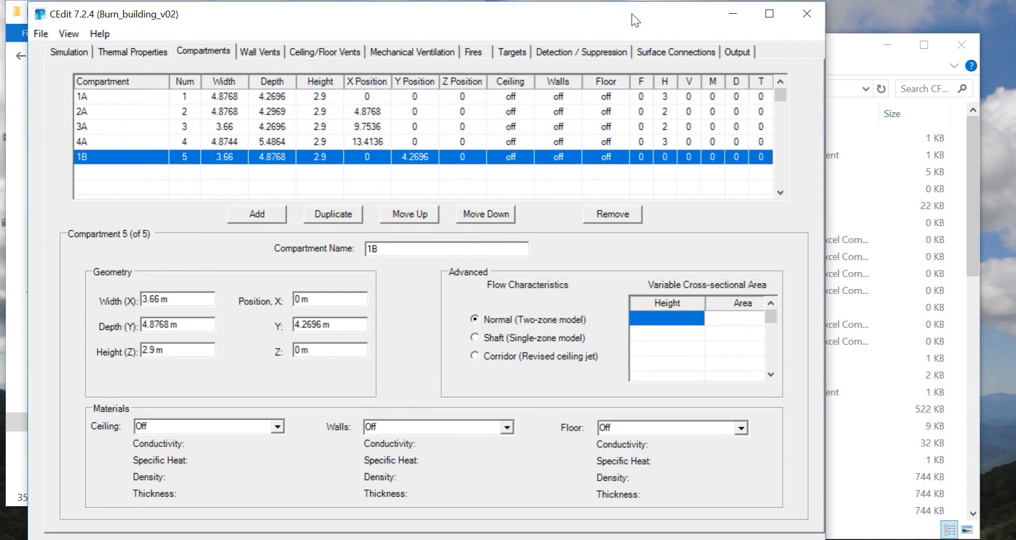
left_click(778, 20)
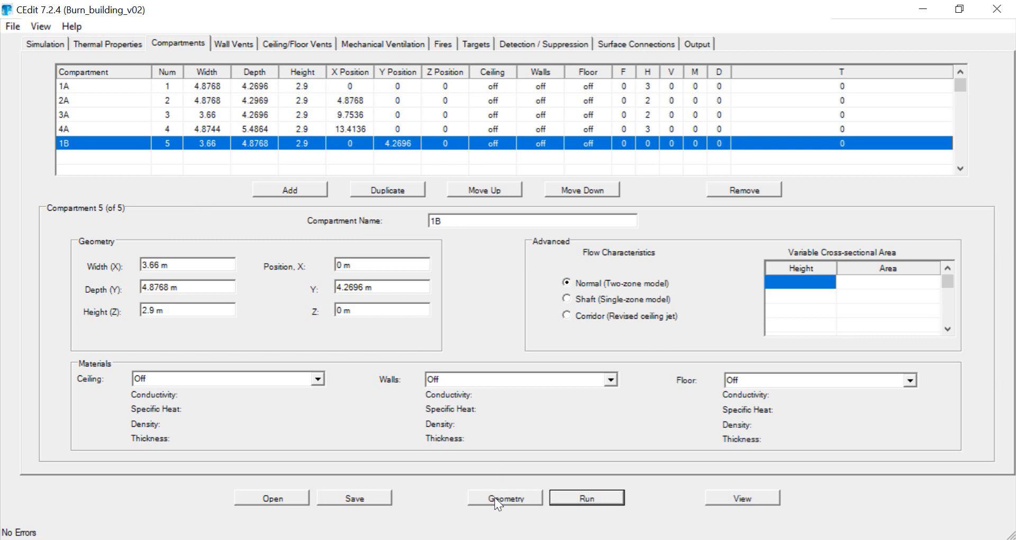
Check compartment 1B's placement behind 1A in the 3D preview from several angles, then close the preview
left_click(743, 501)
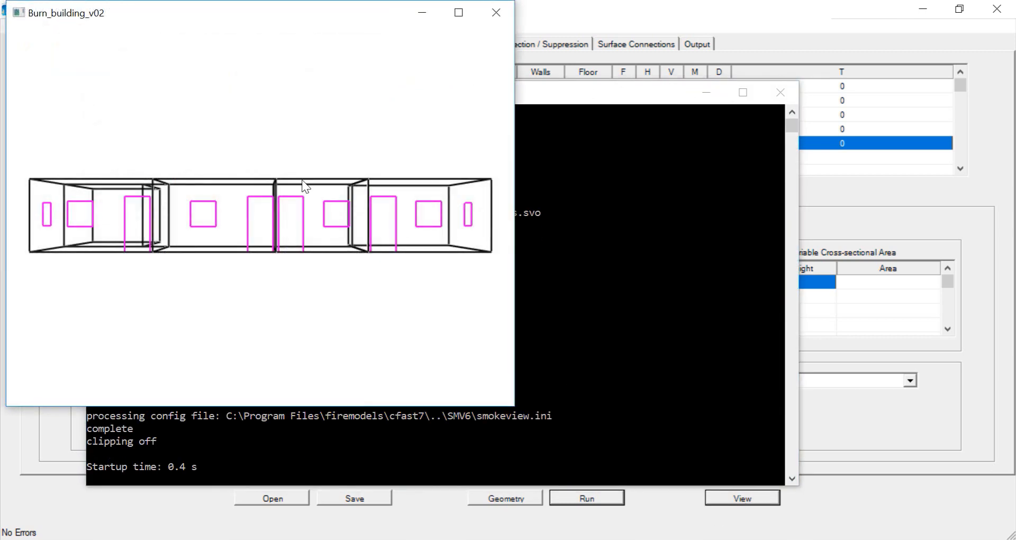
left_click_drag(307, 186, 317, 226)
left_click_drag(337, 222, 324, 209)
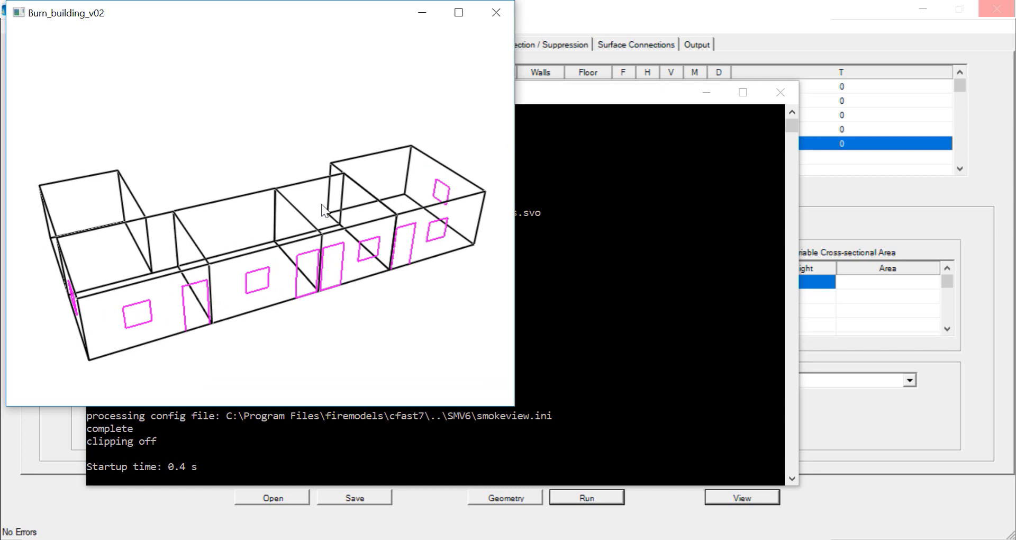
left_click_drag(196, 227, 196, 250)
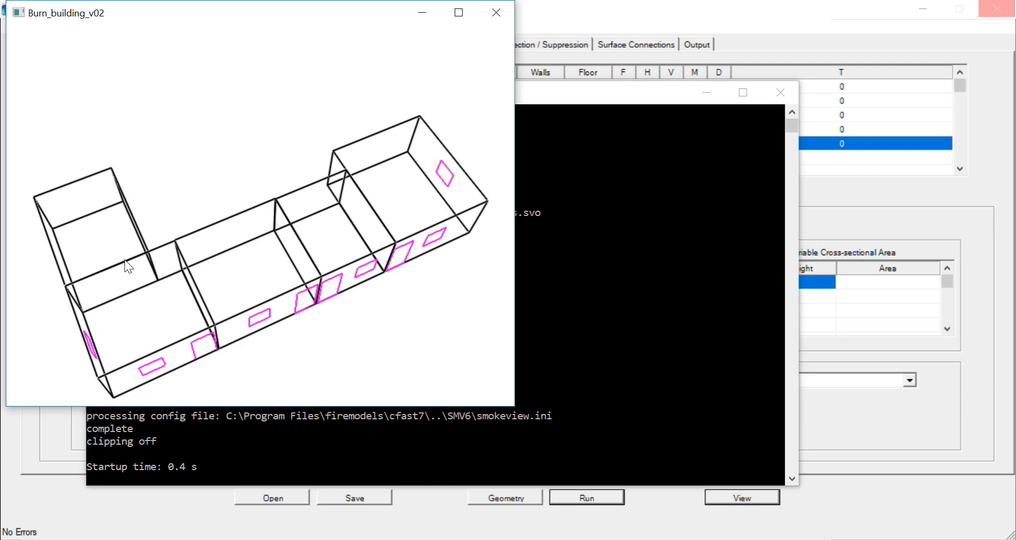
left_click_drag(200, 198, 268, 186)
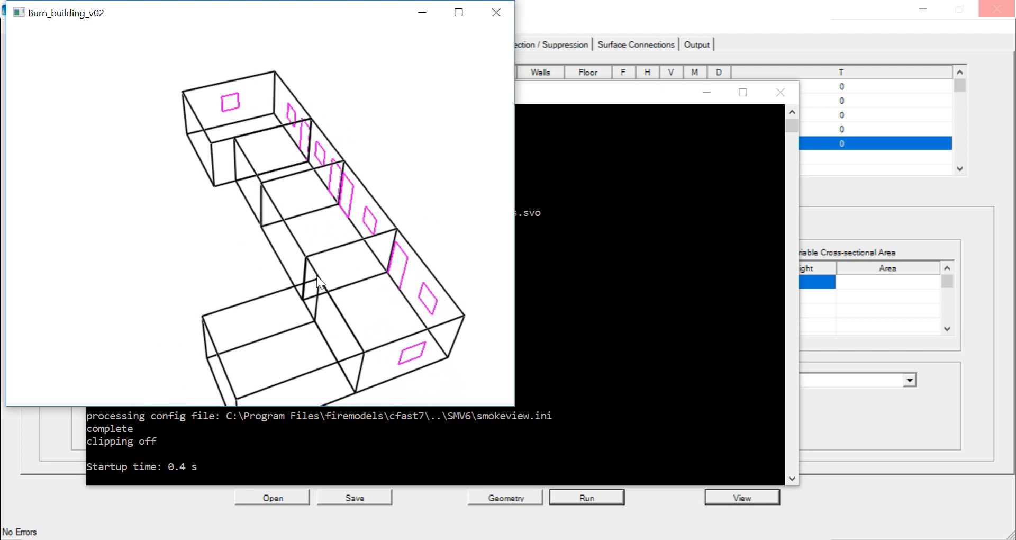
left_click_drag(355, 343, 281, 322)
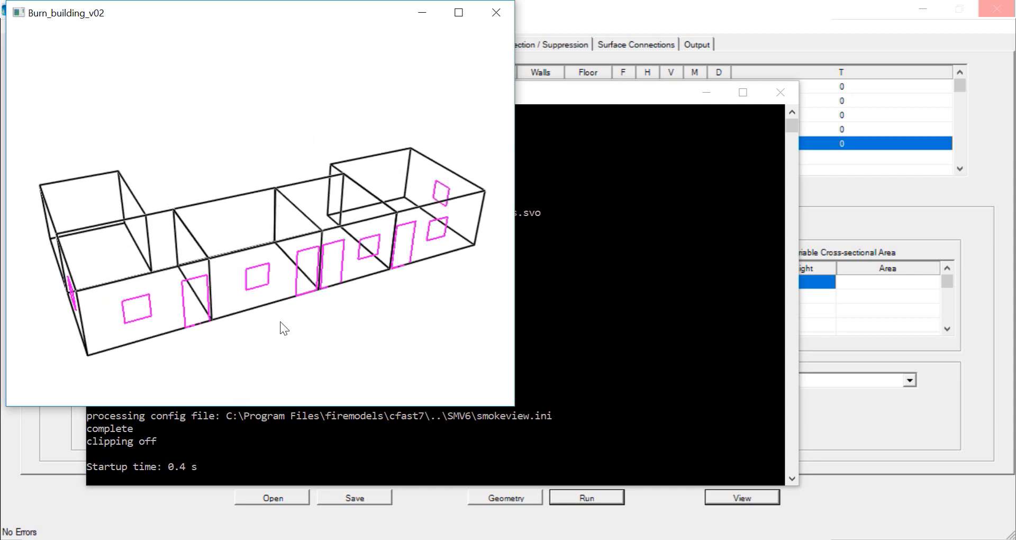
left_click(493, 15)
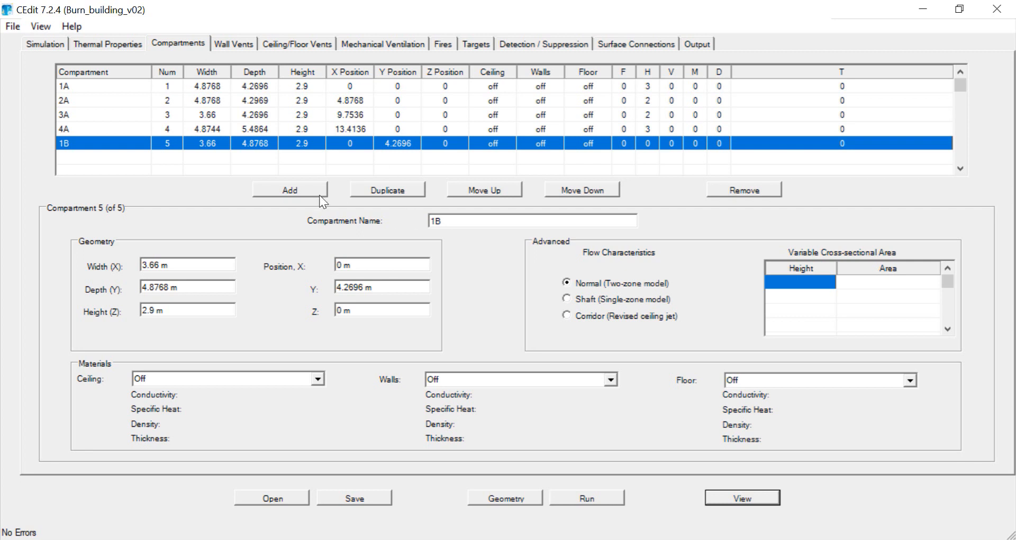
Add a wall vent with 1B as the first compartment and Outside as the second
left_click(224, 43)
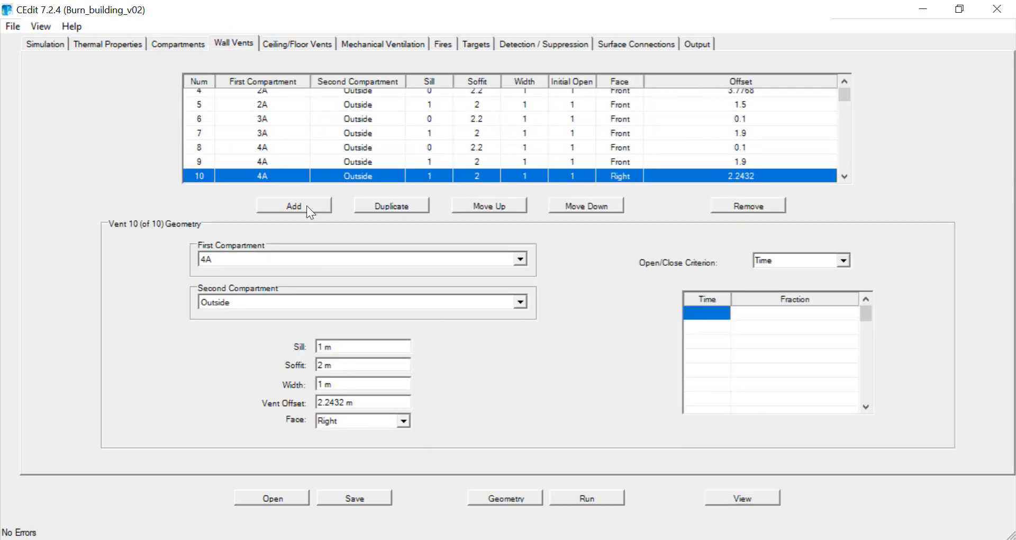
left_click(311, 210)
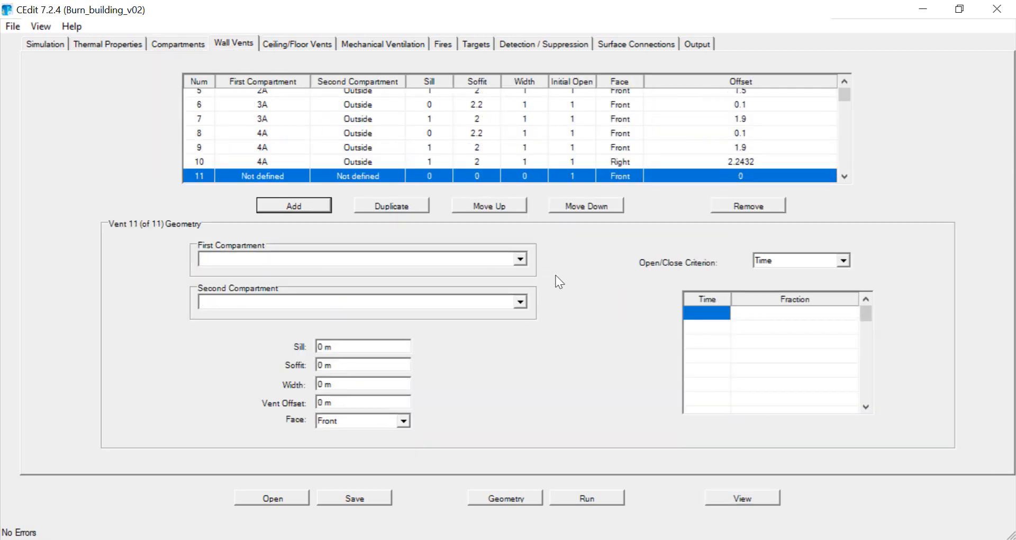
left_click(520, 263)
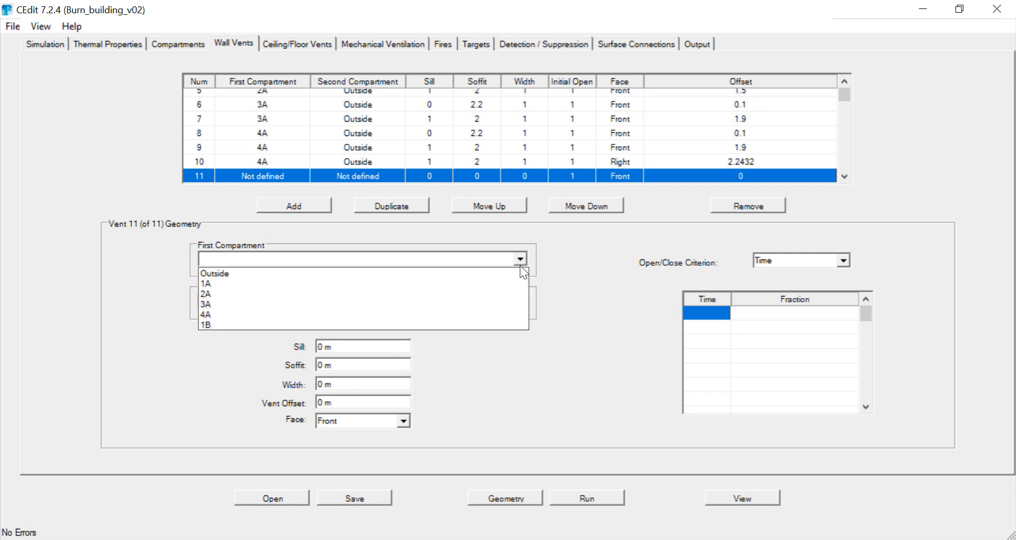
left_click(504, 315)
left_click(514, 307)
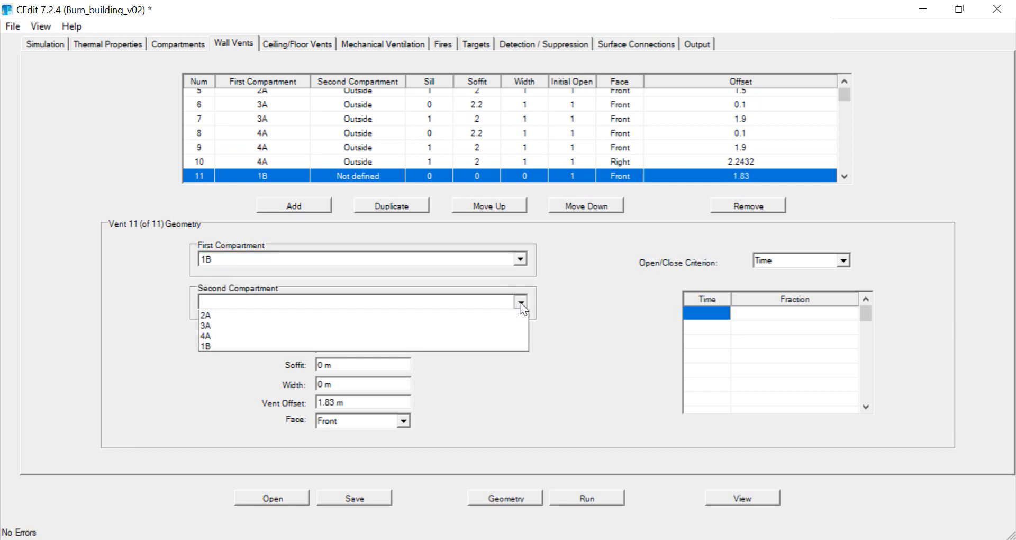
left_click(516, 314)
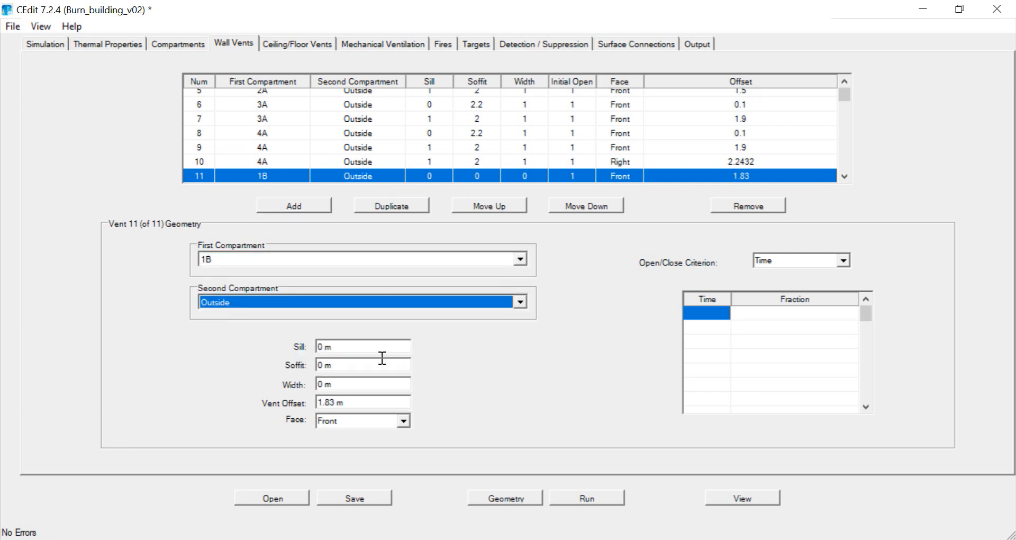
Set the new 1B-to-Outside wall vent's sill to 1 m, soffit to 2 m and width to 1 m
double_click(321, 346)
type("1")
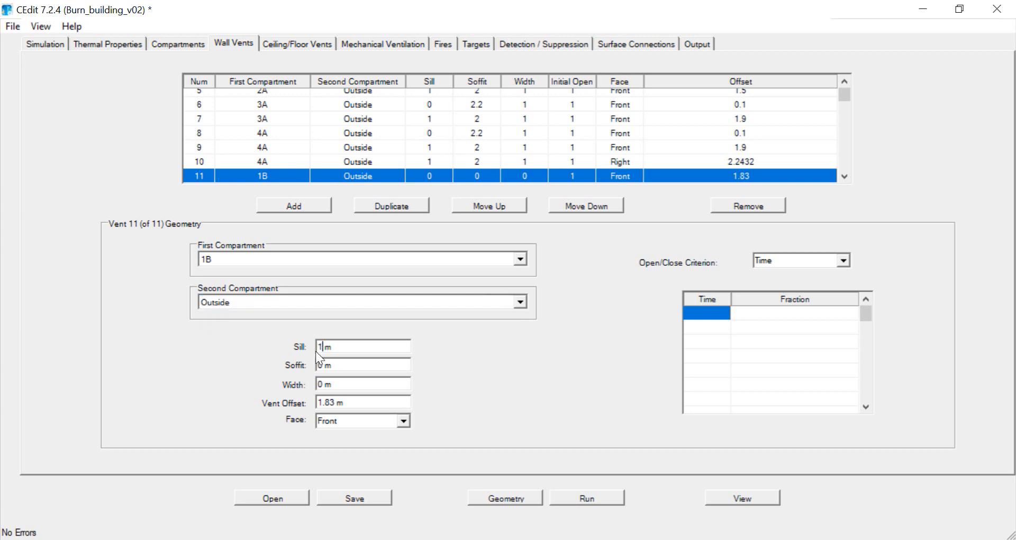
double_click(320, 365)
type("2")
double_click(321, 385)
type("1")
Place compartment 1B's outside vent on the Rear face with a 1.33 m offset and save the model
left_click_drag(335, 403, 319, 413)
type("1.5")
left_click(405, 425)
left_click(399, 455)
left_click(362, 503)
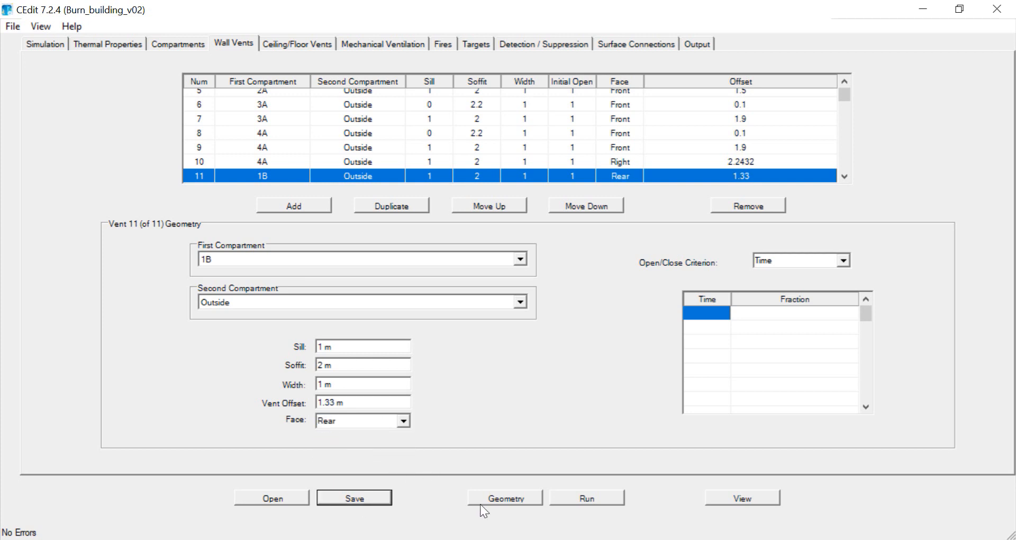
Check the window on compartment 1B's rear wall in the 3D preview, then close the preview
left_click(766, 500)
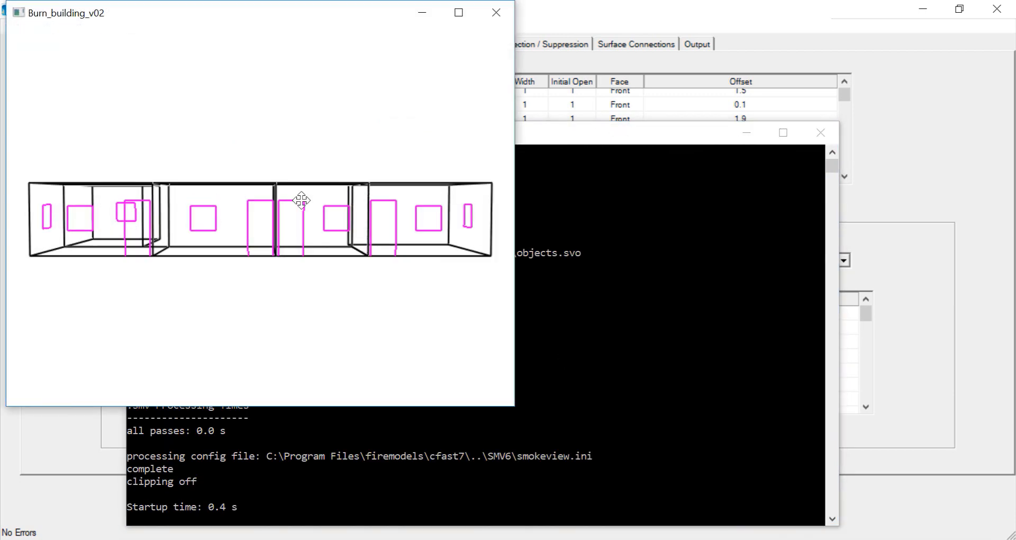
left_click_drag(302, 200, 295, 220)
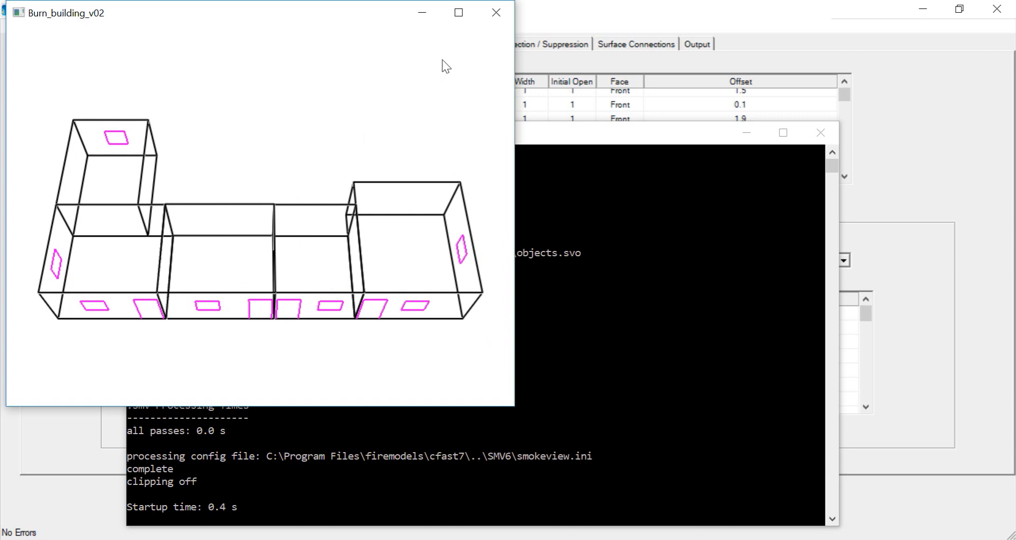
left_click(495, 13)
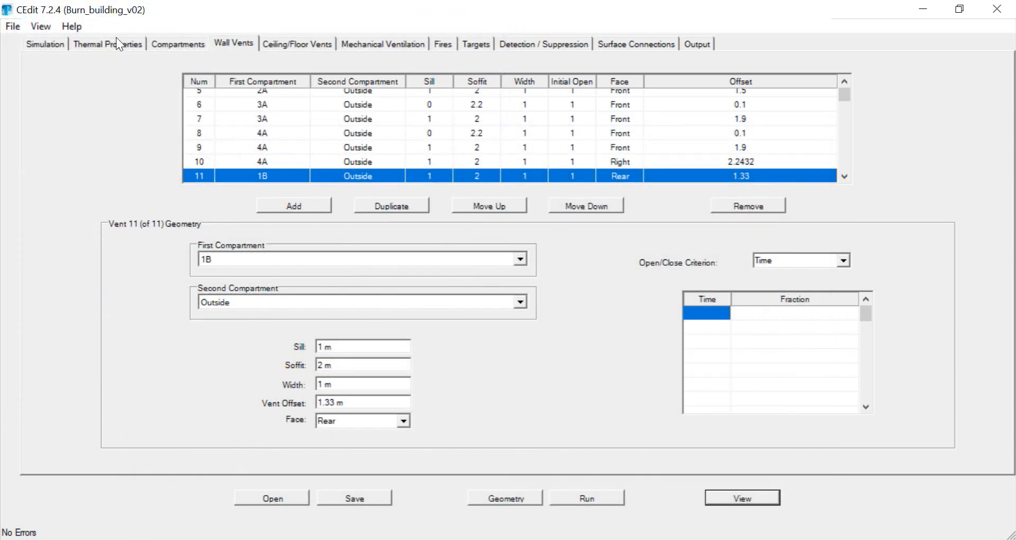
Add a sixth compartment and name it 1B-C
left_click(178, 45)
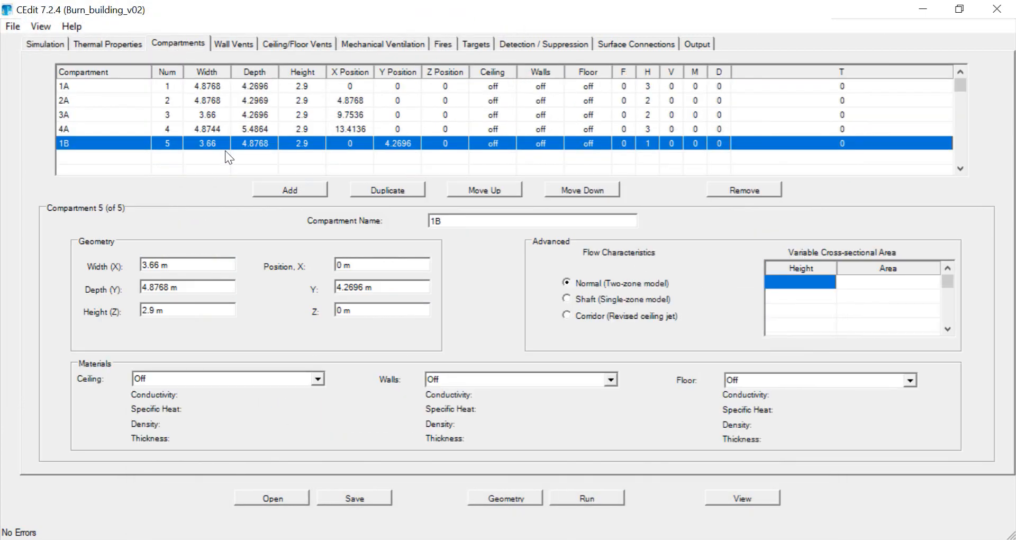
left_click(286, 192)
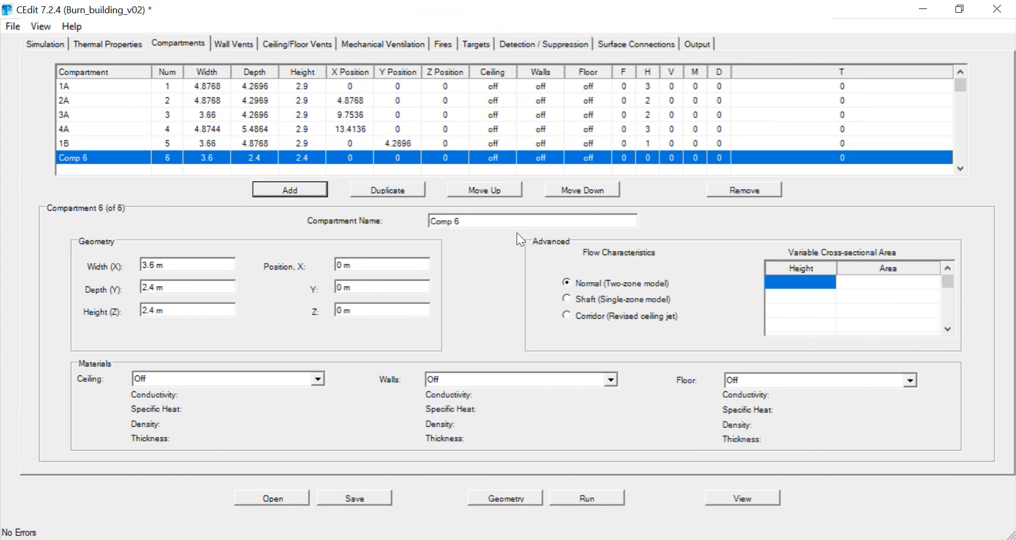
left_click_drag(465, 222, 419, 226)
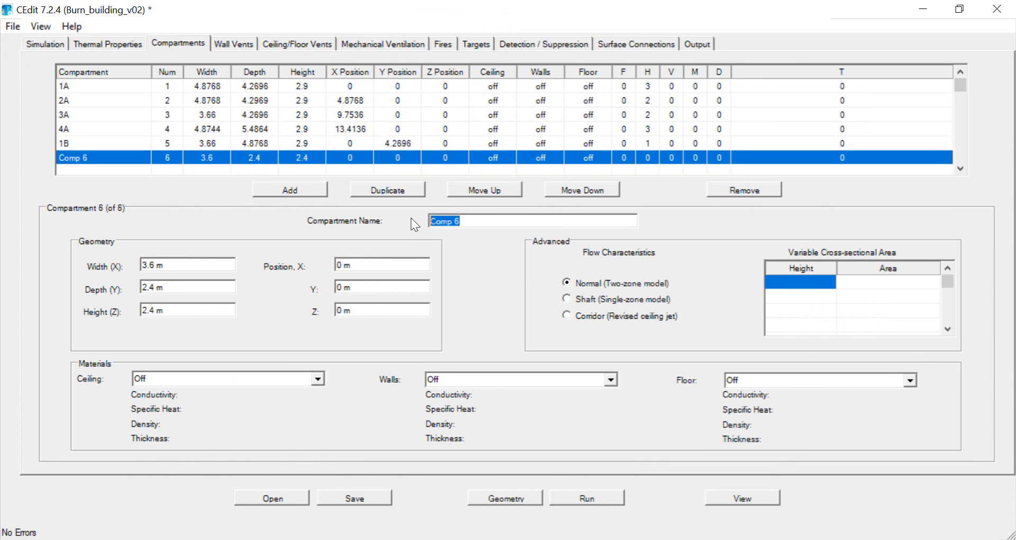
type("1B-C")
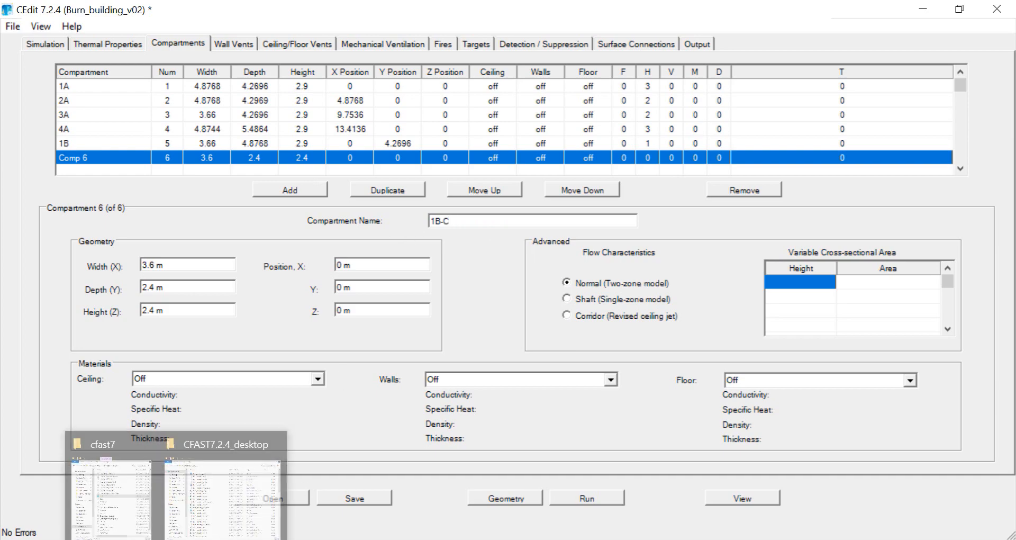
Consult the floor plan in the Word document and set 1B-C's width to 1.2168 m, depth to 4.8768 m and height to 2.9 m
left_click(198, 539)
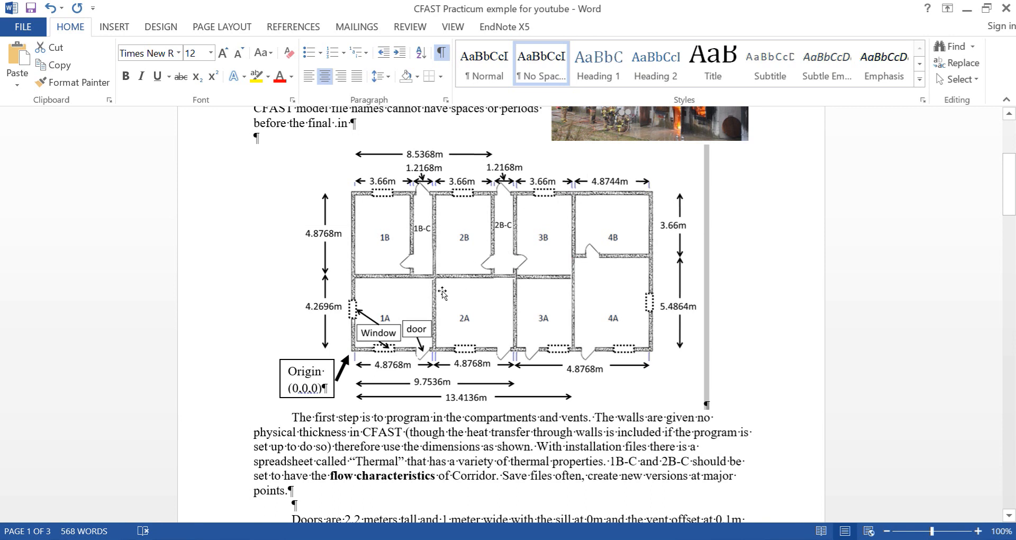
left_click(967, 9)
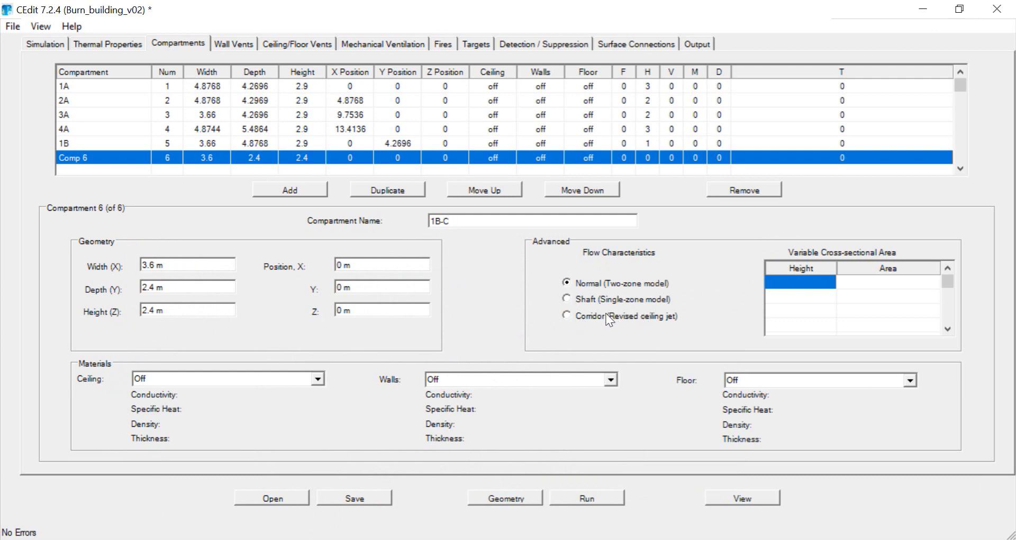
left_click(161, 271)
left_click_drag(162, 271, 117, 267)
type("1.2168")
left_click_drag(155, 287, 121, 296)
type("4.8768")
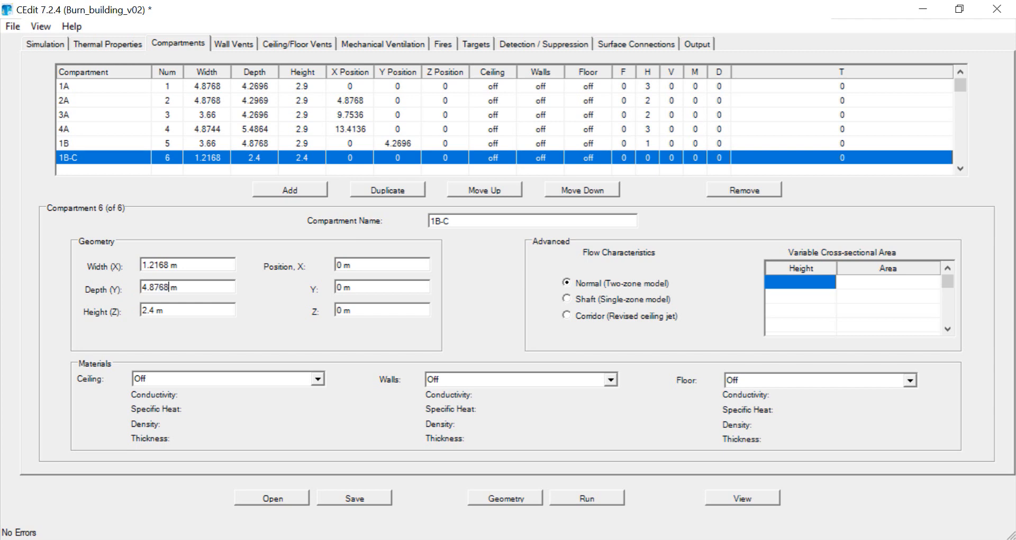
left_click_drag(161, 318, 159, 320)
type("9")
Position compartment 1B-C at X 3.66 m and Y 4.2696 m, then save the model
double_click(339, 264)
type("3.66")
double_click(337, 287)
type("4.2696")
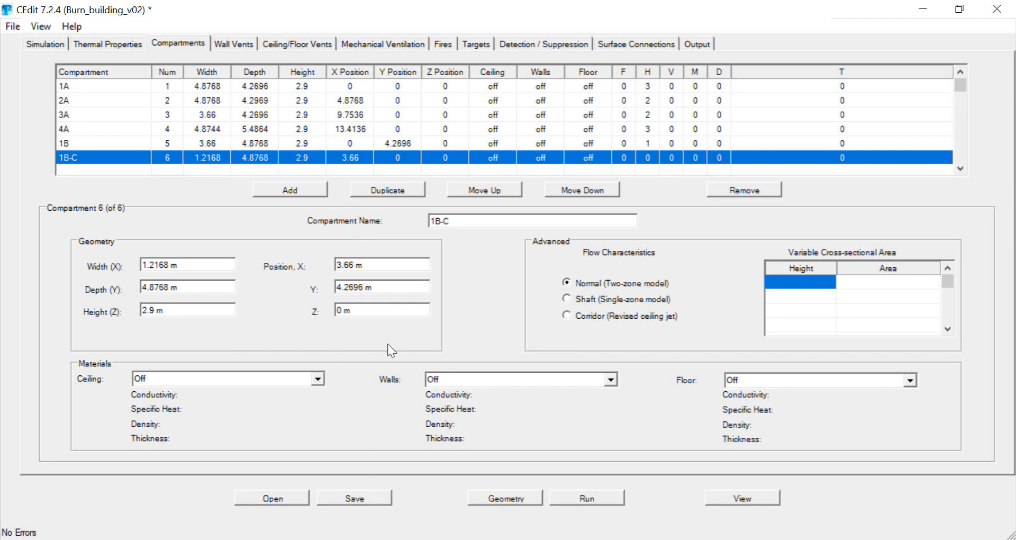
left_click(394, 309)
left_click(372, 500)
Check corridor 1B-C's placement beside 1B in the 3D preview, then close the preview
left_click(504, 499)
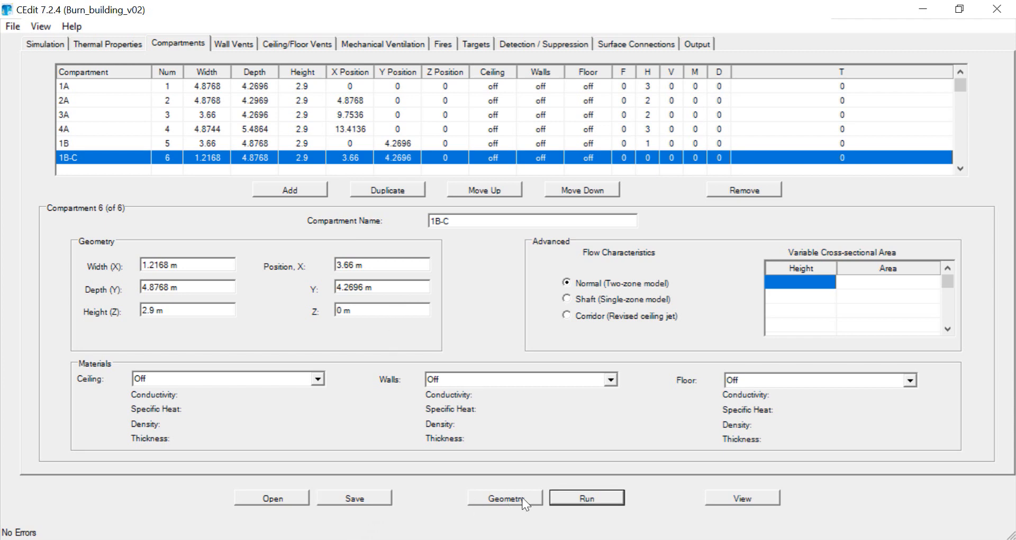
left_click(748, 499)
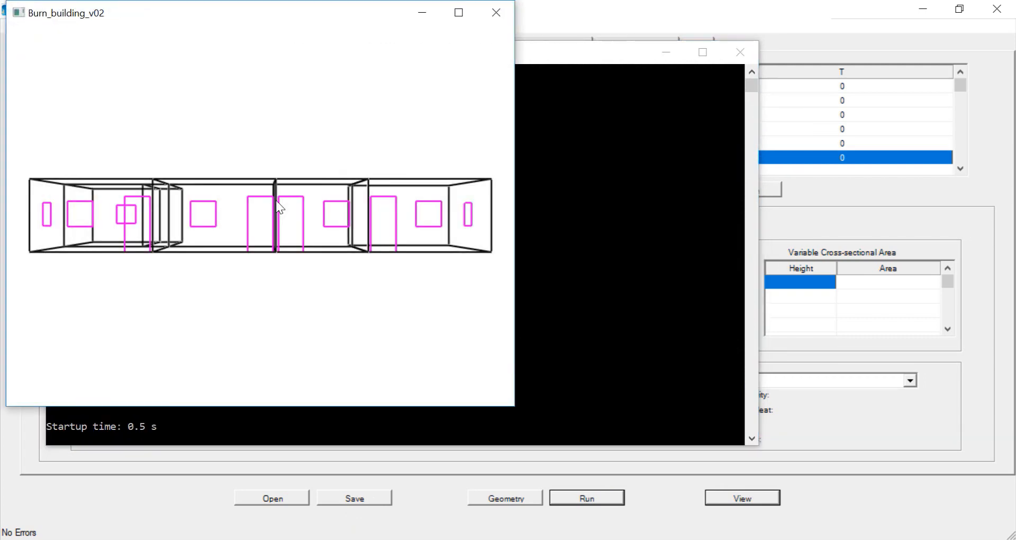
left_click_drag(277, 201, 275, 254)
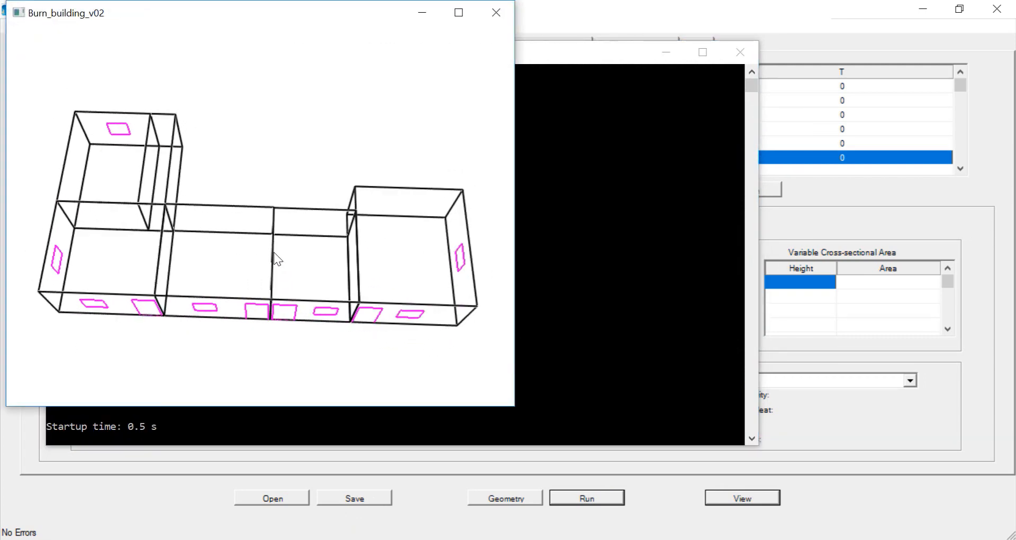
left_click(498, 13)
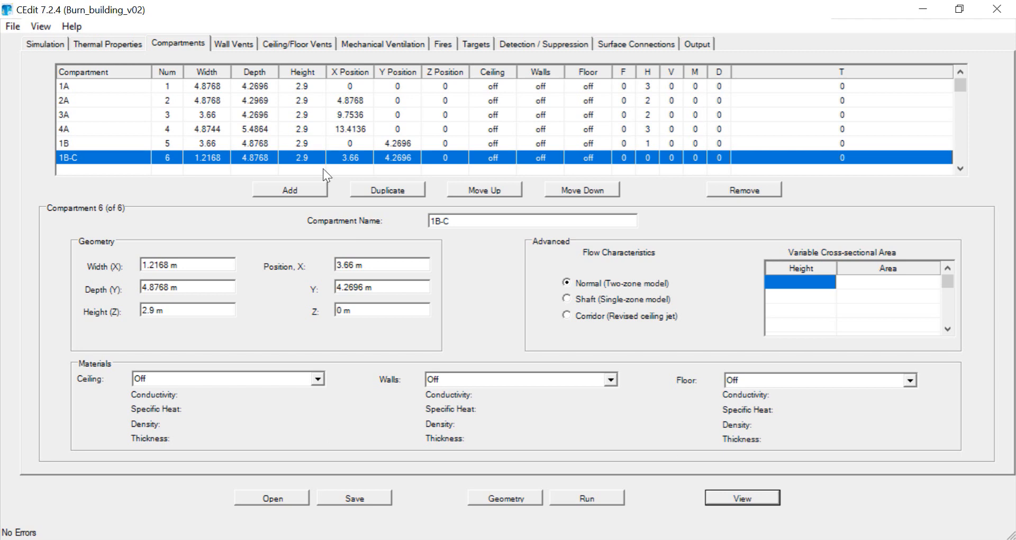
Add a wall vent with 1B as the first compartment and 1B-C as the second
left_click(229, 41)
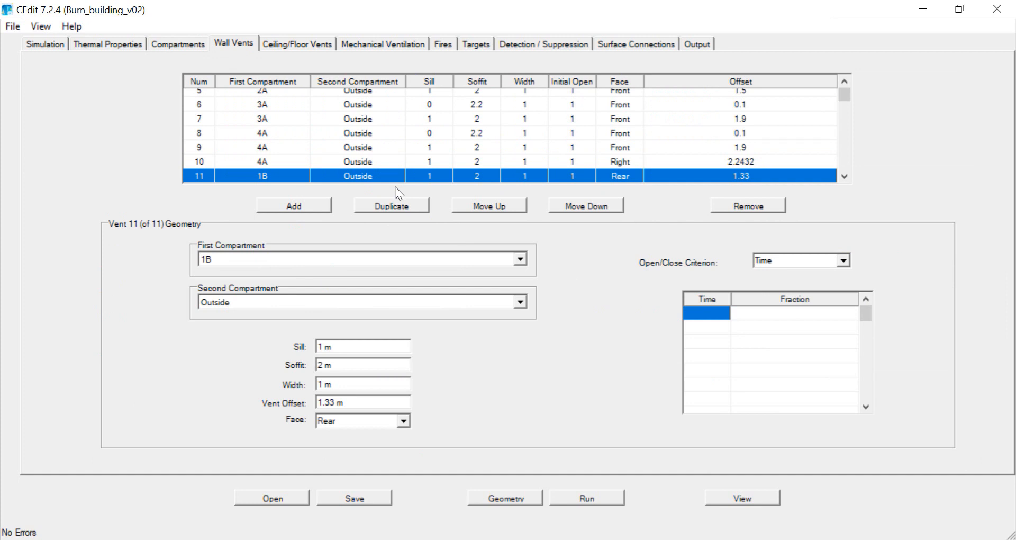
left_click(306, 208)
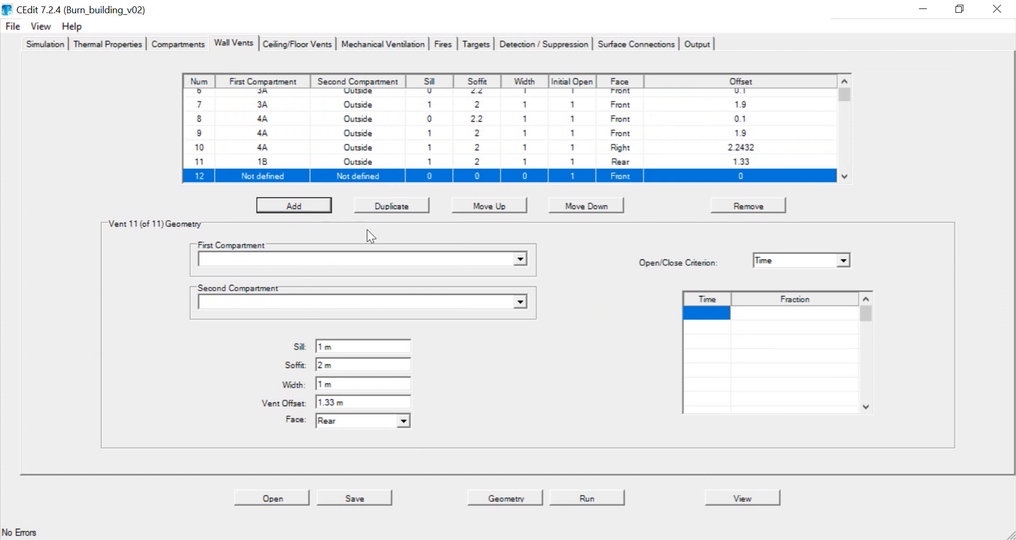
left_click(521, 259)
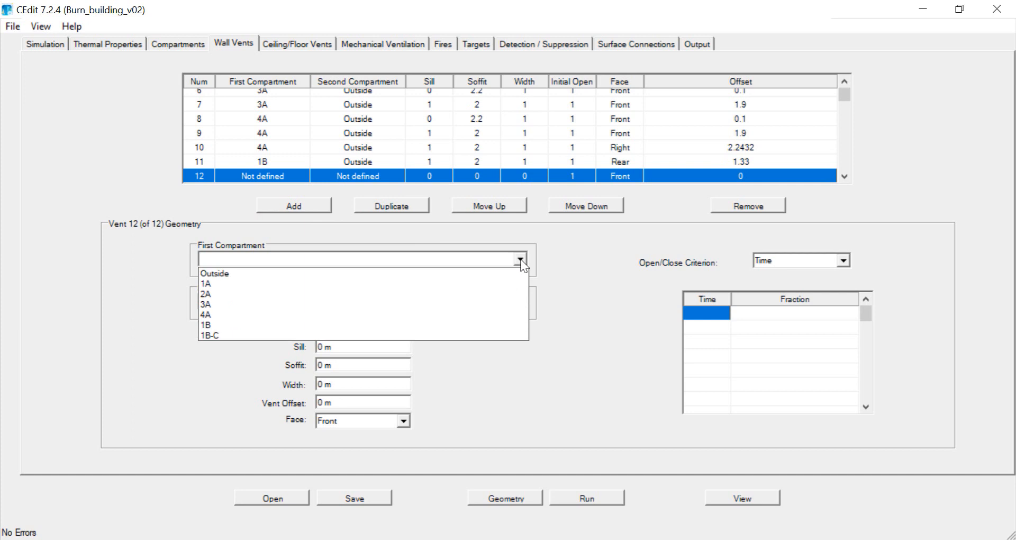
left_click(506, 324)
left_click(520, 302)
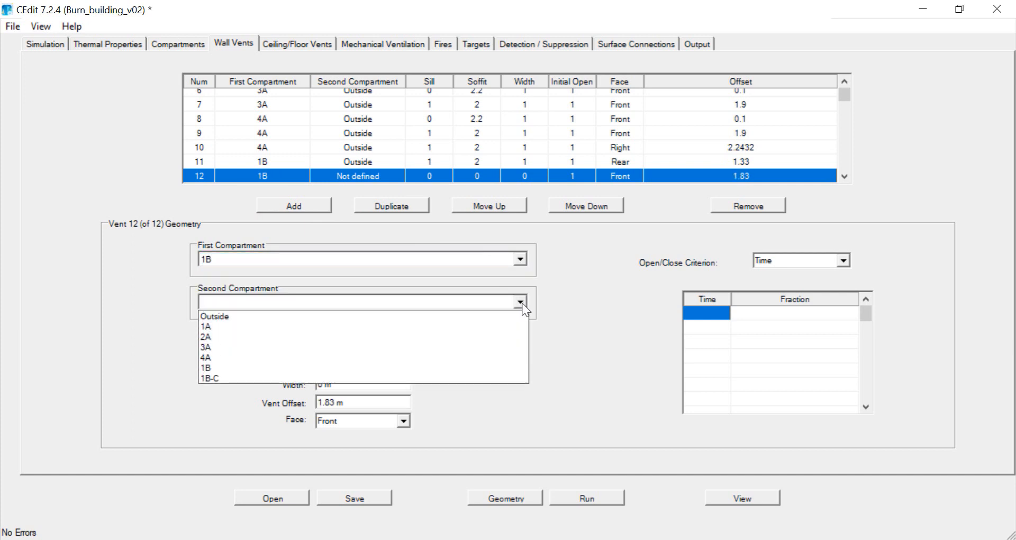
left_click(499, 375)
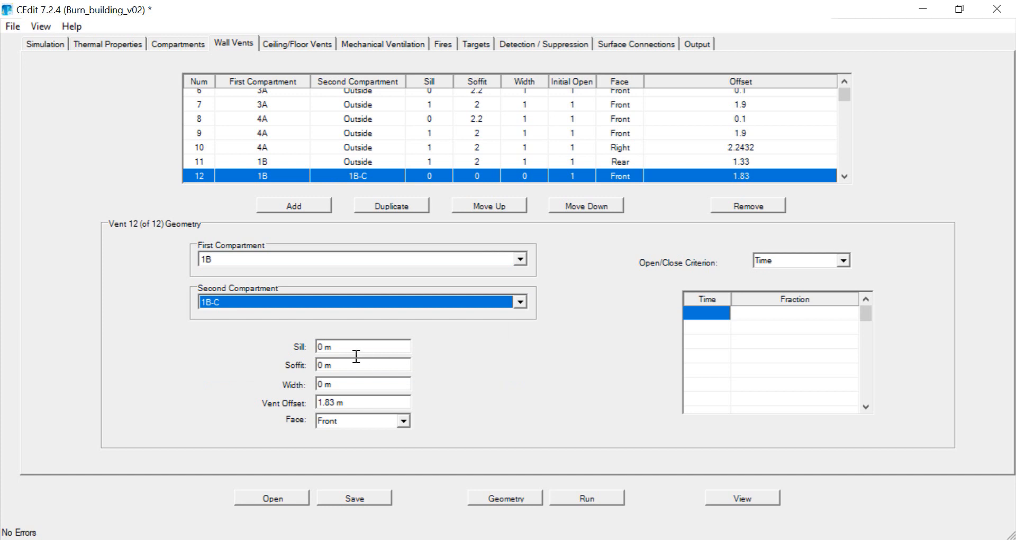
Give the 1B to 1B-C door a 2.2 m soffit, 1 m width and 0.1 m offset on the Left face, then save
double_click(322, 366)
type("2.2")
double_click(321, 385)
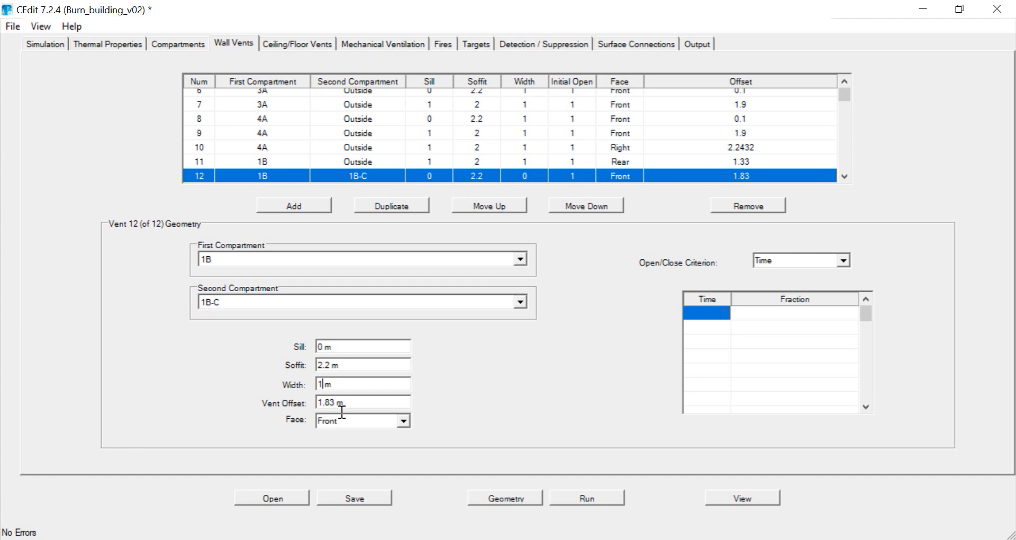
double_click(326, 403)
type("0.1")
left_click(405, 422)
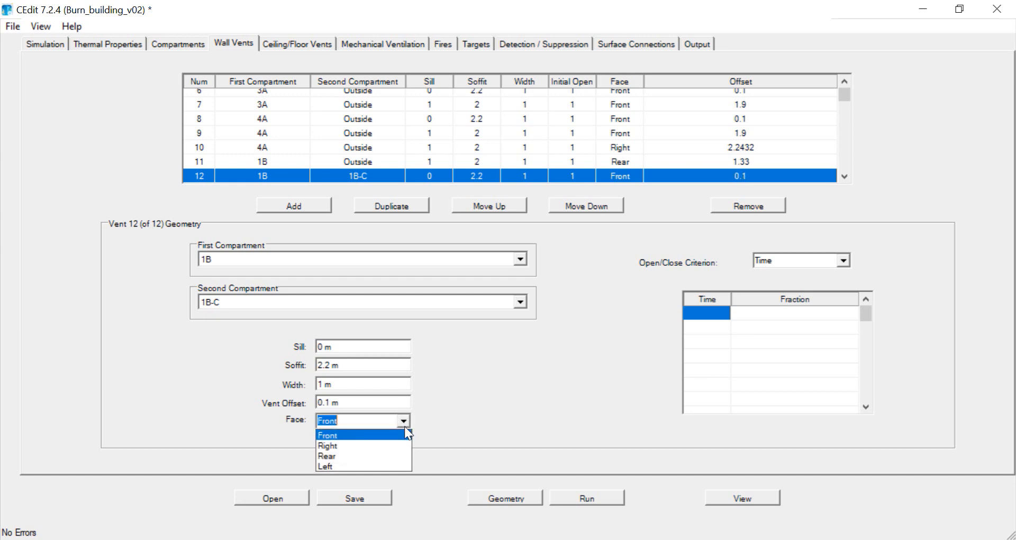
left_click(396, 461)
key("shift+Tab")
type("0.1")
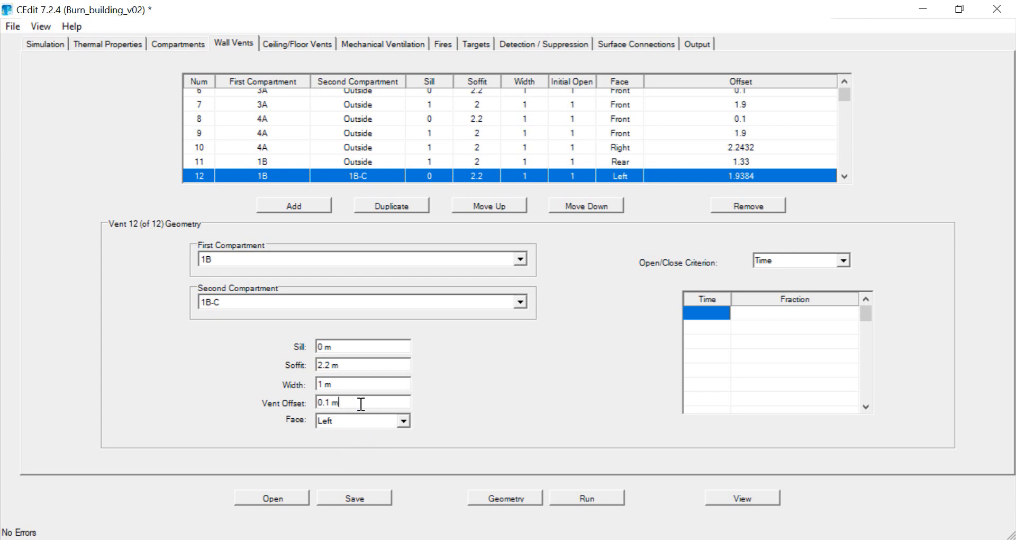
left_click(361, 500)
Check which wall of 1B holds the door to 1B-C in the 3D preview, then close the preview
left_click(517, 497)
left_click(767, 498)
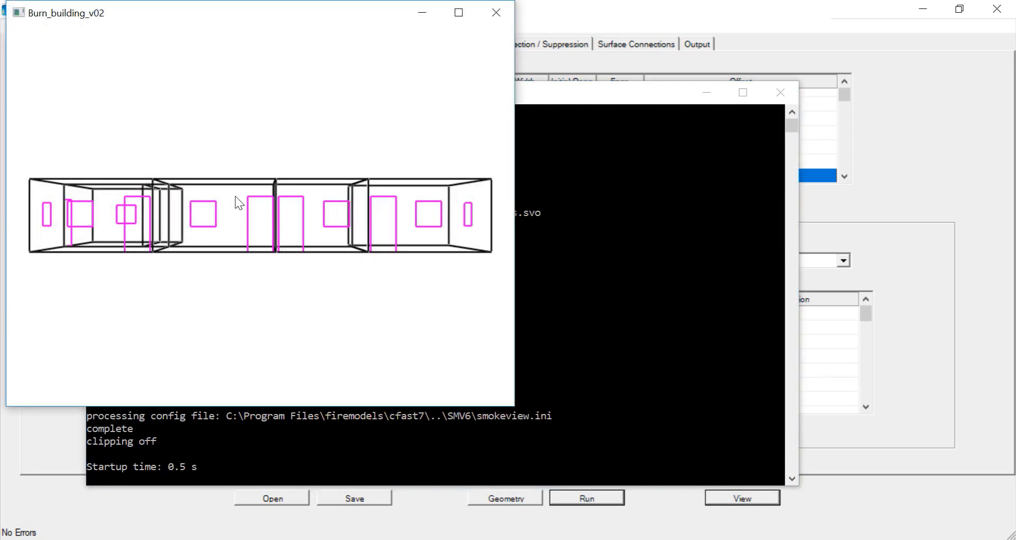
left_click_drag(236, 199, 236, 268)
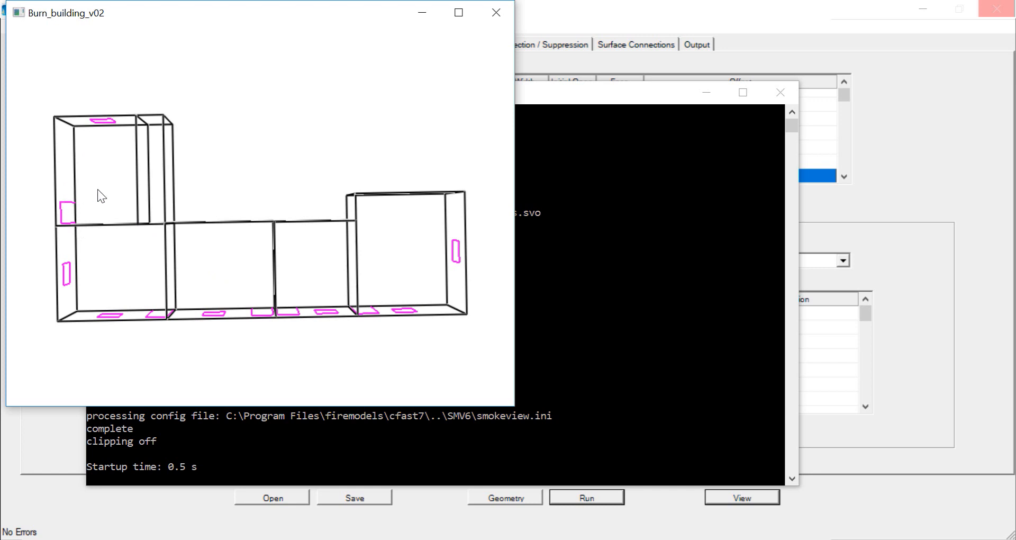
left_click(496, 12)
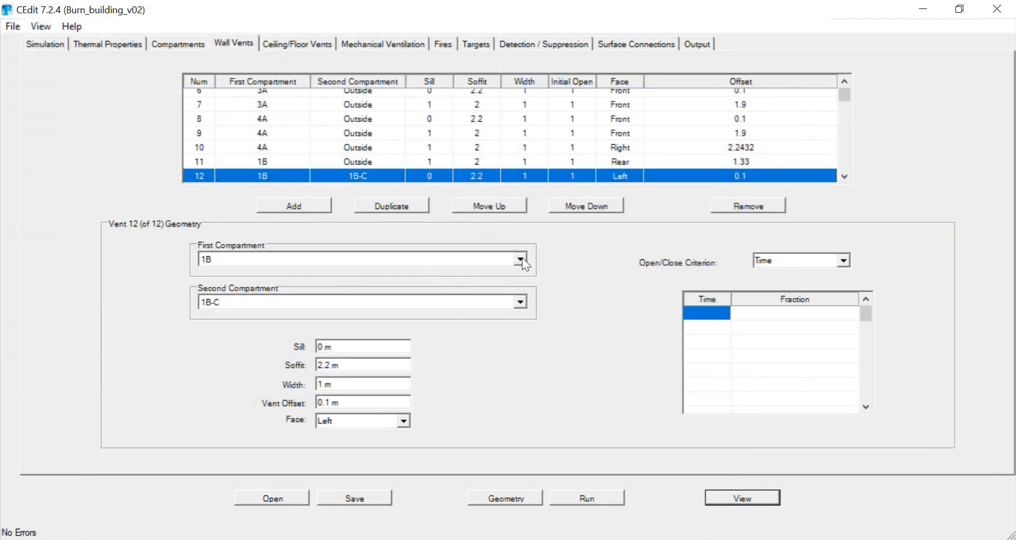
Swap the door vent's compartments so 1B-C is first and 1B is second, then save the model
left_click(522, 257)
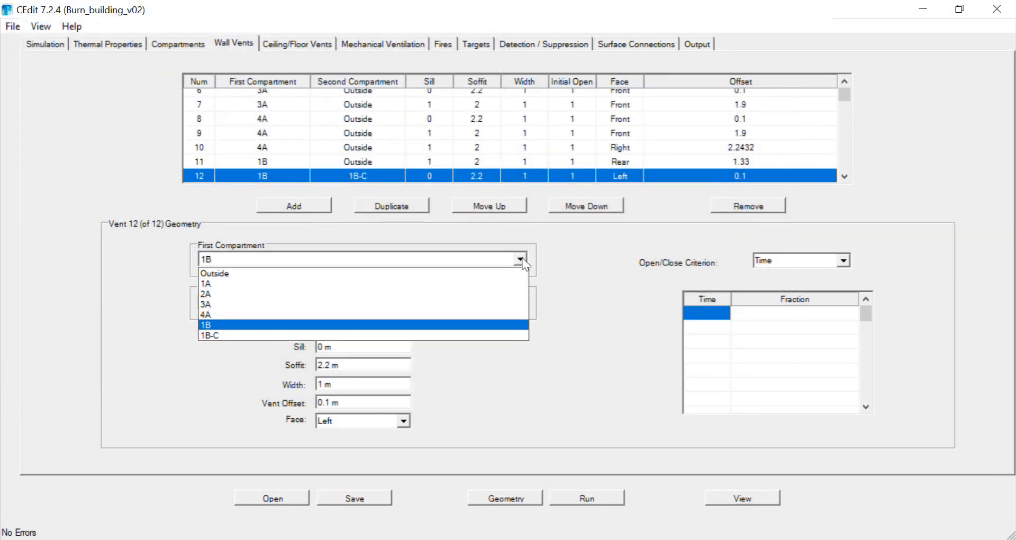
left_click(505, 336)
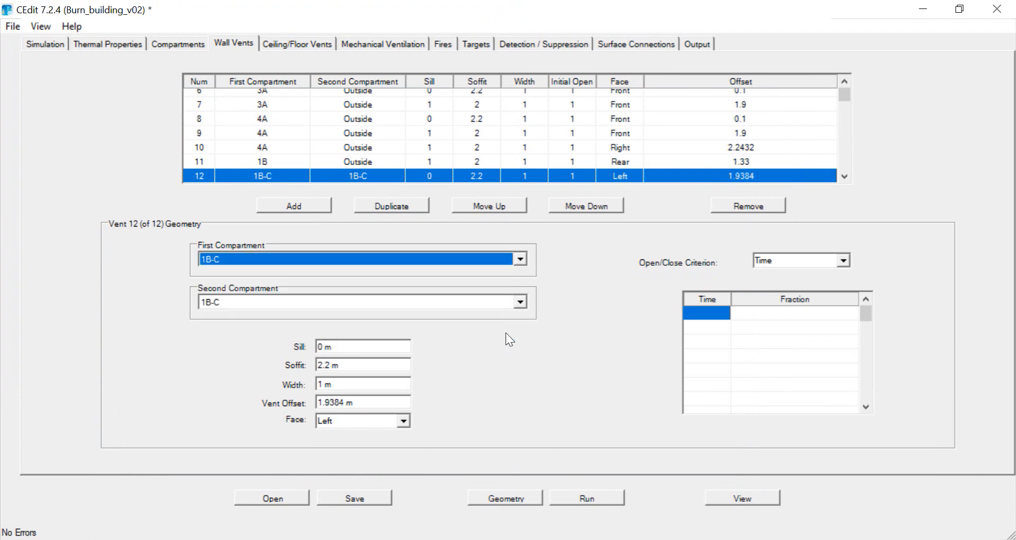
left_click(520, 302)
left_click(501, 367)
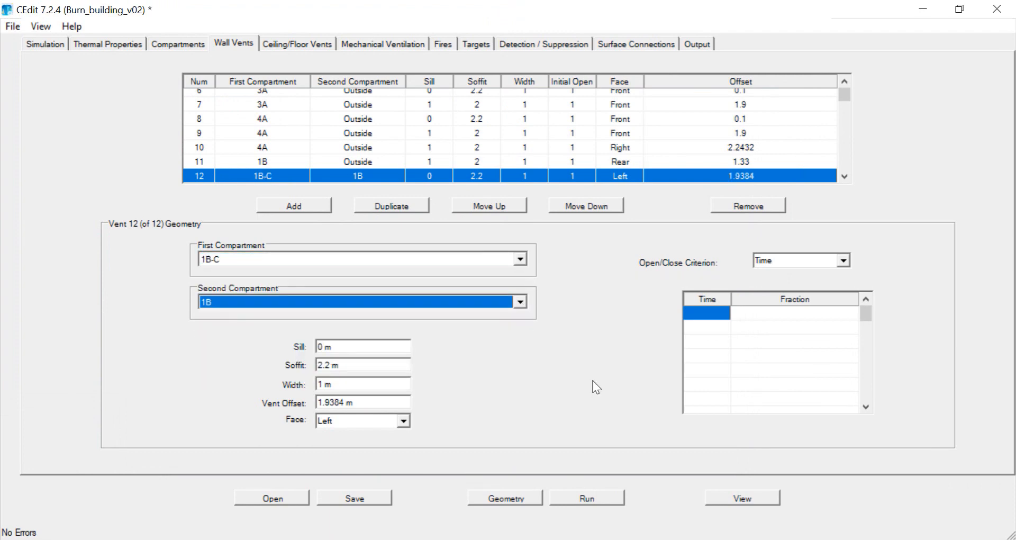
left_click(369, 502)
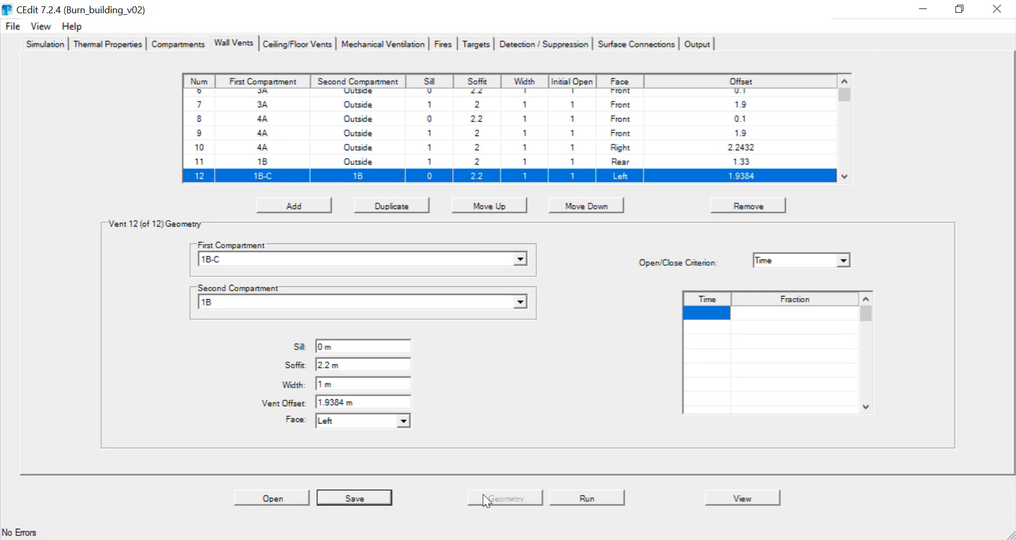
Examine the position of the swapped 1B-C to 1B door in the 3D preview from above
left_click(712, 500)
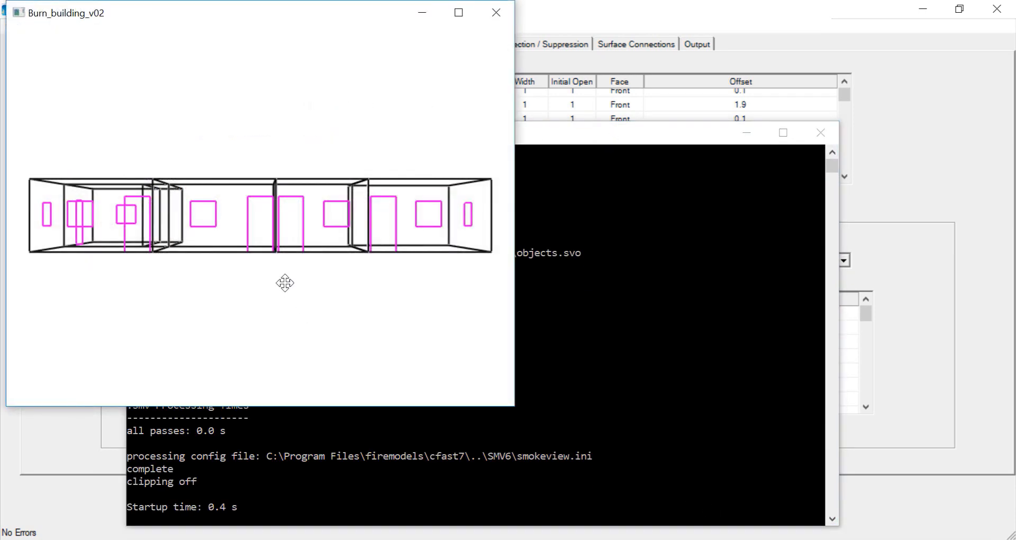
left_click_drag(285, 283, 261, 334)
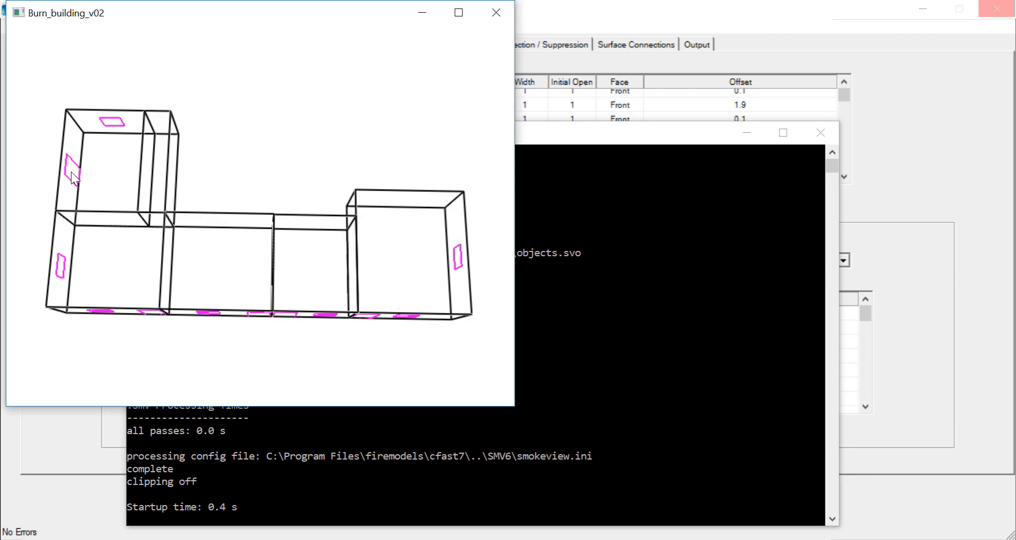
left_click_drag(138, 179, 209, 199)
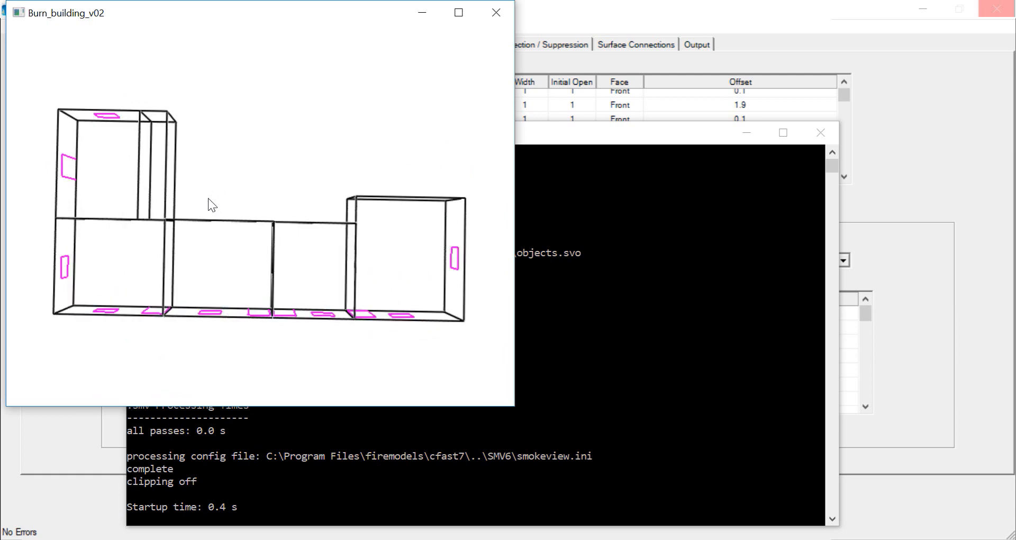
Move the 1B-C to 1B door to the Right face with a 0.1 m vent offset, and save the model
left_click(497, 13)
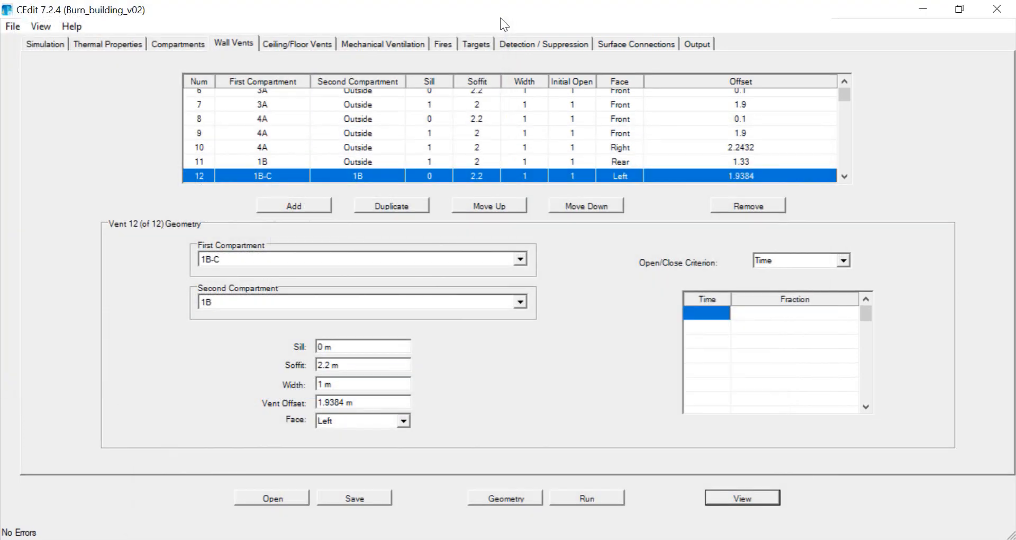
left_click(402, 421)
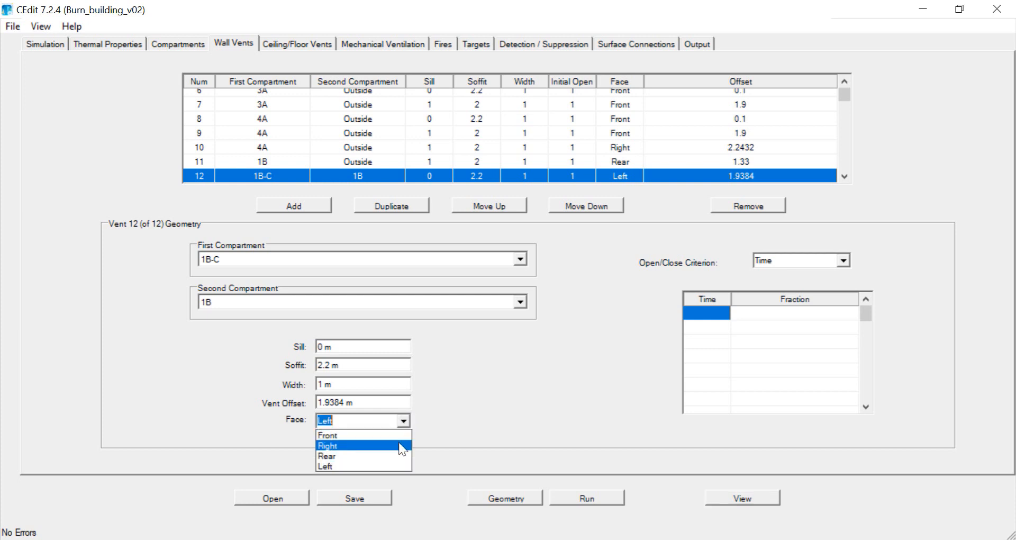
left_click(398, 444)
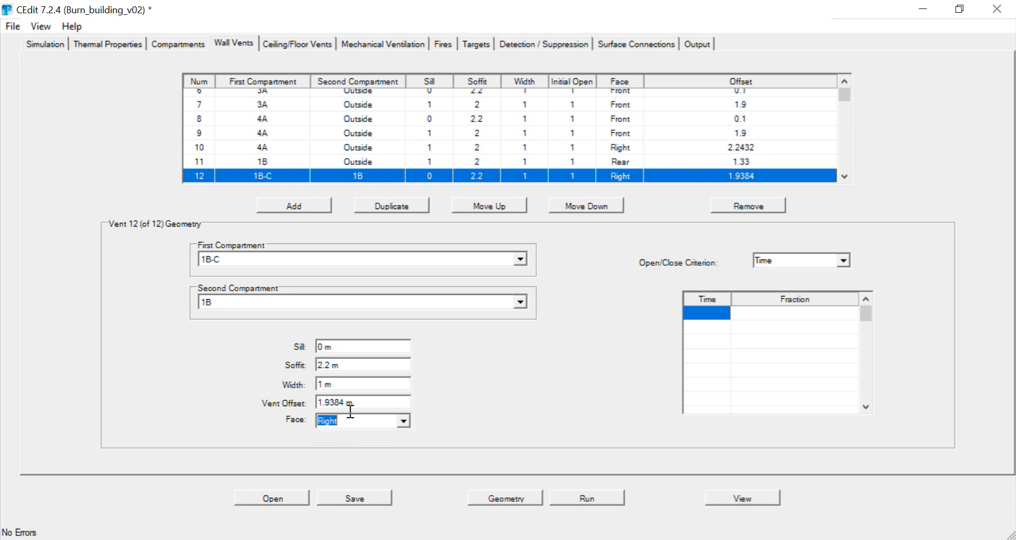
left_click_drag(345, 407, 324, 407)
type("0.1")
left_click(389, 390)
left_click(350, 503)
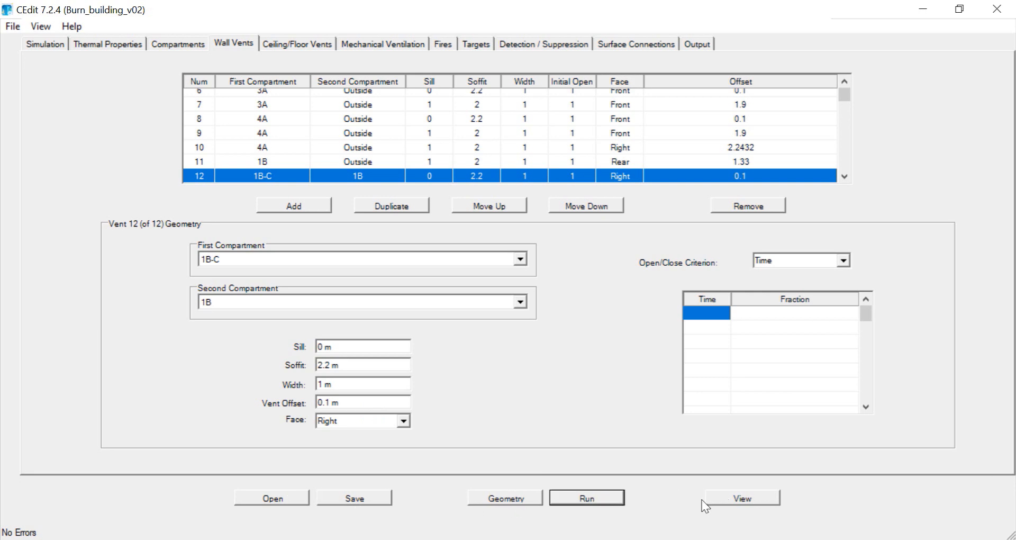
Check the 1B-C to 1B door position in the 3D preview and look at the practicum floor plan in Word
left_click(740, 504)
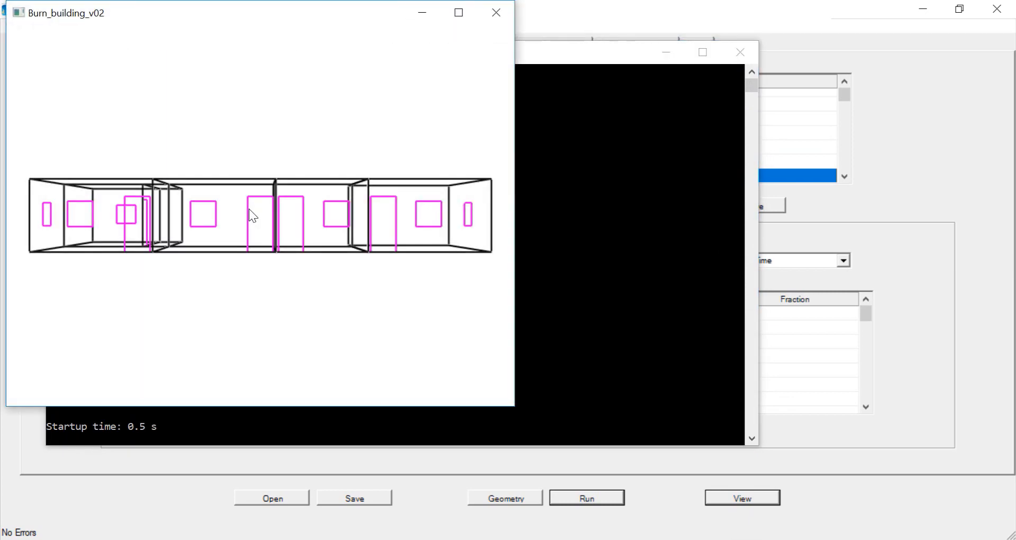
left_click_drag(249, 209, 272, 234)
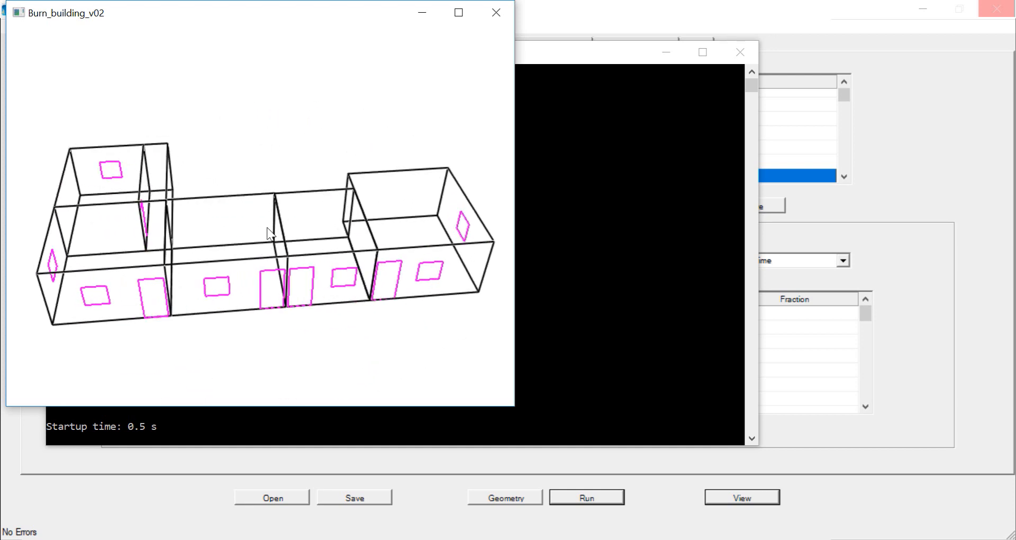
left_click(495, 13)
left_click(297, 539)
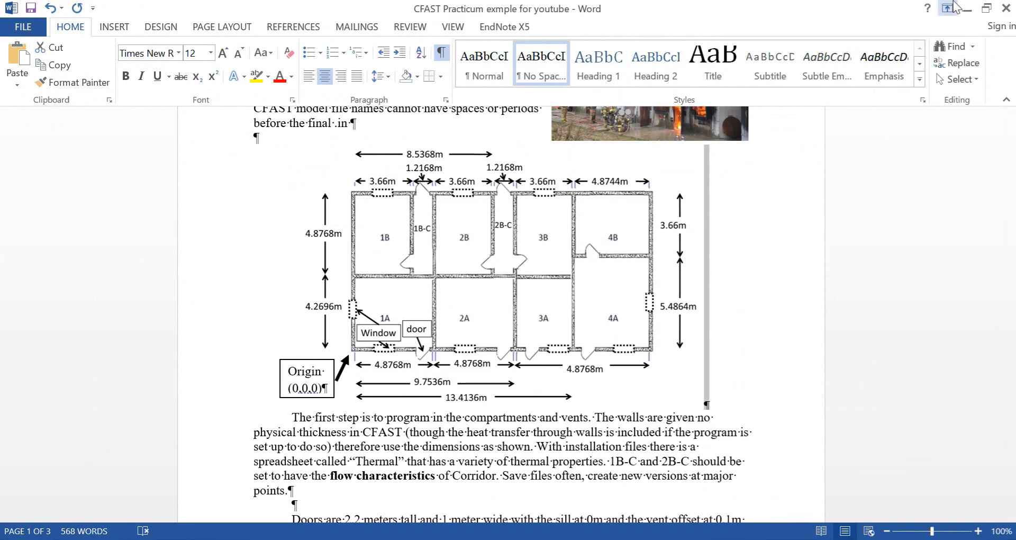
left_click(968, 9)
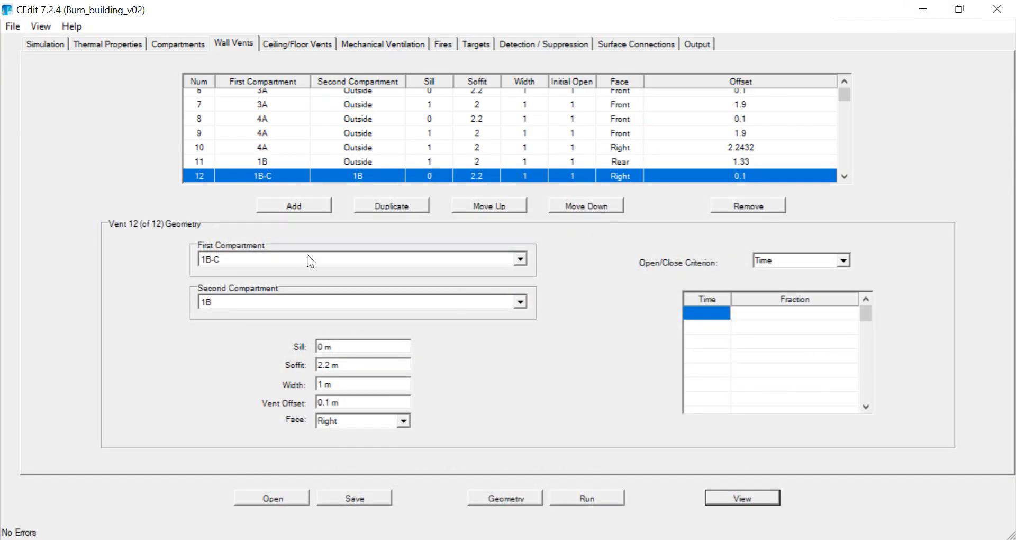
Add a wall vent with 1B-C as the first compartment and Outside as the second
left_click(309, 204)
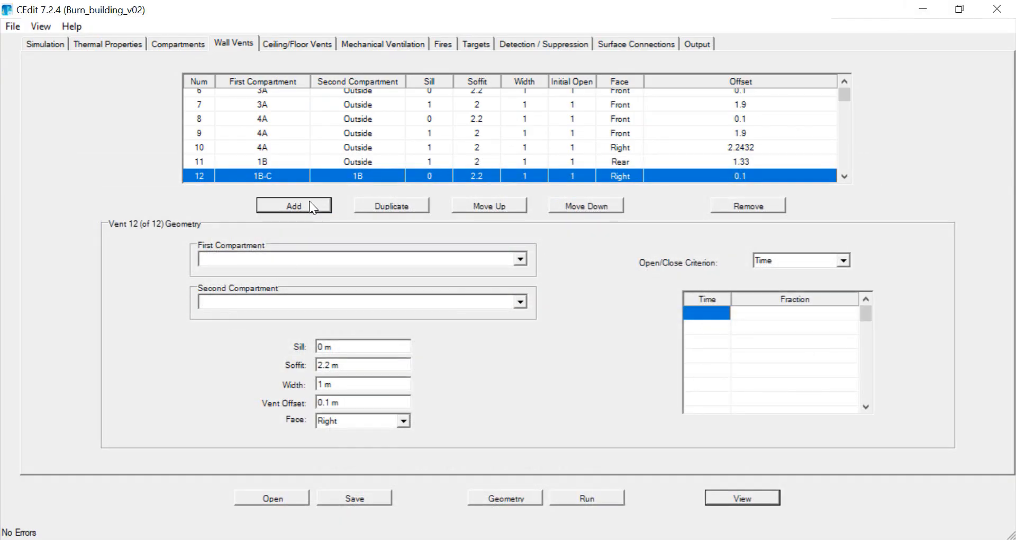
left_click(521, 260)
left_click(495, 340)
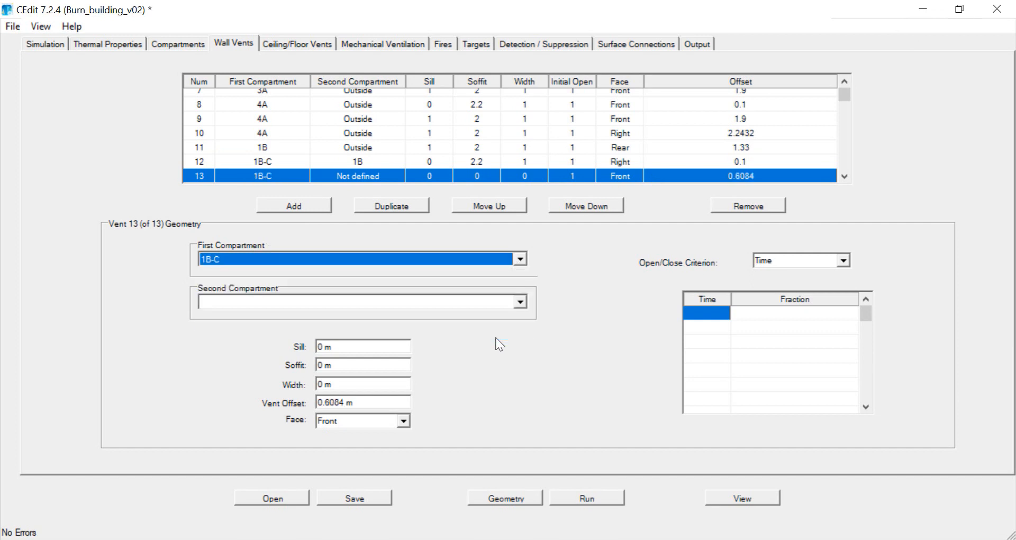
left_click(525, 300)
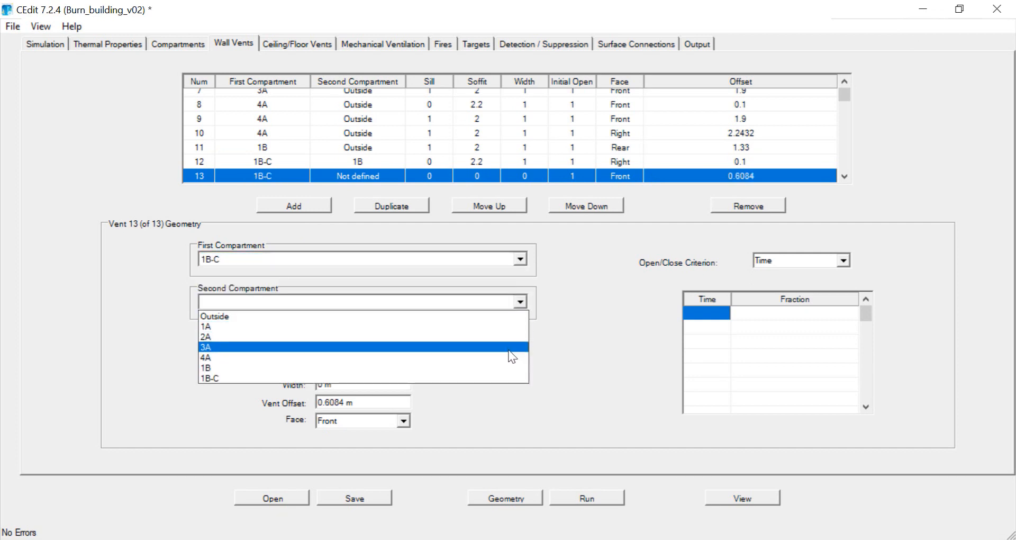
left_click(509, 319)
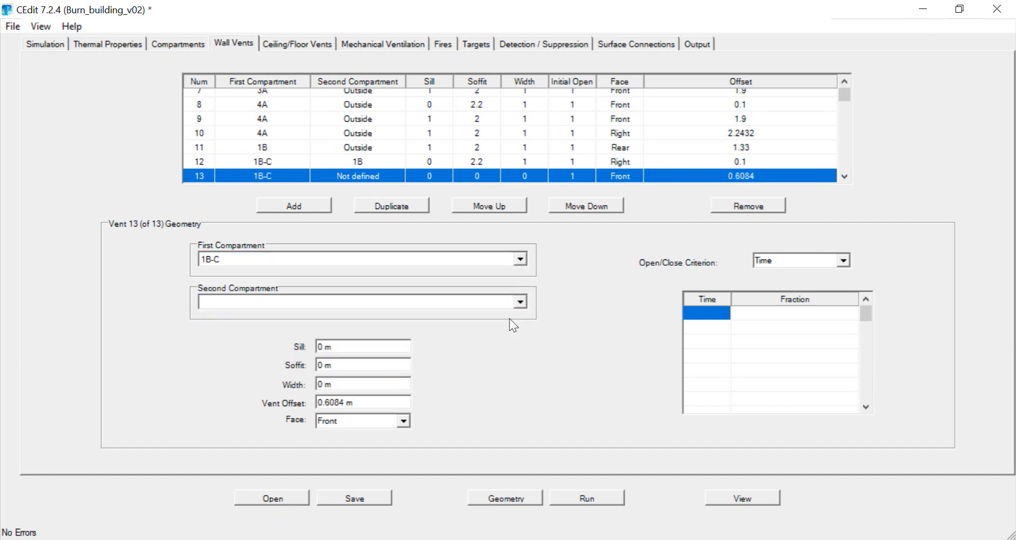
Give the 1B-C exterior door a 2.2 m soffit, 1 m width and 0.1 m offset on the Rear face, and save
double_click(319, 367)
type("2.2")
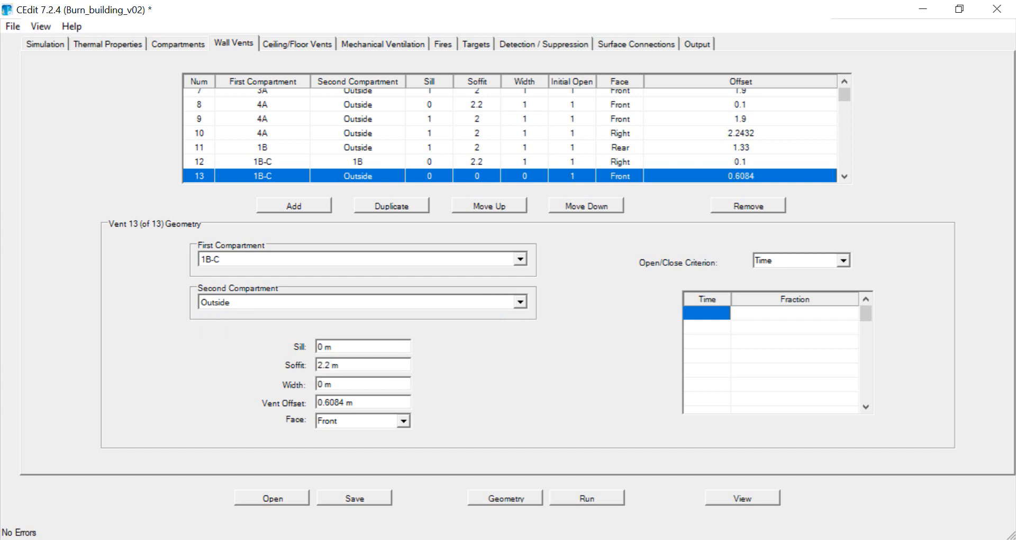
double_click(319, 385)
left_click(351, 407)
left_click(405, 421)
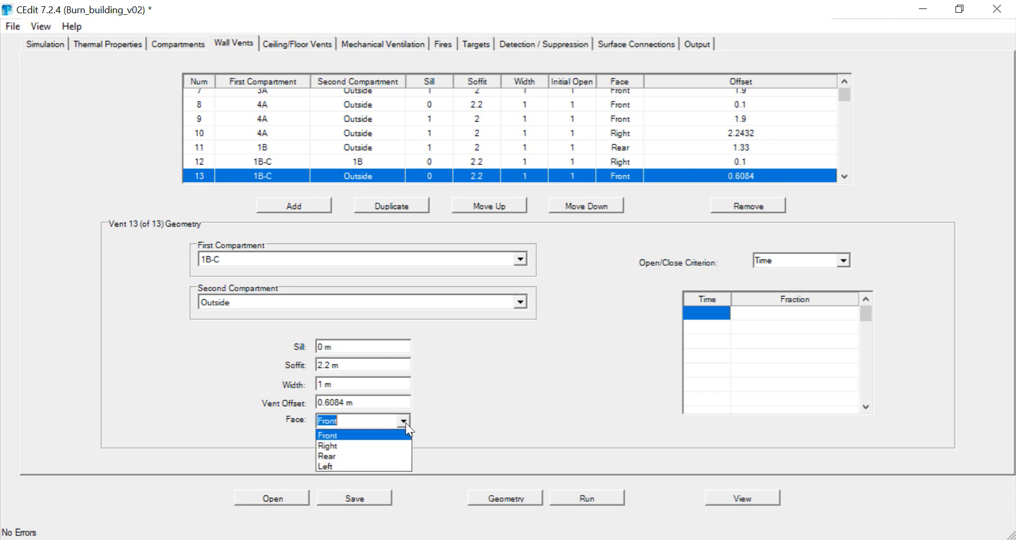
left_click(395, 456)
left_click(351, 409)
left_click_drag(351, 410, 330, 408)
key("BackSpace")
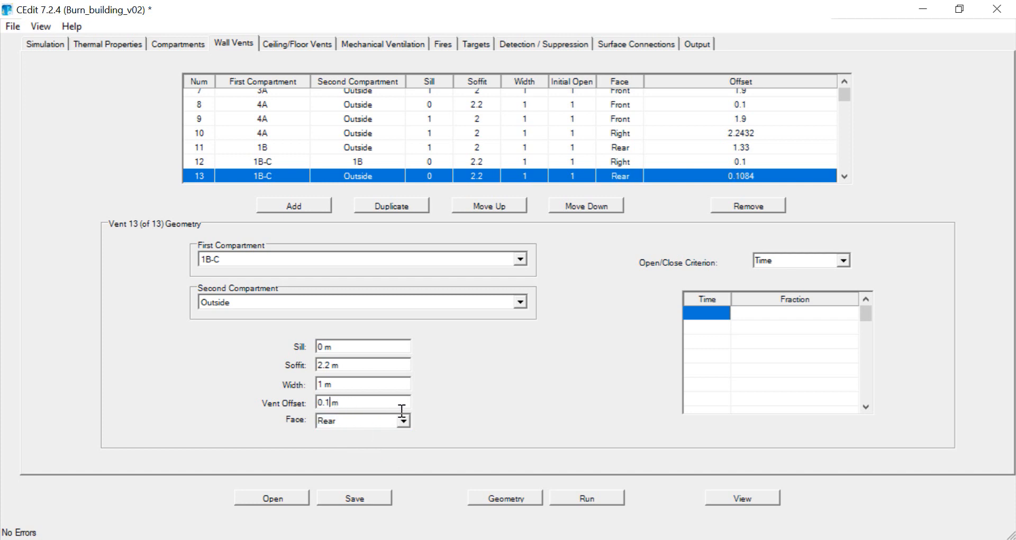
left_click(368, 503)
key("Tab")
Examine the exterior door of corridor 1B-C in the 3D preview, then close the preview
left_click(737, 496)
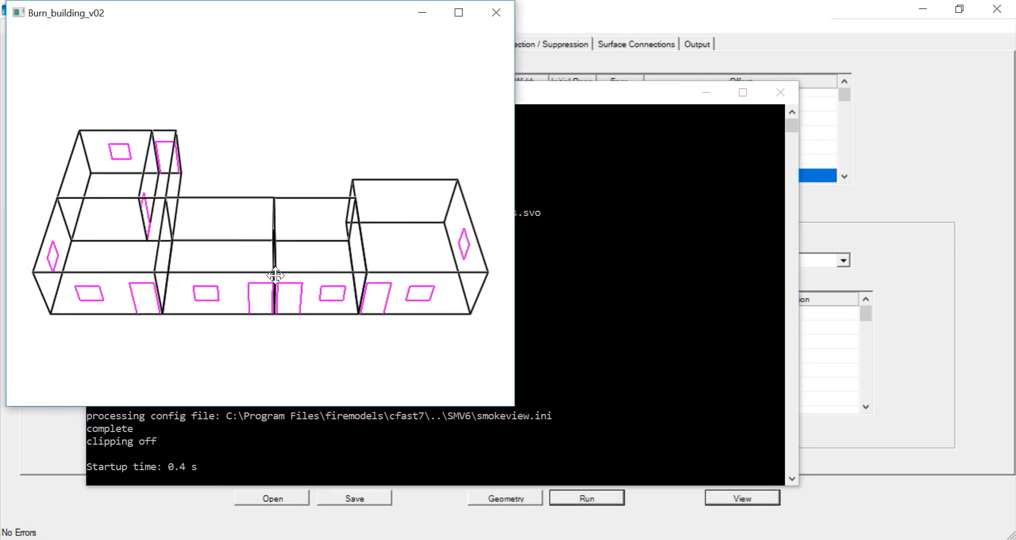
mouse_move(275, 276)
left_mouse_down()
mouse_move(275, 305)
mouse_move(275, 276)
mouse_move(263, 273)
left_mouse_up()
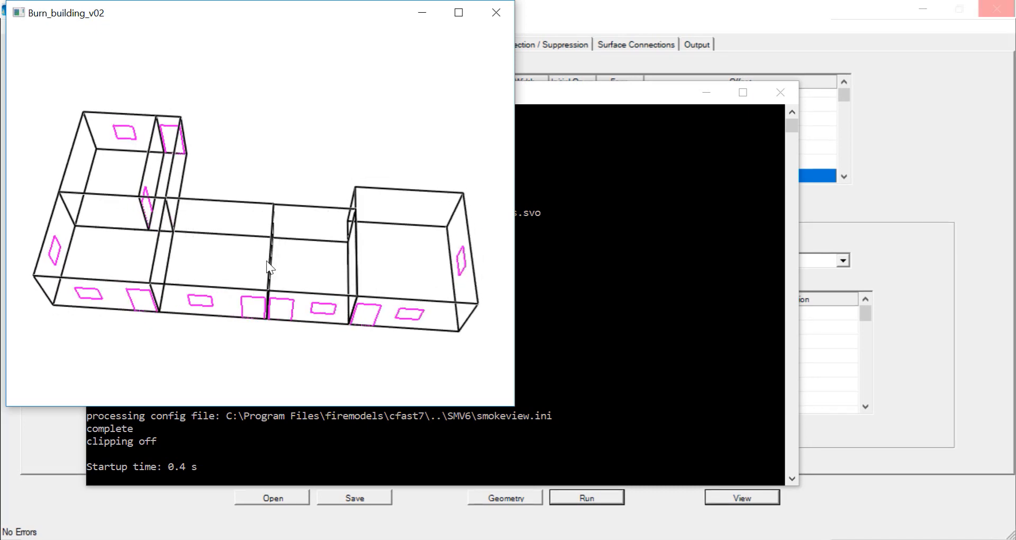
left_click(500, 13)
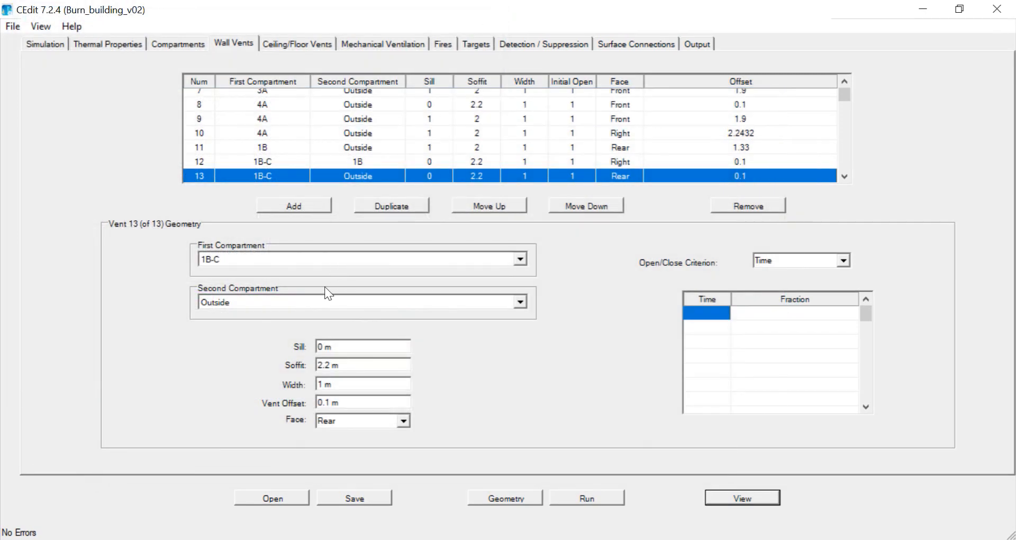
Add a compartment named 2B with a width of 3.66 m, depth of 4.8768 m and height of 2.9 m
left_click(177, 43)
left_click(293, 189)
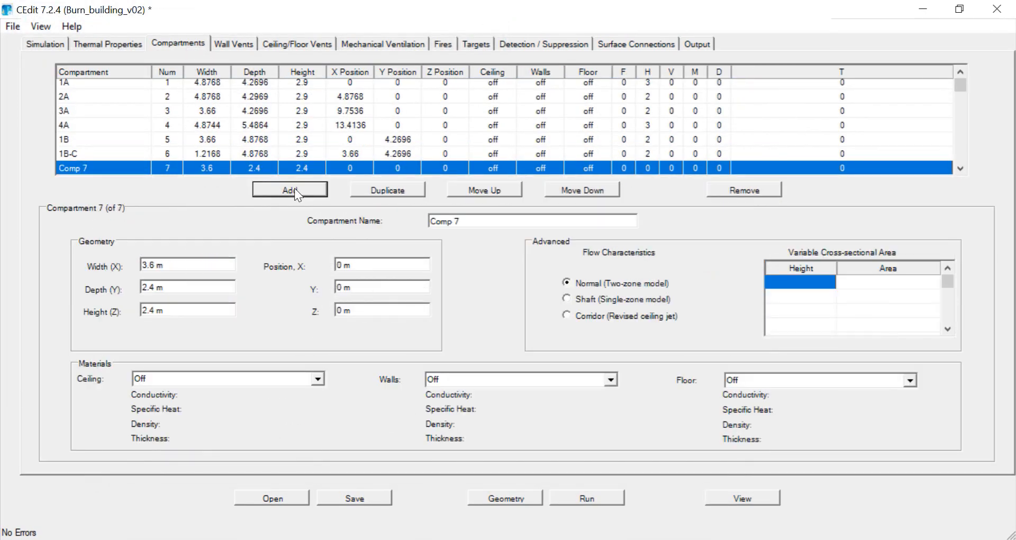
left_click_drag(503, 221, 426, 230)
type("2B")
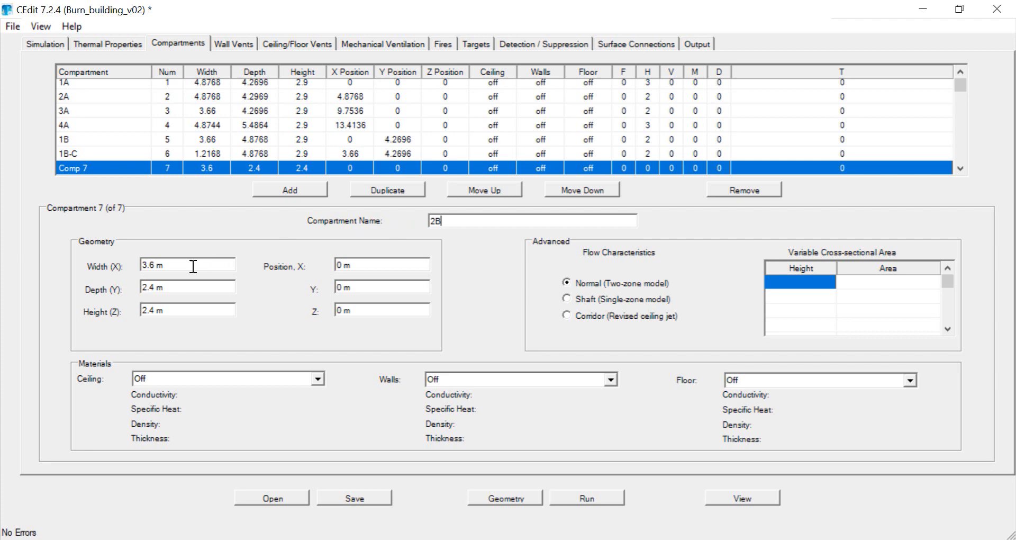
left_click(163, 272)
left_click_drag(162, 289, 133, 285)
type("4.8768")
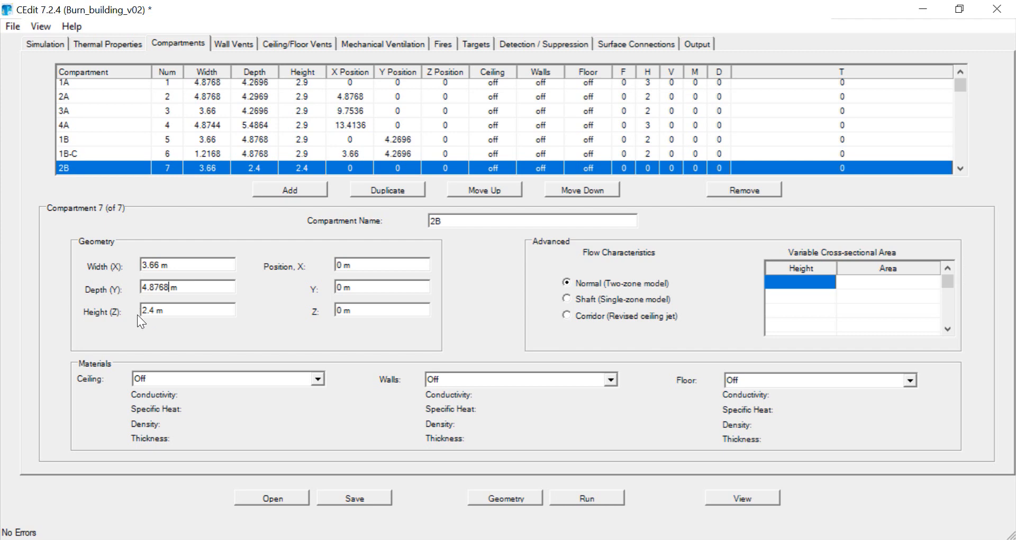
left_click_drag(150, 311, 154, 311)
type("9")
Position compartment 2B at X 4.8768 m and Y 4.2696 m, and save the model
key("Tab")
type("4.8768")
left_click(348, 292)
double_click(340, 291)
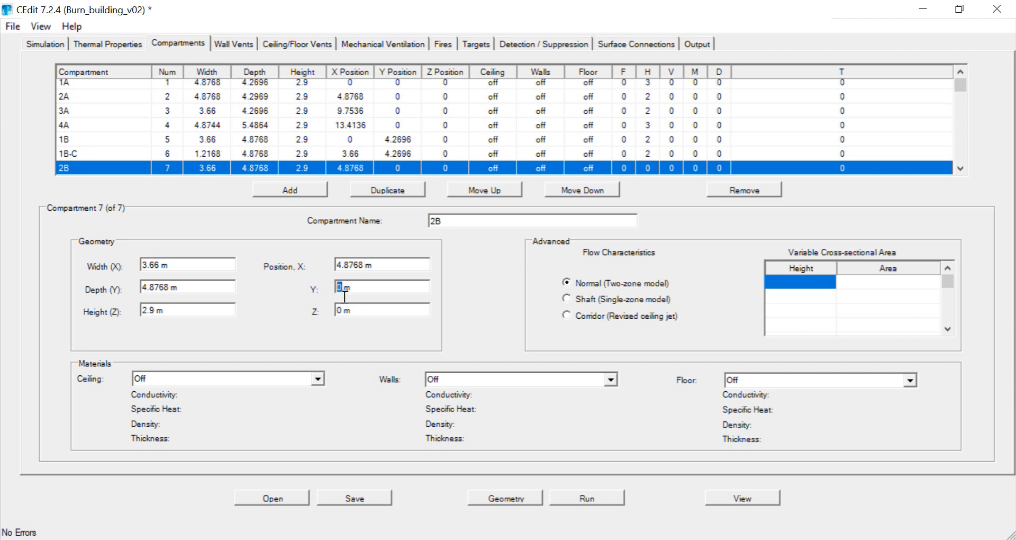
type("4.2696")
left_click(370, 496)
Check the placement of compartment 2B beside corridor 1B-C in the 3D preview, then close the preview
left_click(511, 498)
left_click(730, 498)
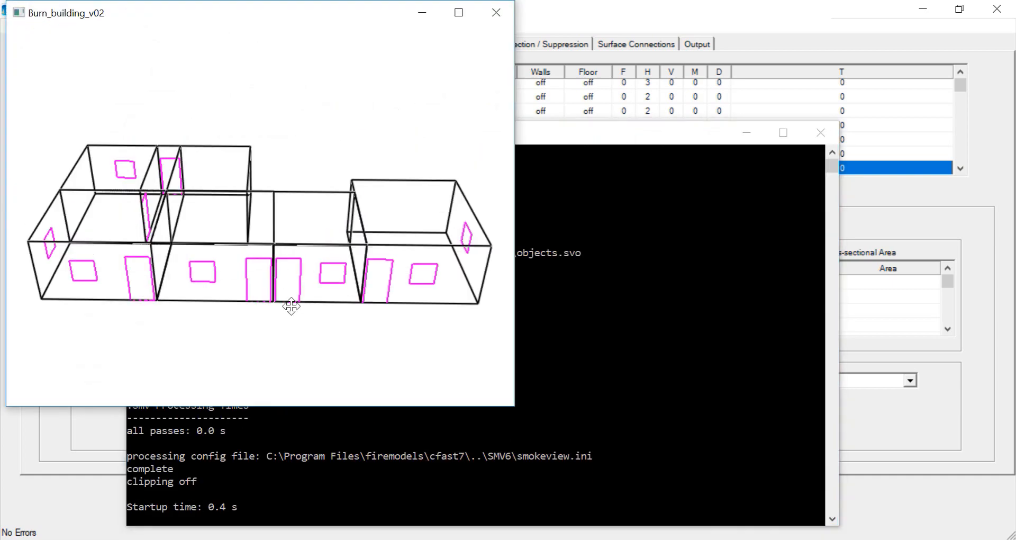
mouse_move(291, 306)
left_mouse_down()
mouse_move(288, 338)
mouse_move(293, 310)
left_mouse_up()
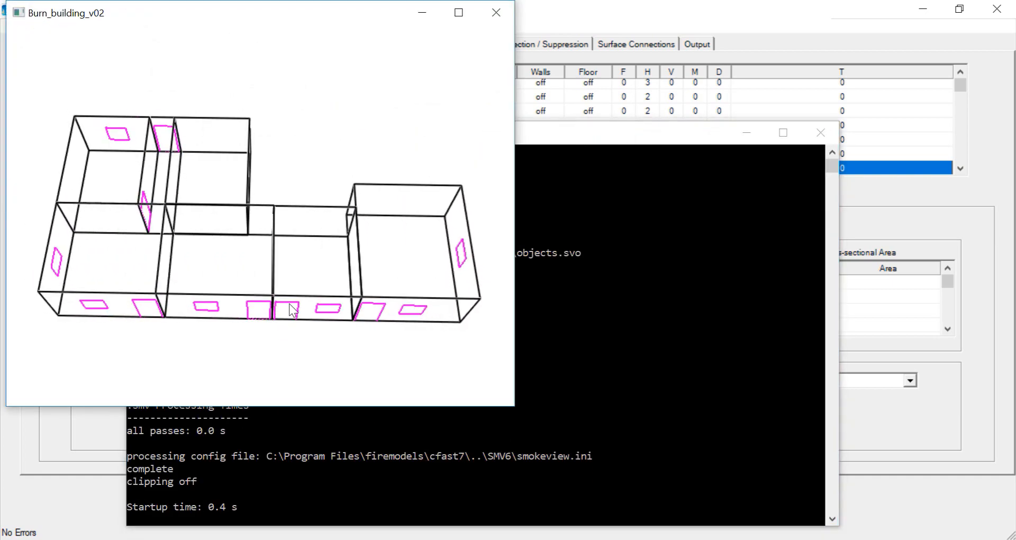
left_click(496, 13)
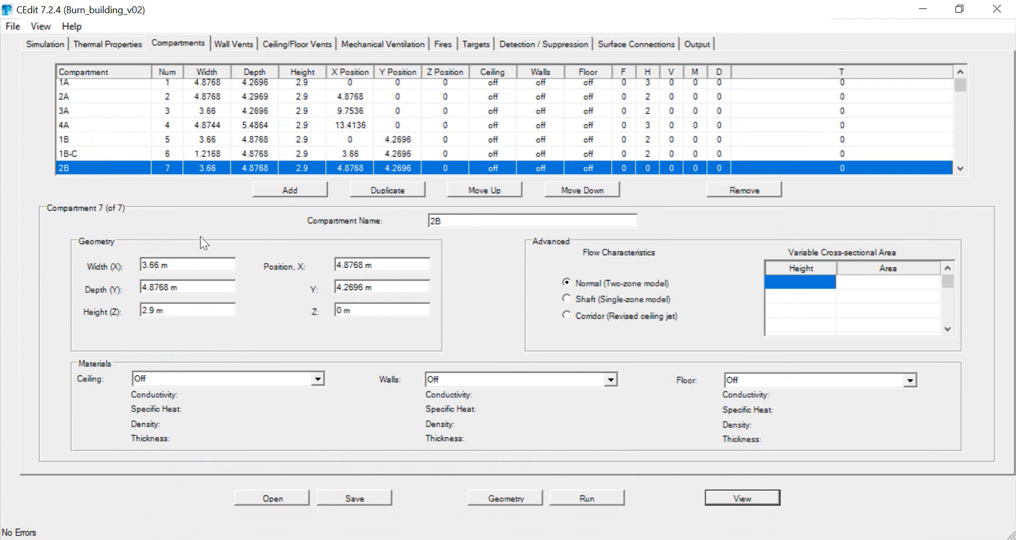
Add a wall vent from compartment 2B to Outside
left_click(234, 42)
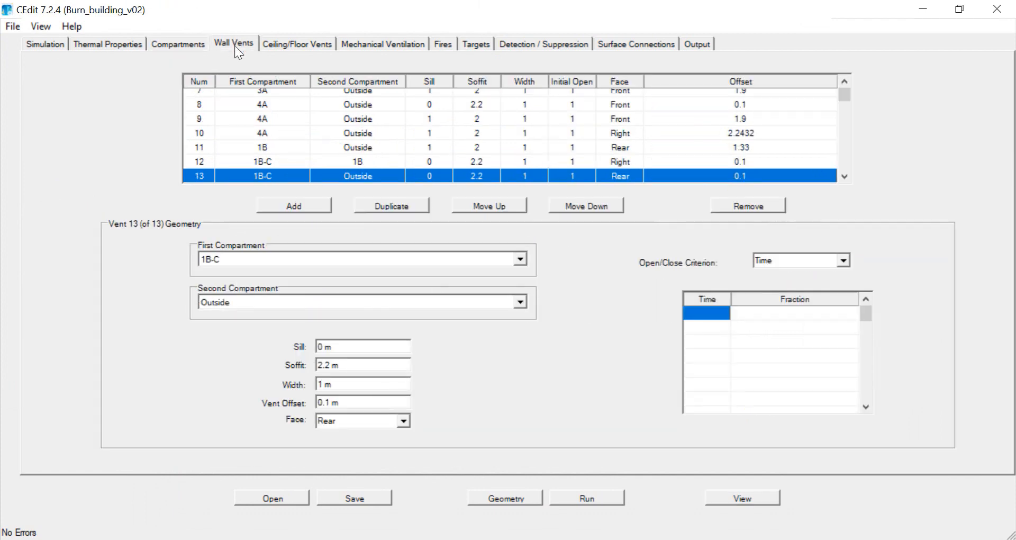
left_click(304, 208)
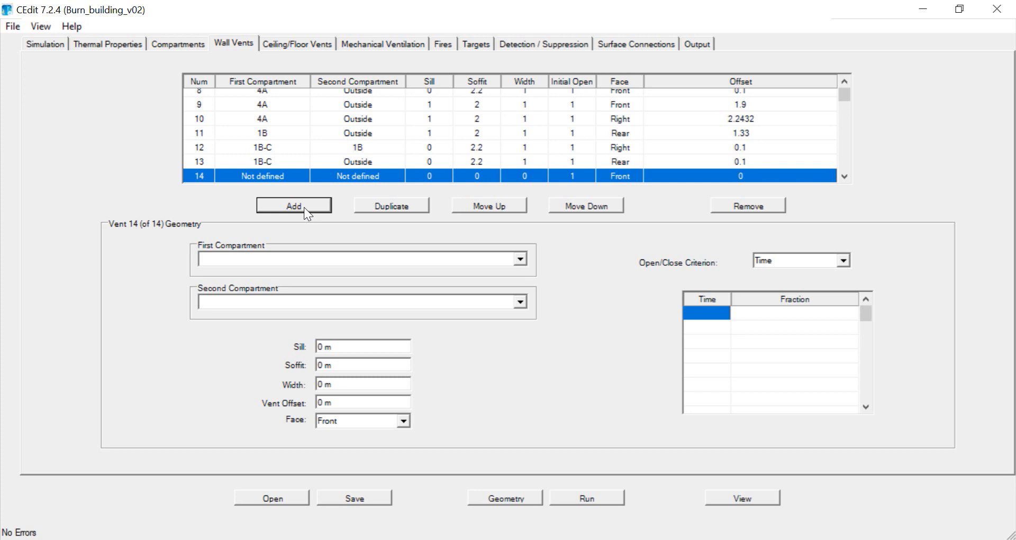
left_click(522, 258)
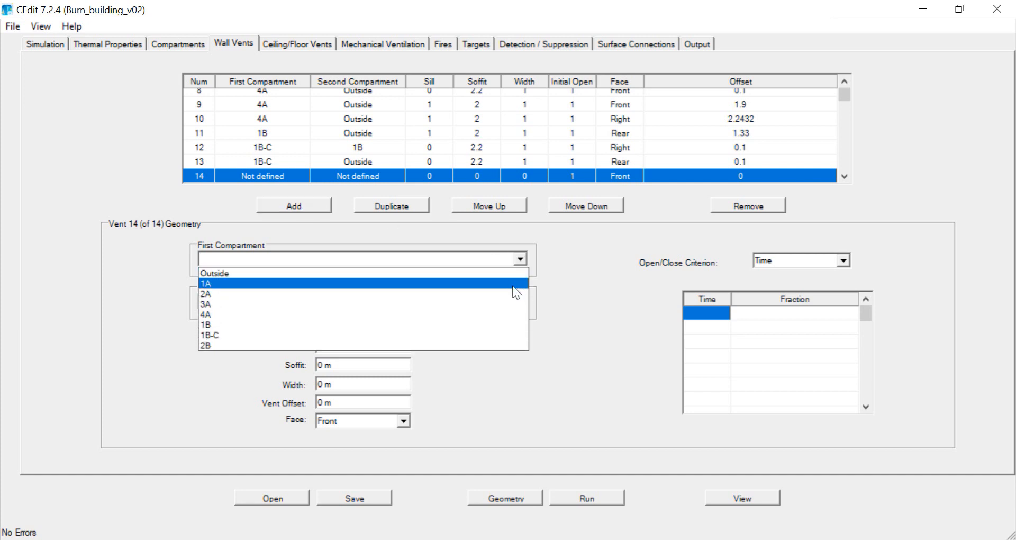
left_click(501, 344)
left_click(522, 303)
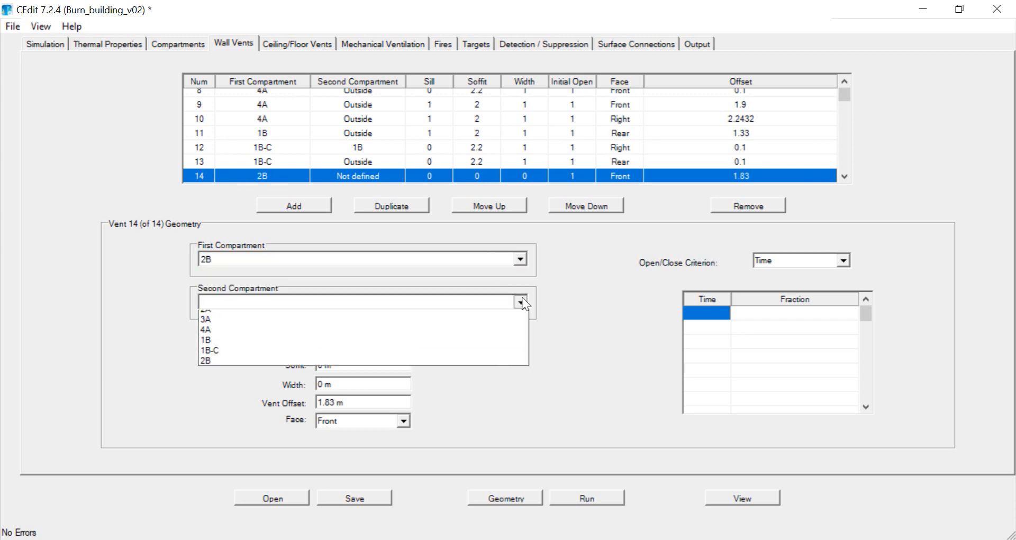
left_click(487, 317)
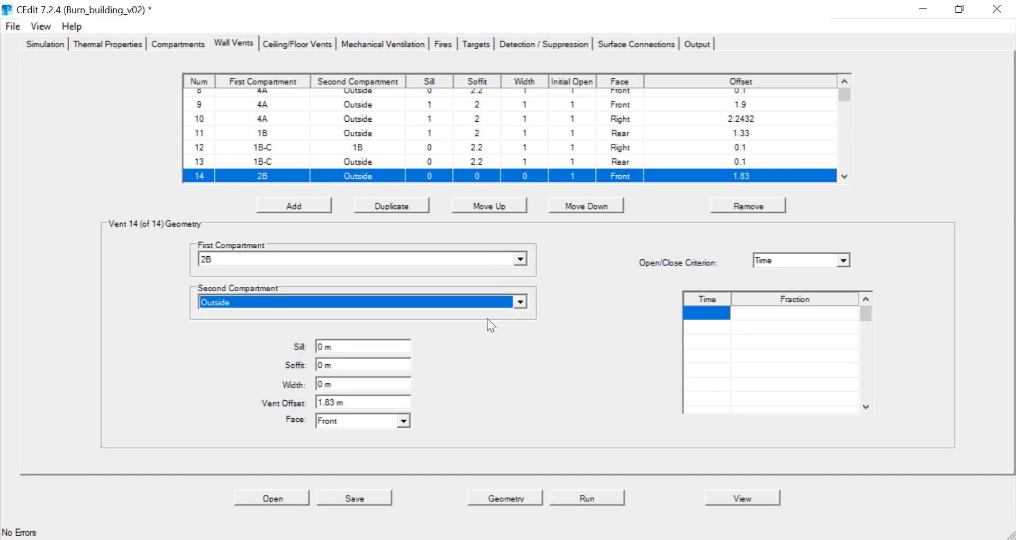
Give the 2B exterior window a 1 m sill, 2 m soffit and 1 m width on the Rear face
left_click(324, 347)
left_click_drag(324, 347, 314, 369)
type("1")
type("2")
left_click_drag(324, 385, 315, 386)
left_click(390, 425)
left_click(410, 425)
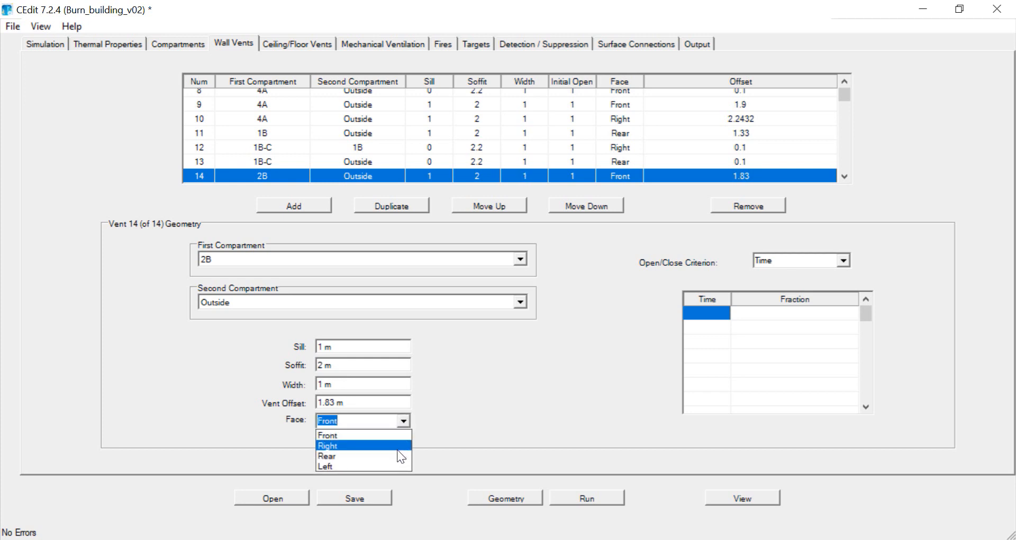
left_click(397, 450)
left_click_drag(335, 402, 325, 403)
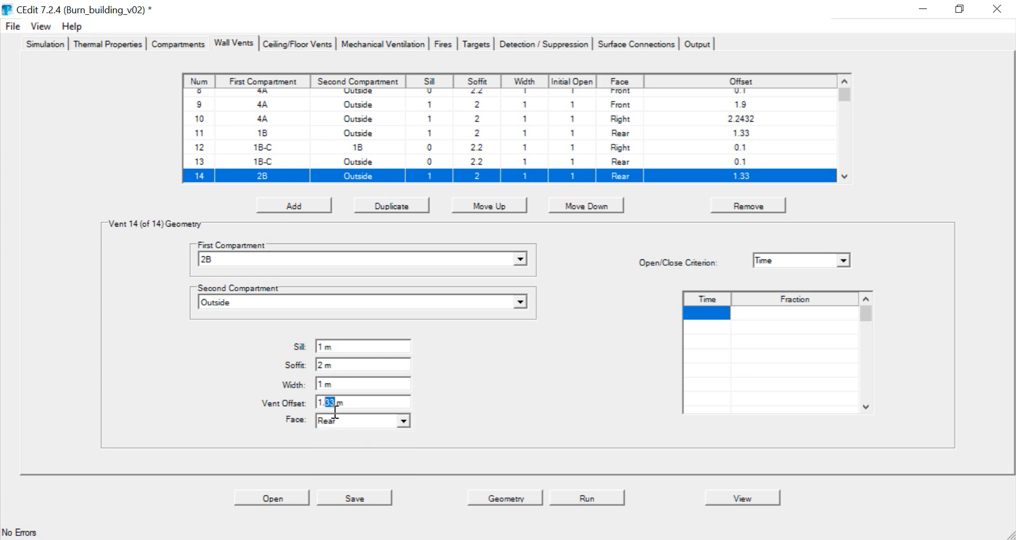
type("5")
Add another compartment to the model and name it 2B-C
left_click(191, 44)
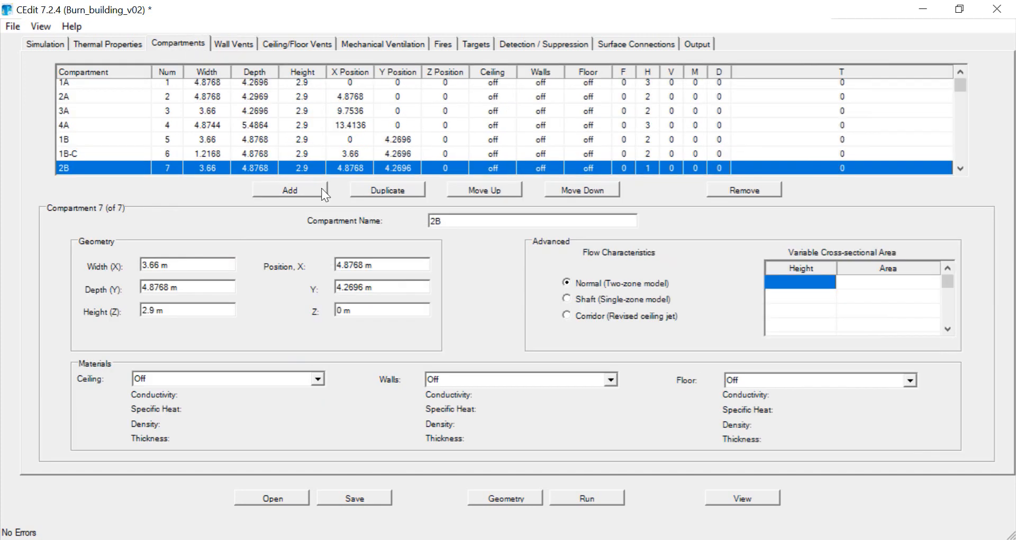
left_click(310, 186)
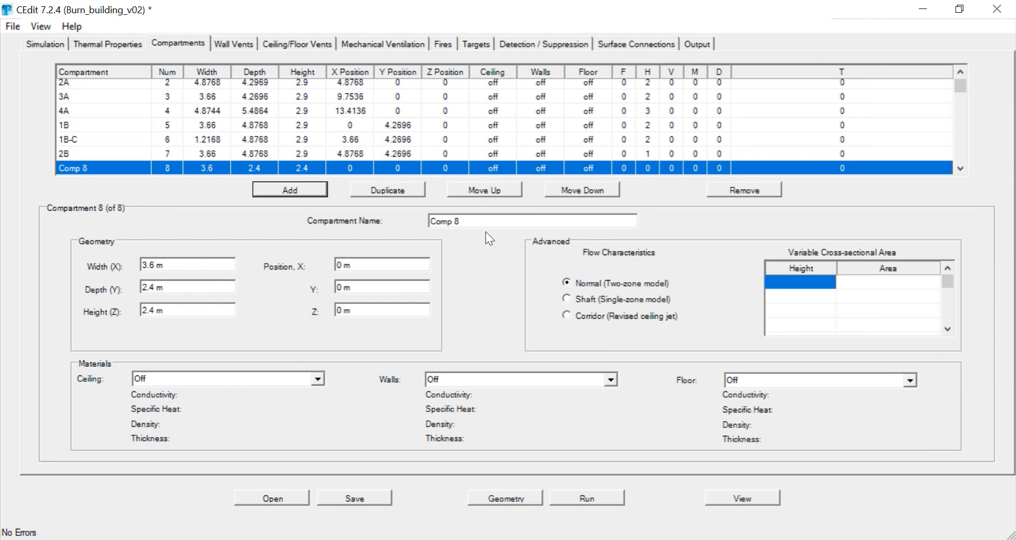
left_click_drag(466, 221, 401, 220)
type("2B-C")
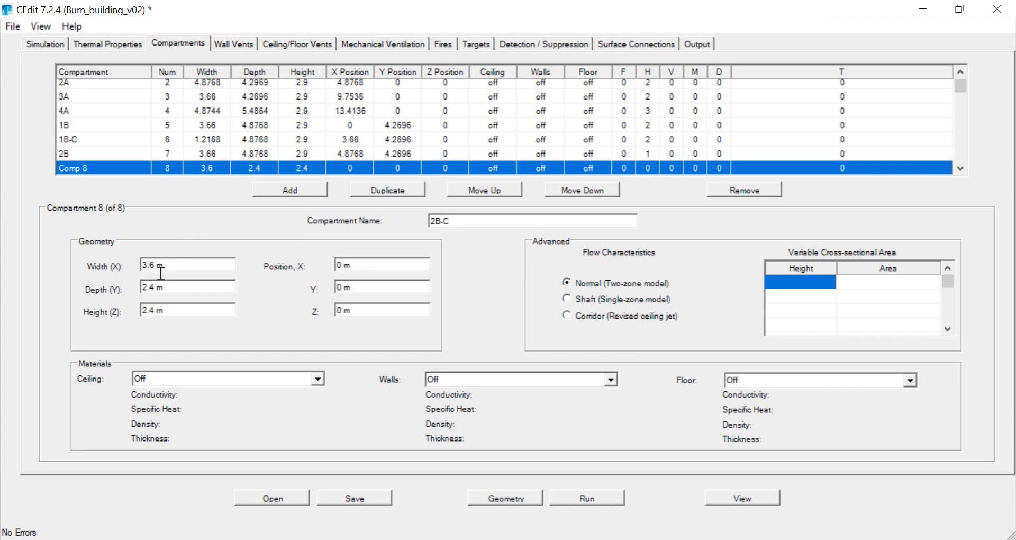
Size compartment 2B-C with width 1.2168 m, depth 4.8768 m and height 2.9 m
left_click_drag(155, 271, 138, 271)
type("1.2168")
double_click(148, 288)
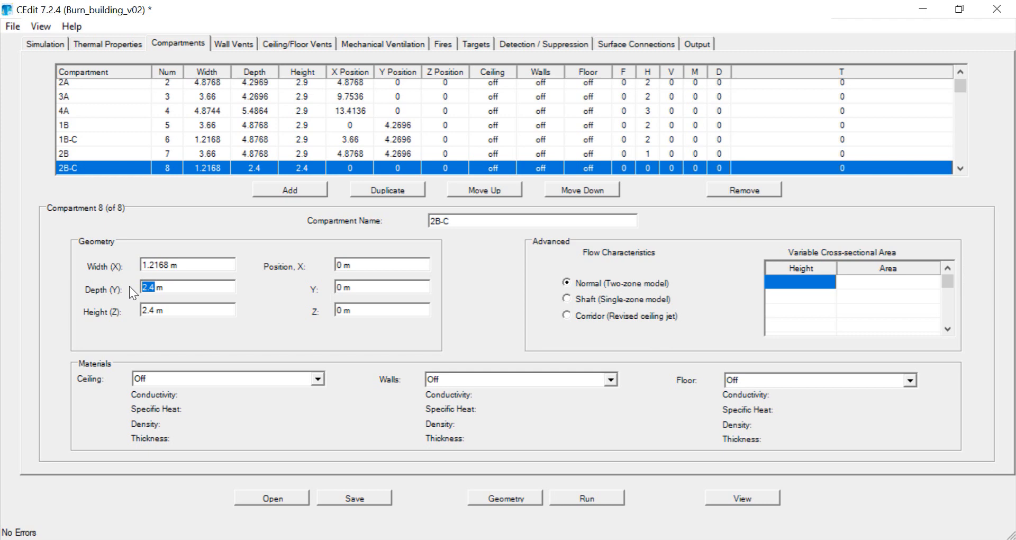
type("4.8768")
left_click_drag(149, 311, 154, 311)
type("9")
Using the floor plan in the Word practicum document, position compartment 2B-C at X 8.5368 m and Y 4.2696 m, and save the model
double_click(344, 268)
key("alt+Tab")
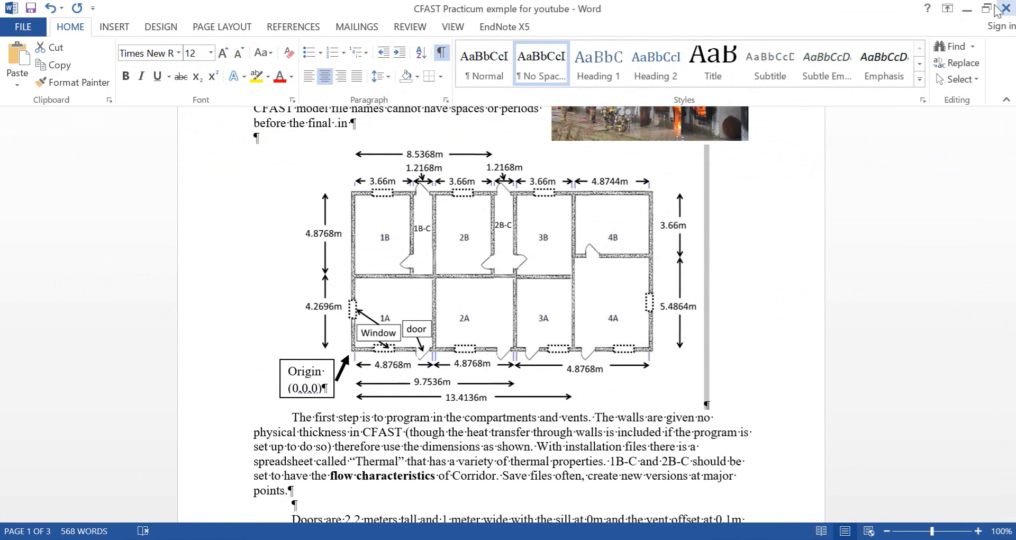
left_click(969, 11)
type("8.")
type("53")
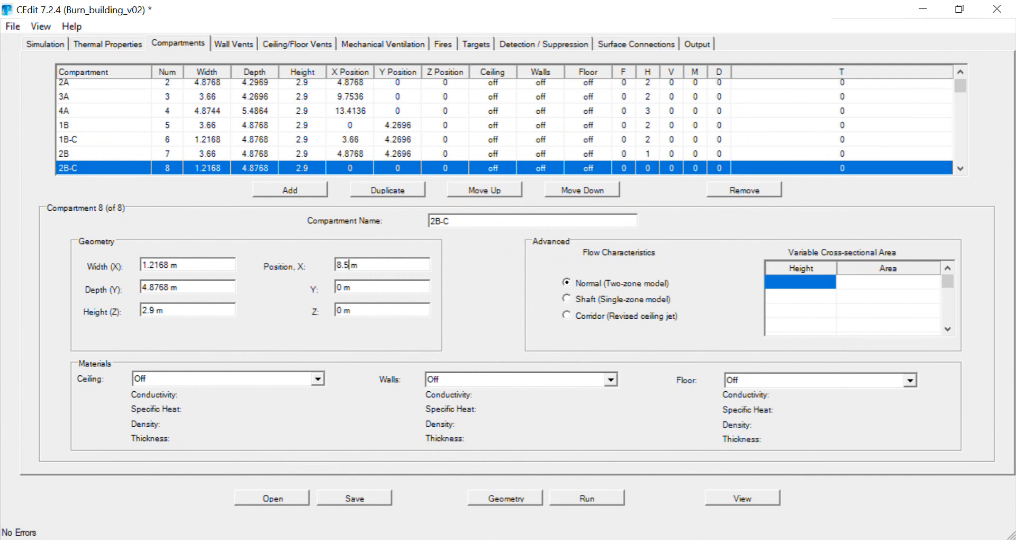
type("68")
double_click(340, 287)
type("4.2696")
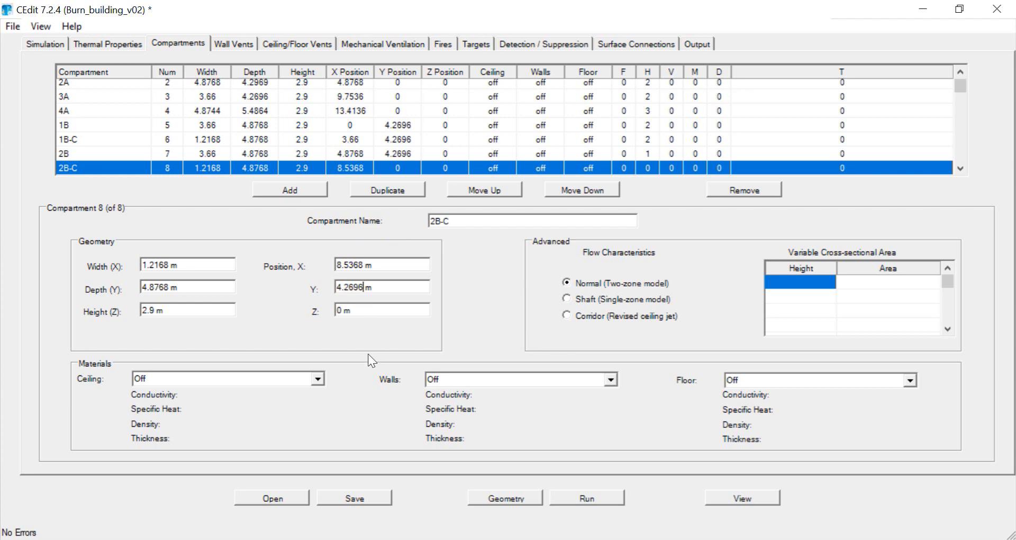
left_click(373, 498)
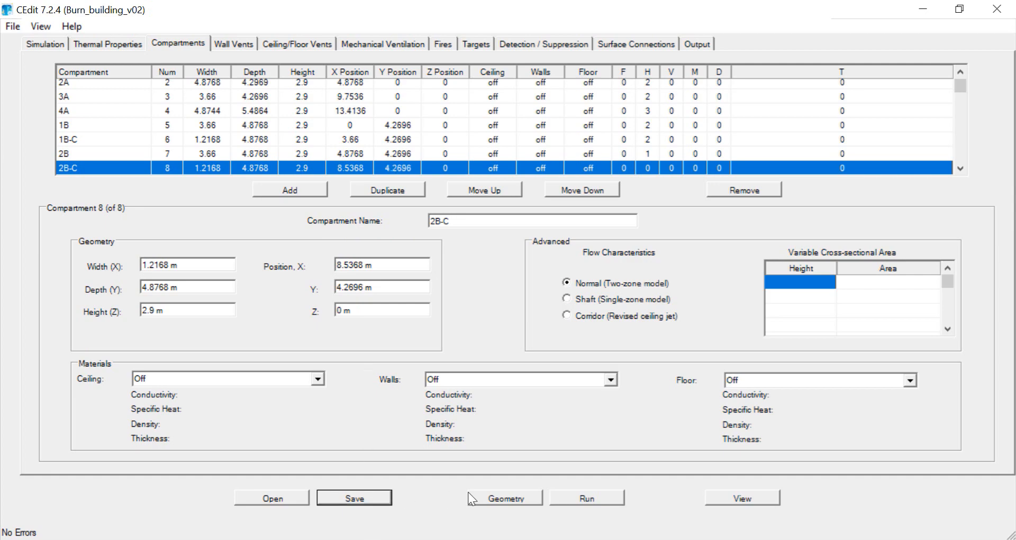
Check the placement of compartment 2B-C beside 2B in the 3D preview, then close the preview
left_click(732, 498)
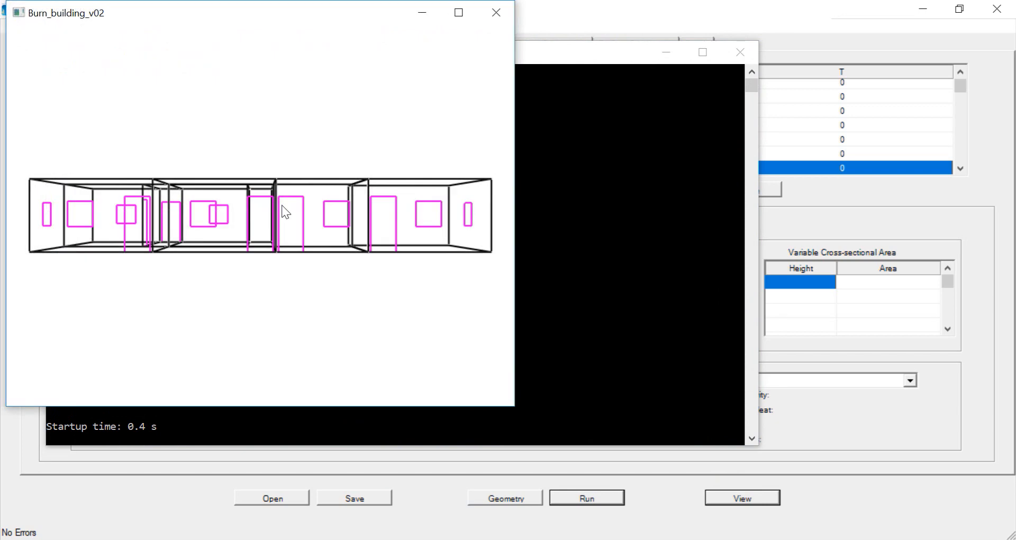
left_click_drag(281, 205, 292, 260)
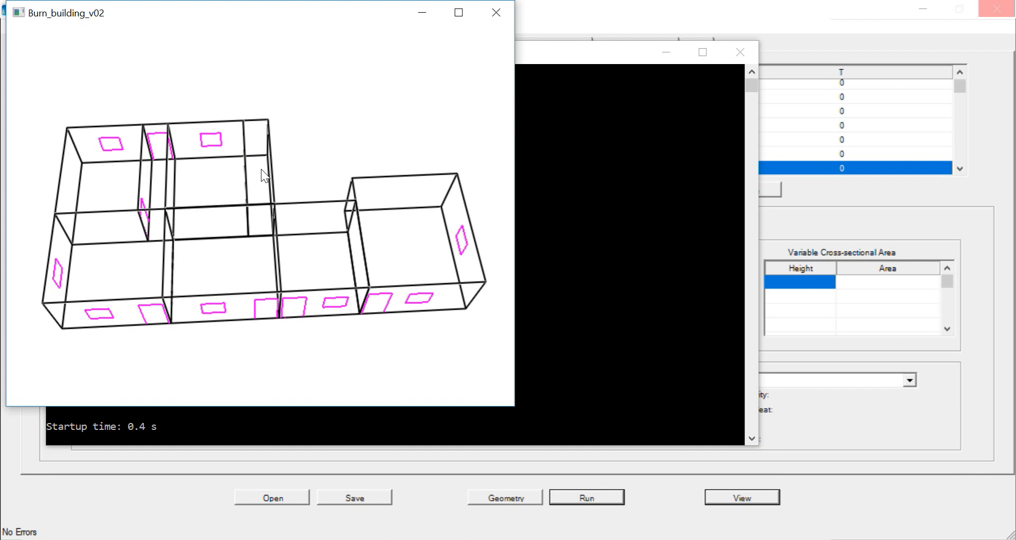
left_click(494, 11)
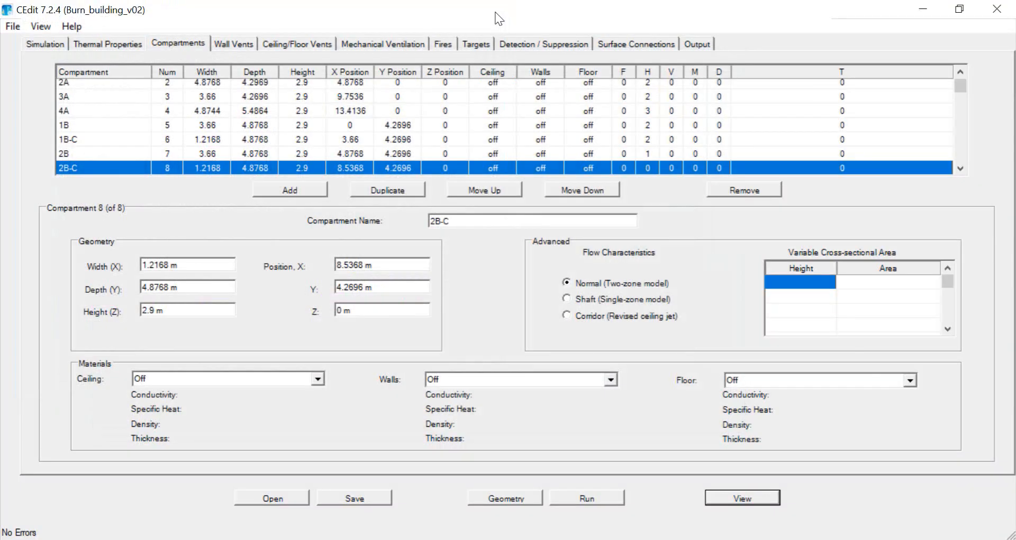
Add a wall vent connecting compartment 2B to compartment 2B-C
left_click(238, 40)
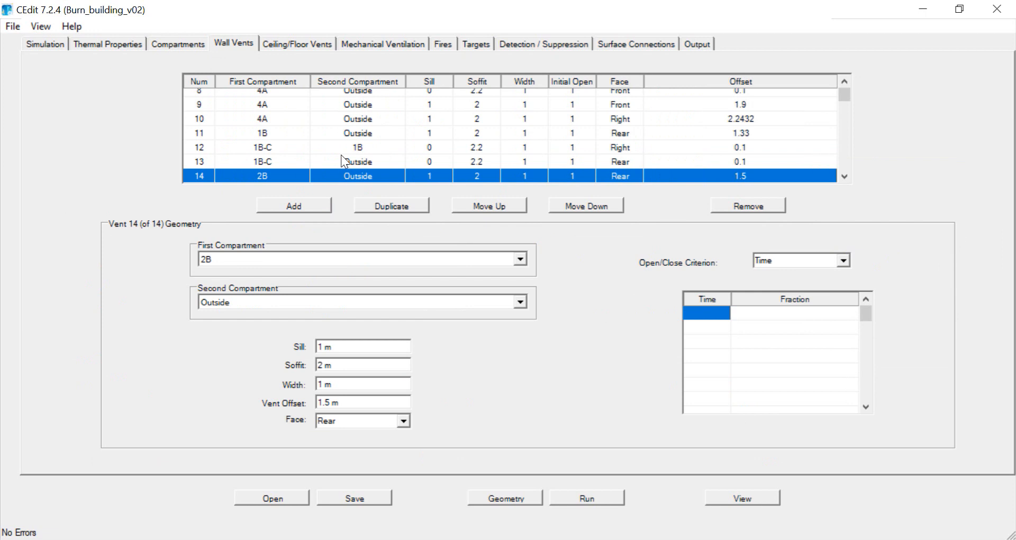
left_click(313, 209)
left_click(521, 259)
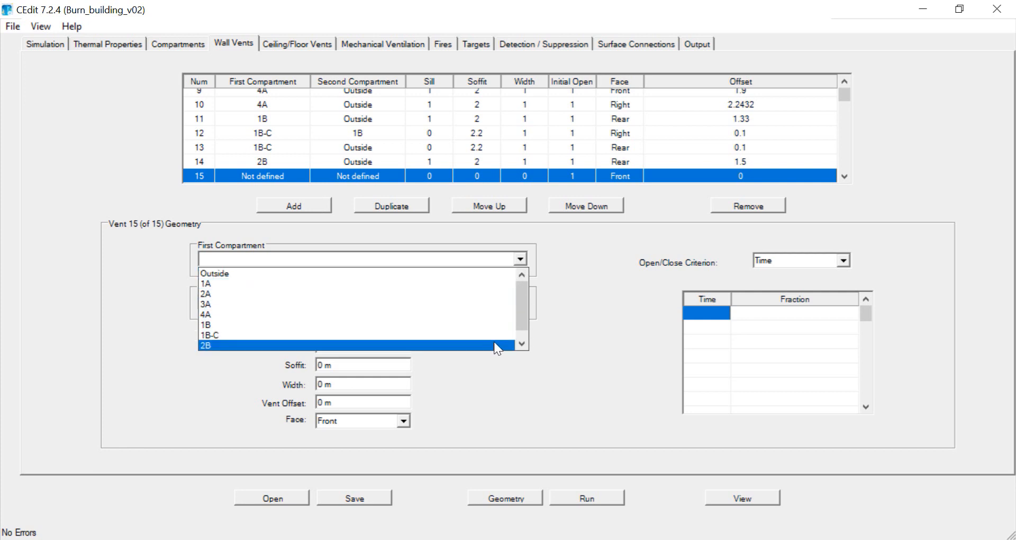
left_click(521, 343)
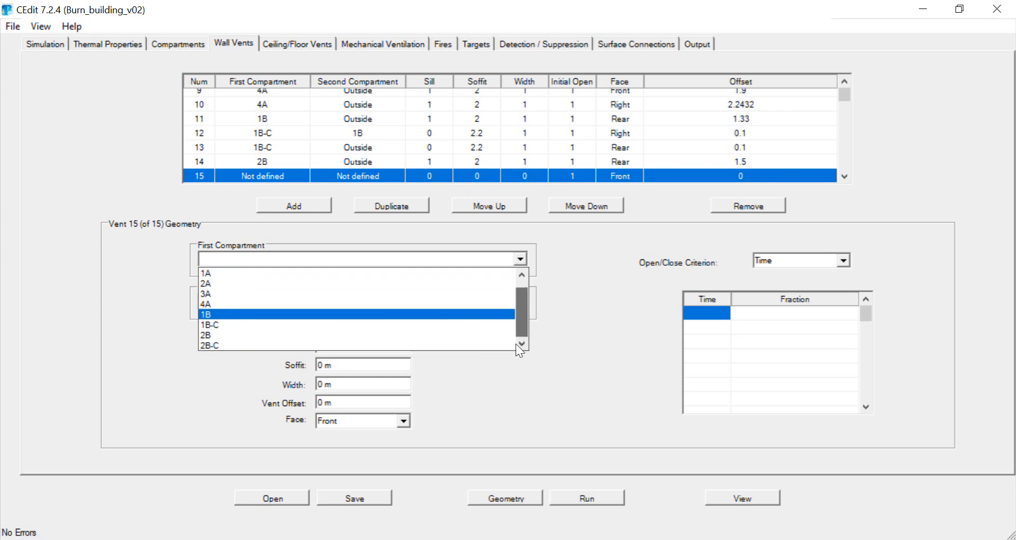
left_click(494, 335)
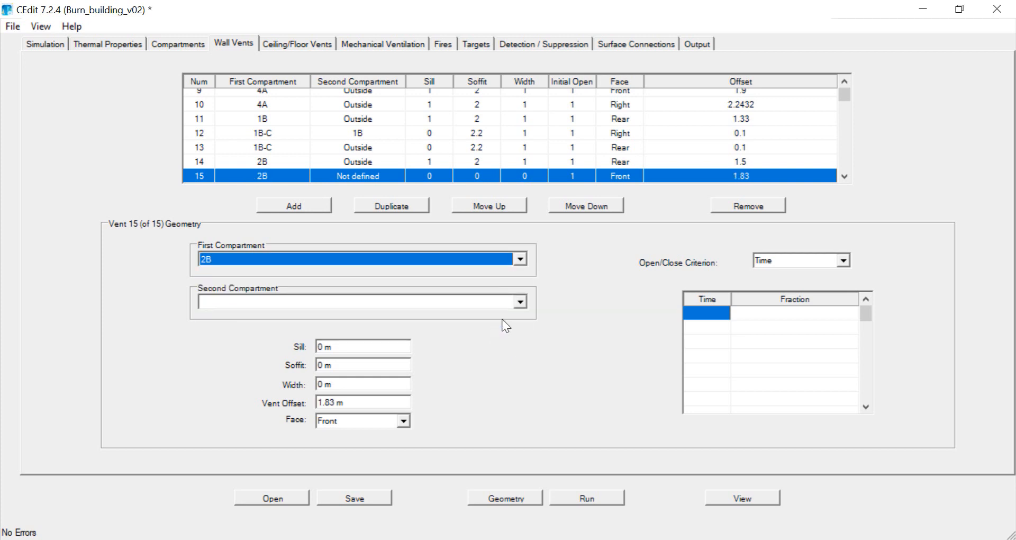
left_click(520, 302)
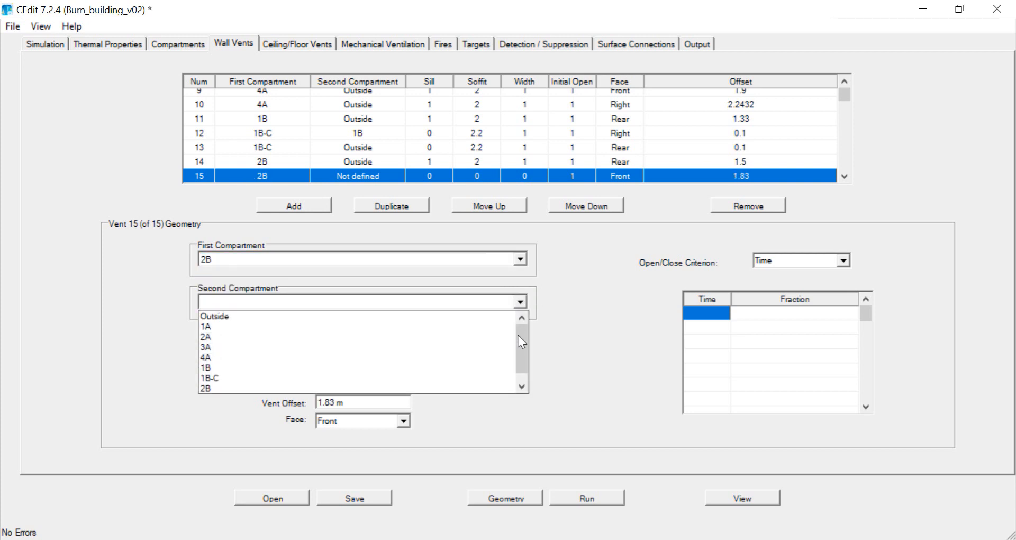
left_click_drag(517, 334, 516, 374)
left_click(483, 390)
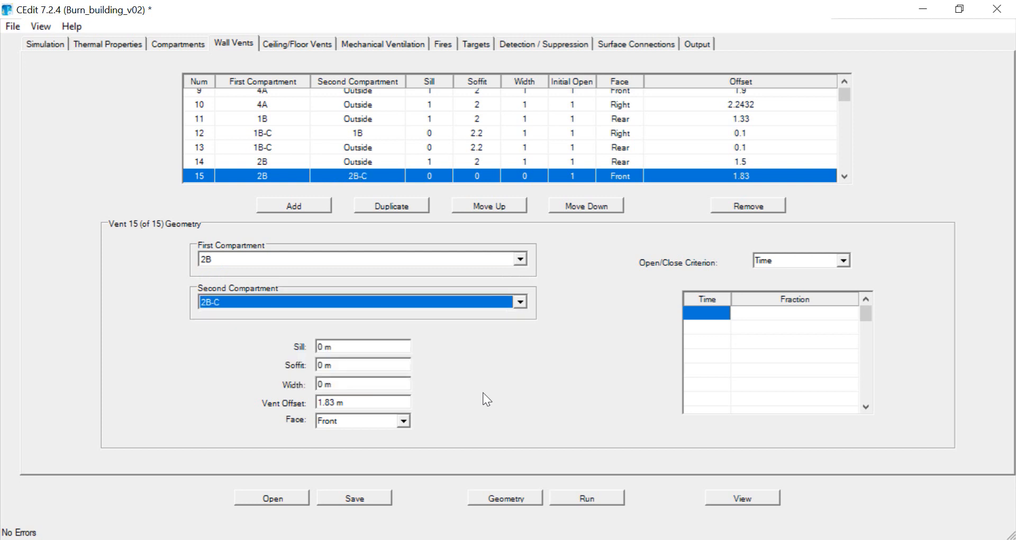
Give the 2B to 2B-C door a 2.2 m soffit, 1 m width and 0.1 m offset on the Right face, and save
double_click(322, 369)
type("2.2")
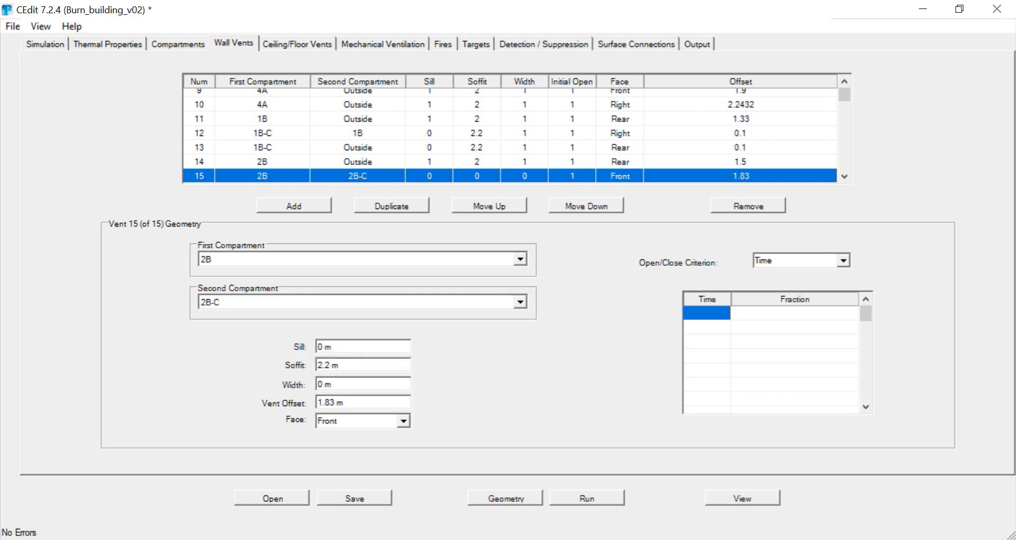
key("Tab")
left_click(403, 422)
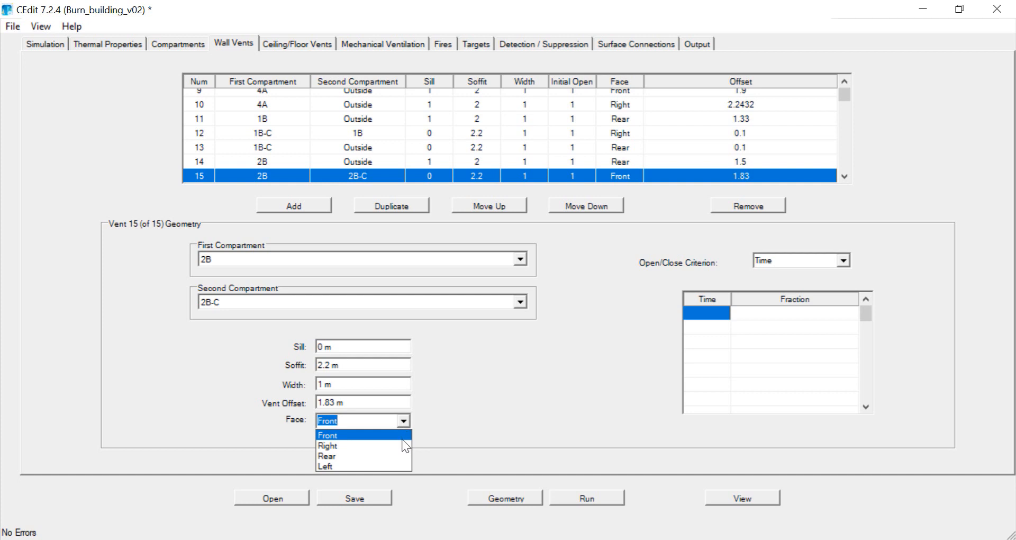
left_click(399, 445)
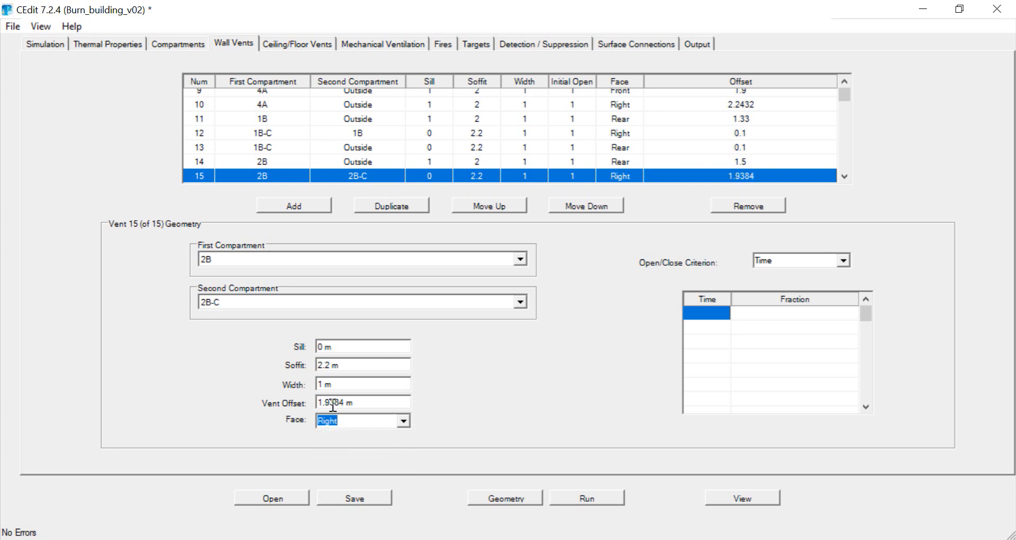
left_click(351, 405)
left_click_drag(351, 407, 307, 403)
type("0.1")
left_click(373, 503)
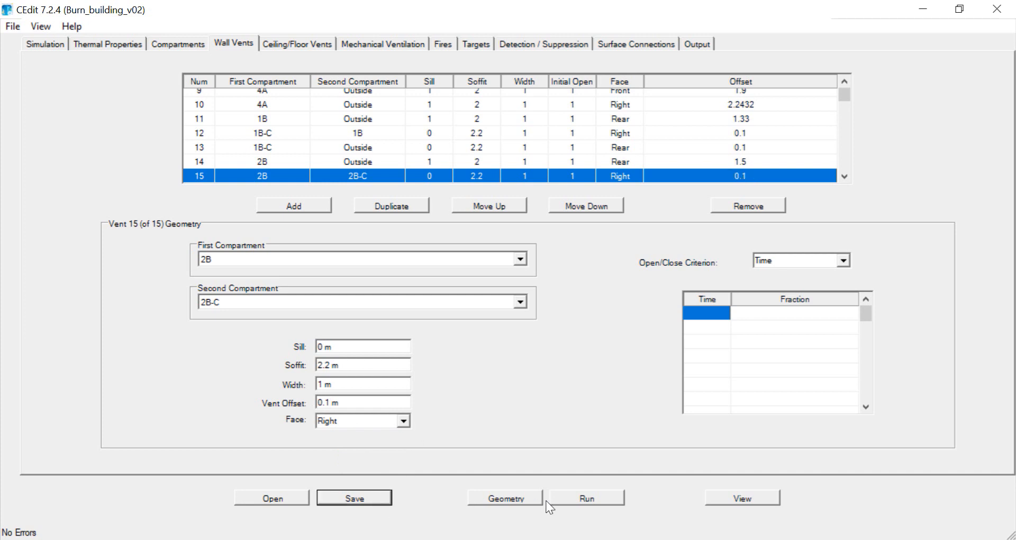
Check the door between 2B and 2B-C from above in the 3D preview, then close the preview
left_click(740, 504)
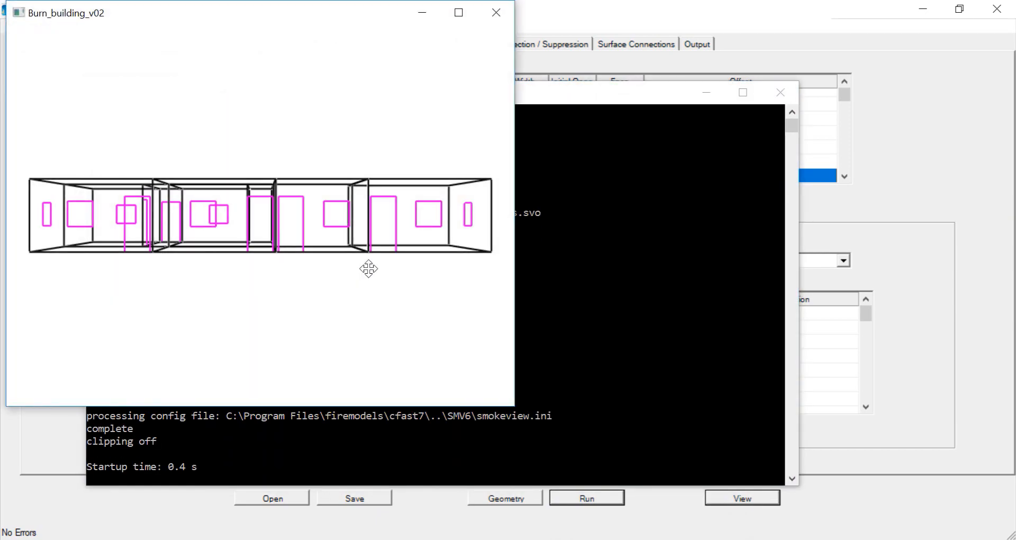
left_click_drag(367, 267, 362, 324)
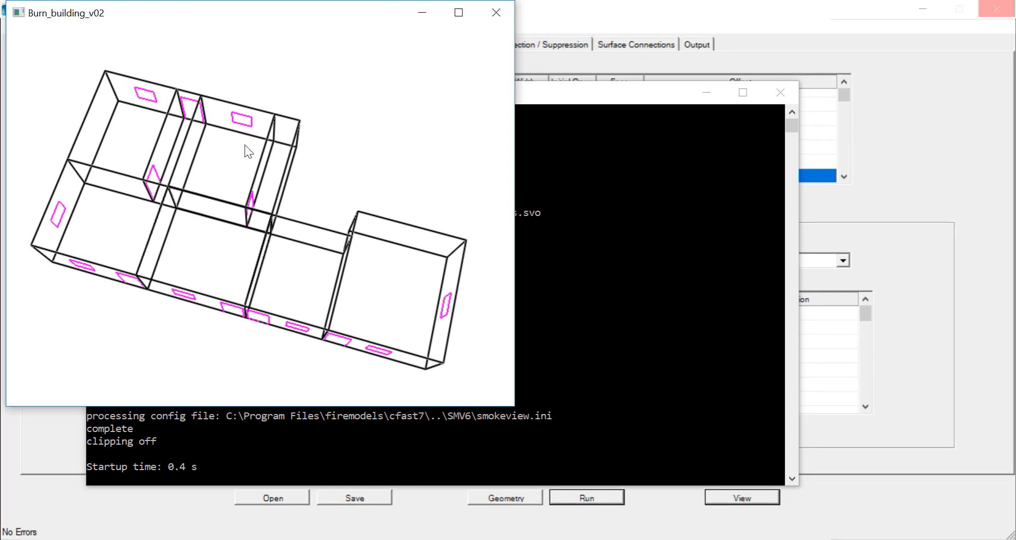
left_click(496, 13)
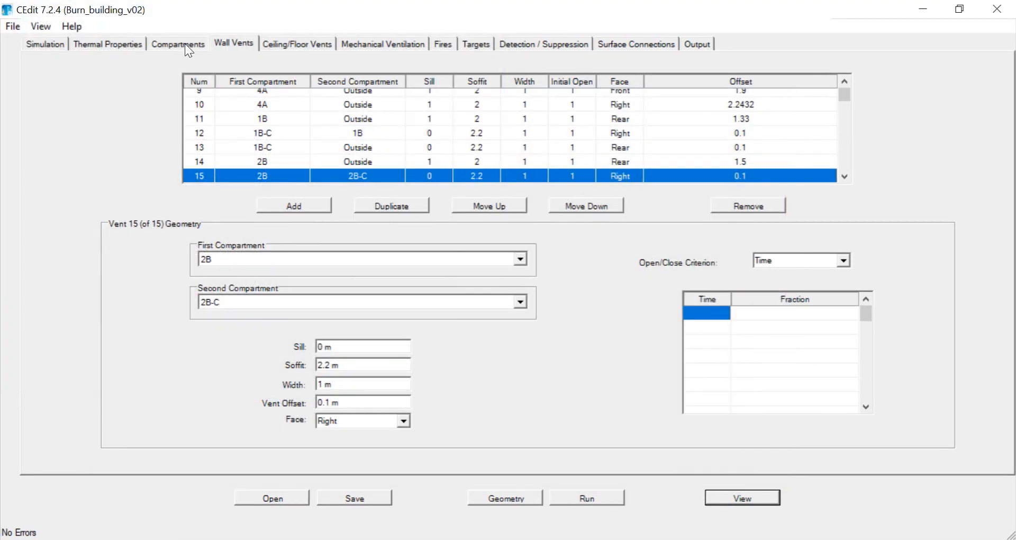
Add a second wall vent from compartment 2B to Outside
left_click(306, 207)
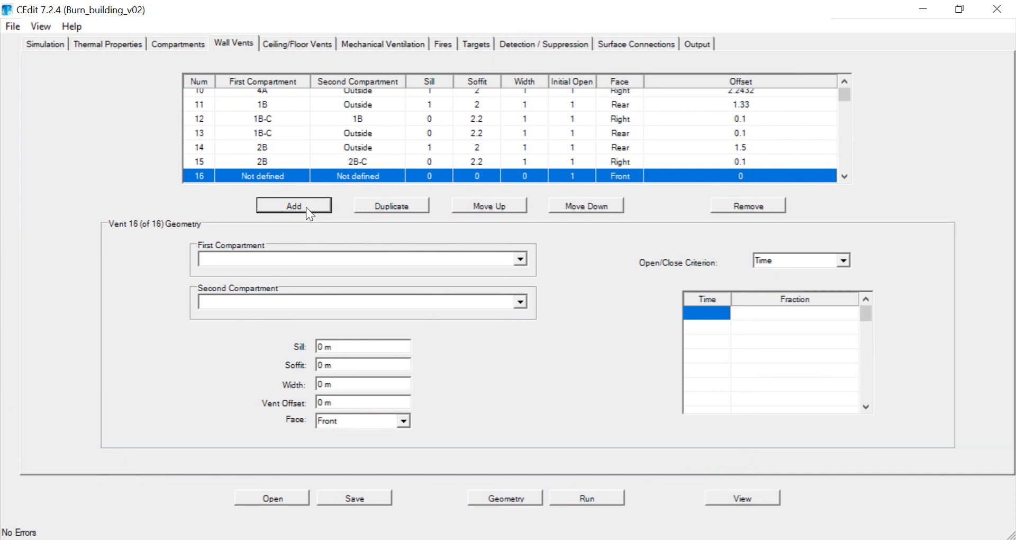
left_click(521, 259)
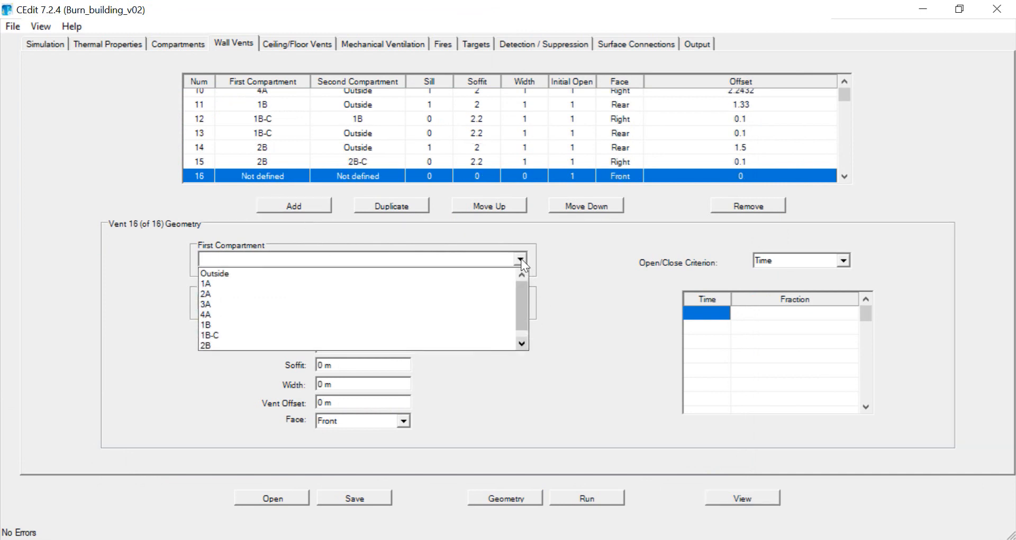
left_click_drag(517, 284, 519, 332)
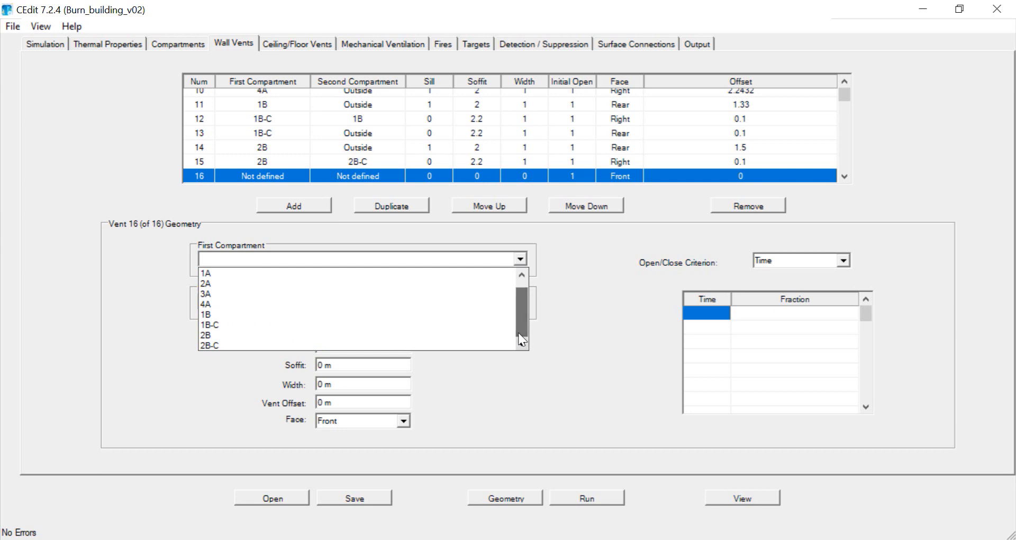
left_click(485, 335)
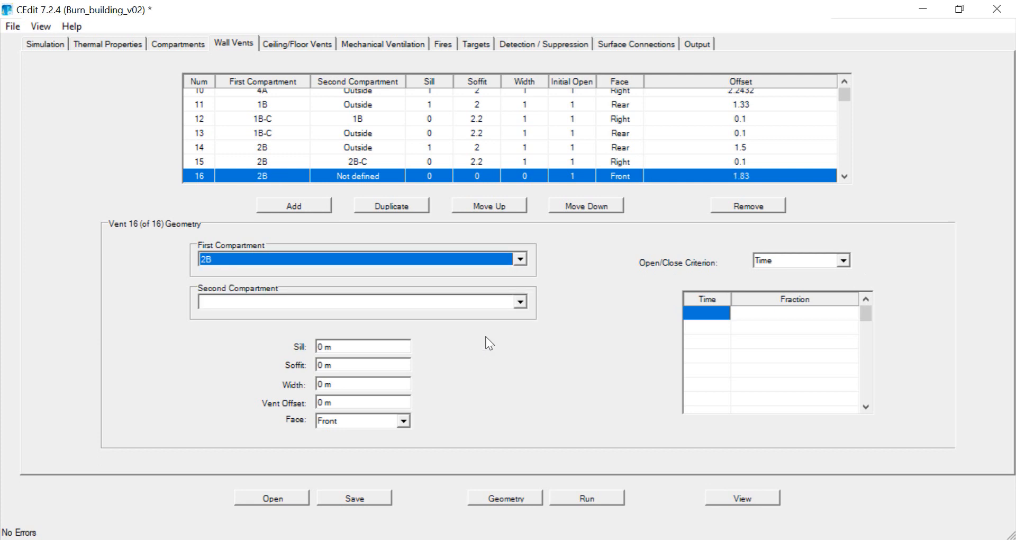
left_click(522, 303)
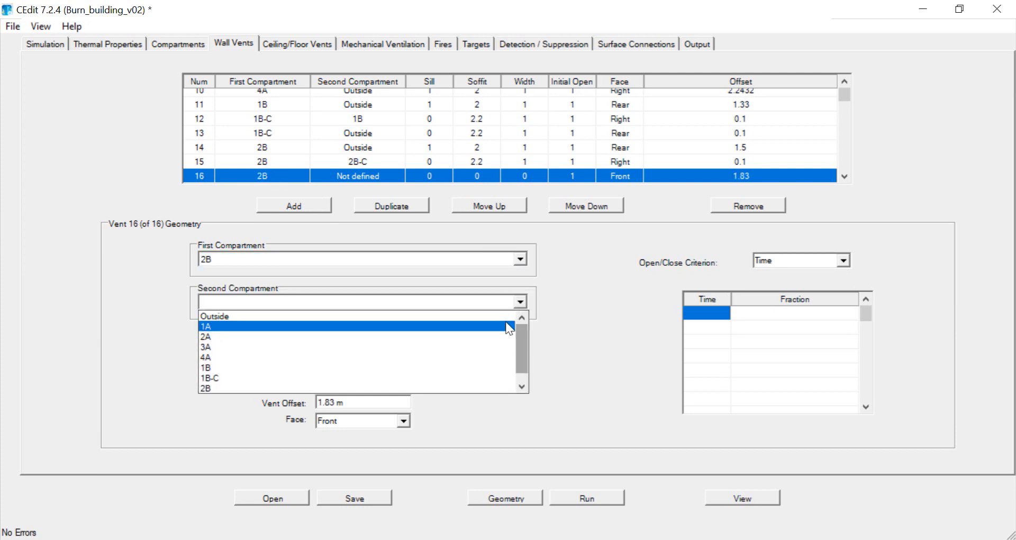
left_click(506, 322)
left_click(507, 302)
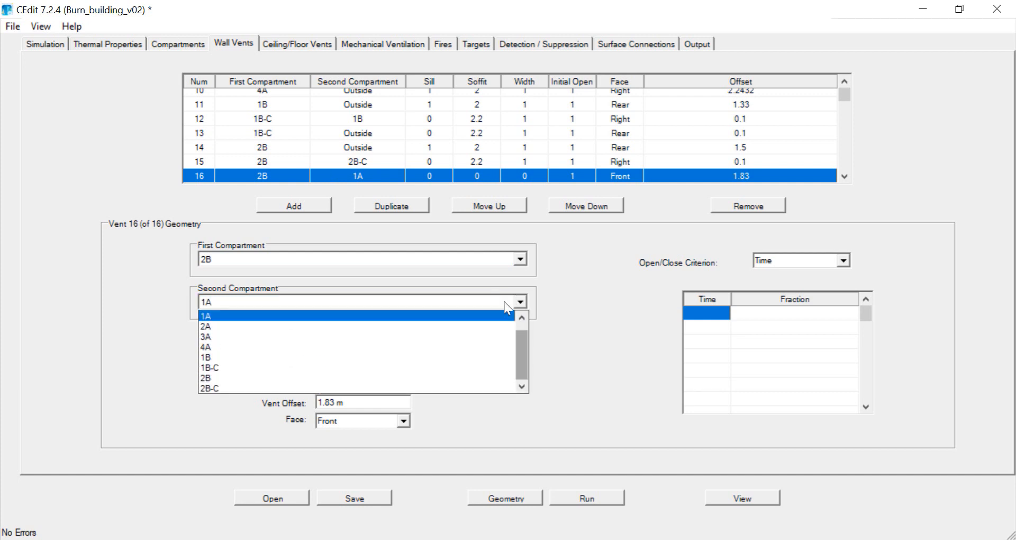
left_click(522, 316)
left_click(495, 316)
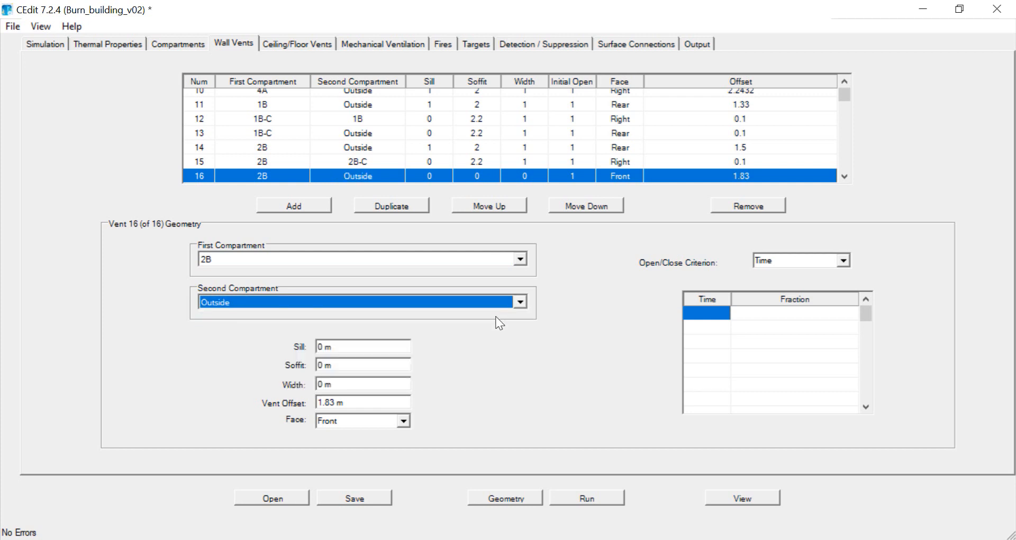
Give the new 2B to Outside door a 2.2 m soffit, 1 m width and 0.1 m offset on the Rear face, and save
double_click(322, 366)
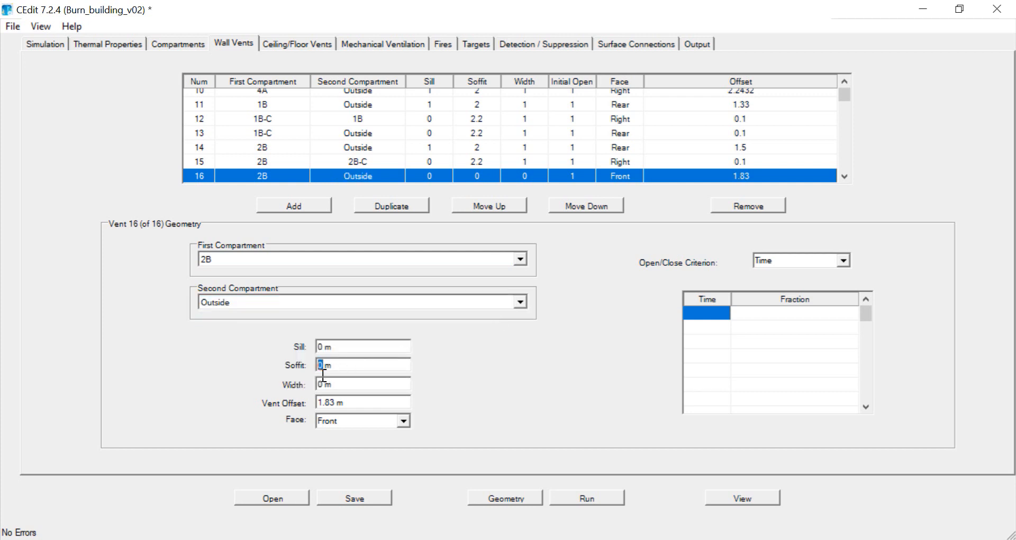
type("2.2")
double_click(321, 384)
type("1")
left_click(406, 419)
left_click(392, 455)
double_click(326, 403)
type("0.1")
left_click(383, 501)
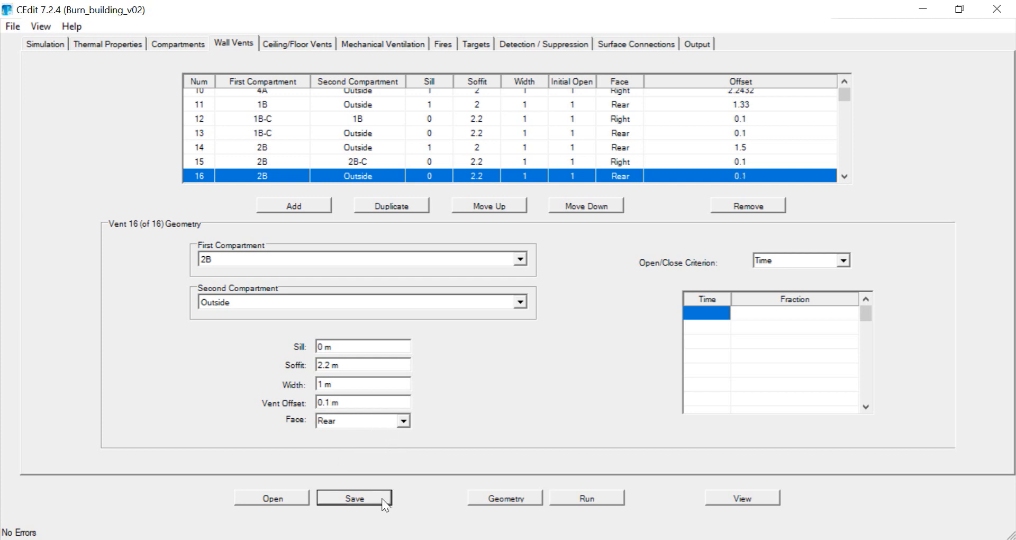
Check the position of the new rear exterior door from above in the 3D preview
left_click(522, 497)
left_click(716, 497)
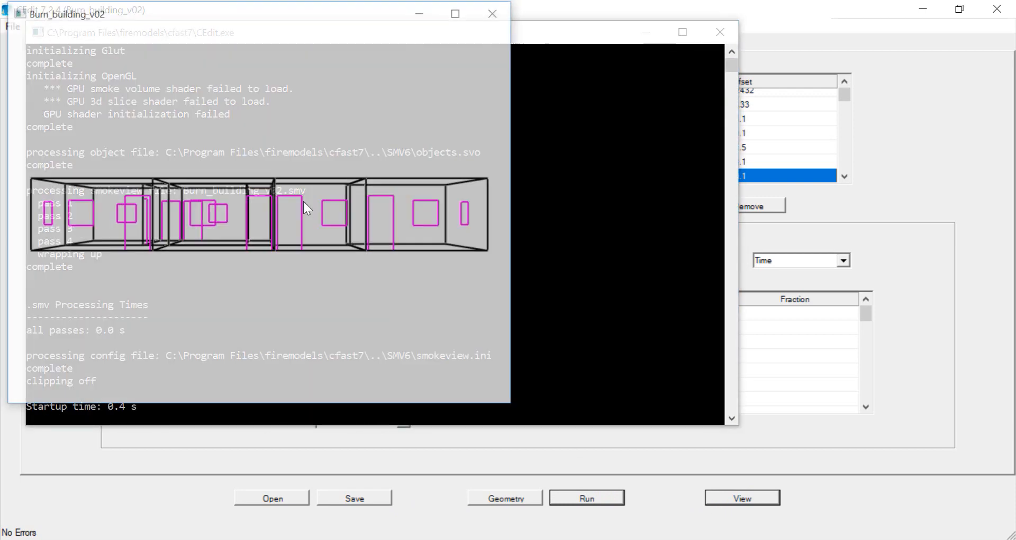
left_click_drag(303, 202, 298, 262)
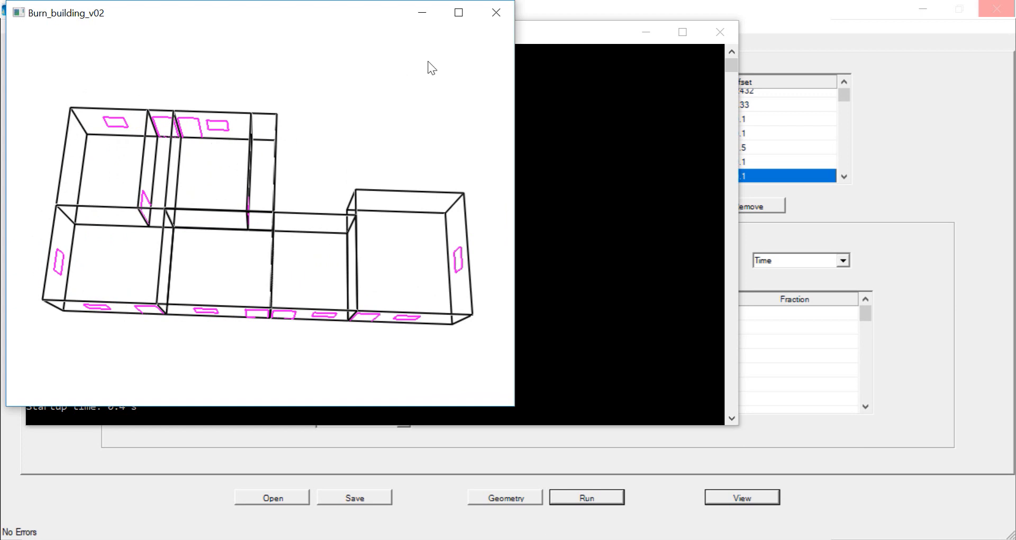
Close the 3D preview, change the new rear exterior door's first compartment to 2B-C, and save the model
left_click(496, 12)
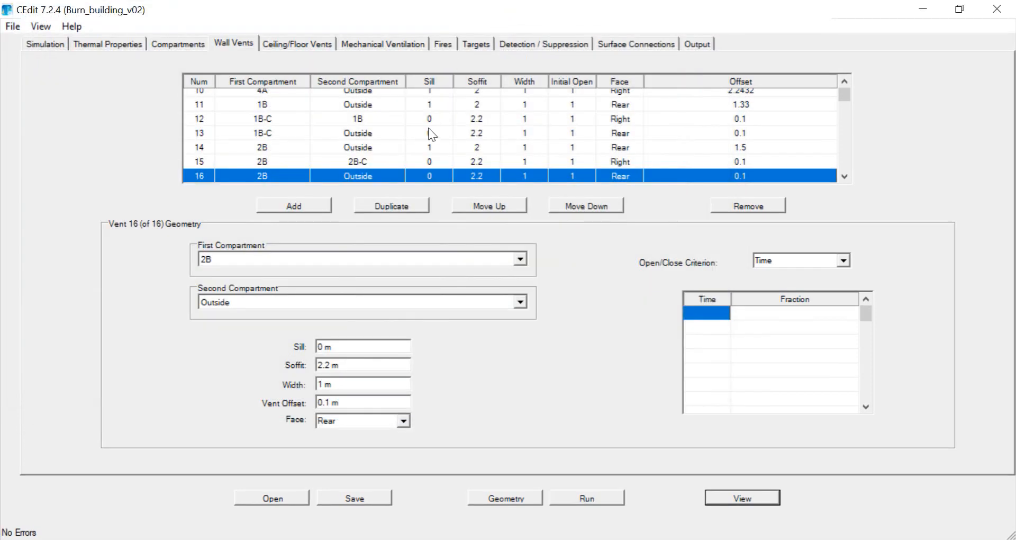
left_click(520, 260)
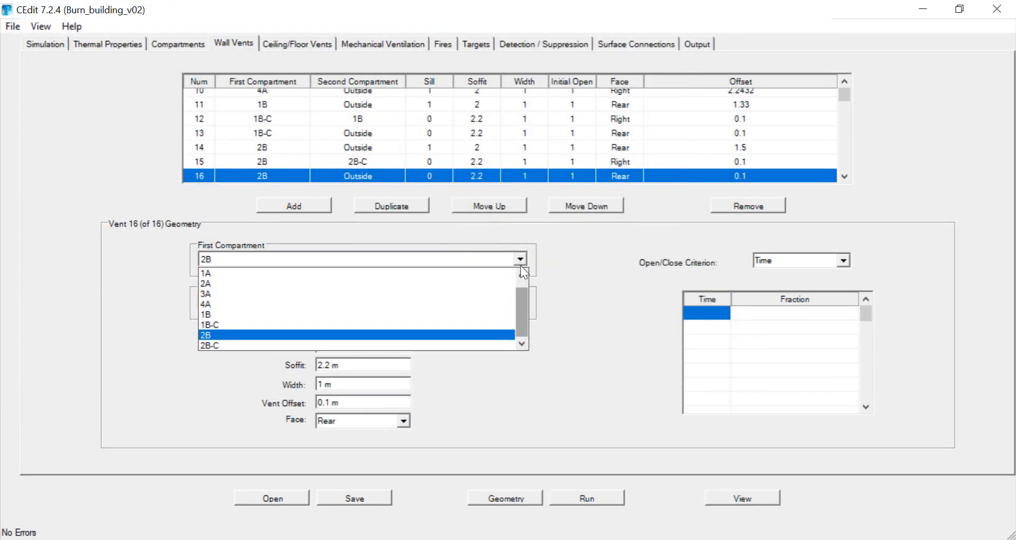
left_click(515, 344)
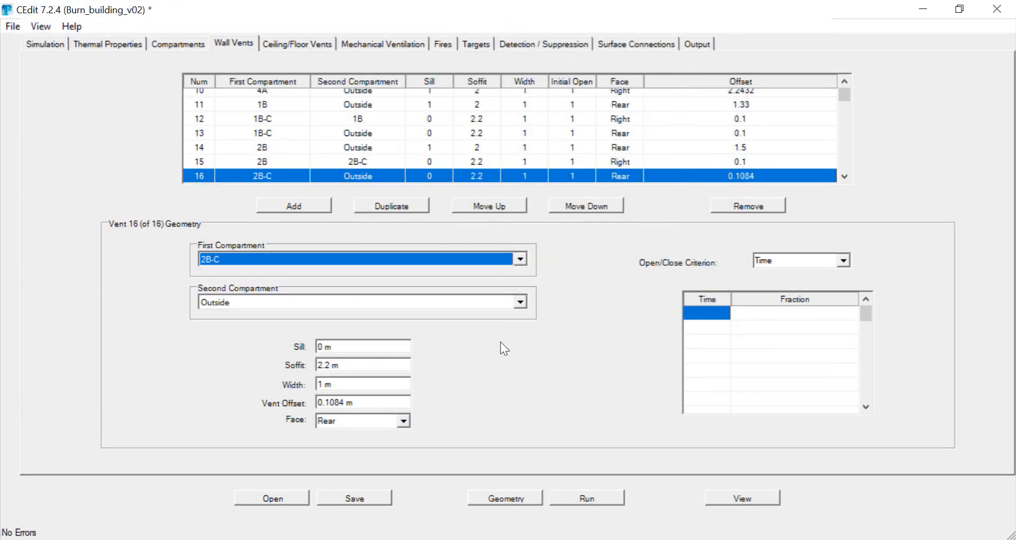
left_click(353, 498)
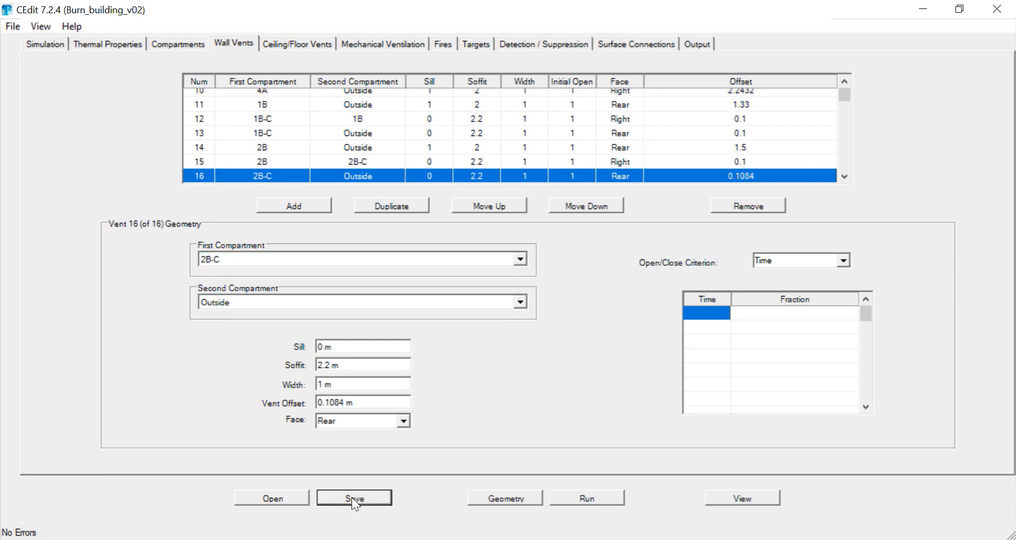
Check the 2B-C exterior door from above in the 3D preview, then close the preview
left_click(743, 499)
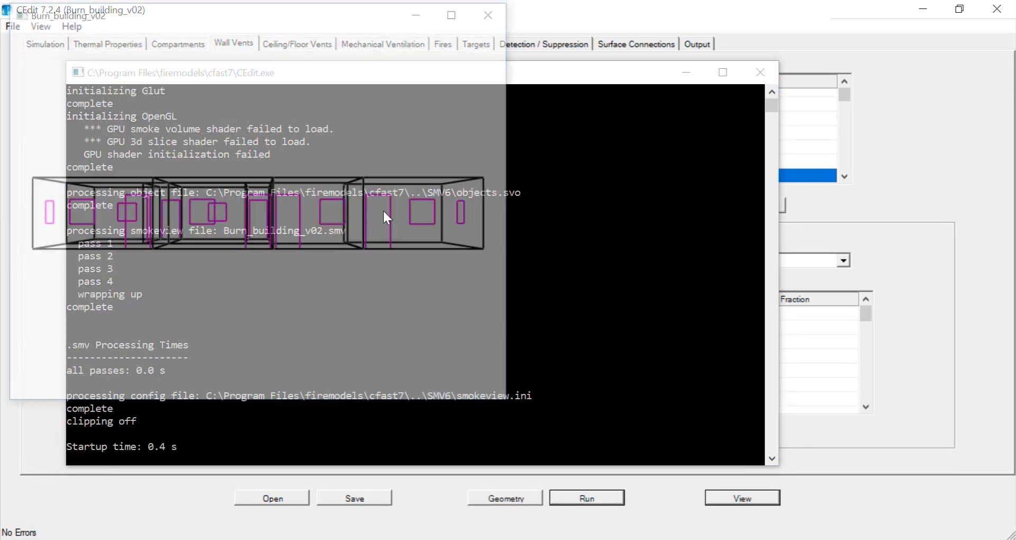
left_click_drag(349, 215, 335, 248)
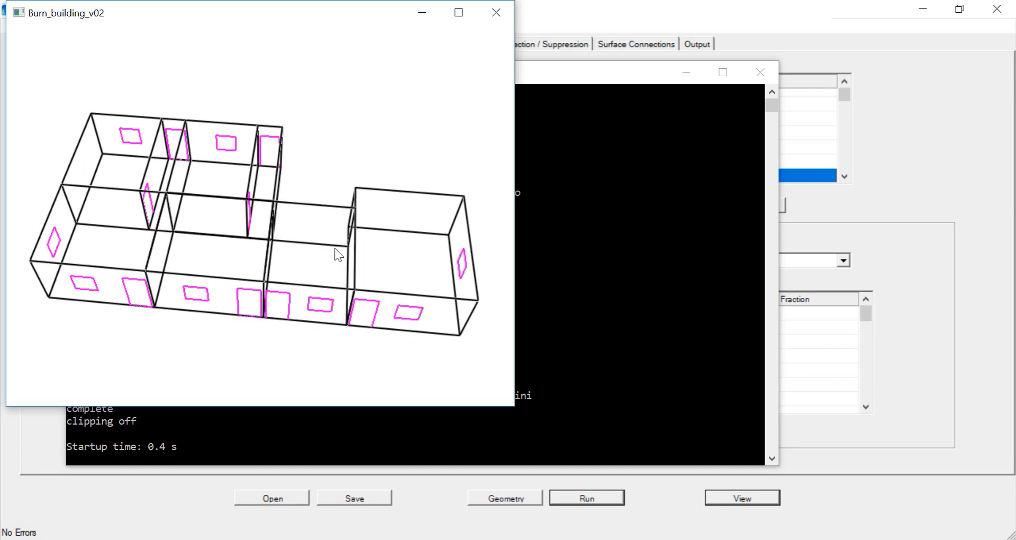
left_click(496, 13)
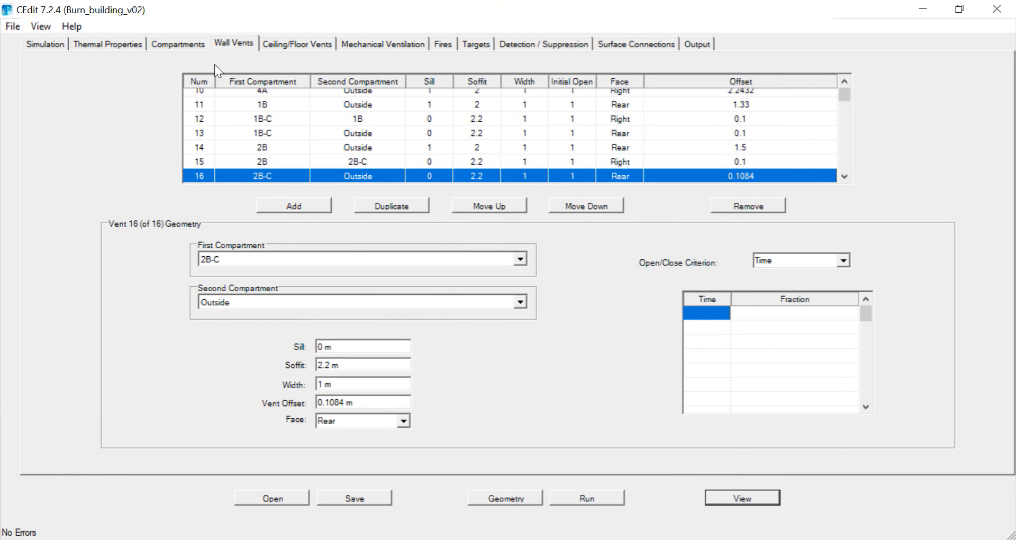
Add a compartment named 3B with 3.66 m width, 4.8768 m depth and 2.9 m height
left_click(178, 45)
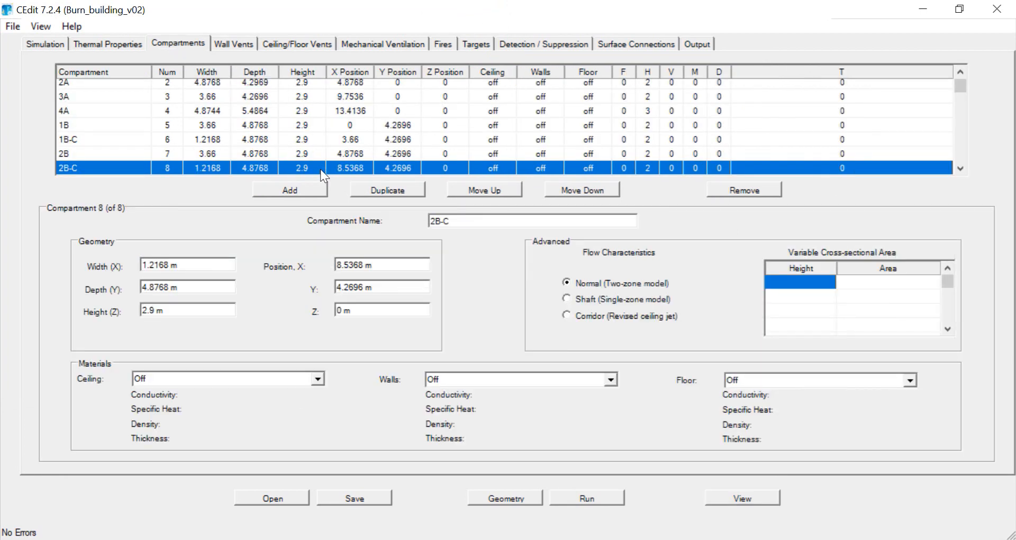
left_click(281, 189)
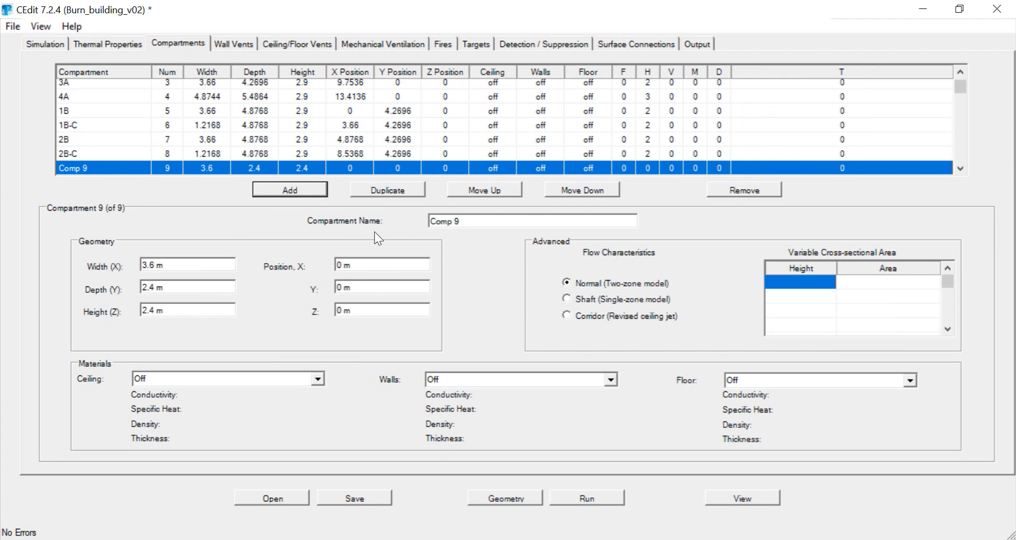
left_click_drag(484, 227, 408, 224)
type("3B")
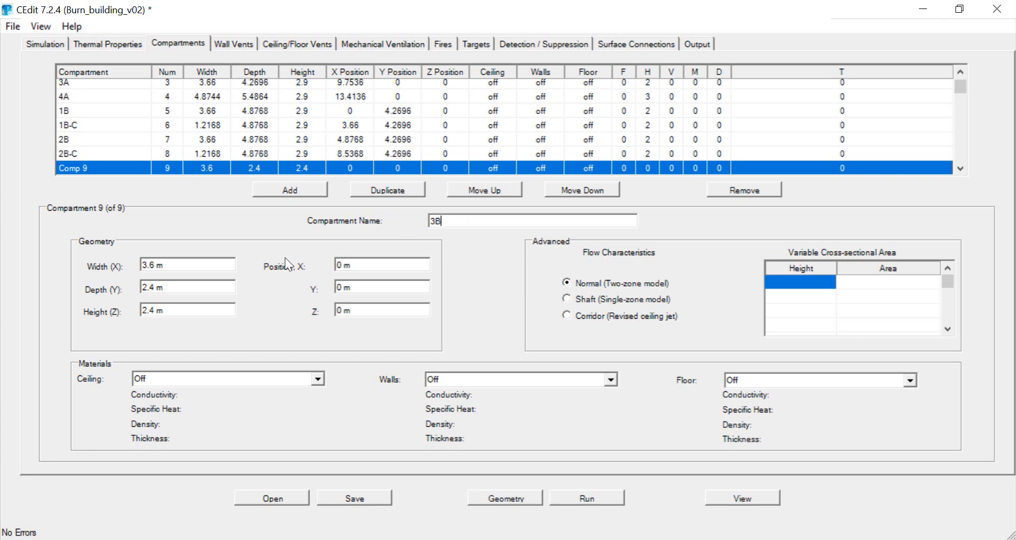
left_click(154, 266)
type("6")
key("Tab")
type("4.8768")
left_click_drag(157, 315, 151, 315)
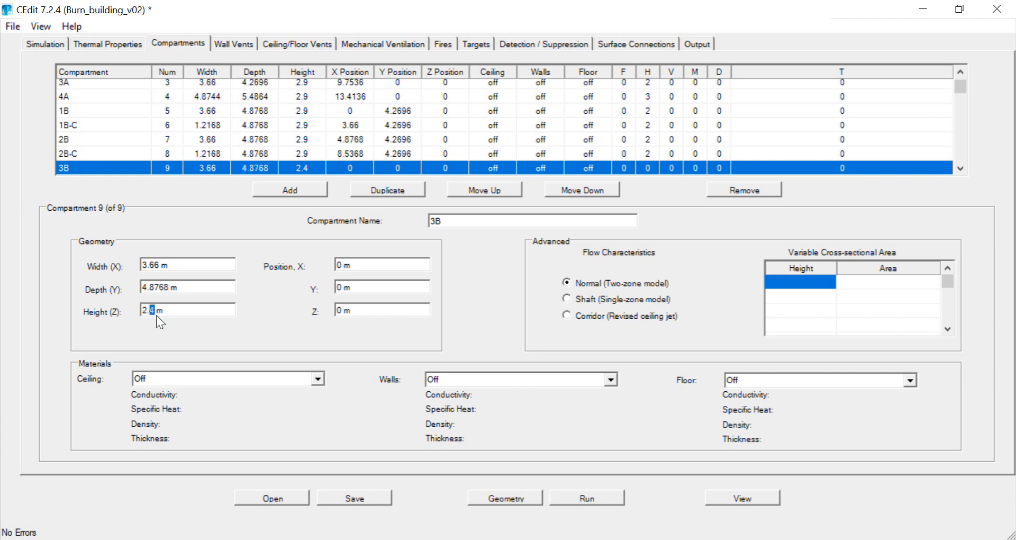
type("9")
Position compartment 3B at X 9.7536 m and Y 4.2696 m
left_click_drag(342, 266, 326, 266)
type("9.7536")
left_click(346, 295)
type("4.2696")
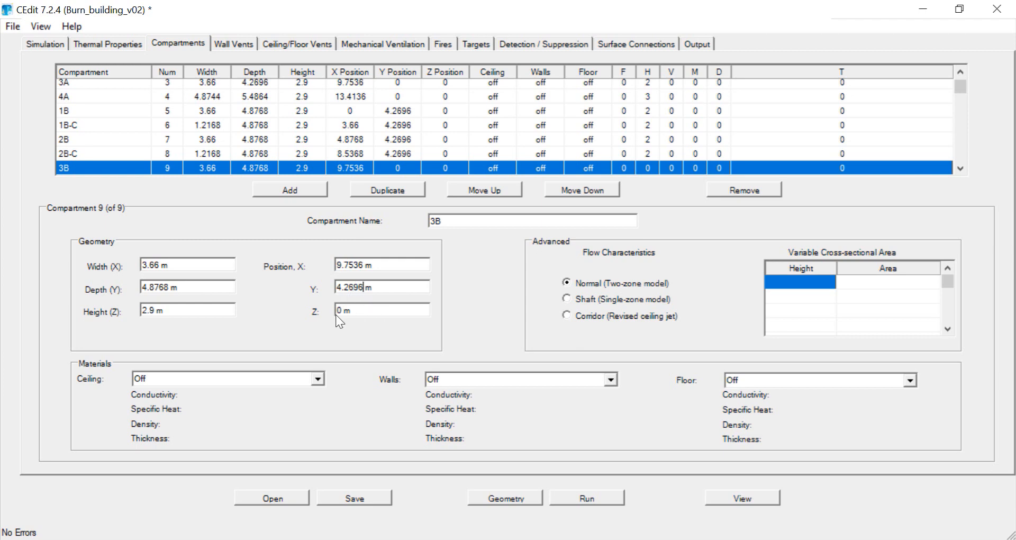
key("Tab")
key("End")
Add a wall vent from compartment 3B to Outside
left_click(234, 46)
left_click(293, 206)
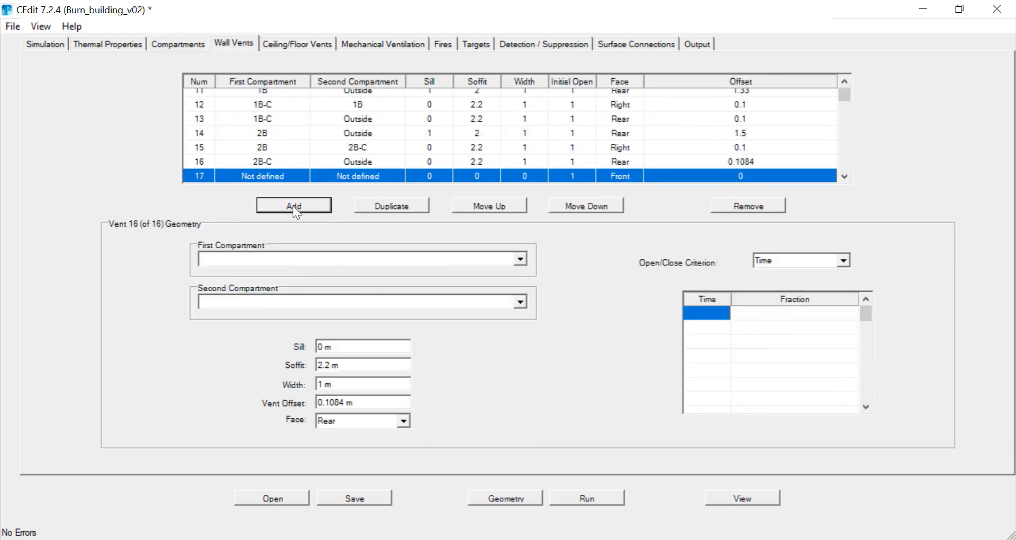
left_click(522, 258)
scroll(520, 299, "down", 1)
left_click(510, 344)
left_click(521, 301)
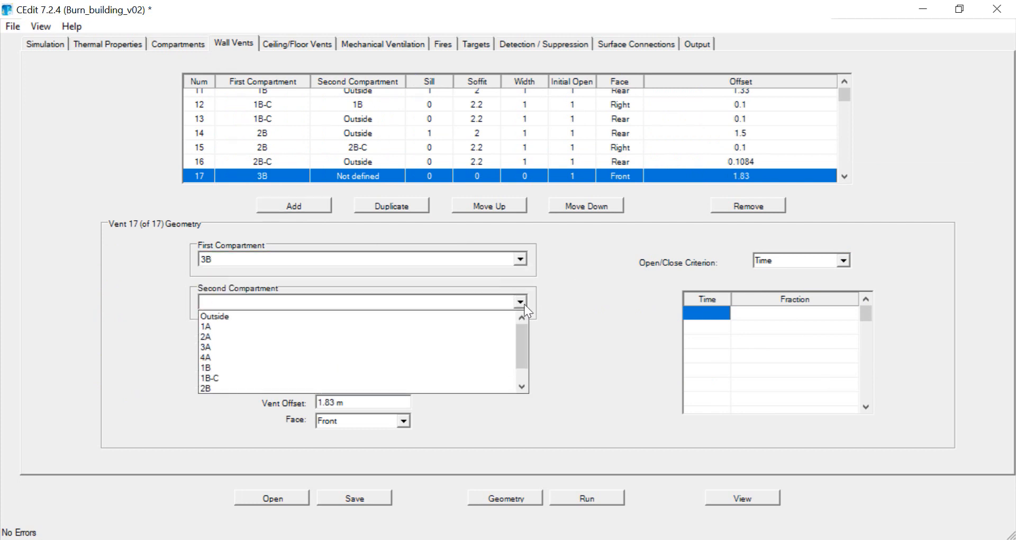
left_click(506, 317)
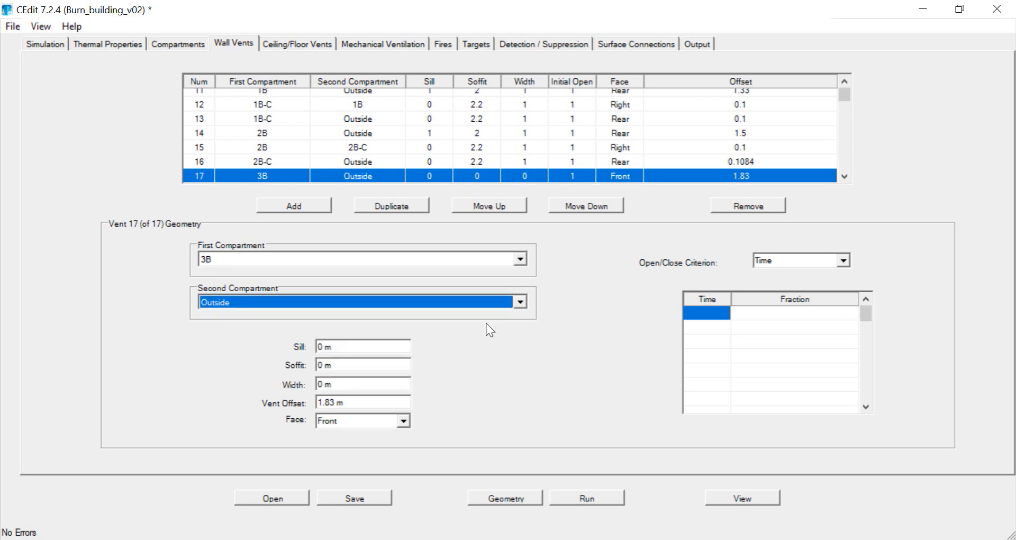
Give the 3B window a 1 m sill, 2 m soffit, 1 m width and 0.1 m offset on the Rear face
double_click(319, 347)
type("1")
double_click(320, 366)
type("2")
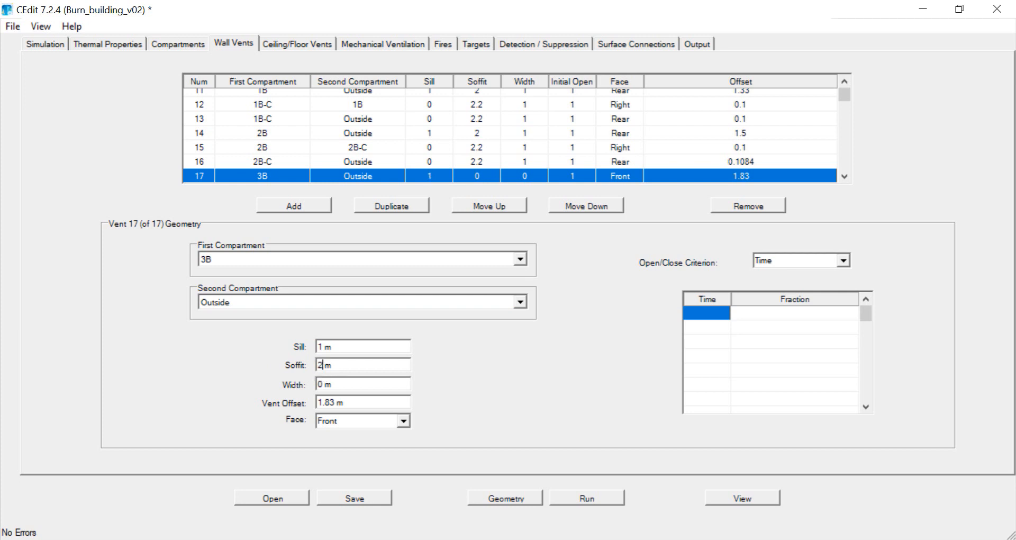
double_click(319, 383)
type("1")
left_click(345, 425)
left_click(403, 422)
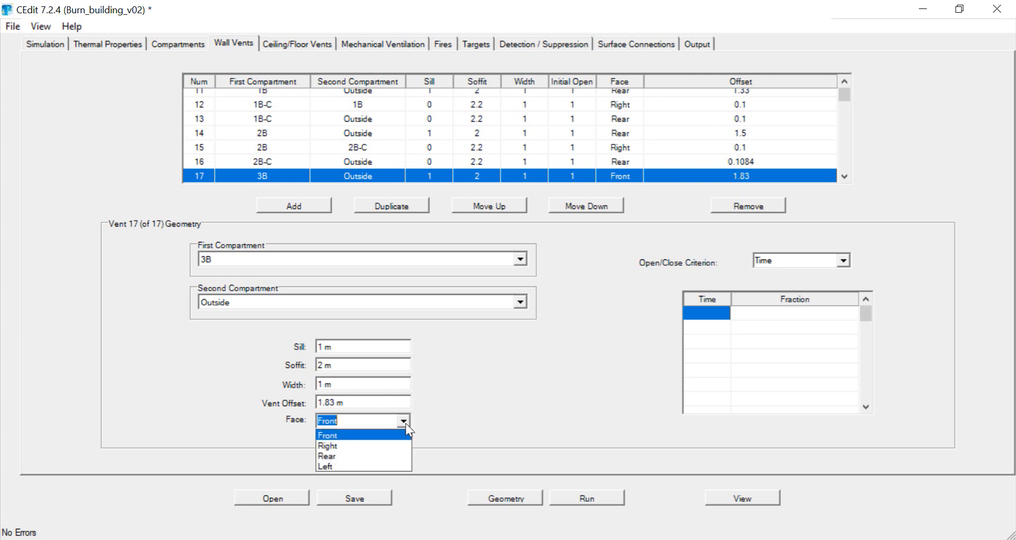
left_click(398, 453)
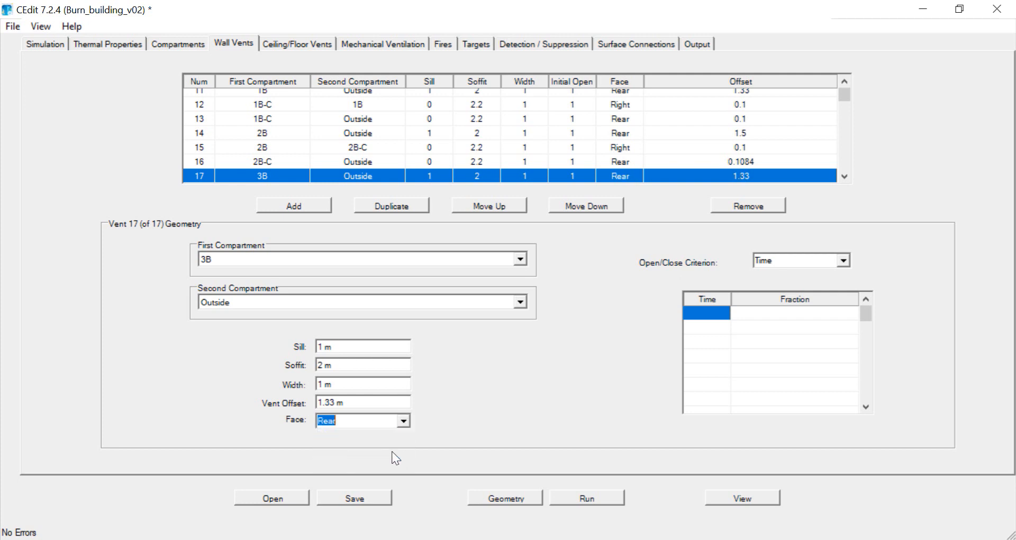
double_click(331, 403)
type("0.1")
Add a wall vent from compartment 3B to corridor 2B-C
left_click(292, 205)
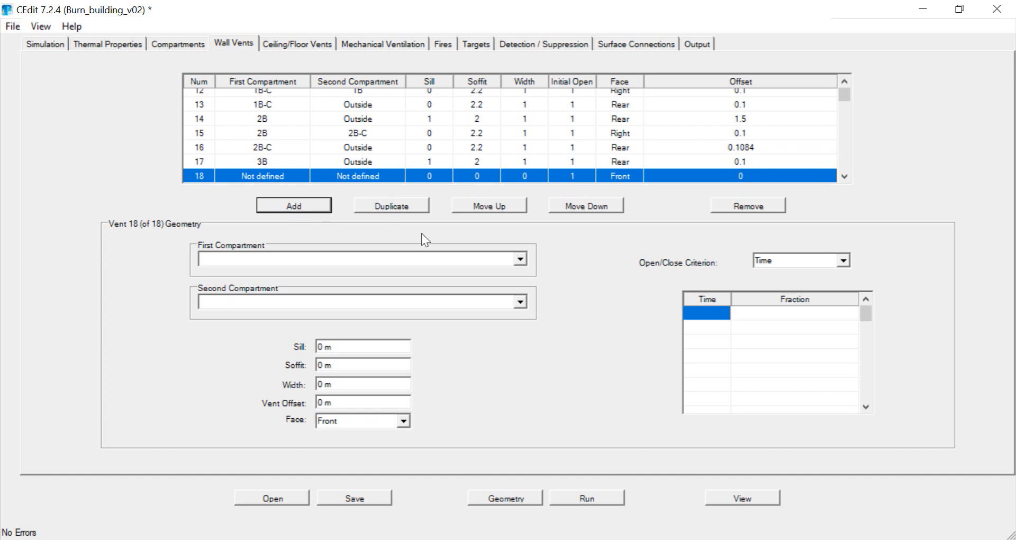
left_click(517, 263)
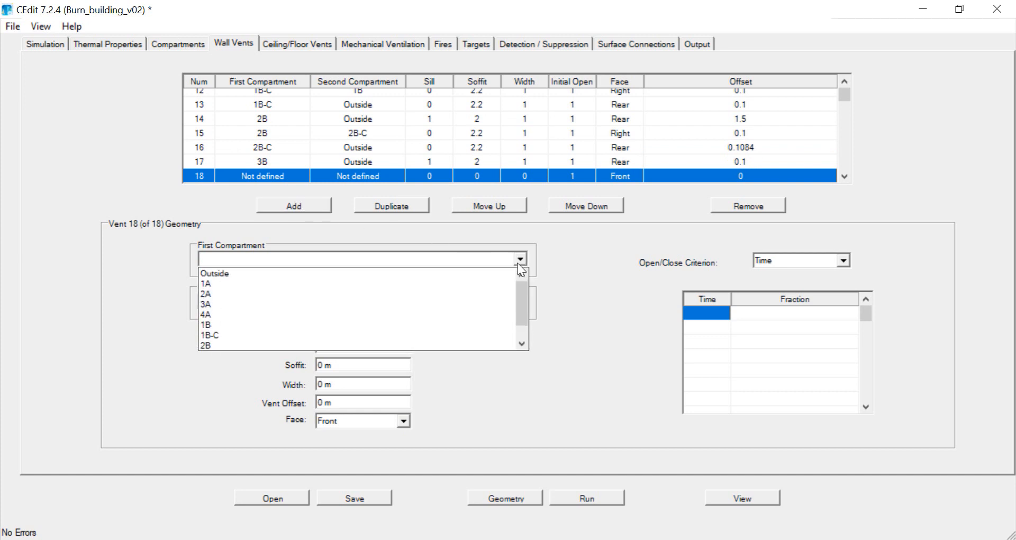
left_click_drag(519, 300, 519, 338)
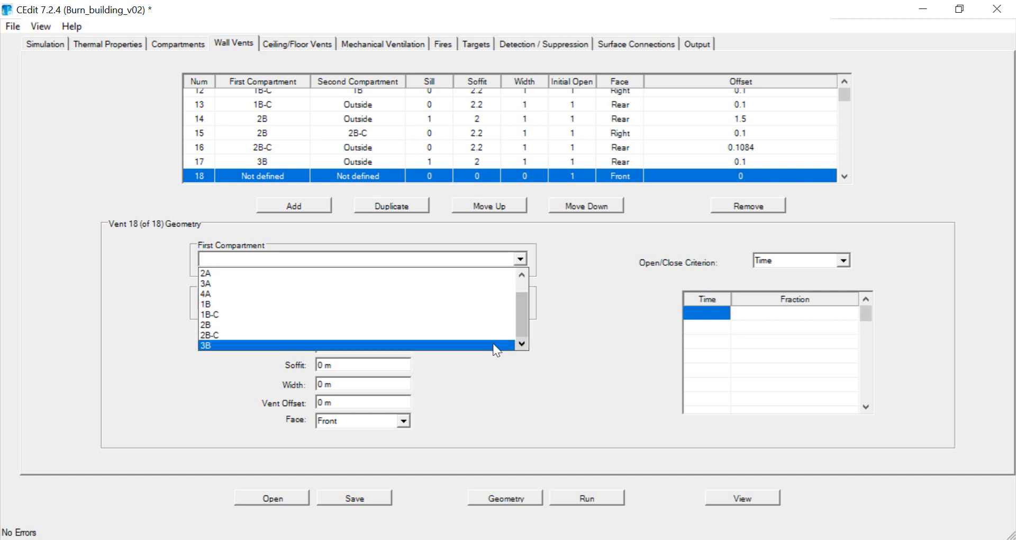
left_click(493, 342)
left_click(521, 301)
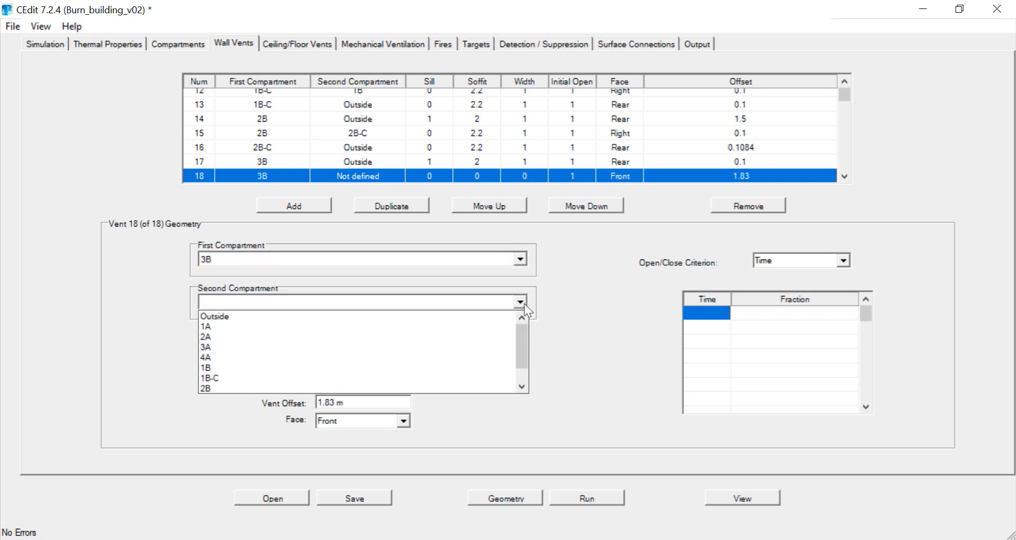
left_click_drag(528, 350, 524, 358)
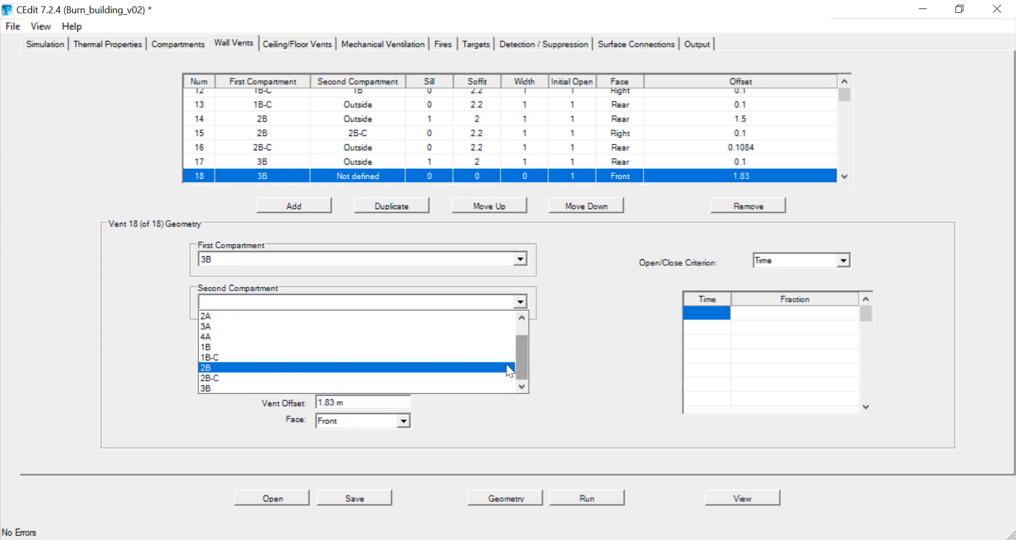
left_click(498, 378)
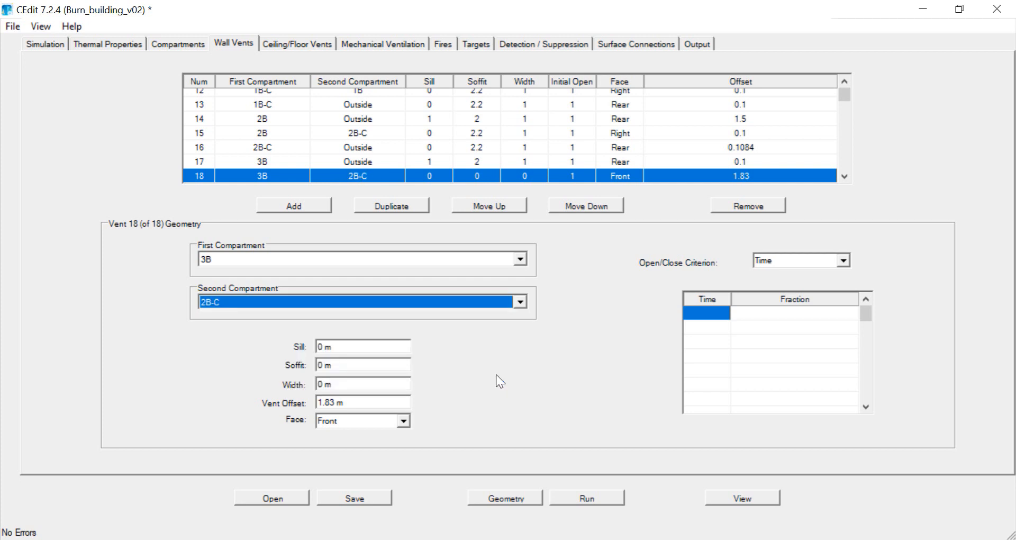
Give the 3B to 2B-C door a 2.2 m soffit, 1 m width and 0.1 m offset on the Left face, and save
left_click(324, 365)
key("BackSpace")
type("2.2")
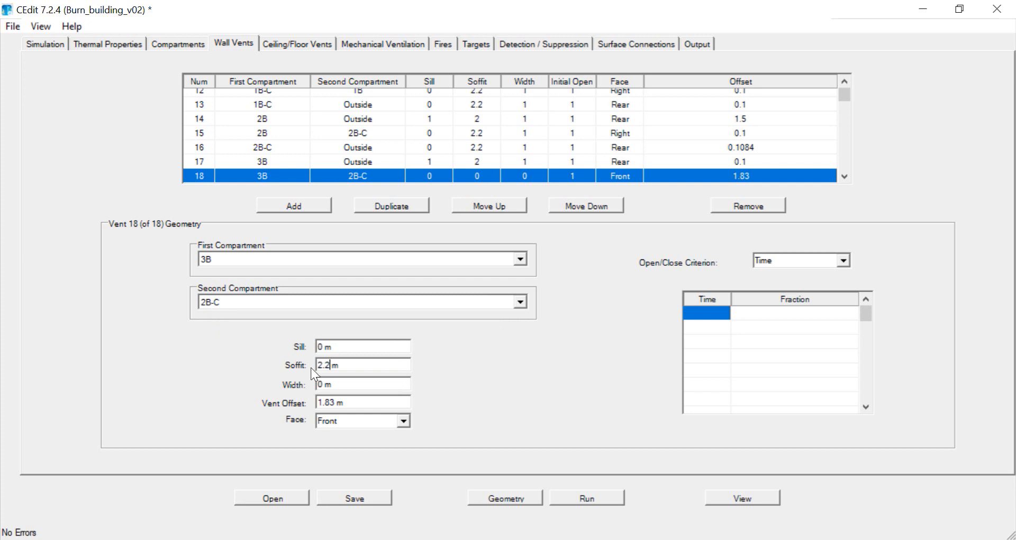
left_click(324, 384)
key("BackSpace")
type("1")
left_click(405, 421)
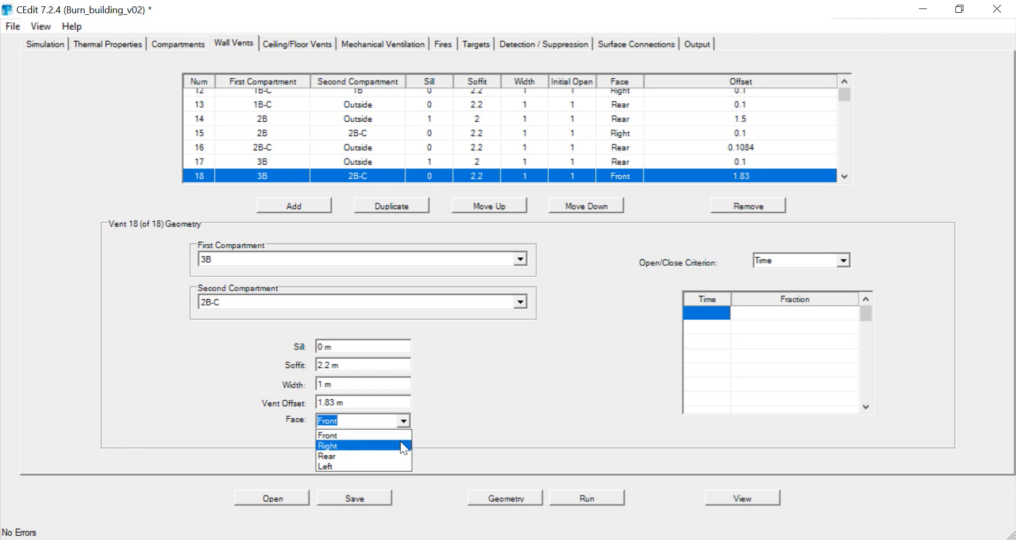
left_click(395, 464)
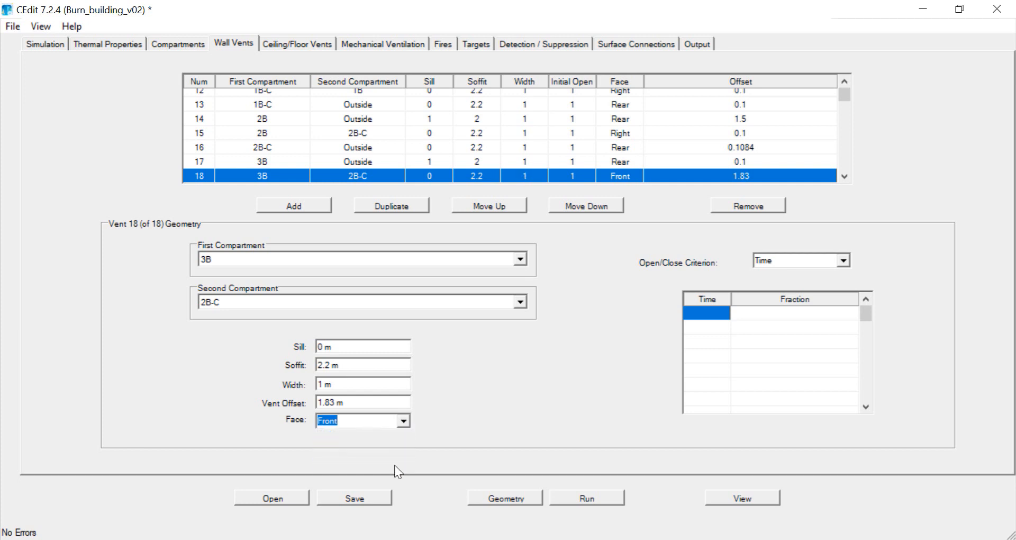
double_click(345, 403)
type("0.1")
left_click(378, 502)
Check compartment 3B with its window and door from above in the 3D preview, then close the preview
left_click(501, 501)
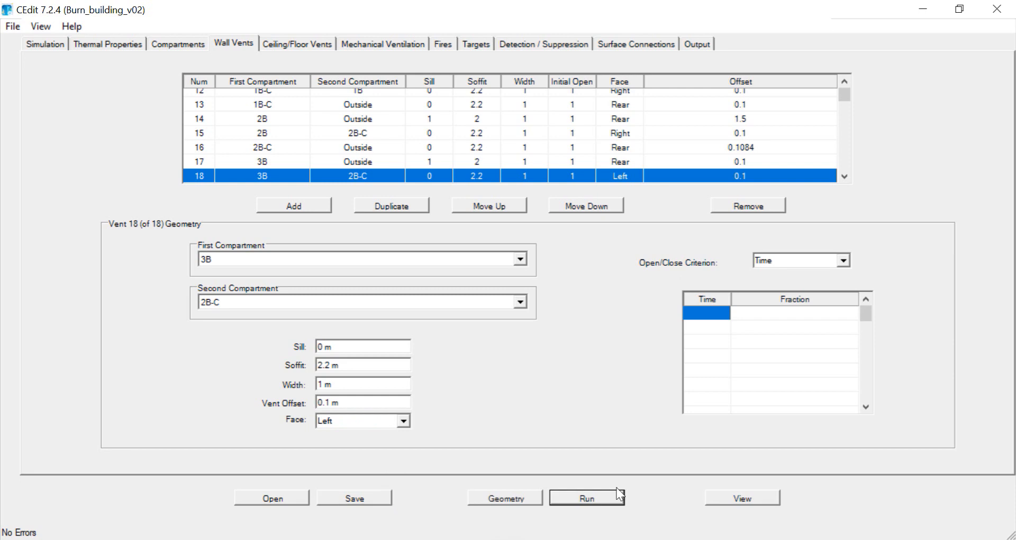
left_click(723, 501)
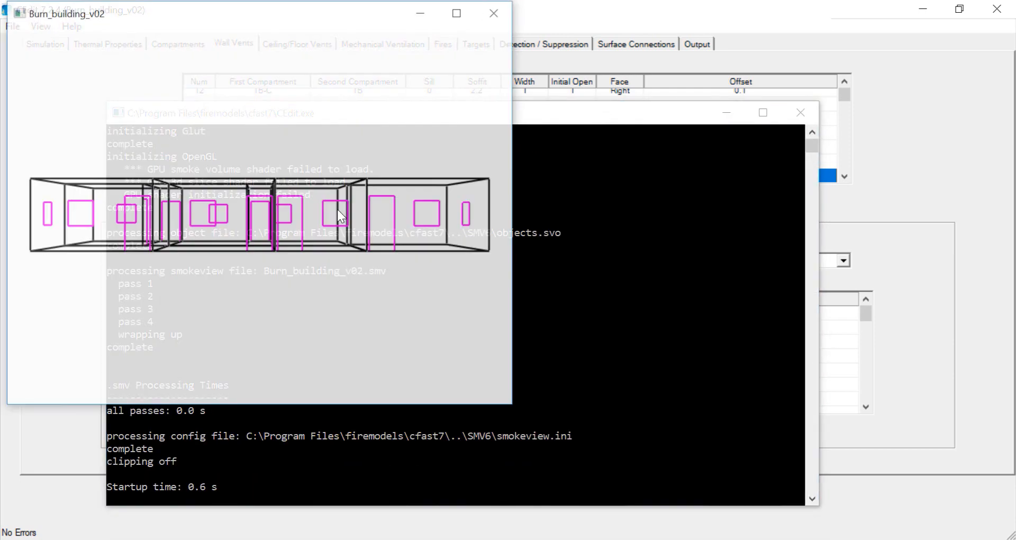
left_click_drag(338, 209, 334, 260)
left_click_drag(351, 260, 337, 219)
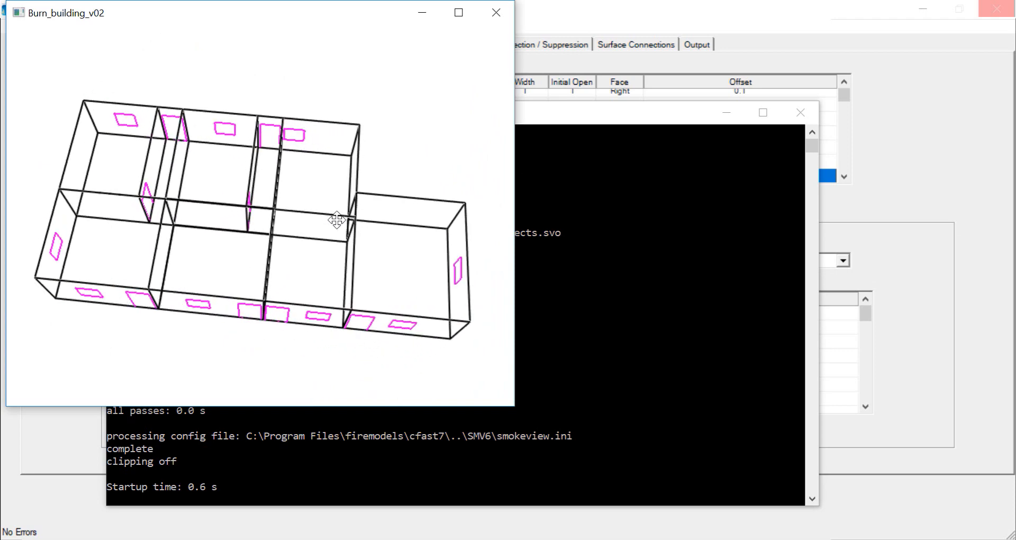
left_click(496, 12)
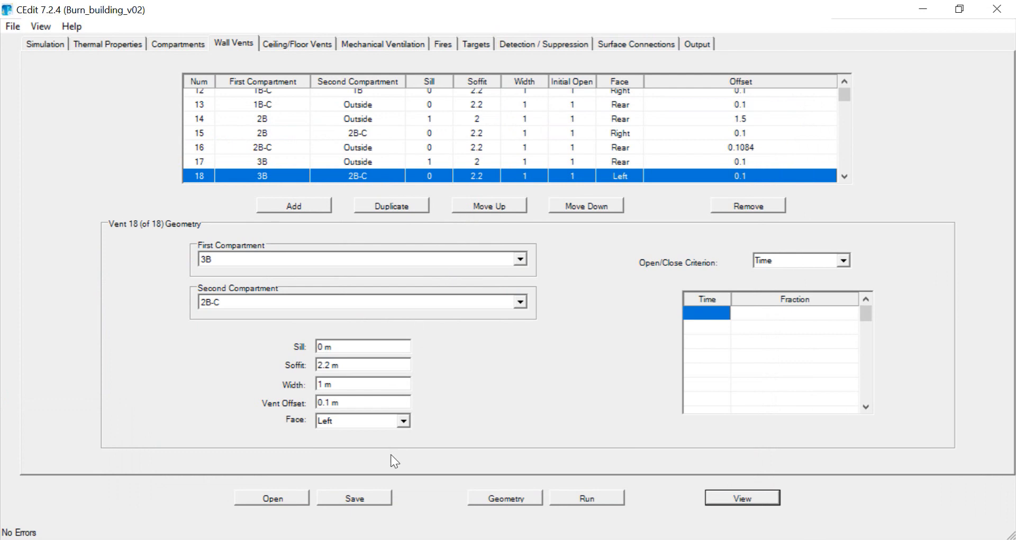
Switch the 3B to 2B-C door to the Right face with a 0.1 m offset, and save
left_click(404, 424)
left_click(398, 440)
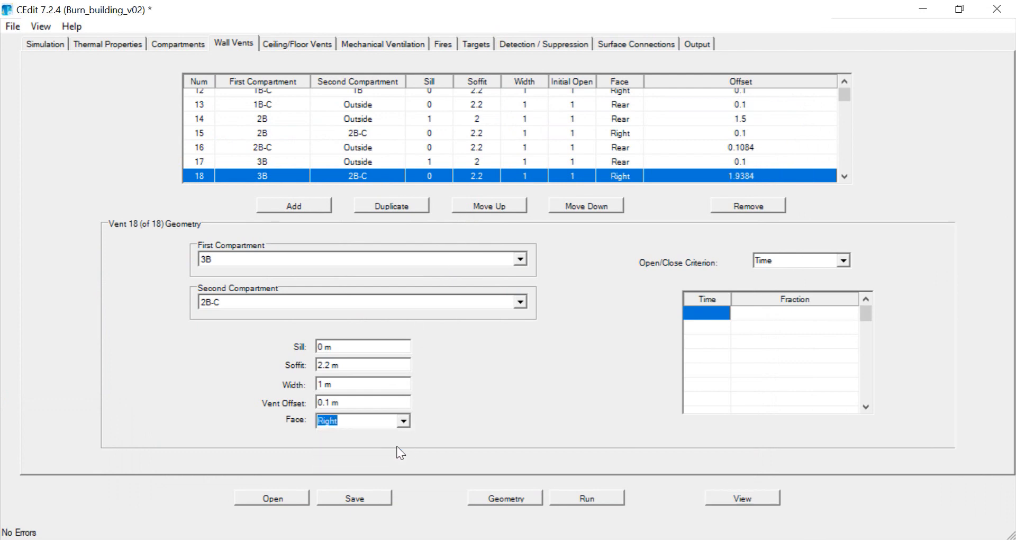
double_click(334, 402)
type("0.1")
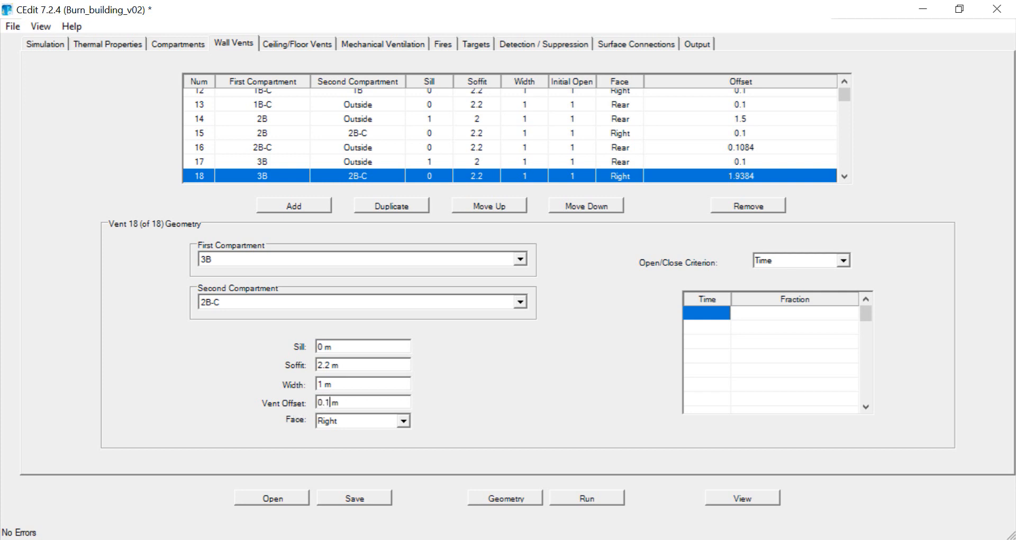
key("Return")
left_click(359, 499)
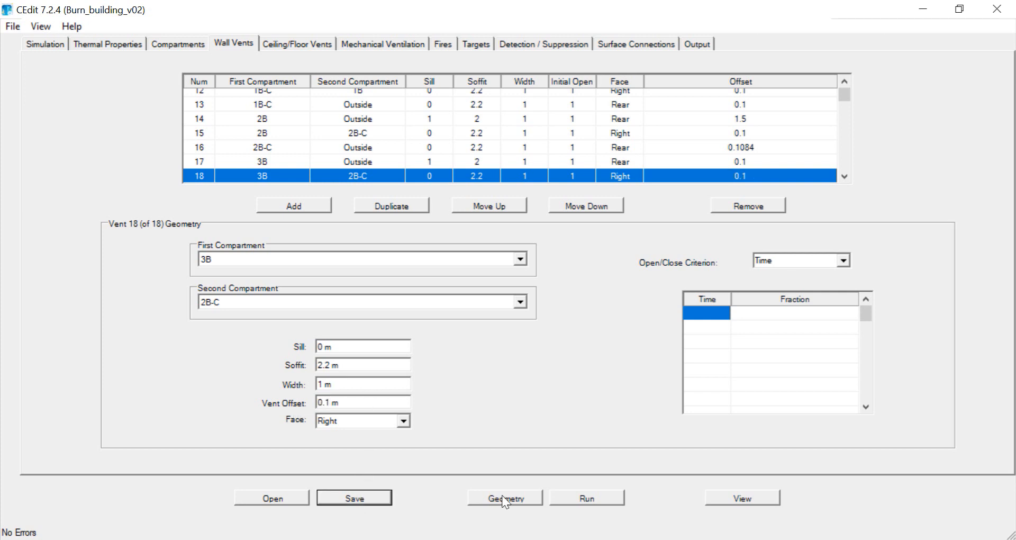
Inspect the 3B to 2B-C door from above in the 3D preview, then close the preview
left_click(752, 499)
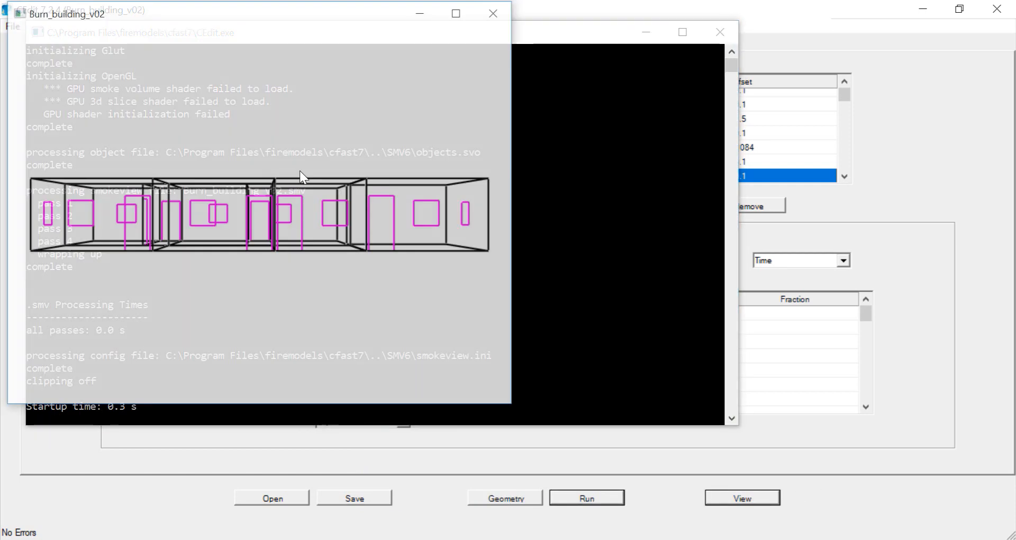
left_click_drag(302, 172, 333, 204)
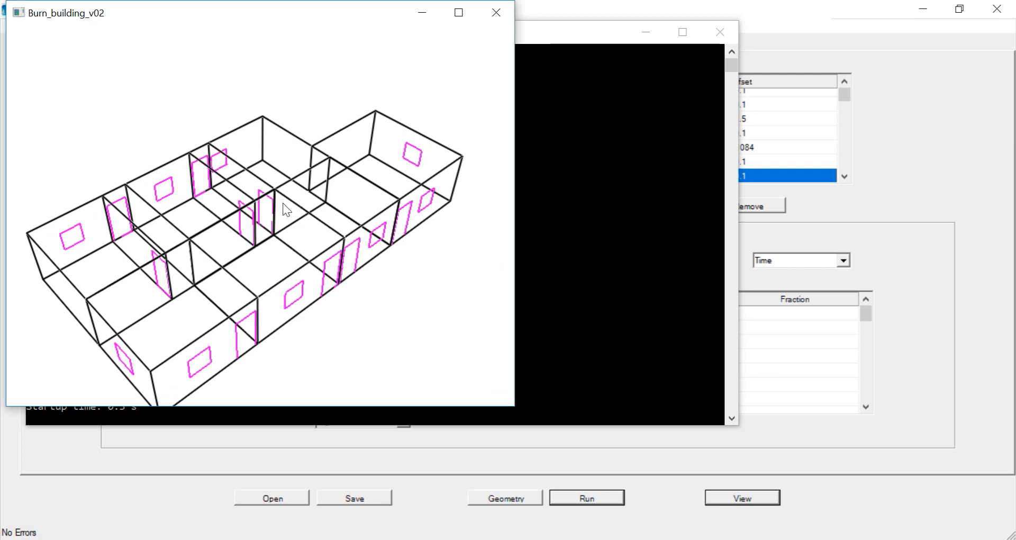
left_click_drag(271, 228, 363, 210)
left_click(497, 10)
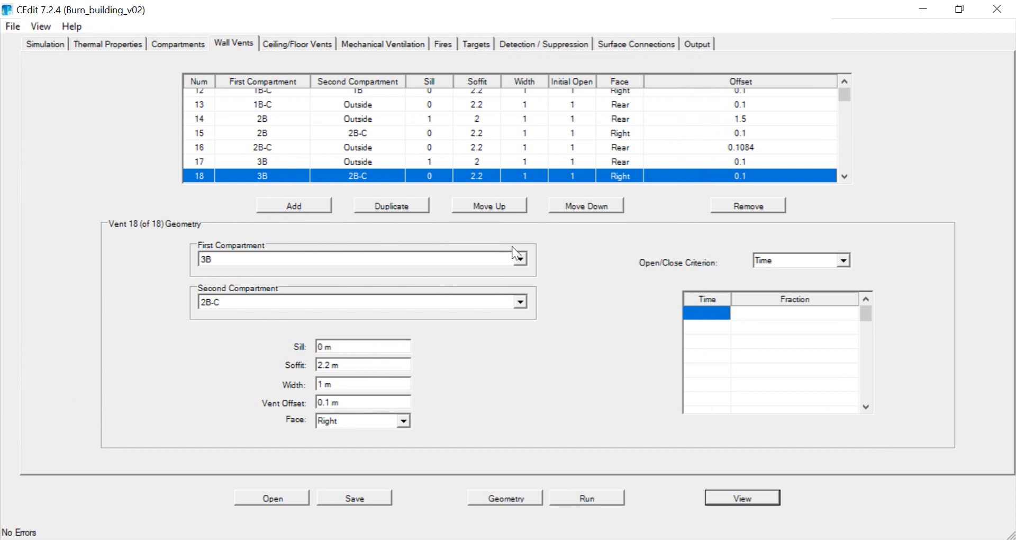
Set the flow characteristics of compartments 2B-C and 1B-C to Corridor
left_click(178, 46)
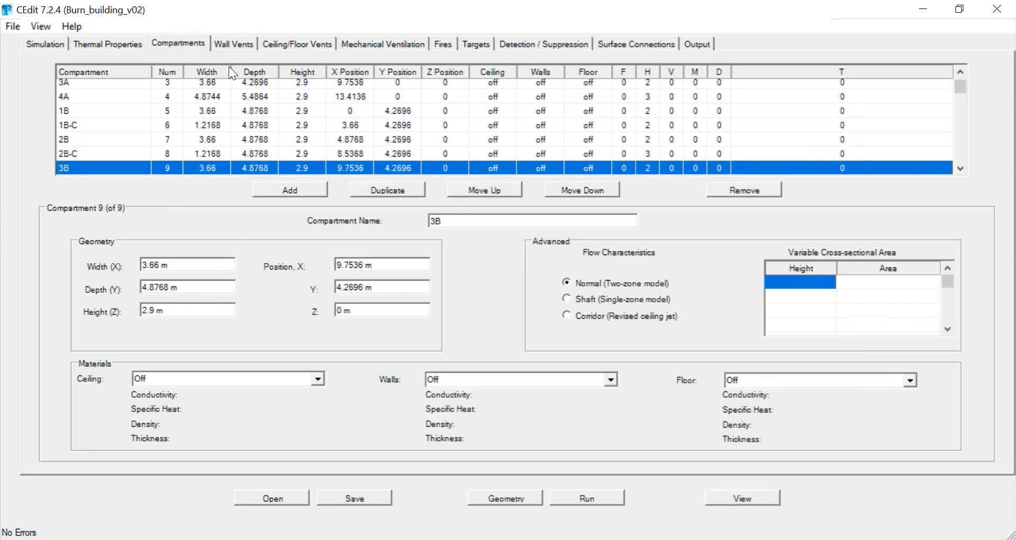
left_click(118, 155)
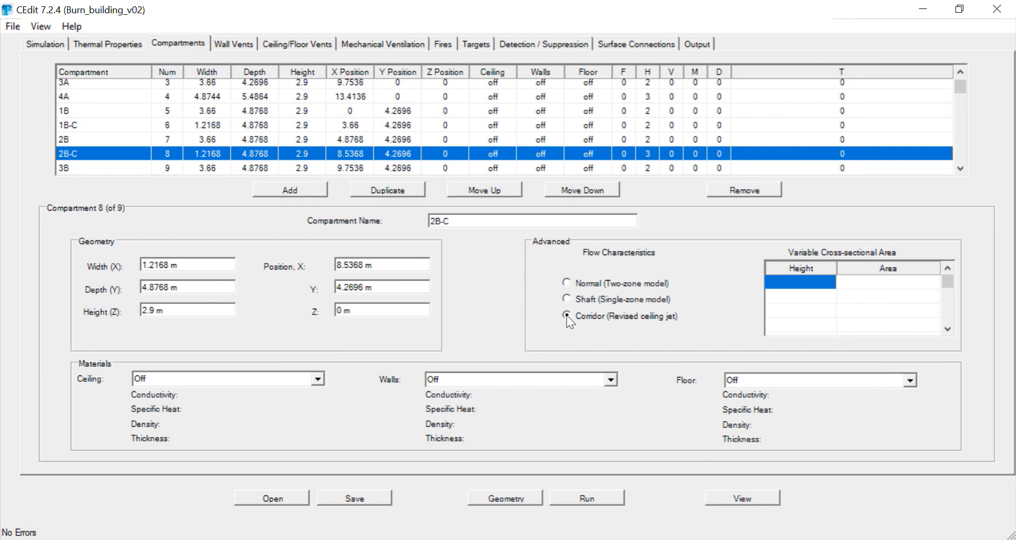
left_click(112, 125)
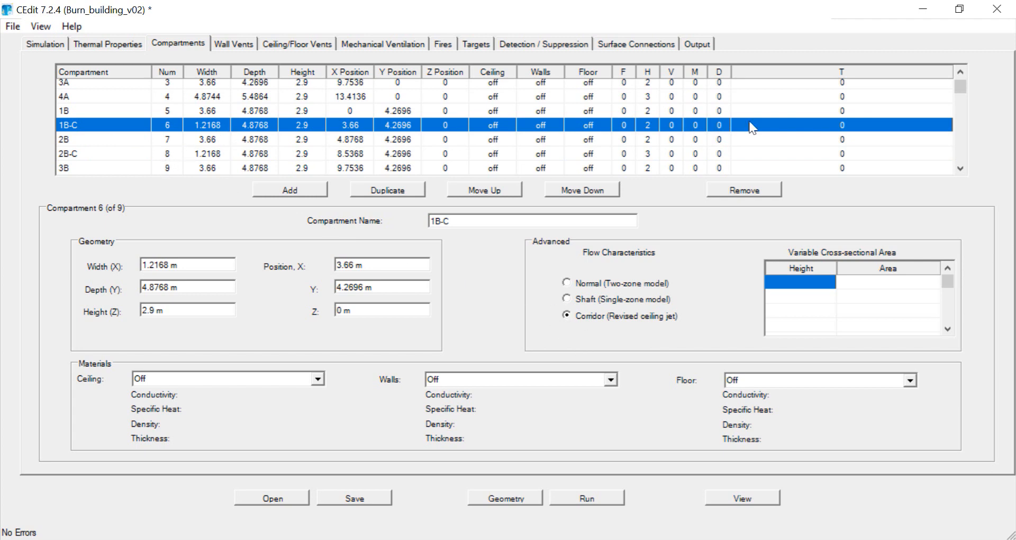
Add a new compartment after 3B and name it 4B
left_click(960, 169)
left_click(961, 169)
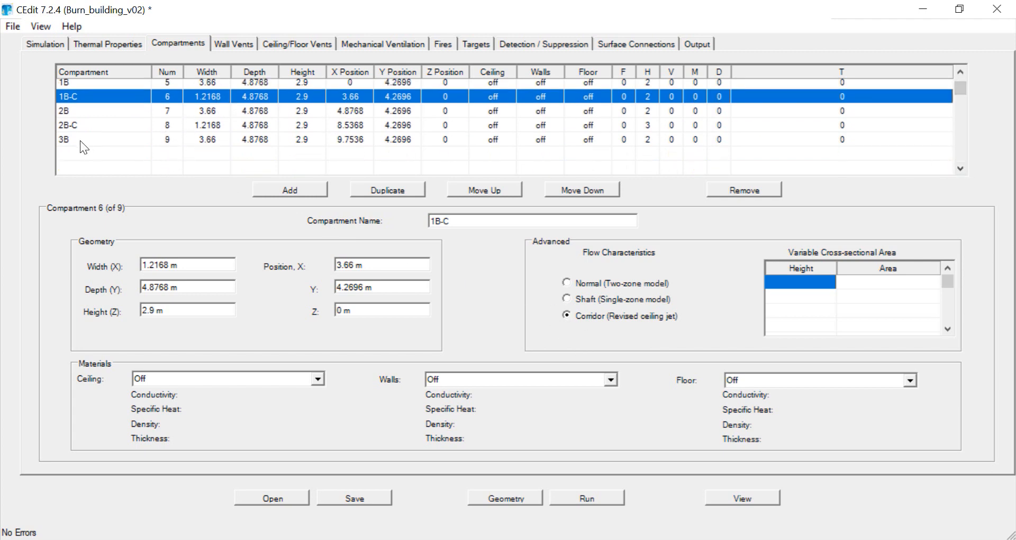
left_click(111, 153)
left_click(277, 190)
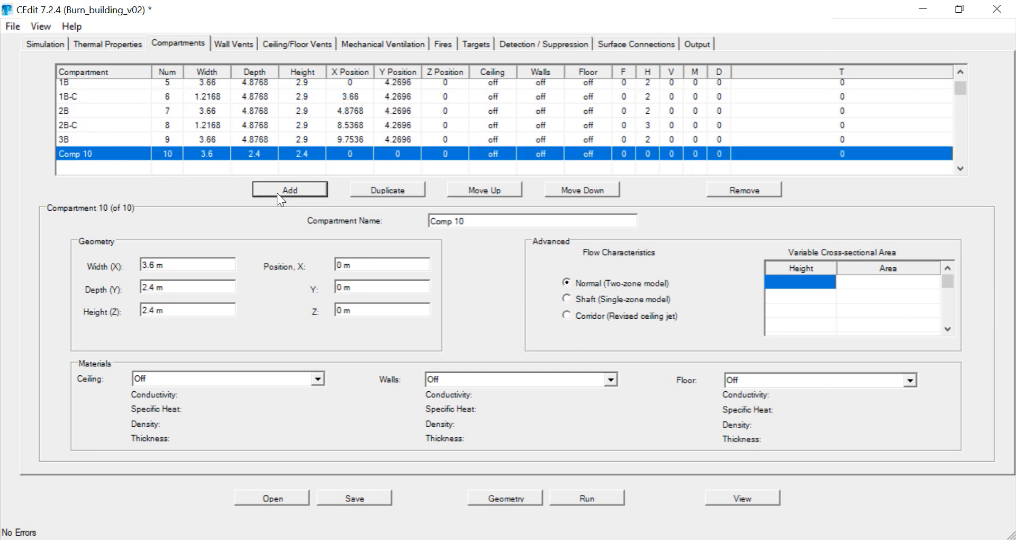
left_click_drag(481, 222, 402, 217)
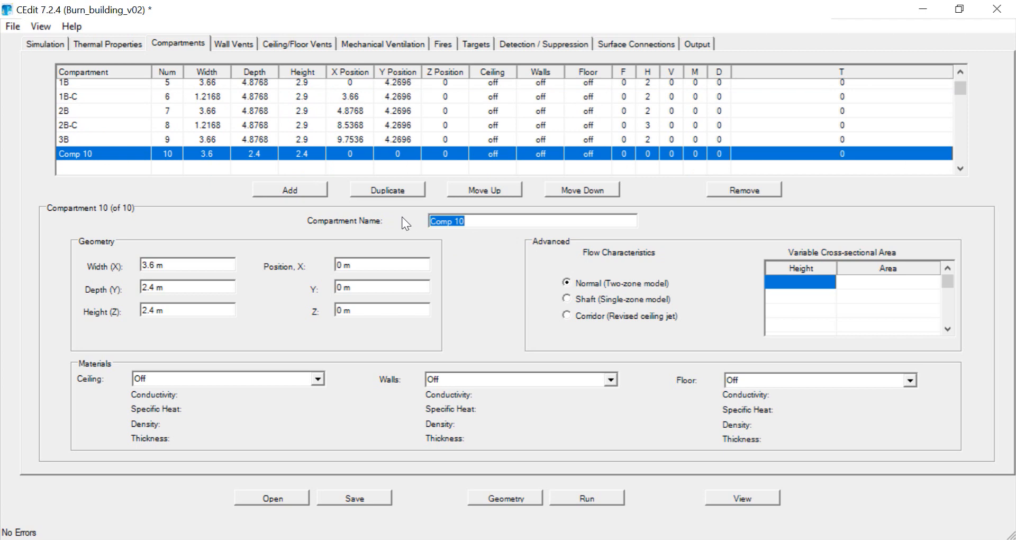
type("4B")
Set compartment 4B's width to 4.8744 m, depth to 3.66 m and height to 2.9 m
left_click_drag(155, 265, 132, 266)
type("4.874")
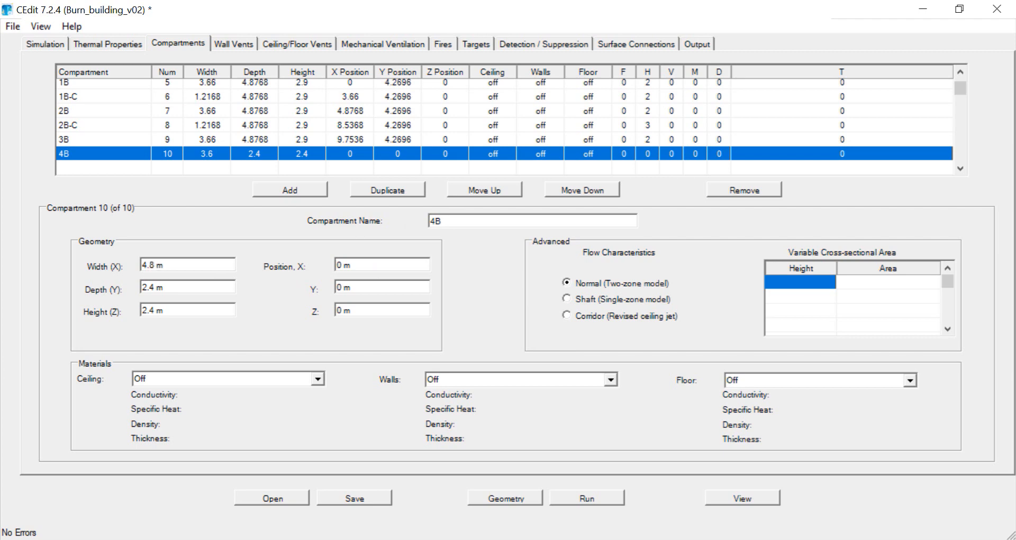
type("4")
double_click(148, 288)
type("3.66")
left_click_drag(156, 311, 150, 311)
type("9")
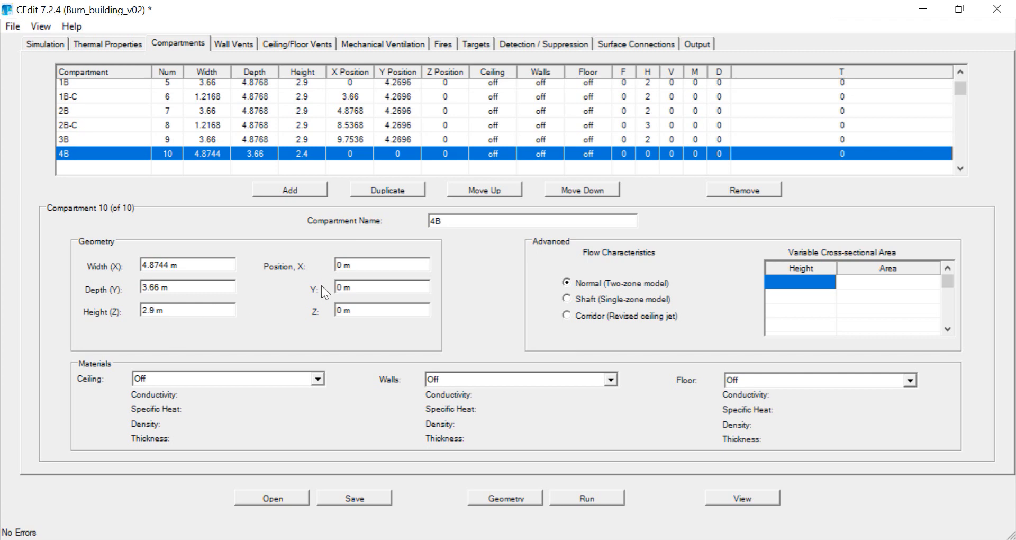
Position compartment 4B at X 13.4136 m and Y 5.4864 m, and check it against the floor plan in the Word document
double_click(340, 275)
type("13.4136")
double_click(340, 288)
type("5.")
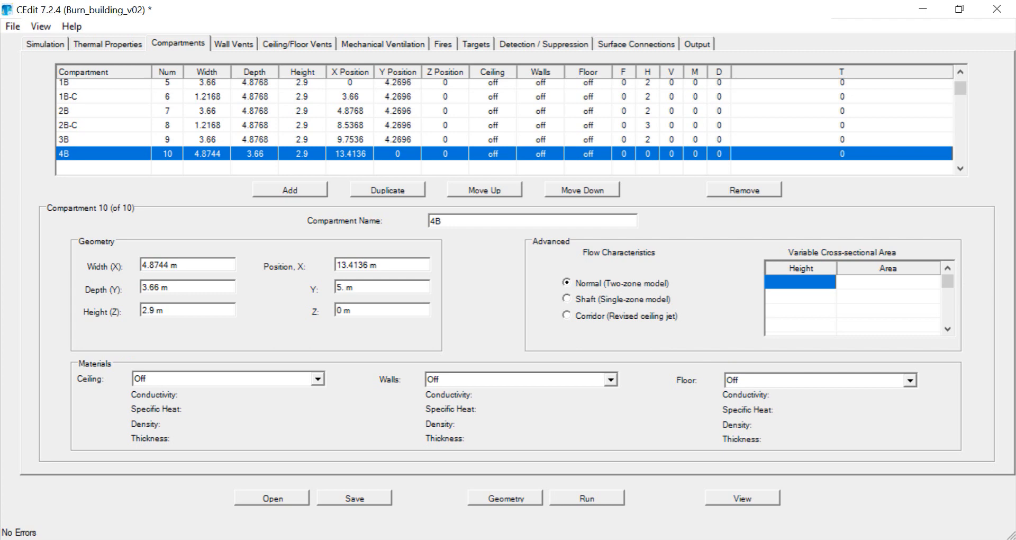
type("4864")
key("alt+Tab")
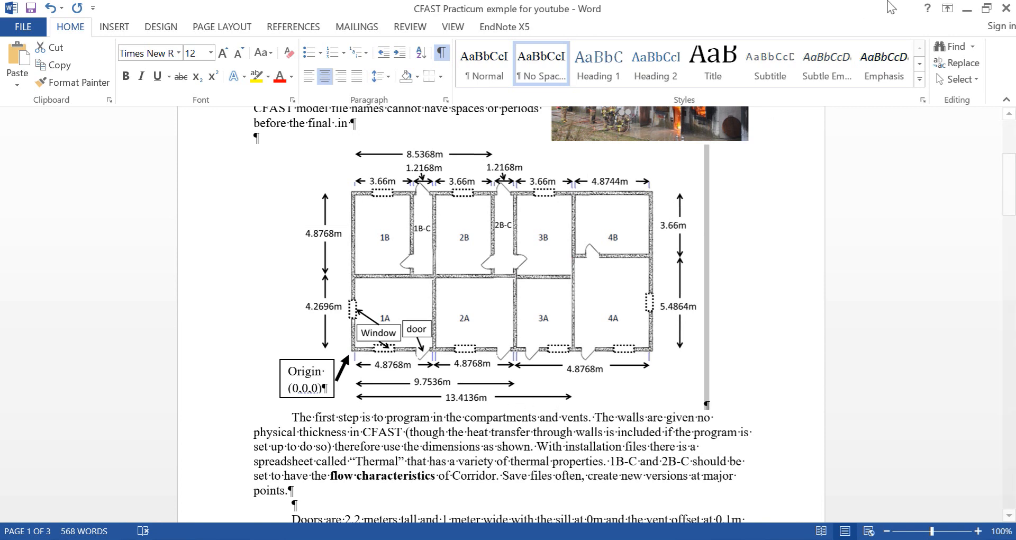
left_click(967, 8)
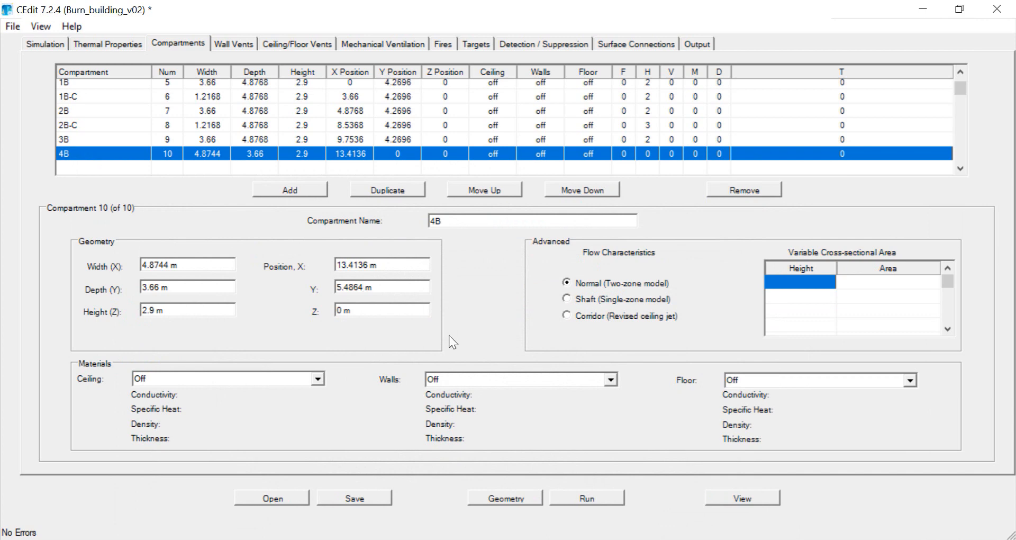
Add a wall vent from compartment 4B to compartment 4A
left_click(230, 41)
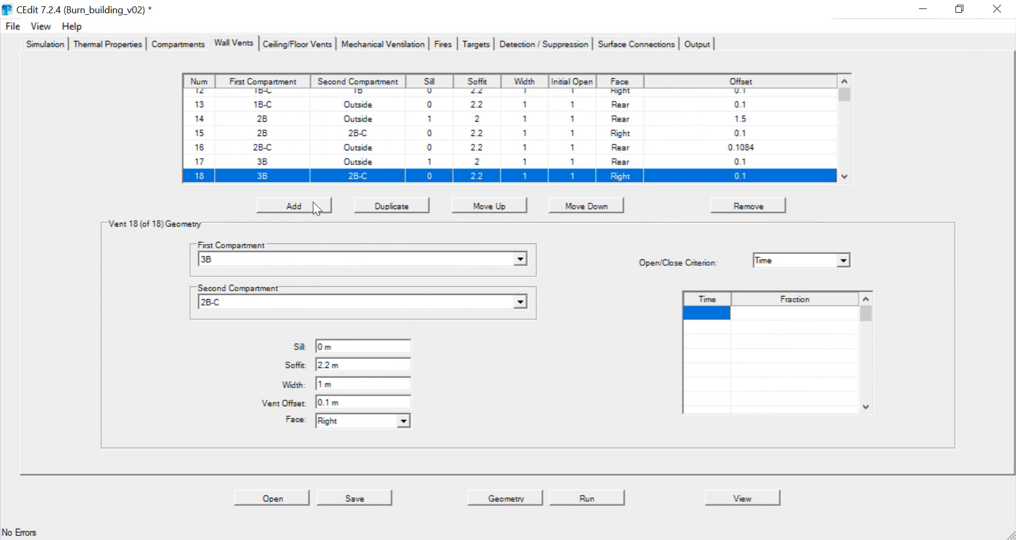
left_click(313, 204)
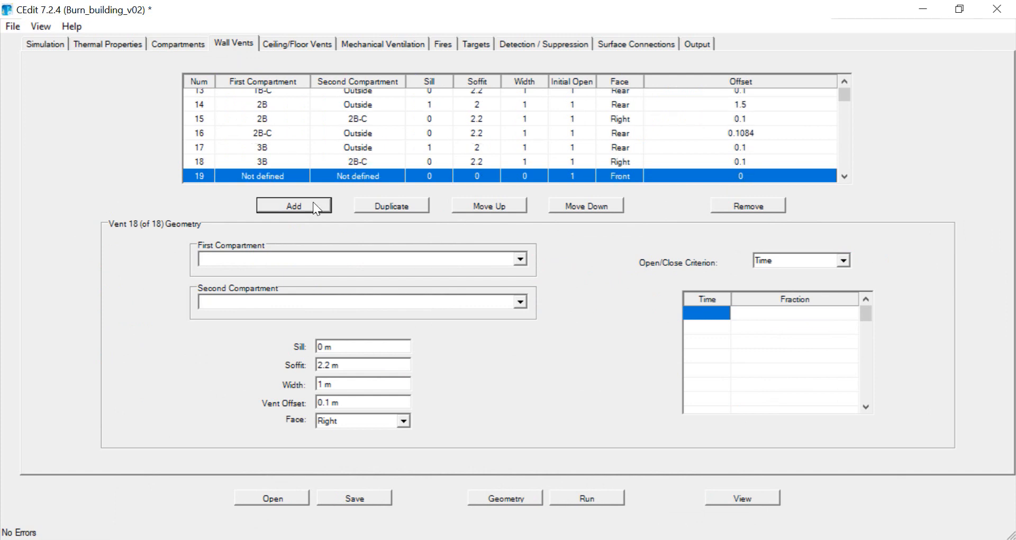
left_click(521, 263)
left_click_drag(519, 291, 517, 342)
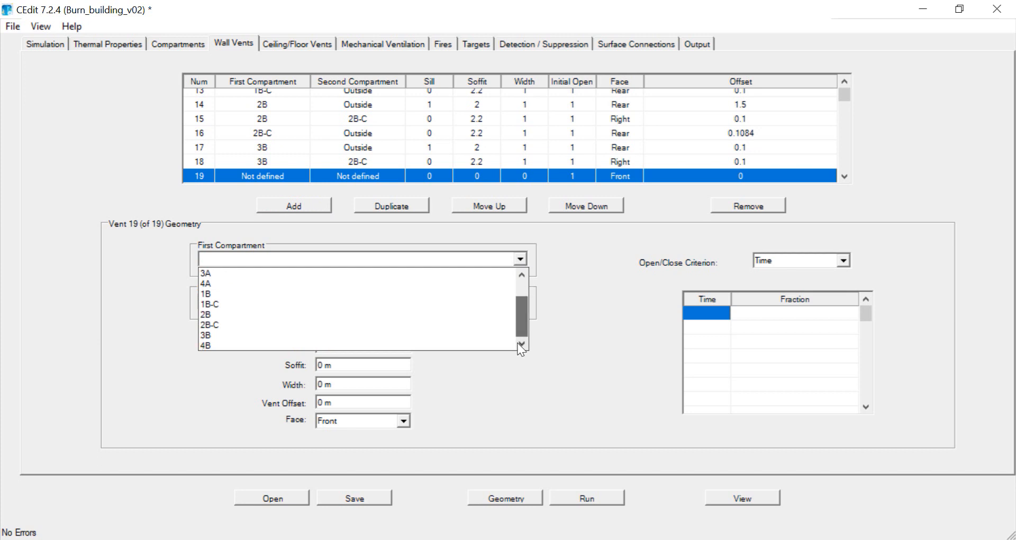
left_click(484, 337)
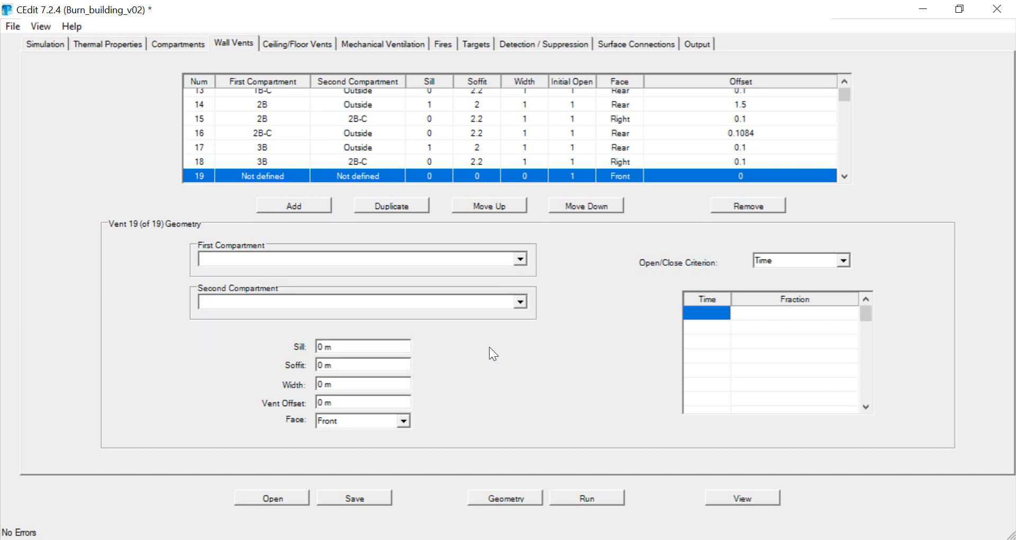
left_click(520, 301)
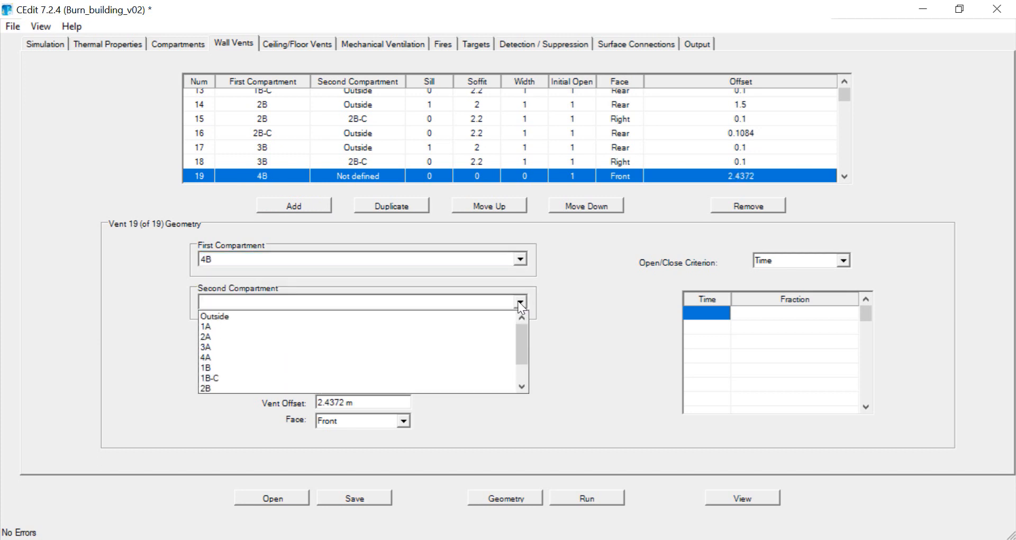
left_click(495, 357)
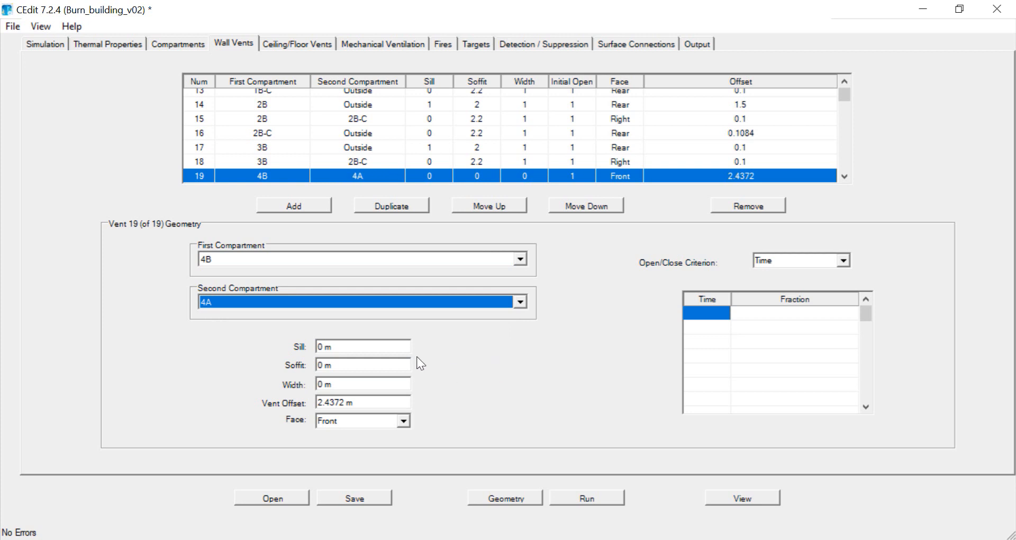
Give the 4B to 4A door a 2.2 m soffit, 1 m width and 0.1 m offset on the Front face, and save
left_click_drag(330, 371, 314, 368)
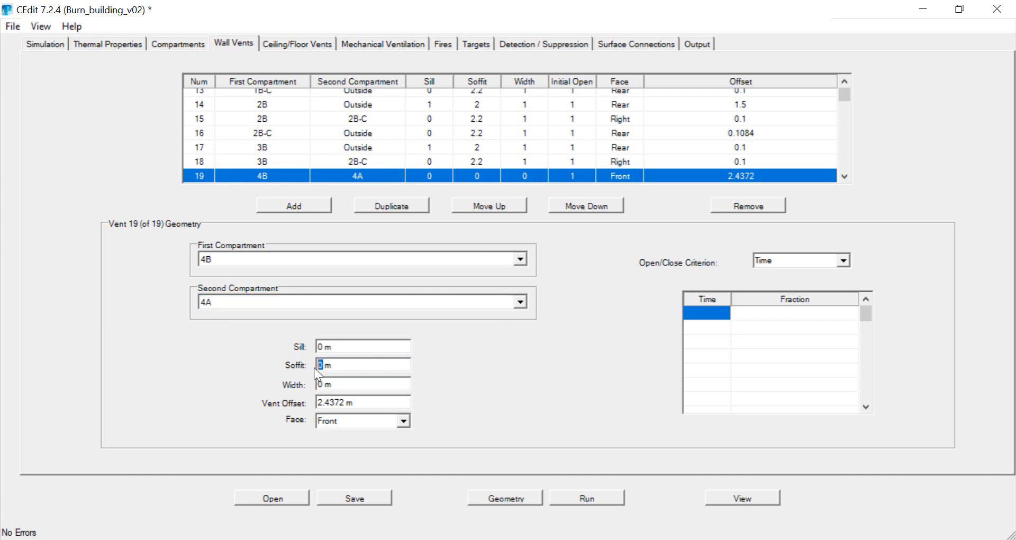
type("2.2")
left_click_drag(327, 386, 315, 392)
left_click(404, 421)
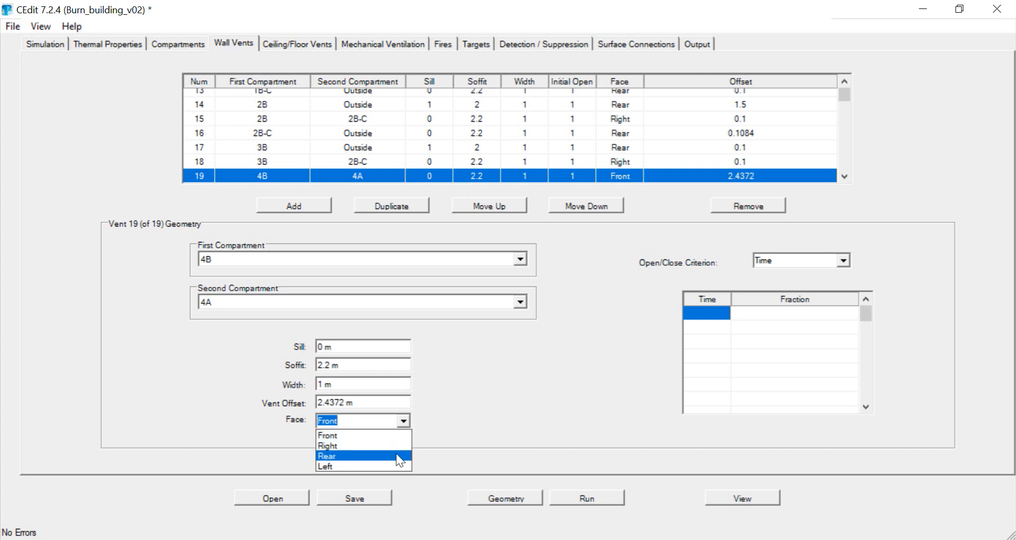
left_click(440, 425)
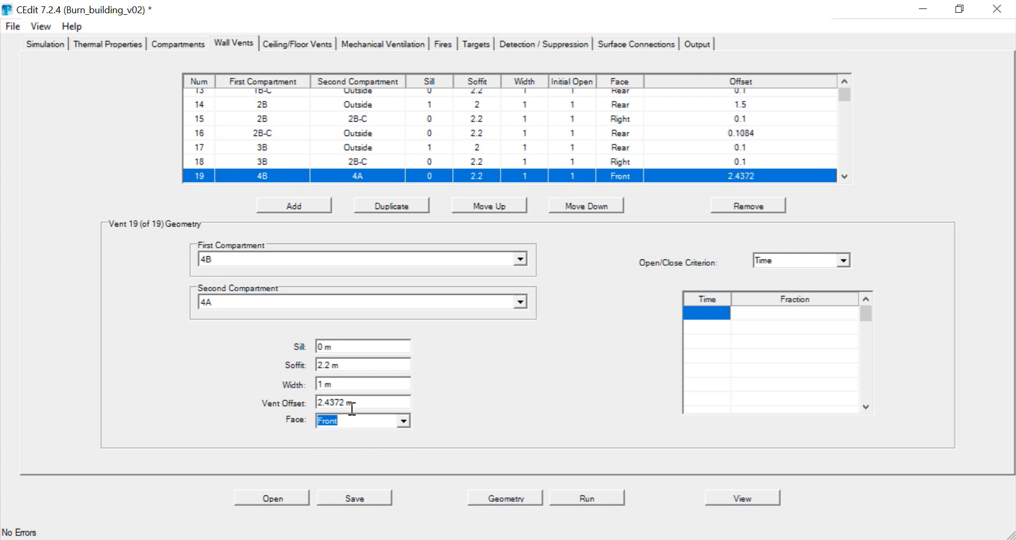
left_click_drag(345, 402, 317, 409)
type("1.1")
key("Left")
key("Left")
key("BackSpace")
type("0")
left_click(370, 498)
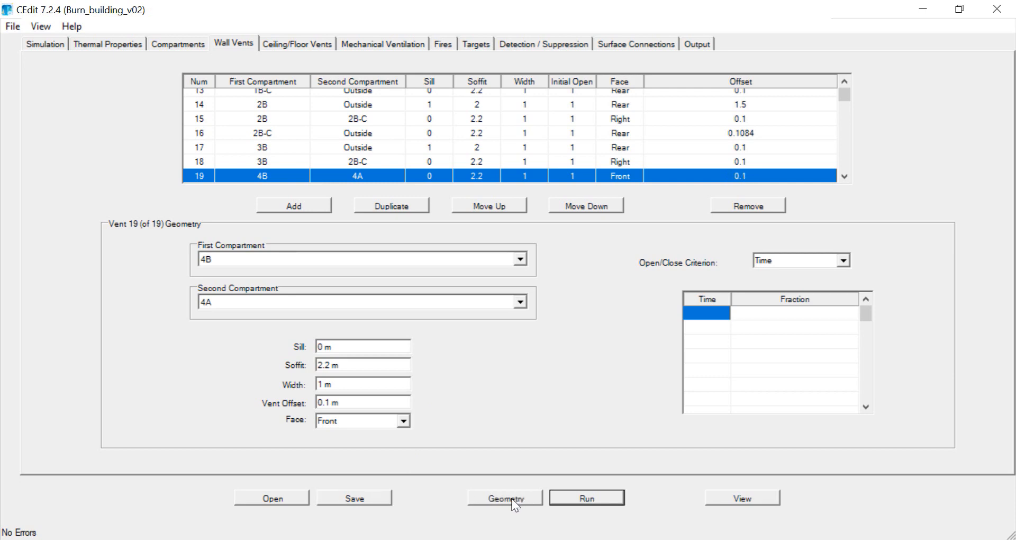
Check the 4B to 4A door from above in the 3D preview, then close the preview
left_click(752, 499)
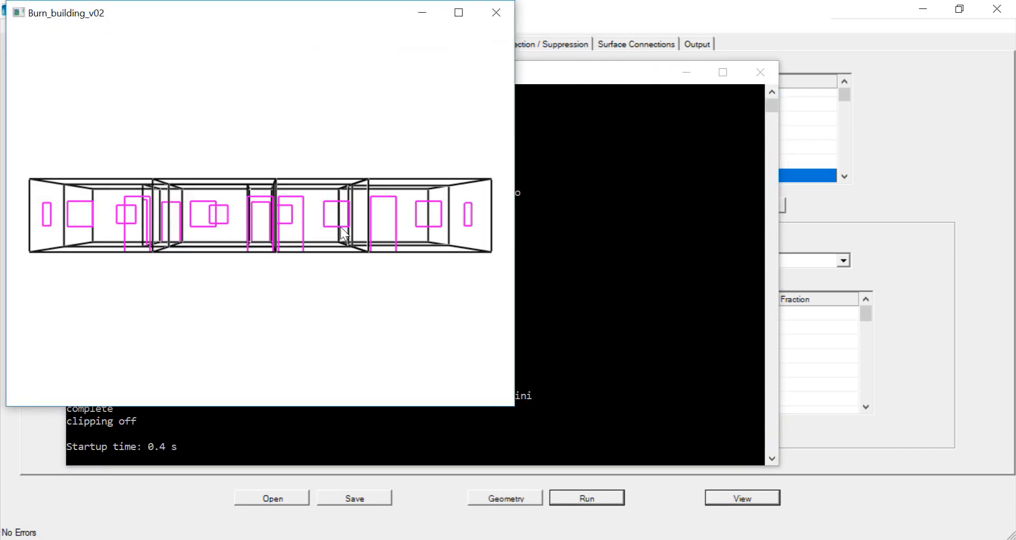
left_click_drag(341, 227, 333, 261)
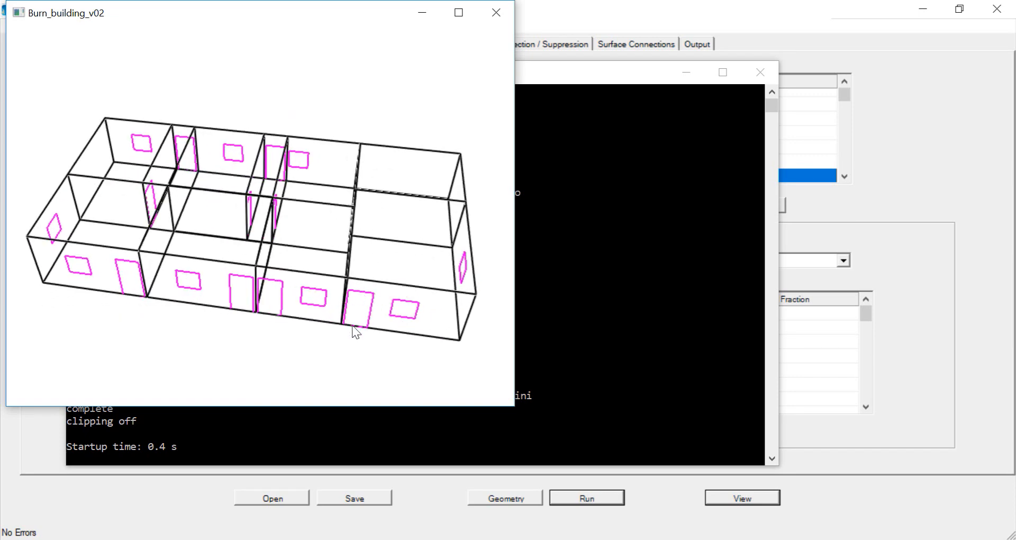
left_click(496, 12)
Switch the 4B to 4A door to the Rear face with a 0.1 m offset, then save and run the model
left_click(408, 418)
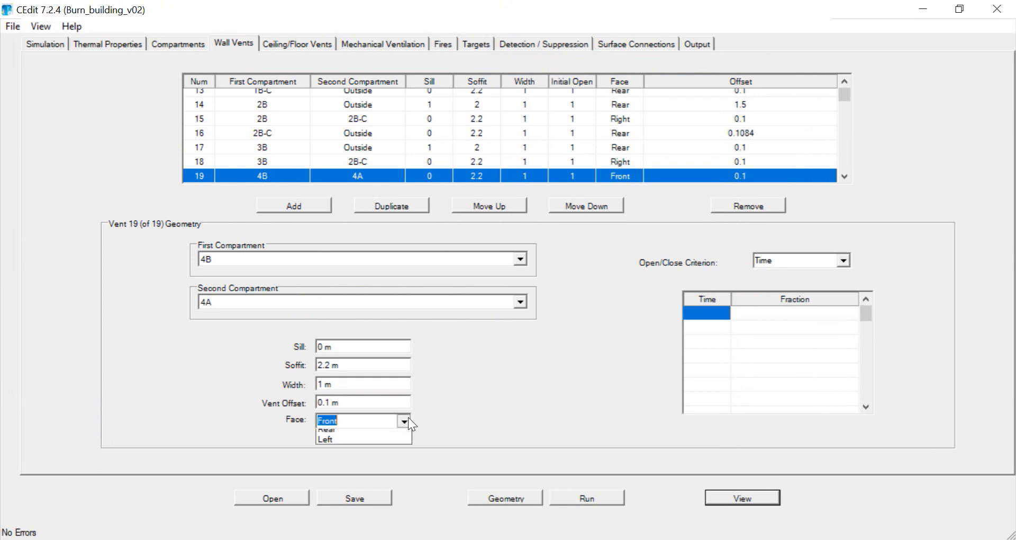
left_click(397, 454)
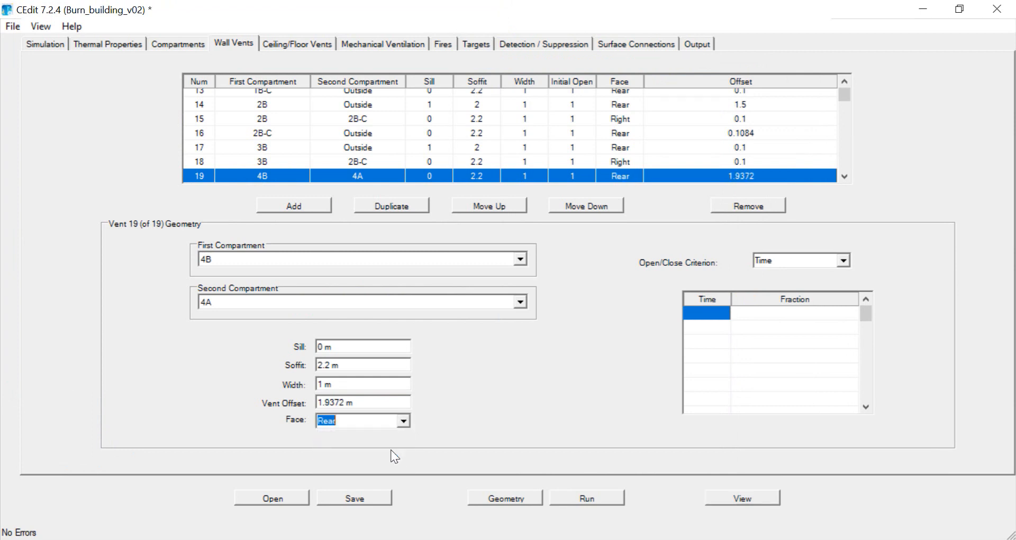
left_click(345, 406)
left_click_drag(350, 411, 309, 404)
type("0.1")
left_click(346, 498)
left_click(582, 502)
Examine the whole building's compartments, doors and windows from several angles in the 3D preview, including at full-screen size
left_click(742, 500)
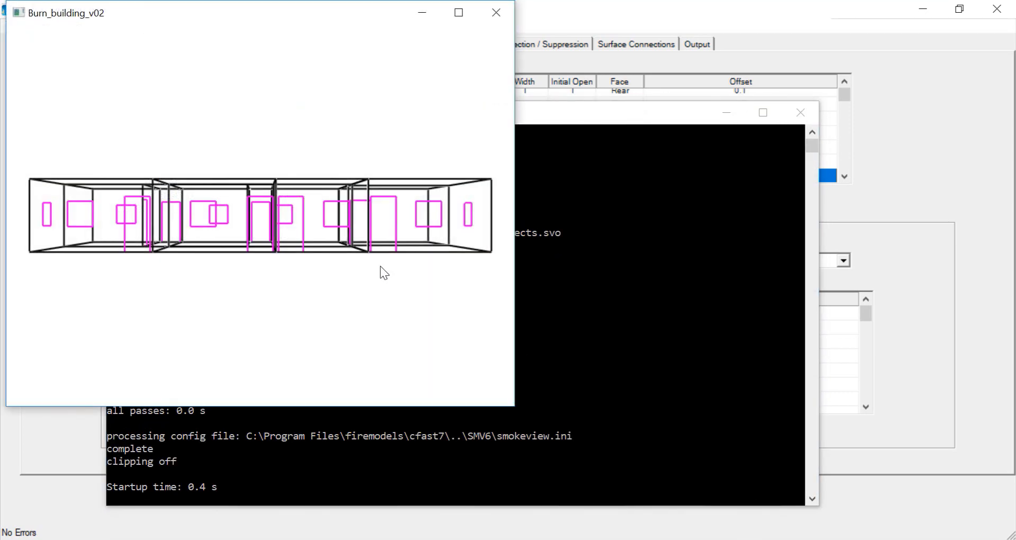
left_click_drag(380, 265, 359, 259)
left_click_drag(353, 315, 386, 324)
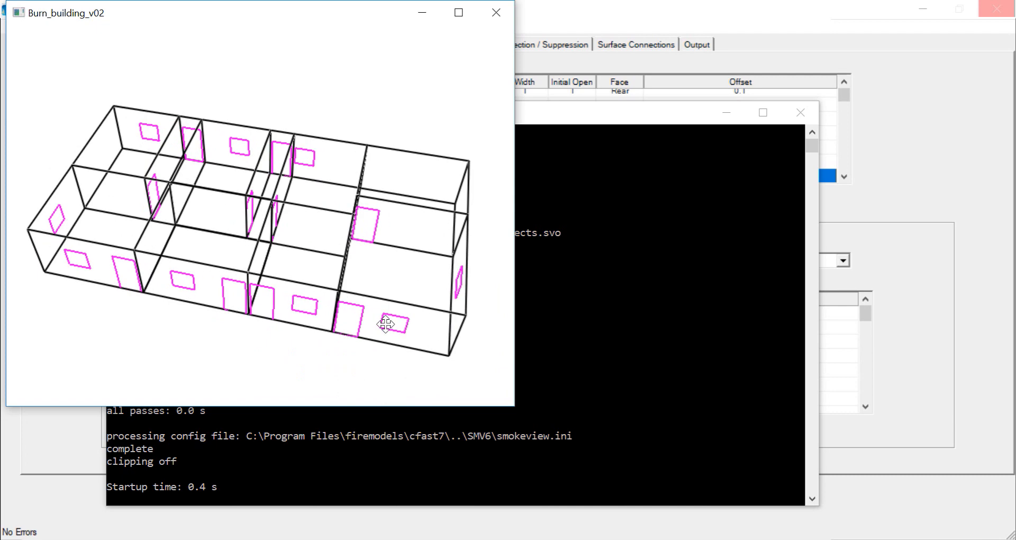
left_click_drag(390, 322, 416, 315)
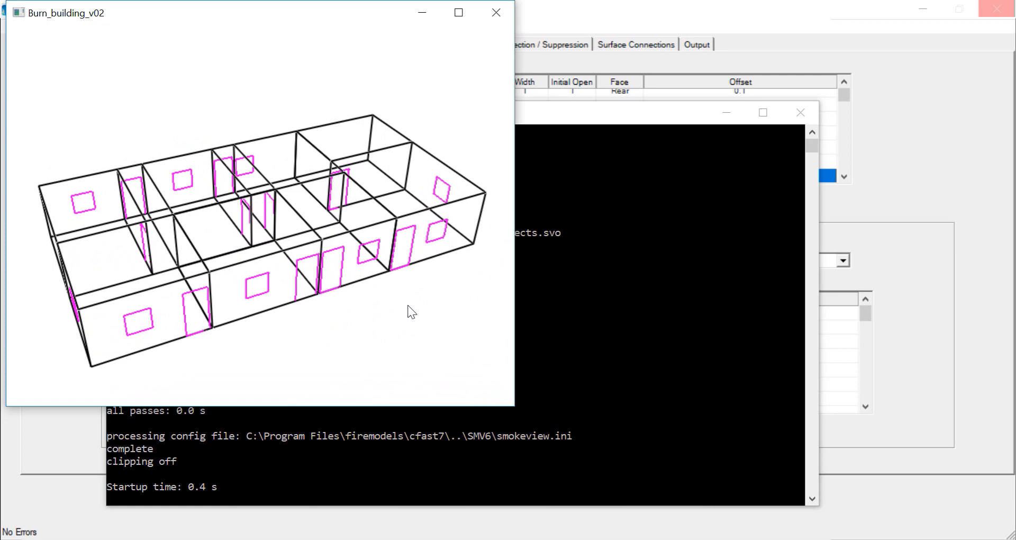
left_click(459, 13)
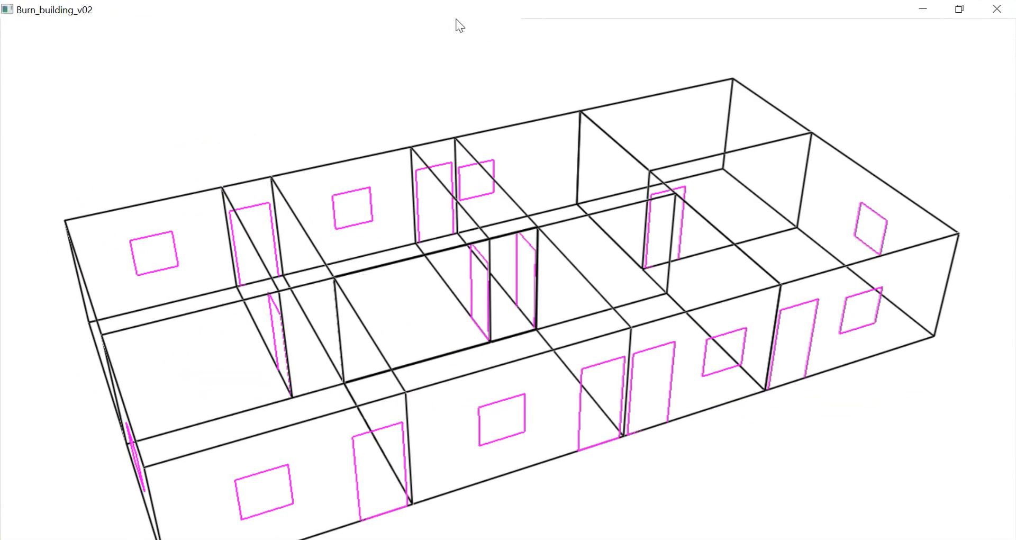
left_click_drag(586, 213, 577, 215)
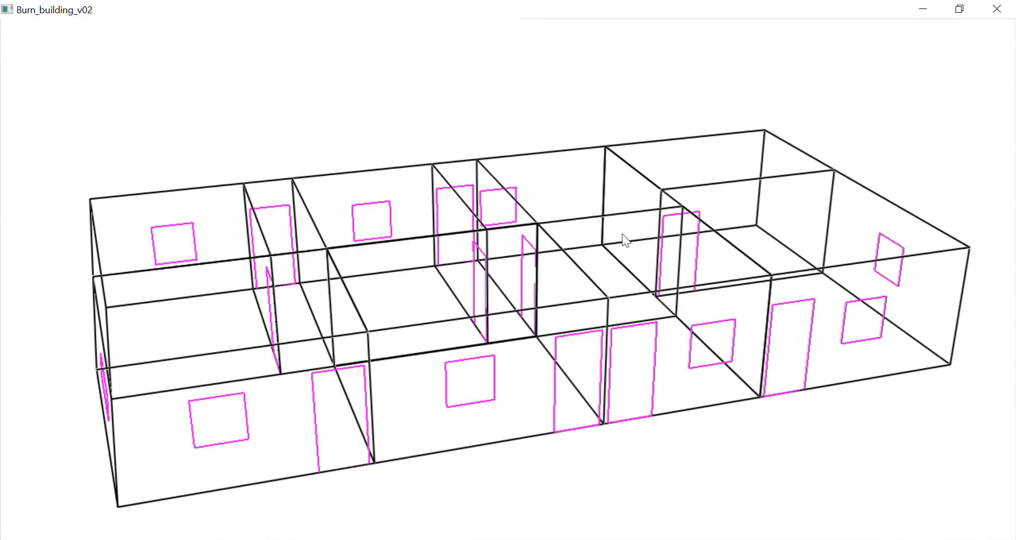
left_click(960, 9)
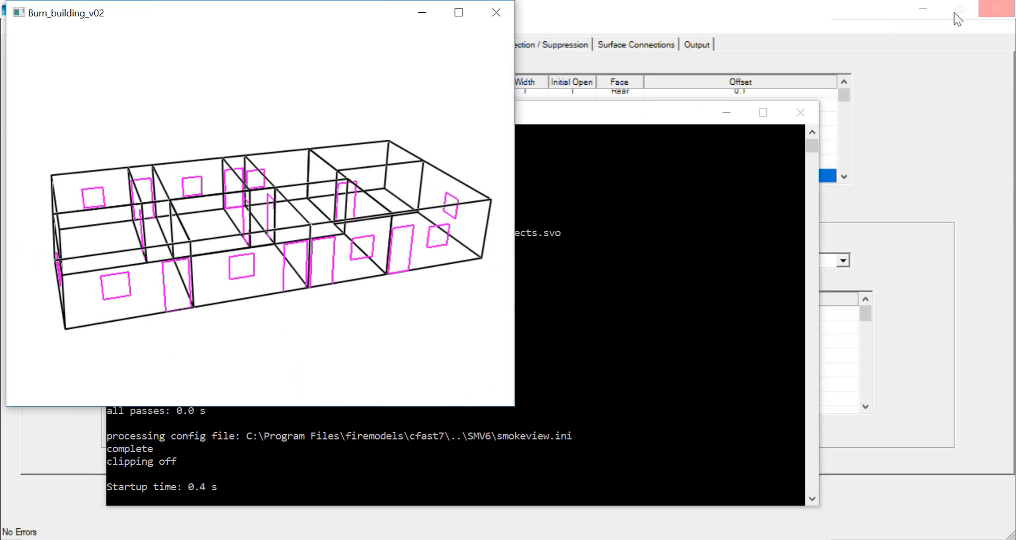